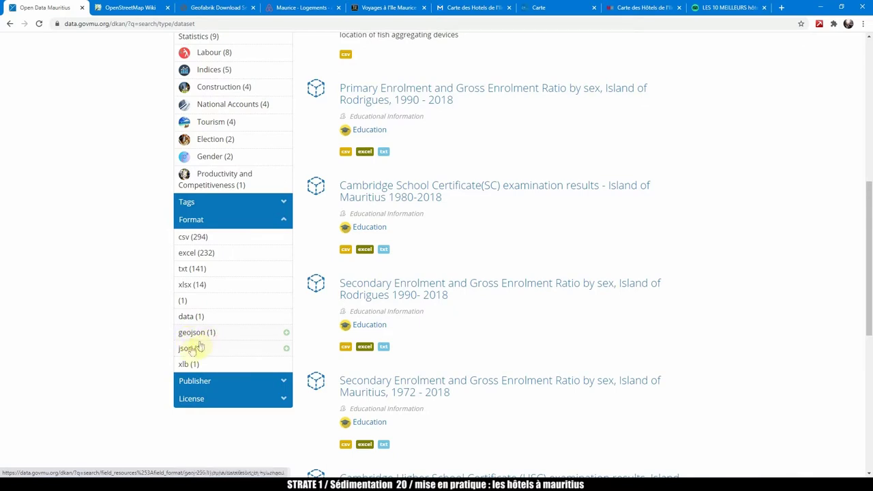
Open the json and geojson dataset listings in separate browser tabs, review both, and close the geojson one.
middle_click(189, 350)
middle_click(196, 334)
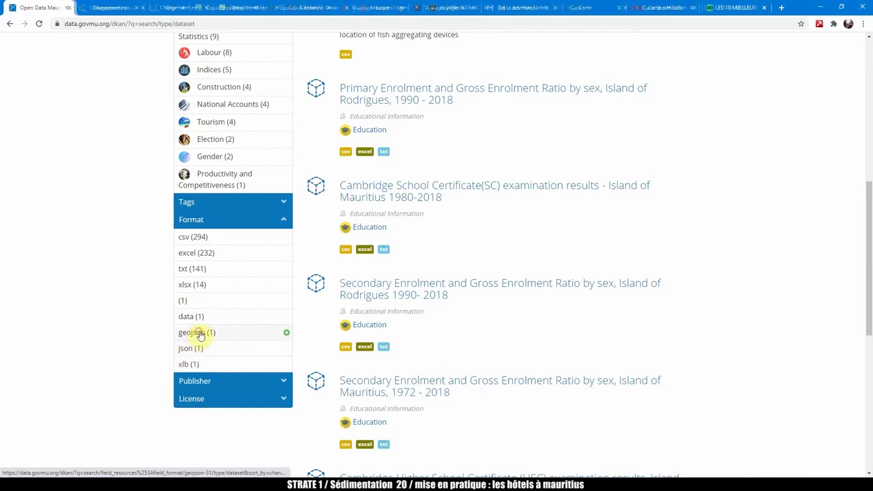
click(119, 9)
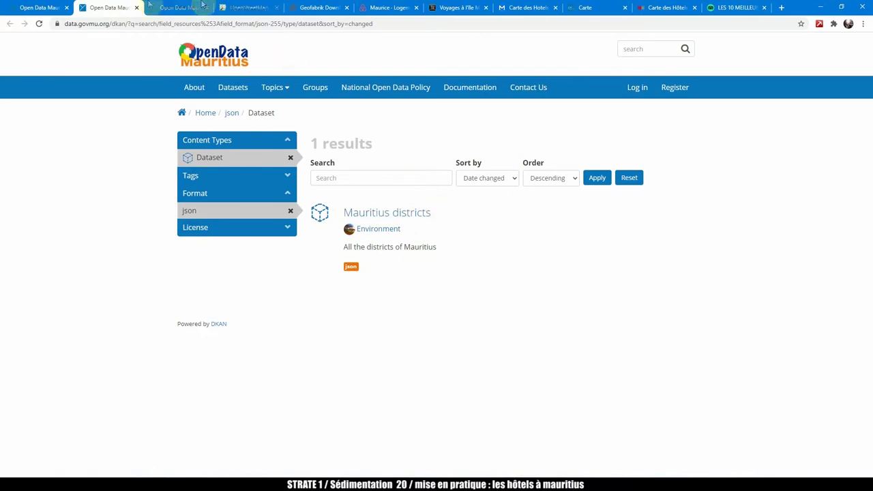
click(170, 7)
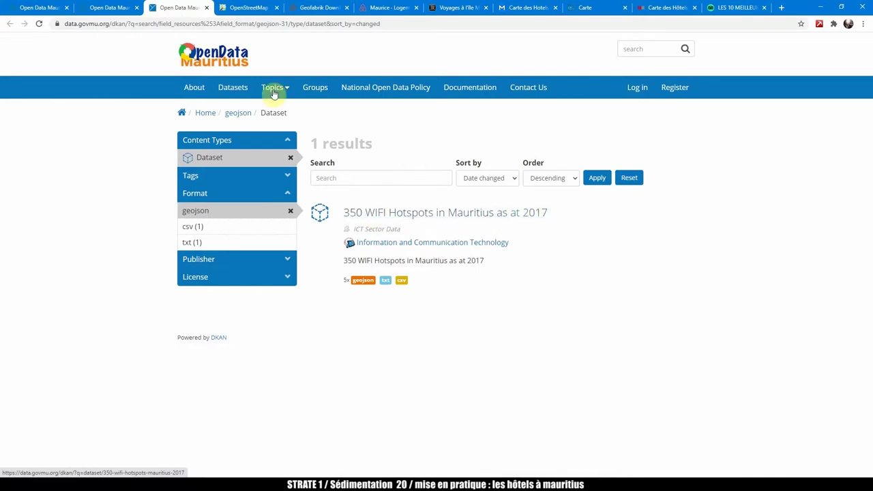
click(206, 8)
click(34, 9)
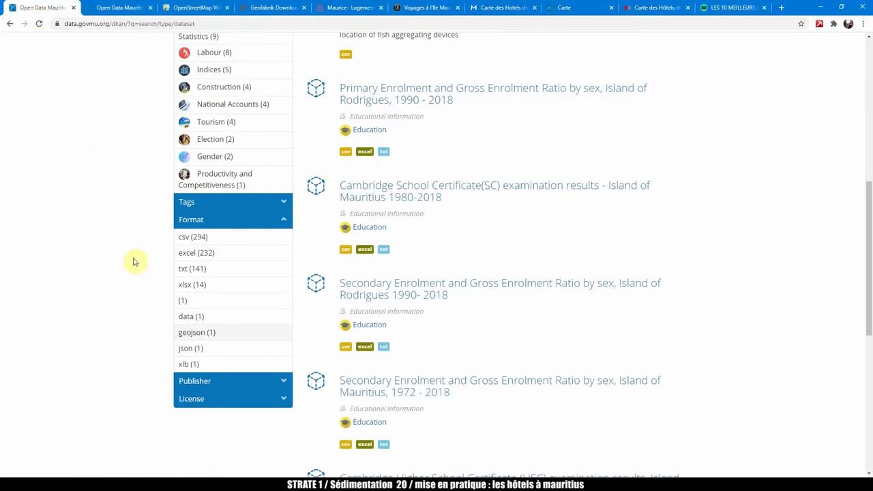
Open the csv-format dataset listing separately, look through its first page of results, and close it.
middle_click(185, 240)
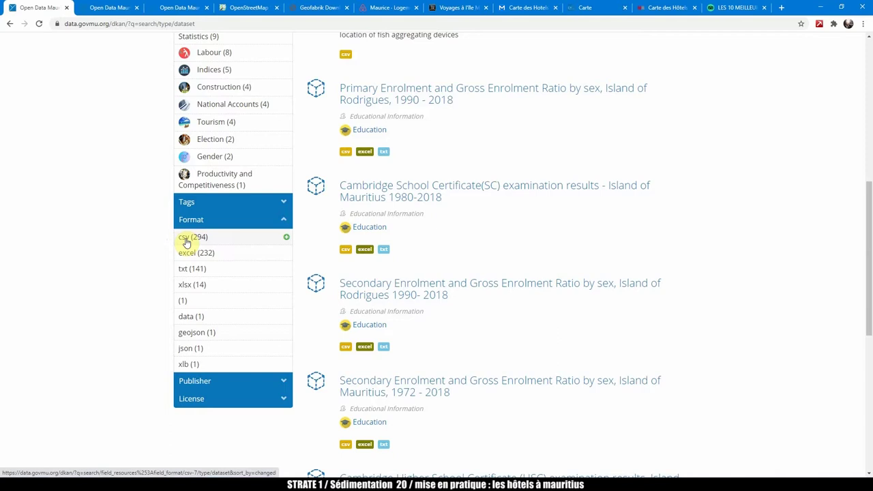
click(179, 7)
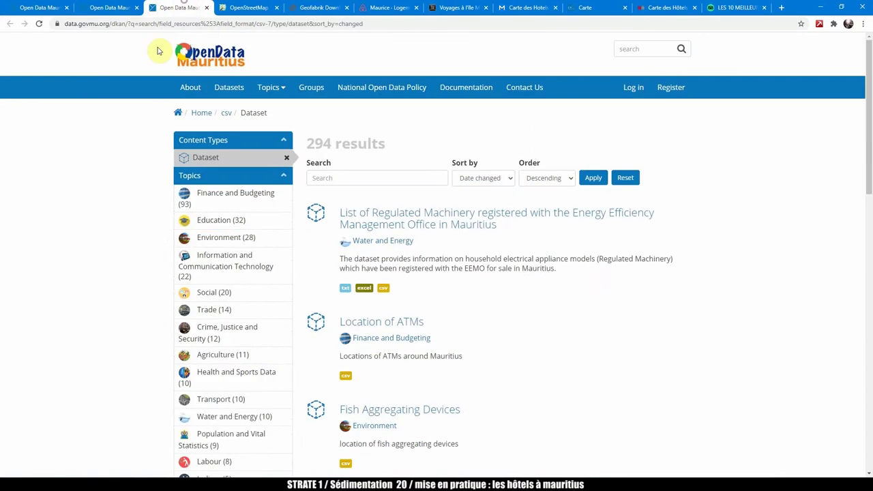
drag(309, 143, 326, 142)
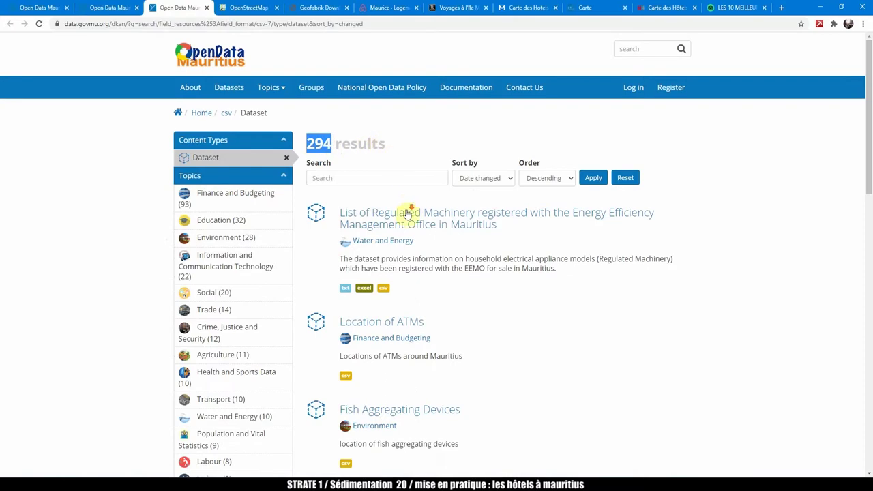
scroll(408, 213, down, 10)
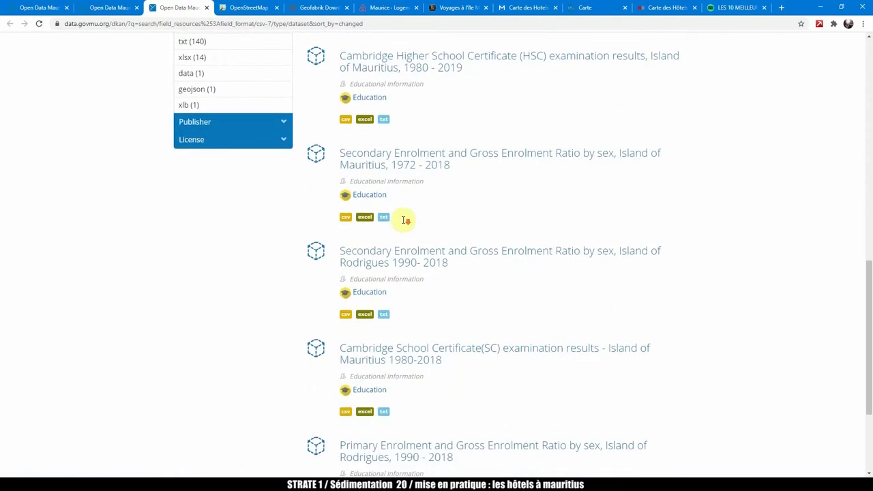
scroll(405, 220, down, 2)
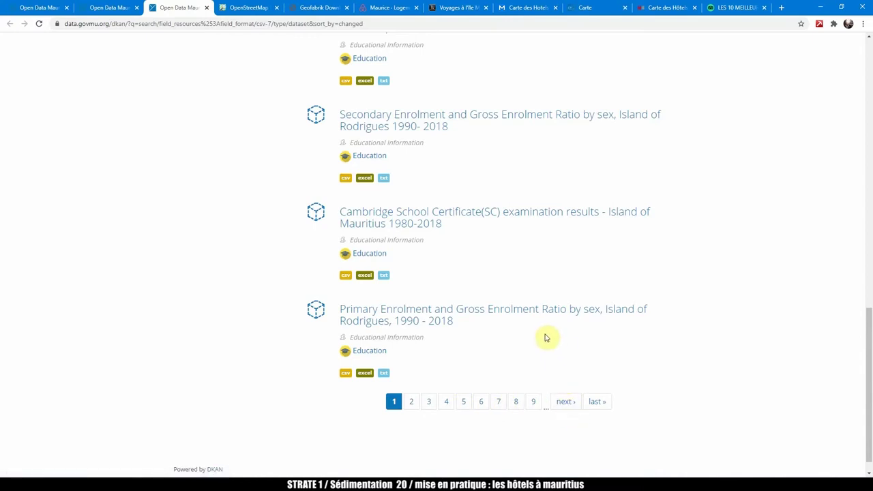
scroll(530, 334, up, 15)
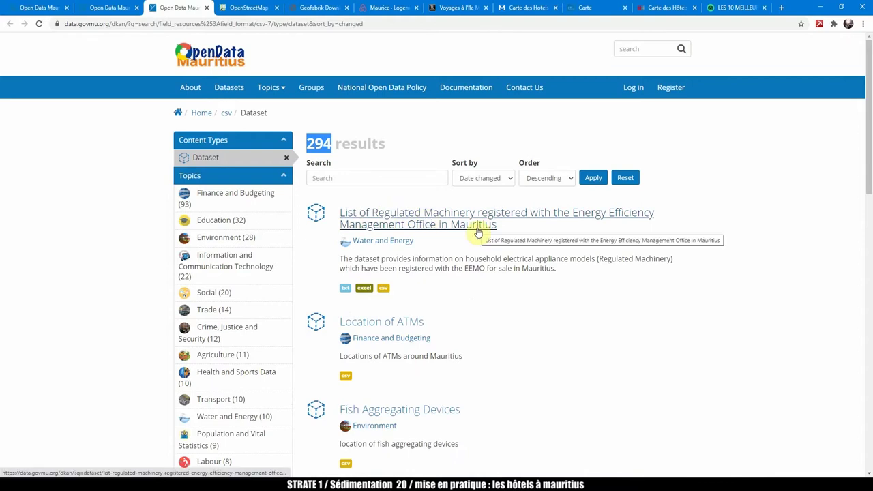
click(206, 8)
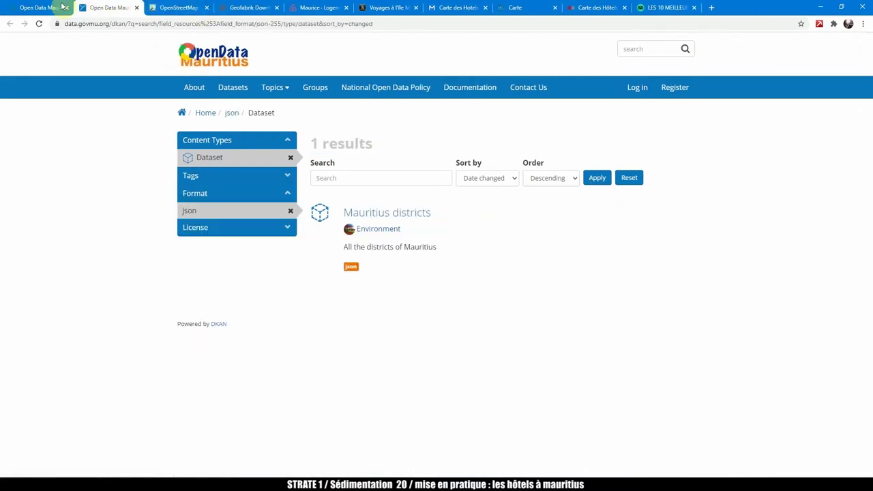
click(48, 7)
Search the full Open Data Mauritius dataset catalogue for "location" and look through the matching datasets.
click(228, 90)
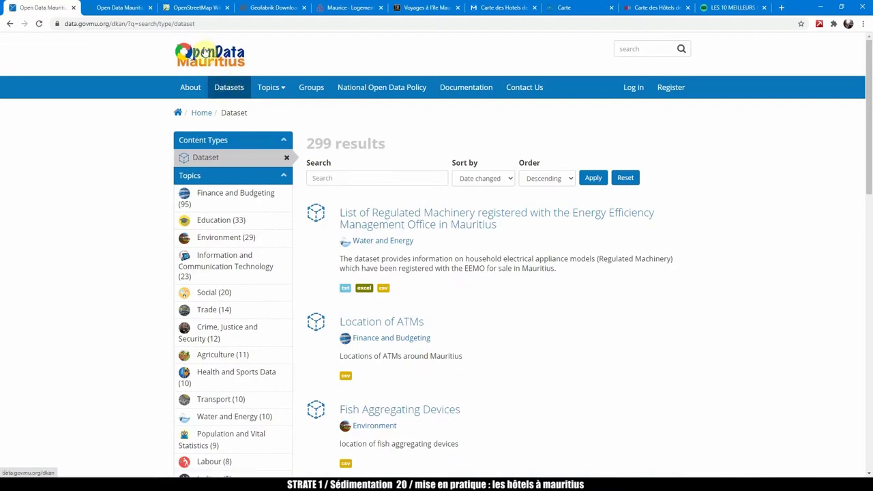
click(329, 178)
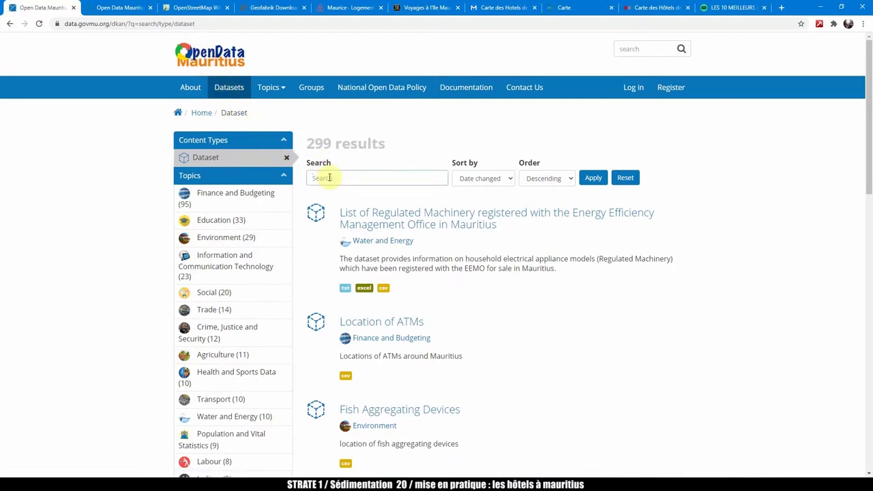
text(location)
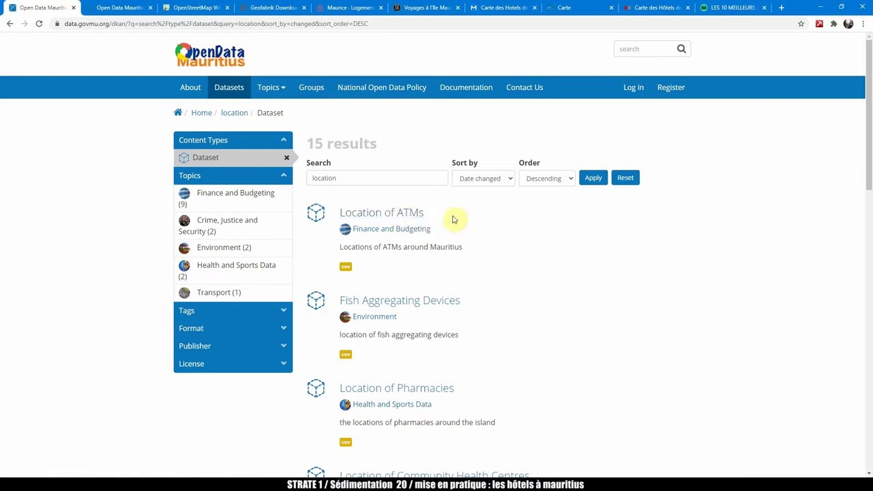
scroll(443, 226, down, 2)
scroll(409, 219, down, 3)
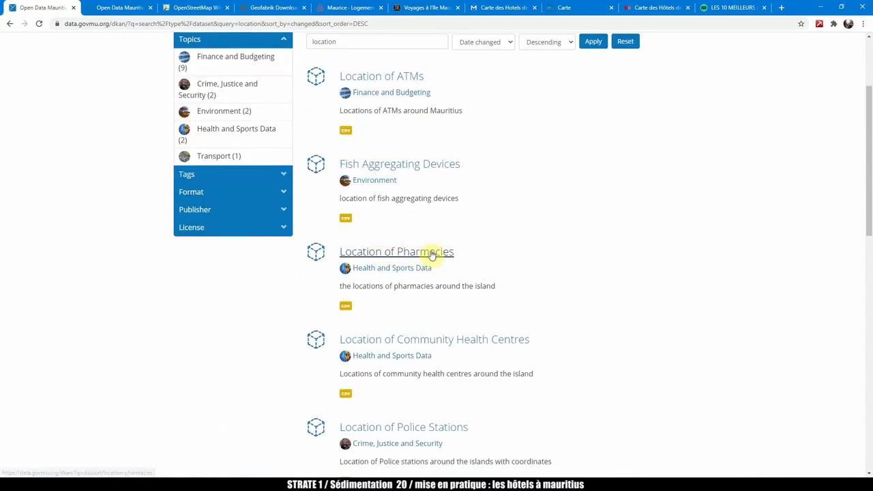
scroll(432, 254, down, 1)
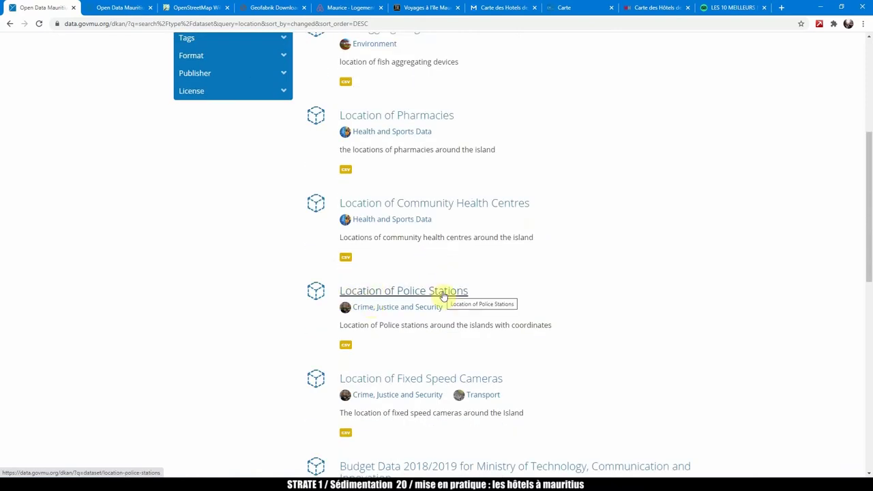
scroll(445, 293, down, 2)
scroll(444, 292, down, 2)
scroll(444, 293, up, 10)
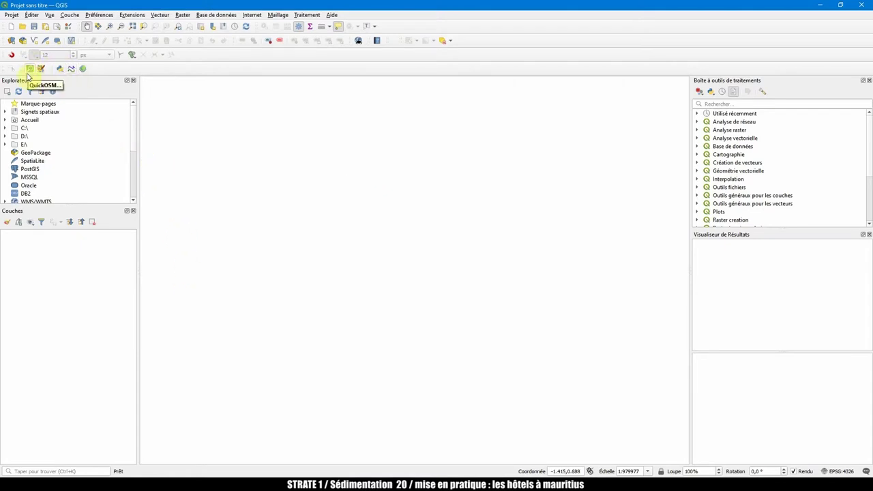
Switch to QGIS, add the OpenStreetMap XYZ tile layer to the empty project, and frame the whole island of Mauritius.
scroll(64, 170, down, 1)
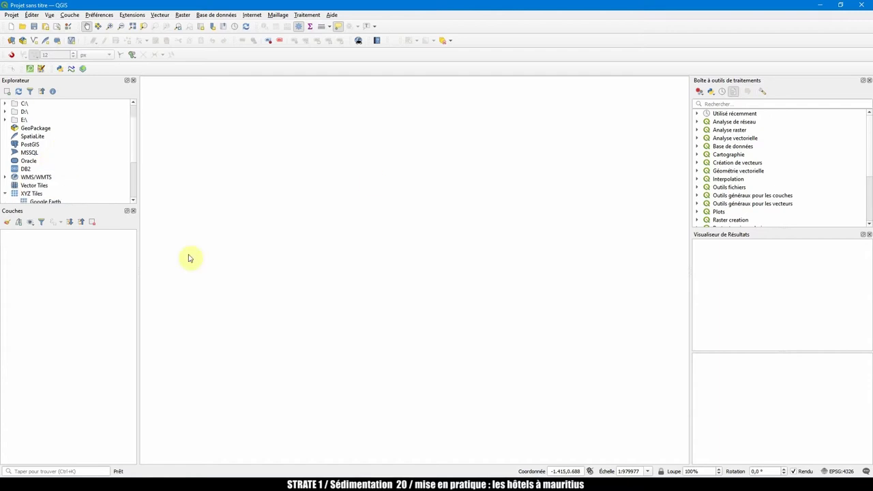
scroll(89, 174, down, 2)
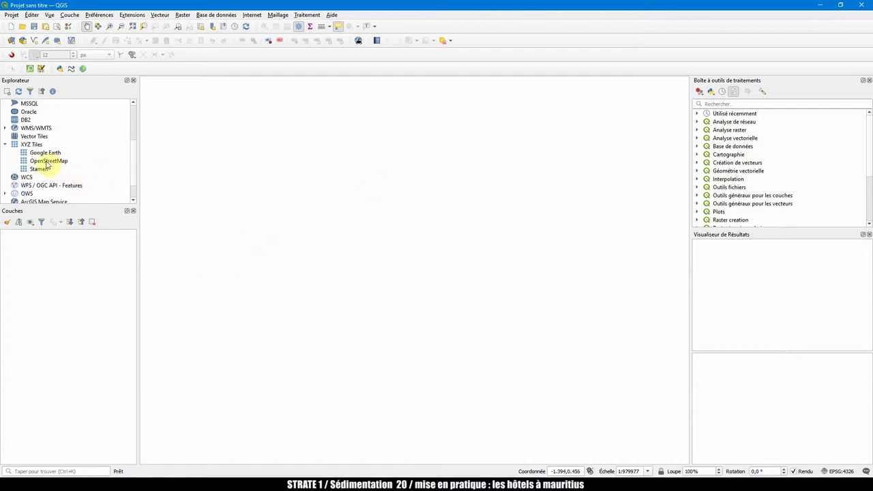
double_click(47, 163)
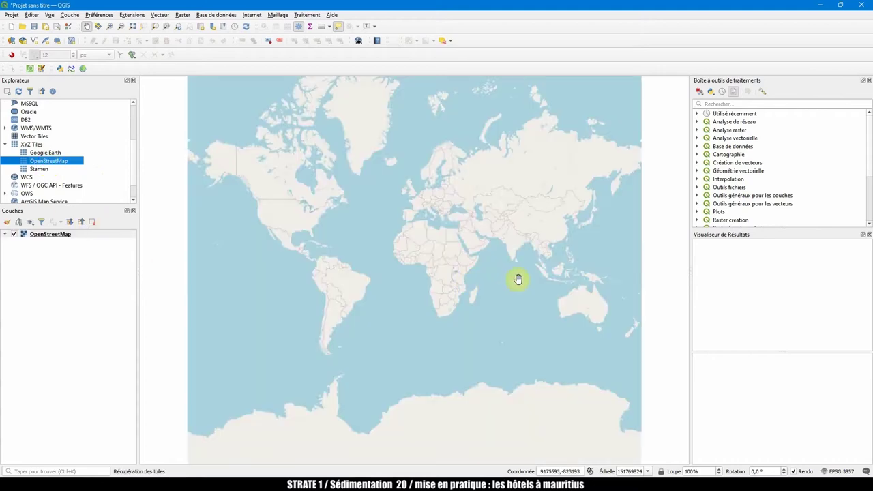
scroll(484, 288, up, 2)
scroll(411, 234, up, 2)
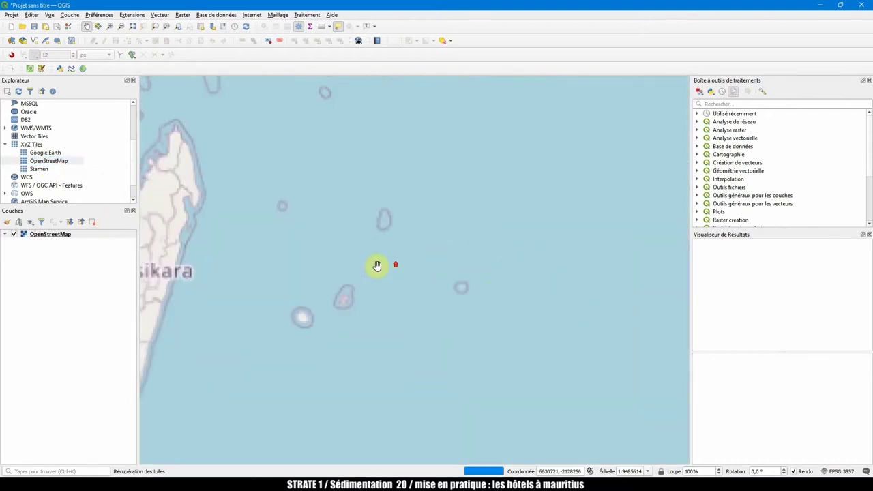
scroll(351, 300, up, 2)
drag(343, 307, 393, 341)
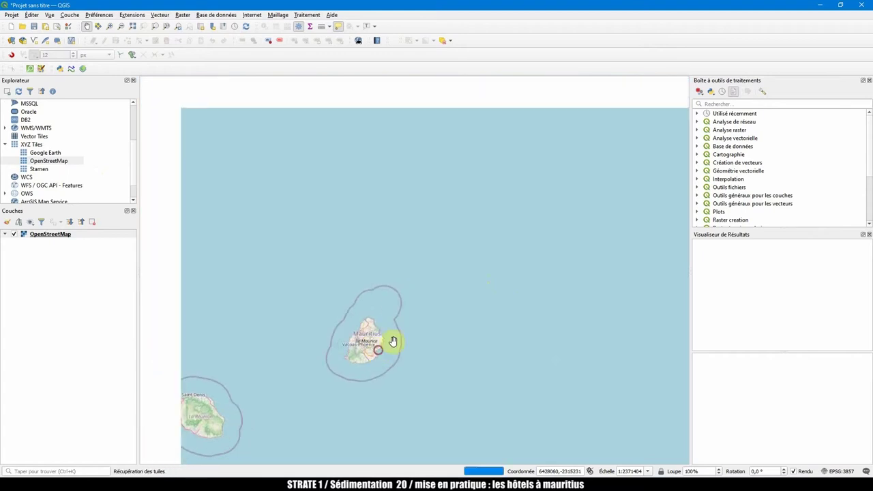
scroll(355, 328, up, 2)
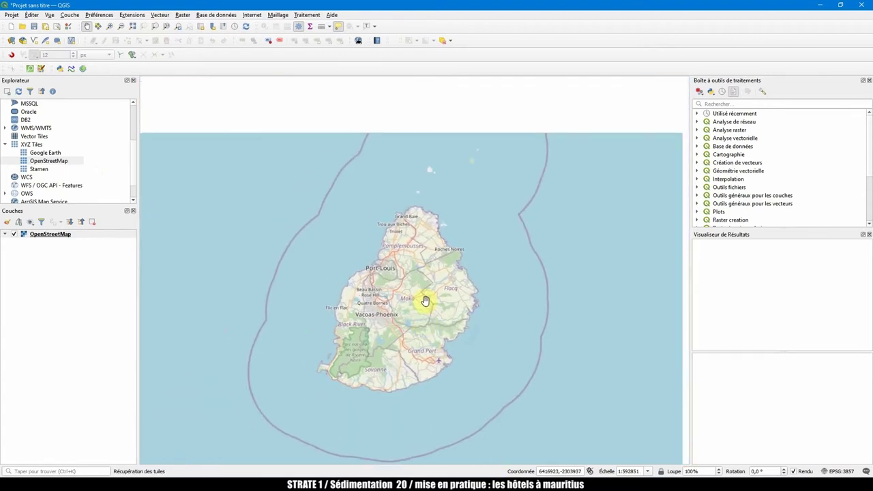
scroll(424, 301, up, 1)
drag(425, 296, 431, 265)
scroll(444, 259, down, 1)
Start a QuickOSM quick query with the key building and the value hotel.
click(40, 69)
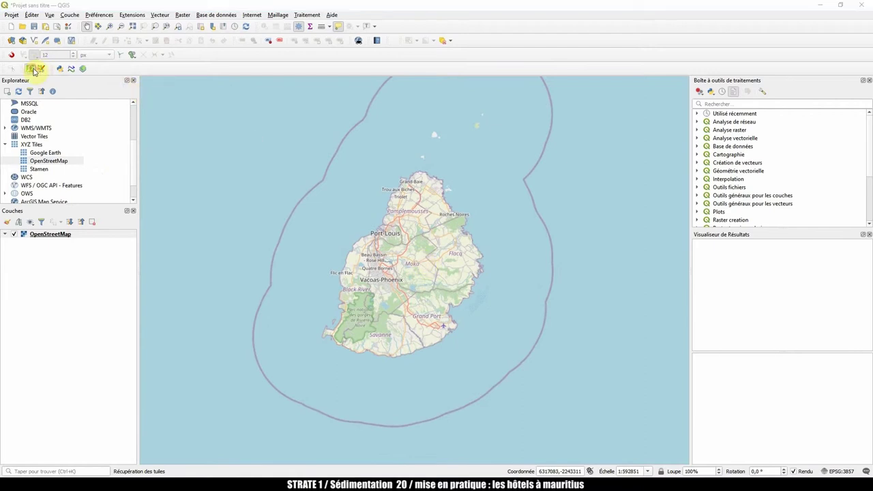
click(424, 64)
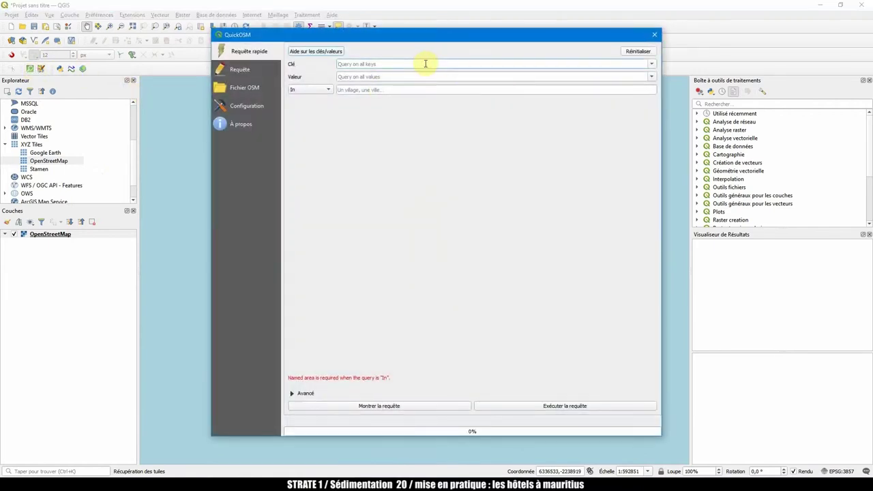
text(buil)
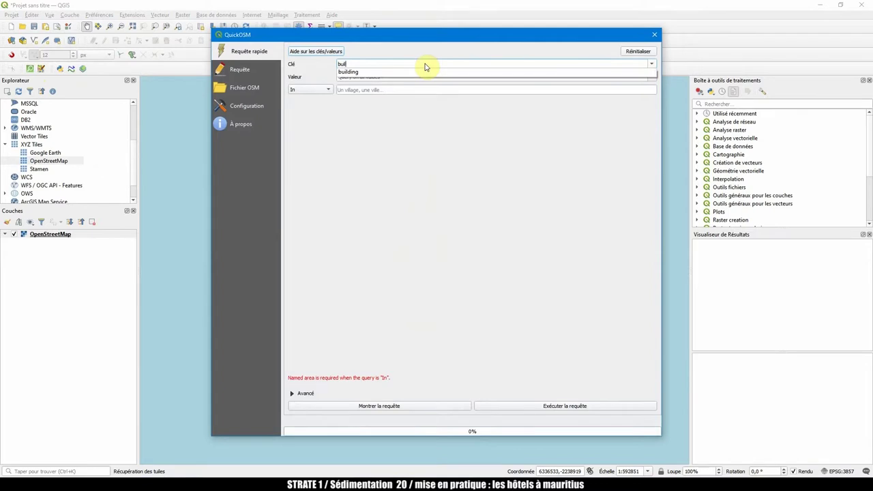
text(d)
click(389, 71)
click(651, 77)
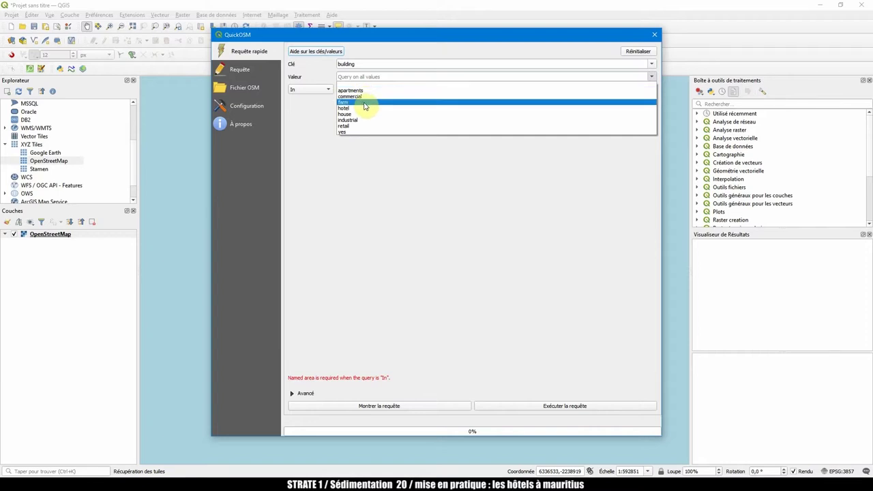
click(364, 109)
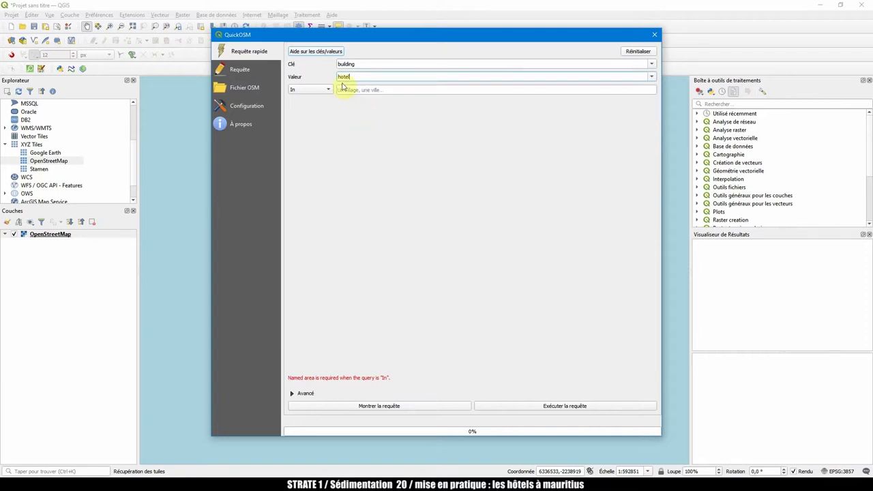
Limit the QuickOSM query to the Canvas Extent, run it to load the hotel layers, and close the dialog.
click(327, 91)
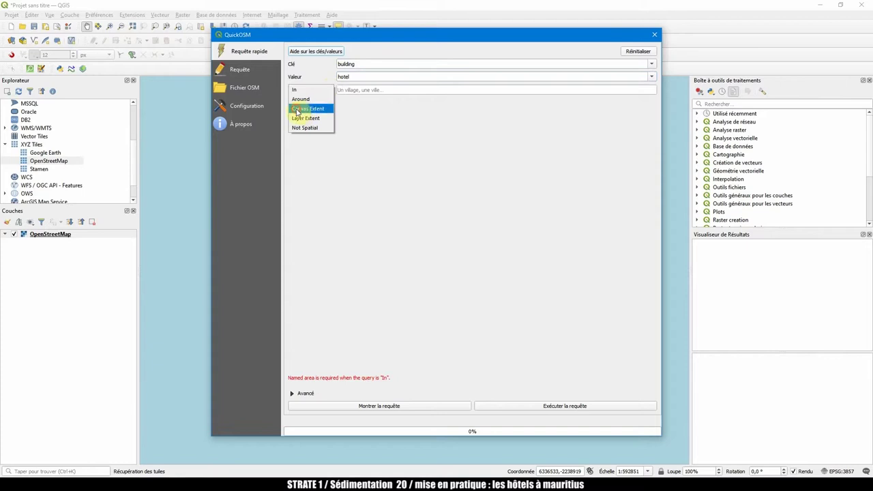
click(314, 108)
click(565, 407)
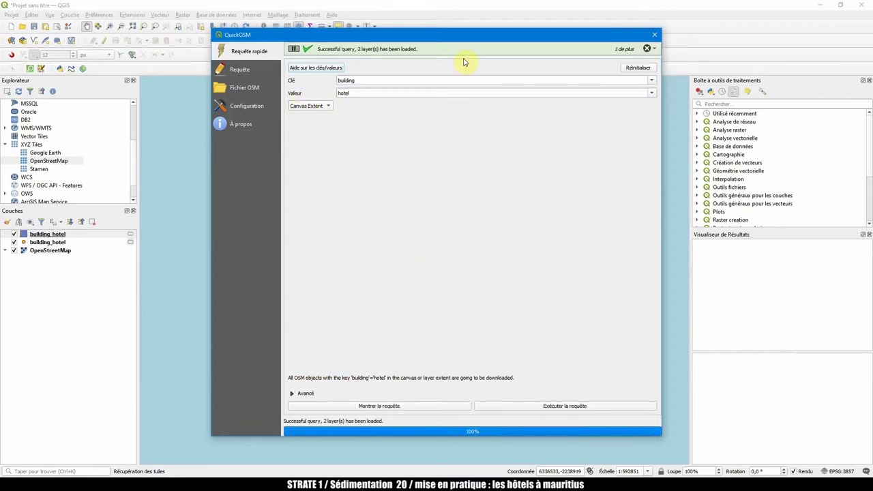
click(655, 34)
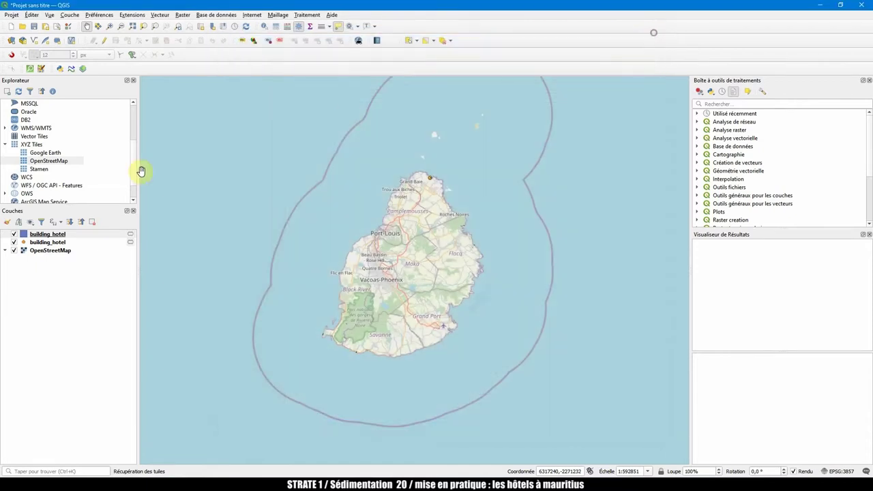
Show the feature count for both building_hotel layers.
click(43, 234)
ctrl+click(49, 243)
right_click(51, 239)
click(88, 271)
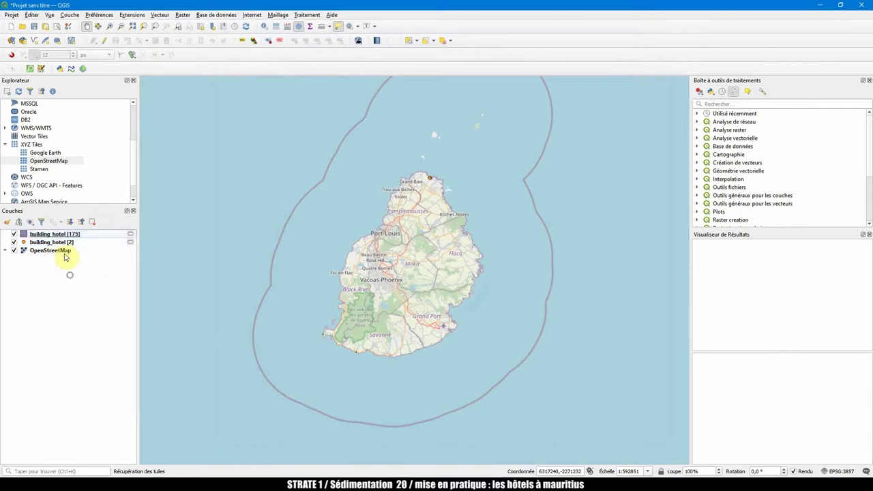
Zoom to the building_hotel point layer and hide the building_hotel polygon layer to reveal its points.
click(53, 242)
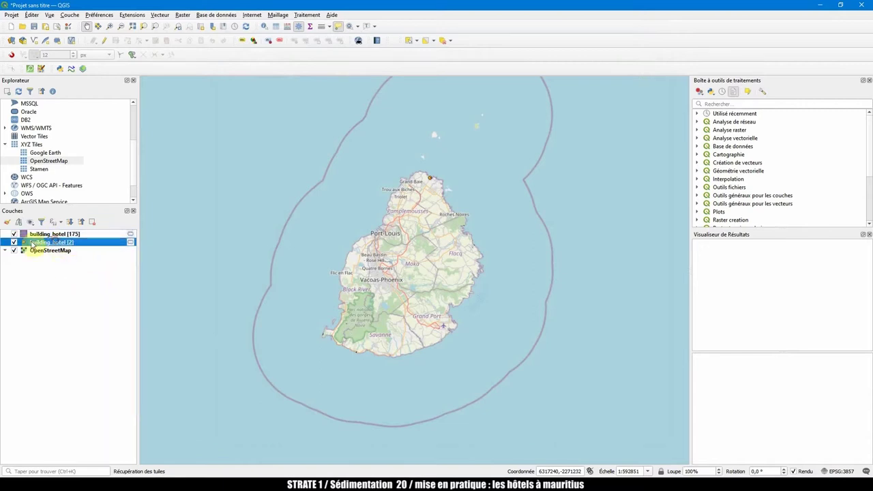
right_click(69, 247)
click(71, 253)
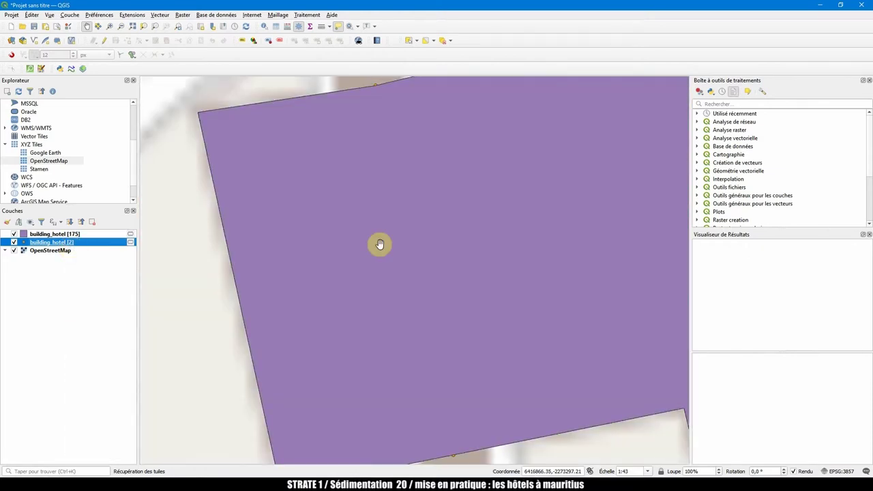
click(14, 234)
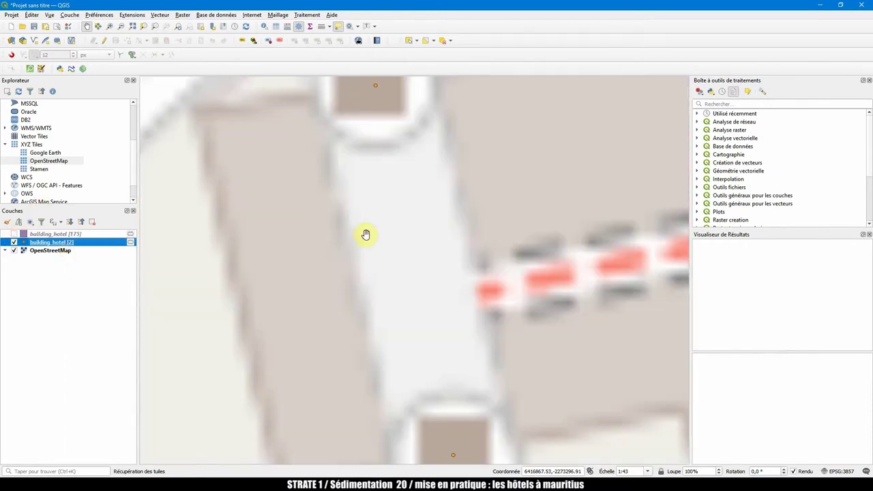
Remove the building_hotel point layer from the project.
scroll(399, 246, down, 1)
scroll(437, 314, down, 4)
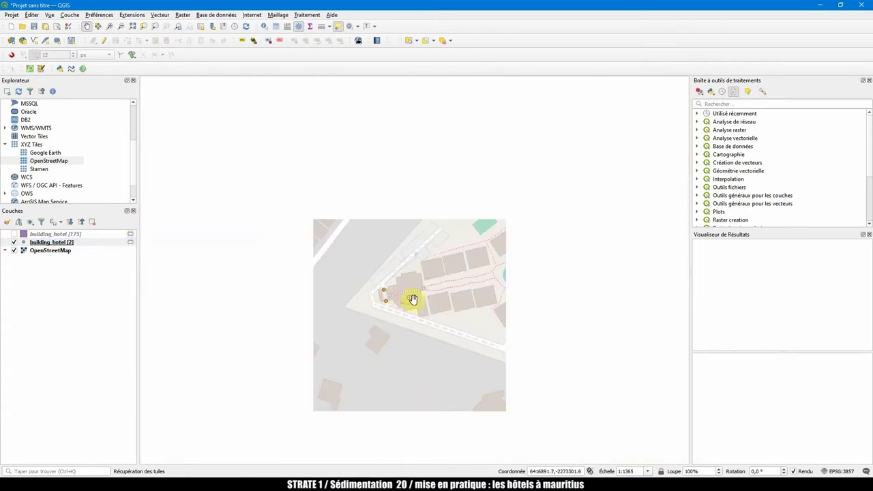
drag(413, 299, 333, 287)
scroll(425, 267, down, 1)
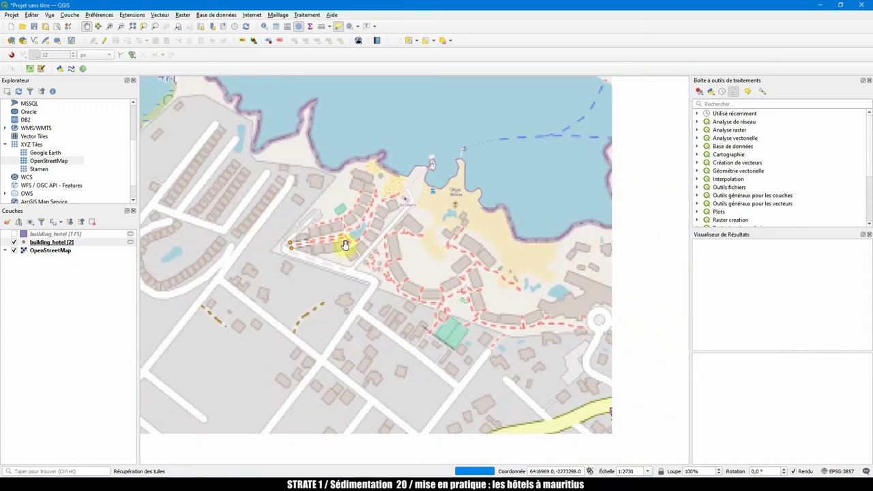
right_click(51, 244)
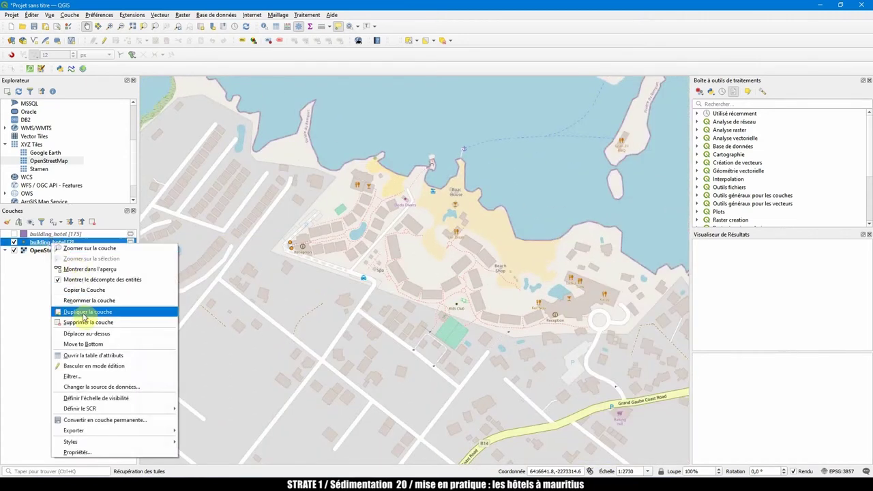
click(68, 322)
click(429, 252)
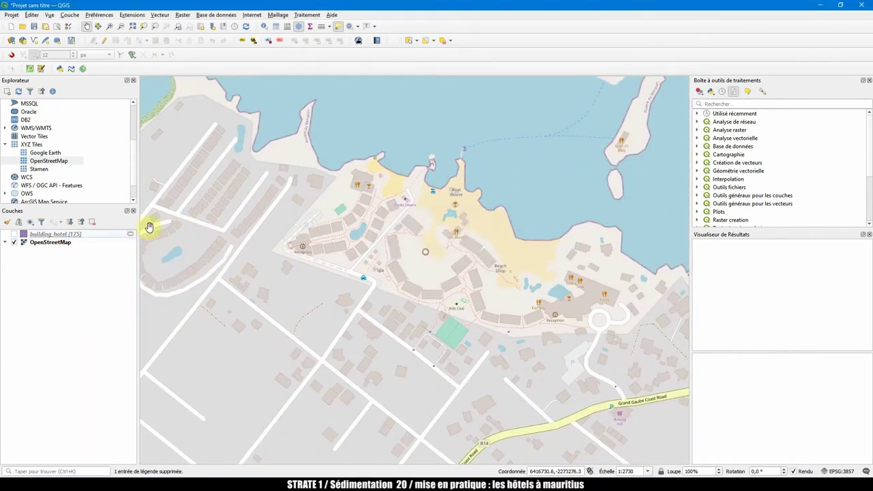
Show the building_hotel polygon layer on the map around the northern coastal resort.
click(14, 234)
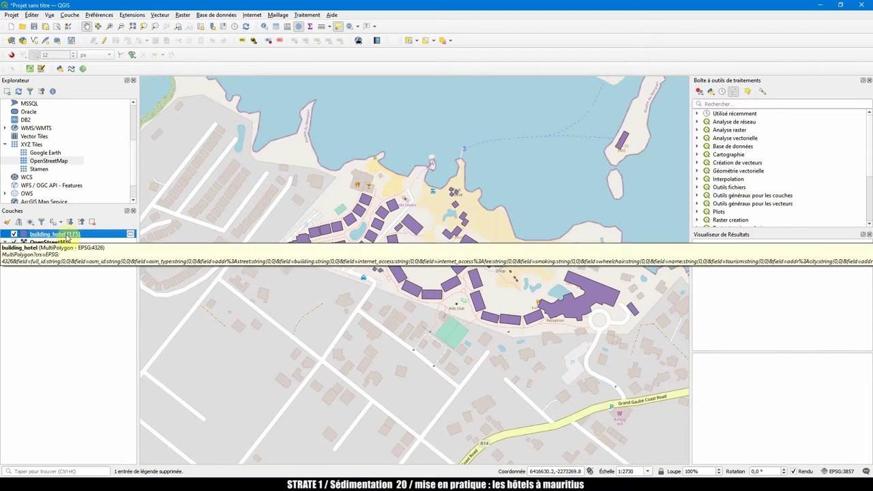
right_click(62, 234)
click(234, 243)
drag(374, 215, 349, 201)
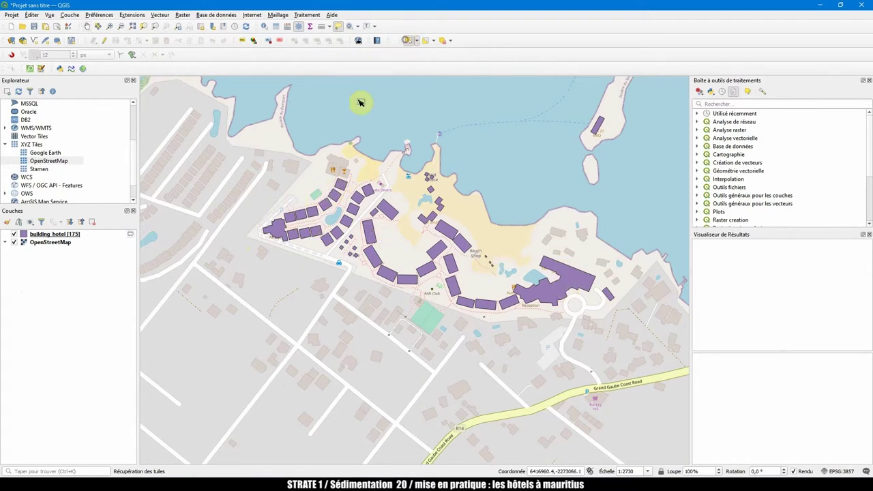
Select all hotel buildings of the northern coastal resort with the building_hotel layer in edit mode, and check the layer's attribute table.
click(54, 234)
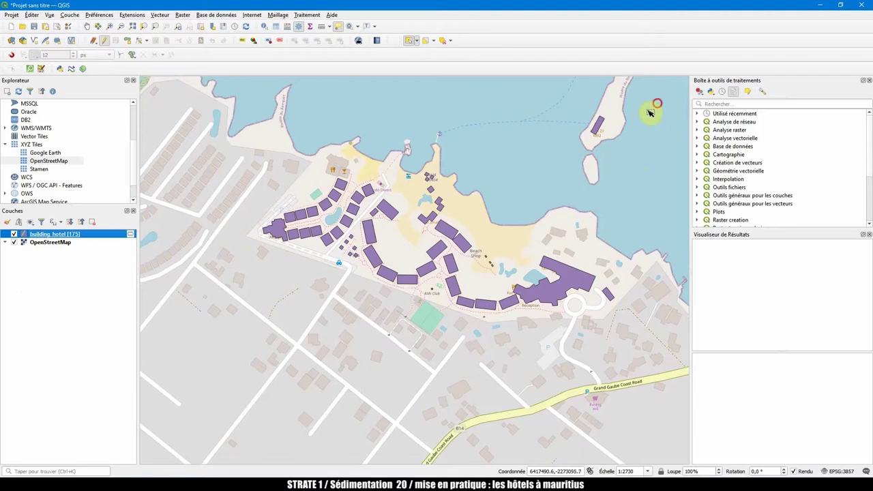
drag(654, 104, 208, 309)
right_click(60, 235)
click(100, 336)
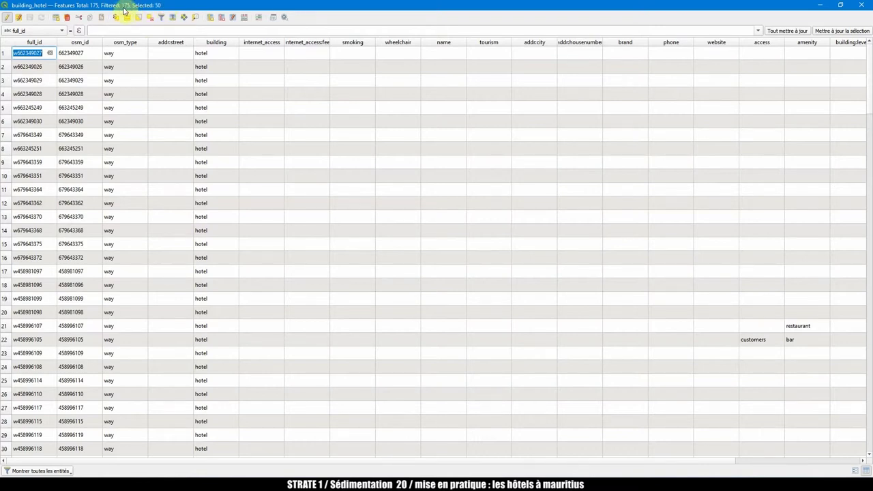
click(861, 5)
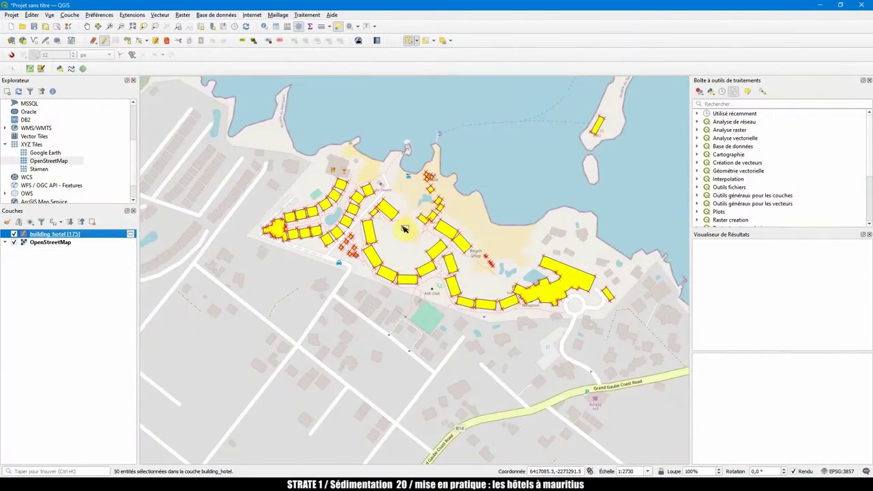
Zoom to the building_hotel layer's full extent, and select the cluster of hotel buildings around Tamassa Resort on the south coast.
right_click(70, 235)
click(82, 242)
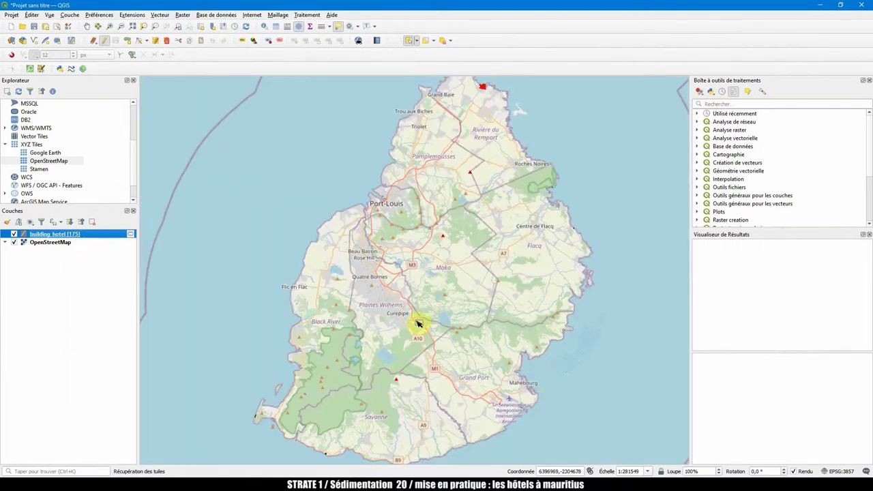
scroll(424, 353, down, 2)
scroll(394, 291, up, 4)
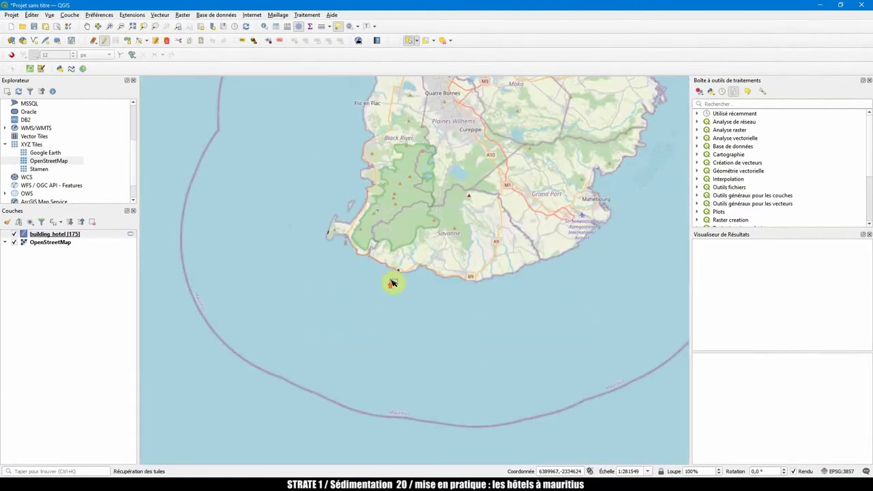
scroll(382, 266, up, 3)
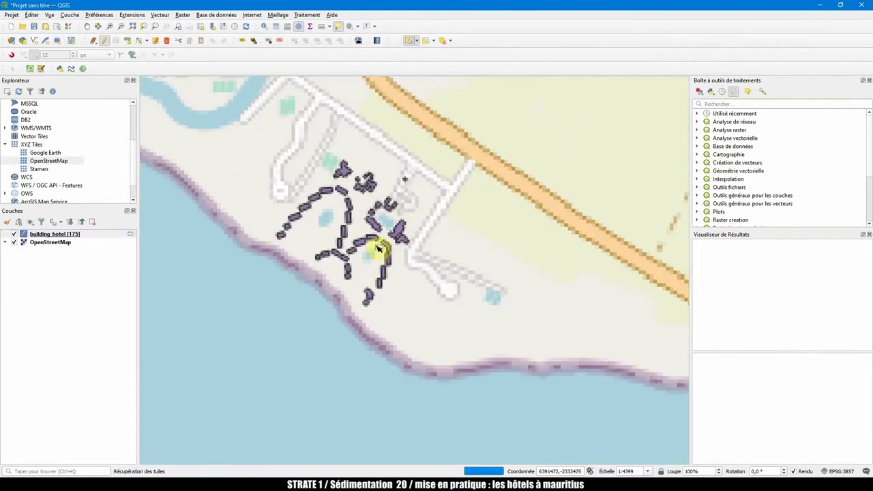
drag(437, 143, 285, 399)
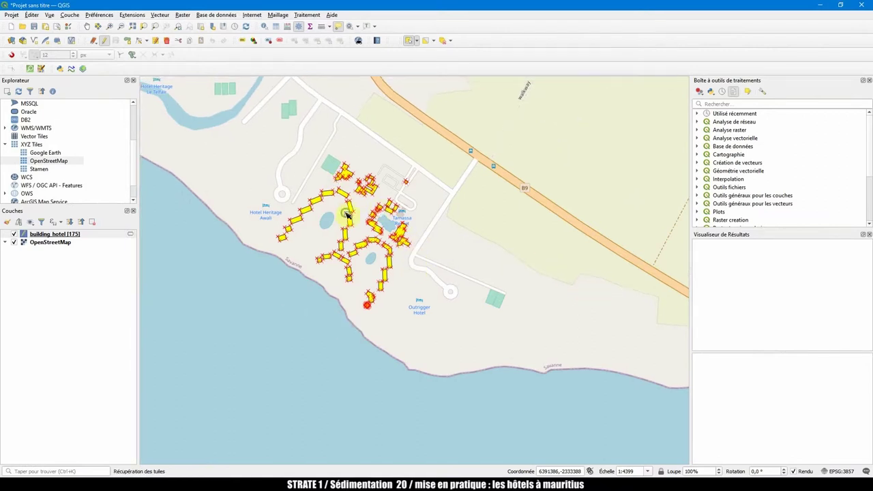
drag(354, 209, 376, 242)
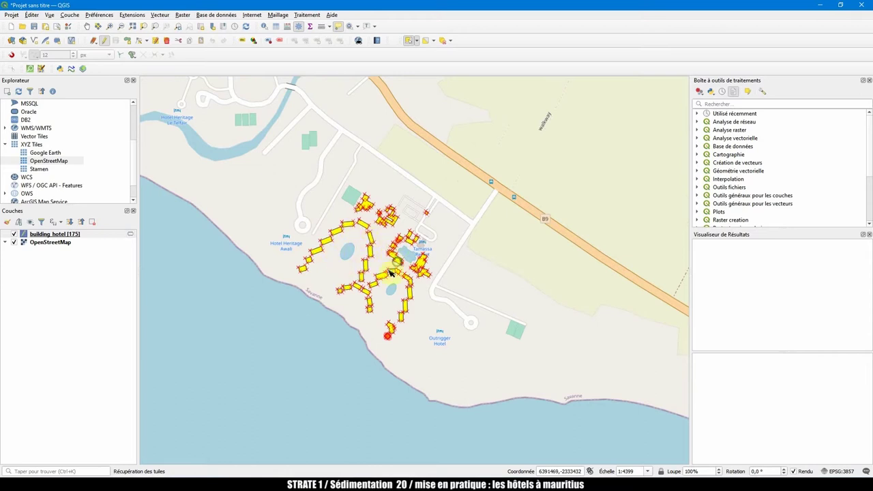
drag(391, 273, 366, 295)
Remove the building_hotel polygon layer from the project, keeping the OpenStreetMap base map.
click(60, 236)
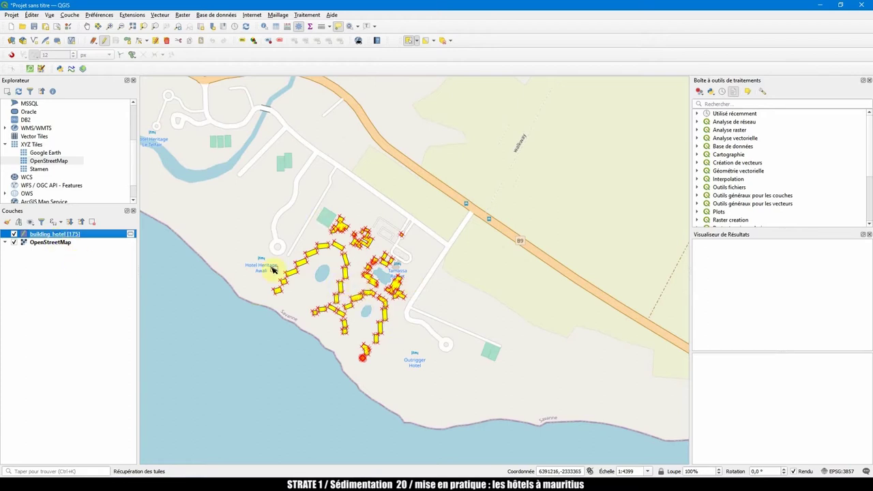
scroll(408, 291, up, 1)
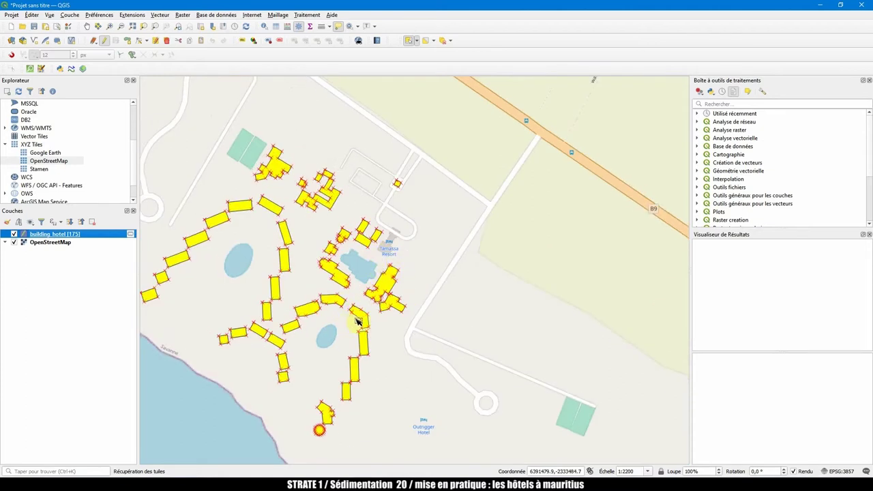
drag(356, 321, 429, 311)
right_click(58, 234)
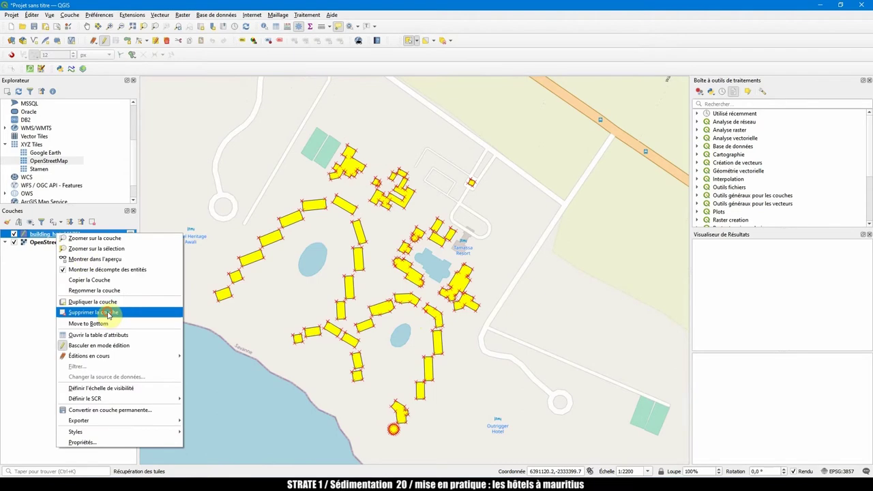
click(93, 312)
click(431, 256)
Switch to the browser and search the OpenStreetMap wiki for hotel.
key(alt+Tab)
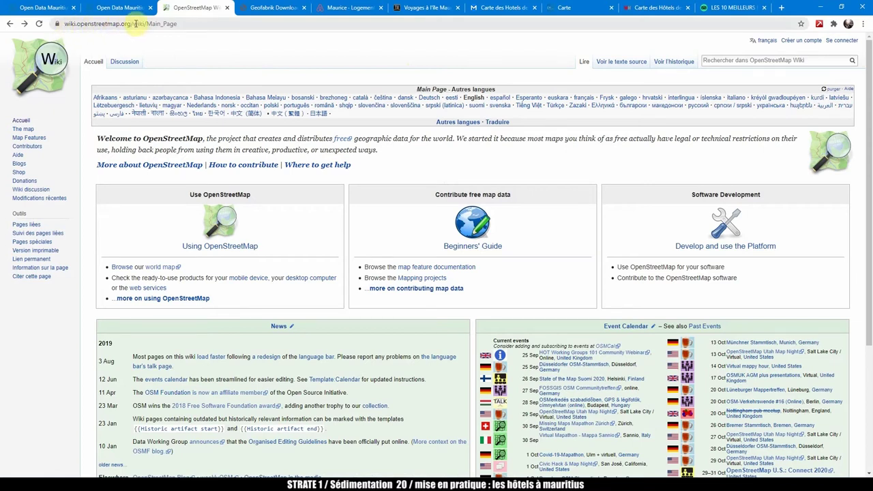
click(765, 61)
text(hotel)
key(Return)
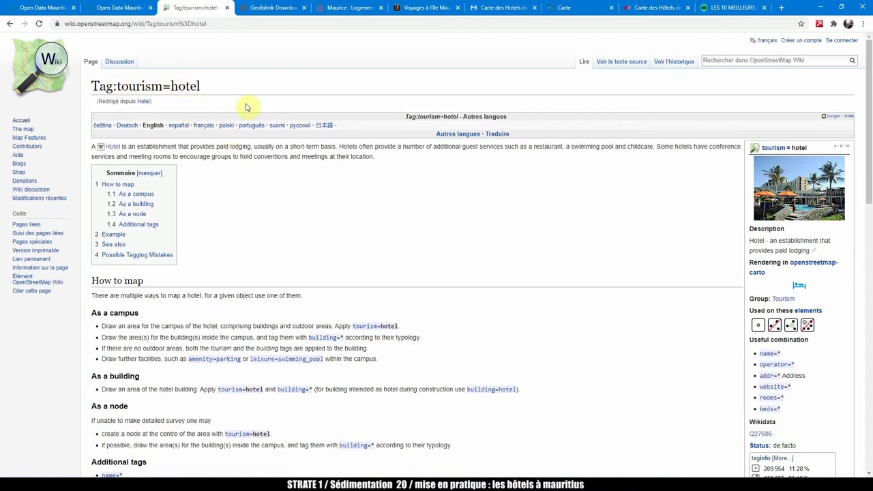
Examine the Tag:tourism=hotel wiki page for the key and value used for hotels, its additional tags and related accommodation tags.
double_click(140, 83)
drag(121, 83, 158, 83)
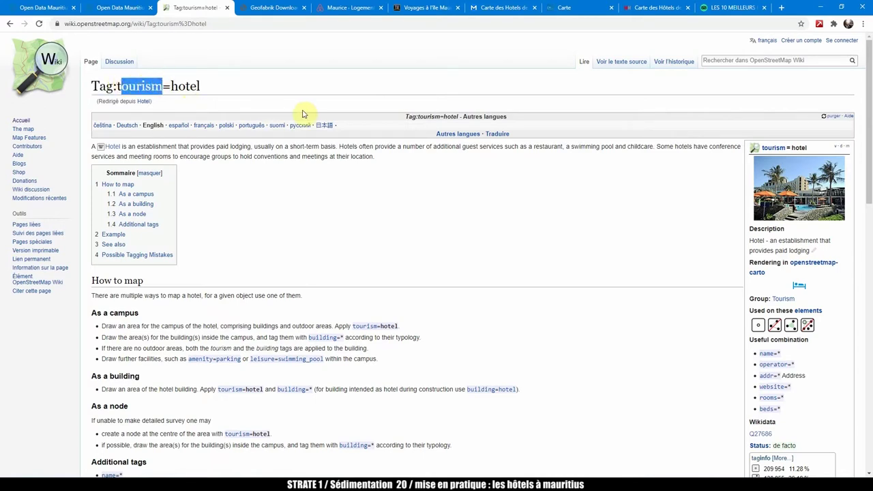
click(254, 92)
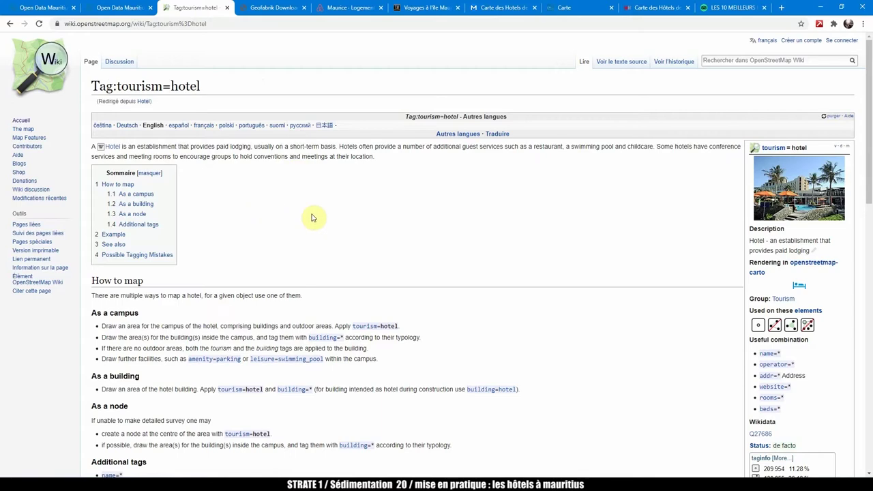
scroll(312, 216, down, 7)
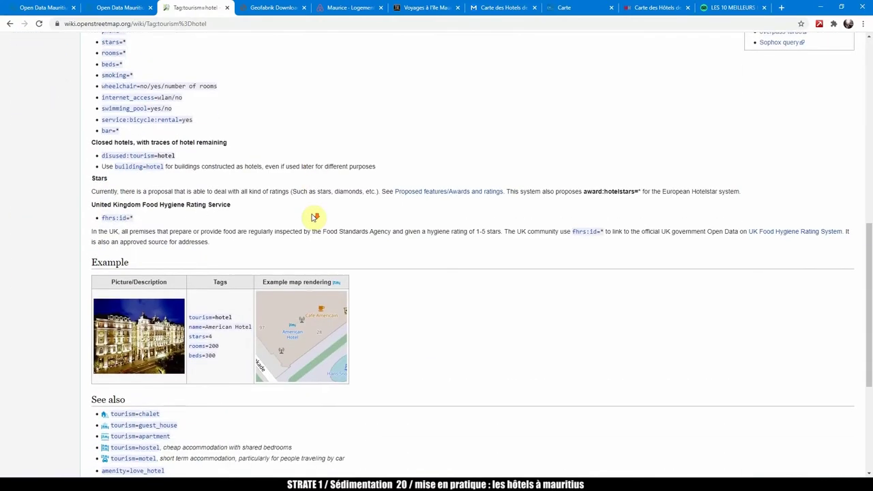
scroll(314, 217, up, 6)
scroll(312, 217, up, 2)
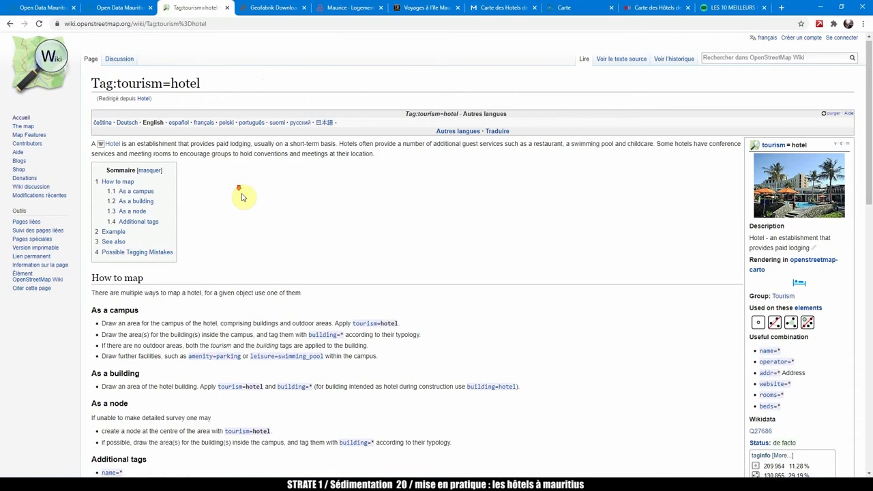
scroll(243, 196, down, 6)
scroll(171, 123, down, 5)
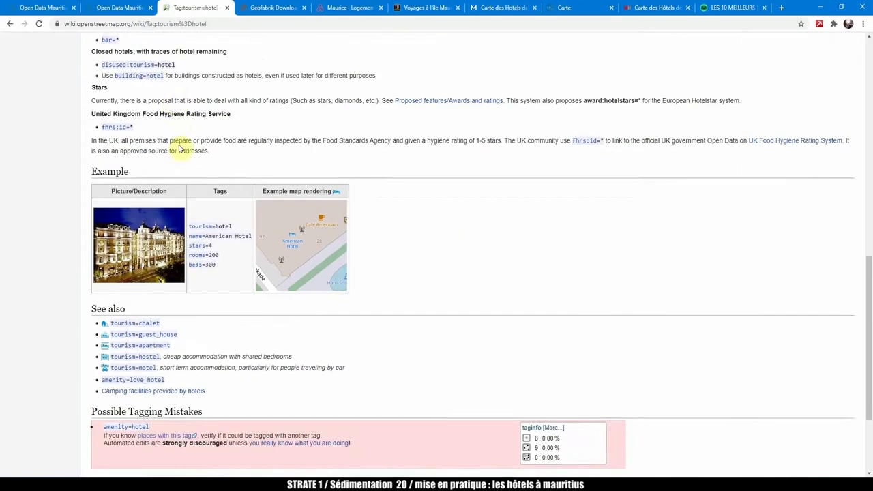
scroll(185, 195, up, 10)
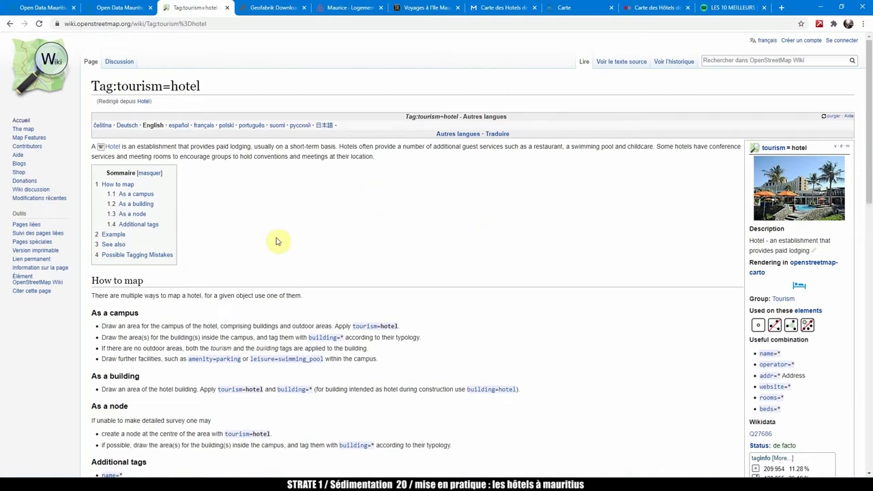
Switch to QGIS and start a QuickOSM quick query with the key tourism.
key(alt+Tab)
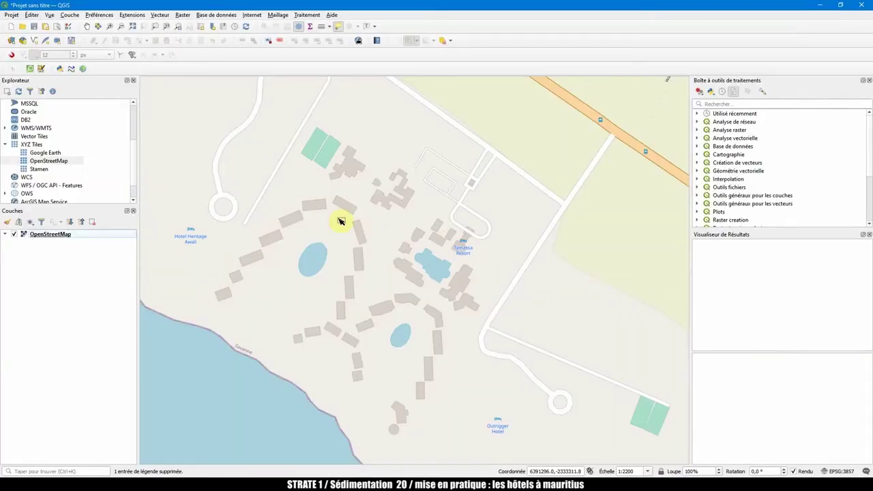
click(30, 70)
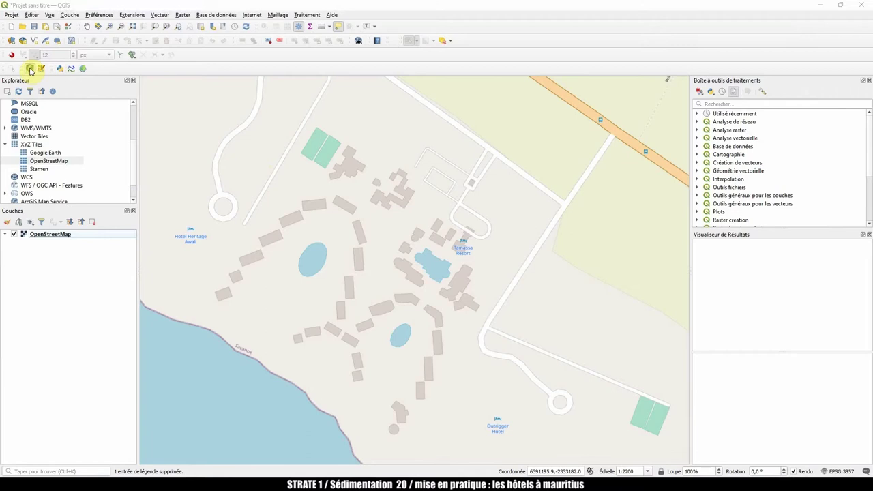
click(351, 63)
text(to)
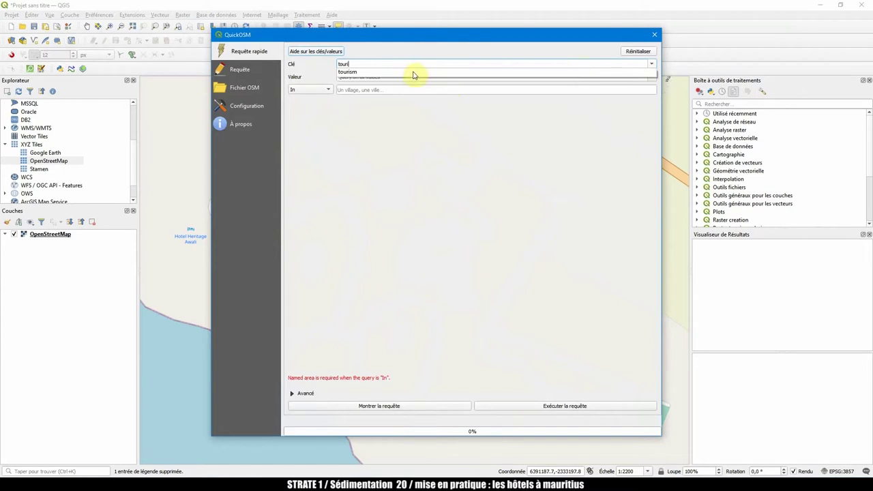
text(uri)
click(412, 72)
Review the available tourism values and set the query's value to hotel.
click(653, 76)
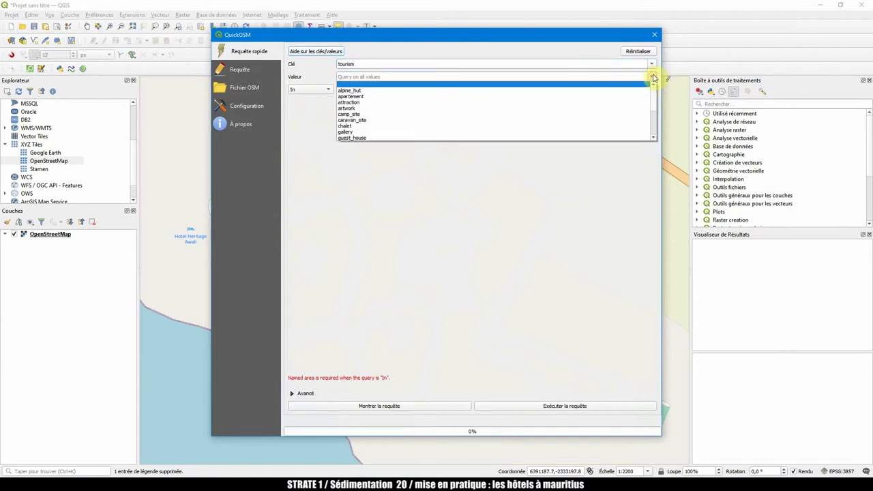
scroll(468, 131, down, 3)
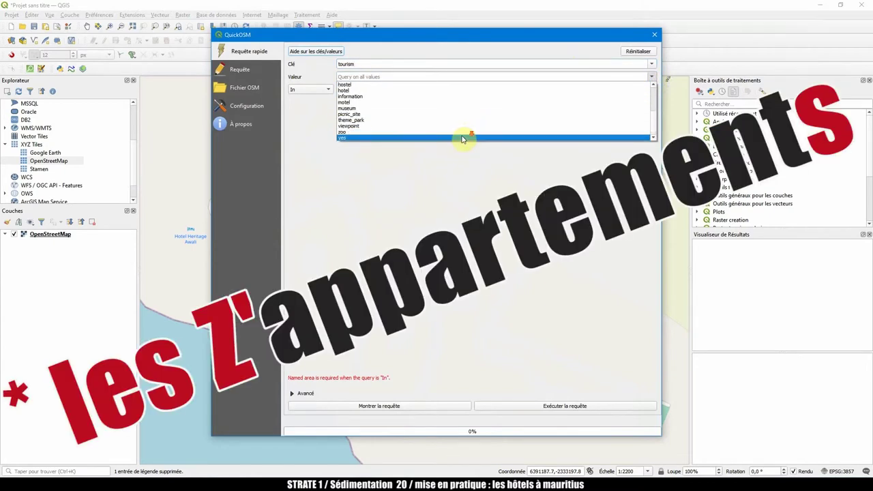
scroll(402, 109, up, 3)
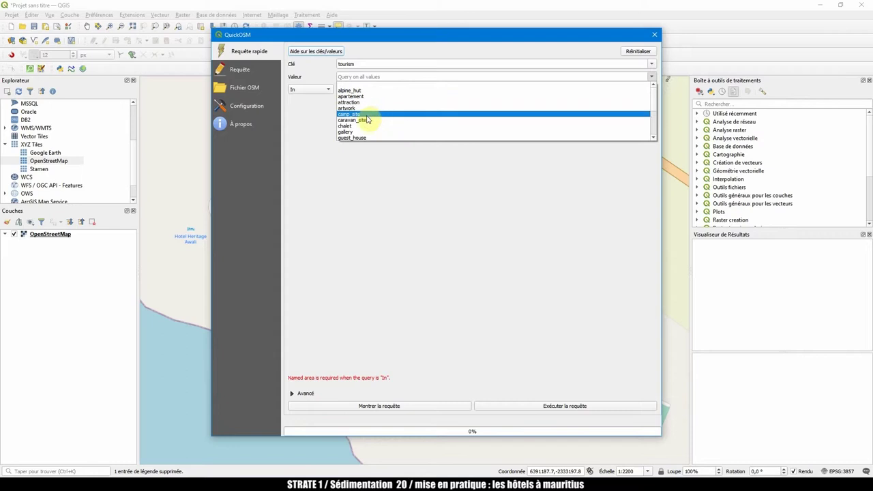
scroll(361, 133, down, 1)
scroll(362, 132, down, 1)
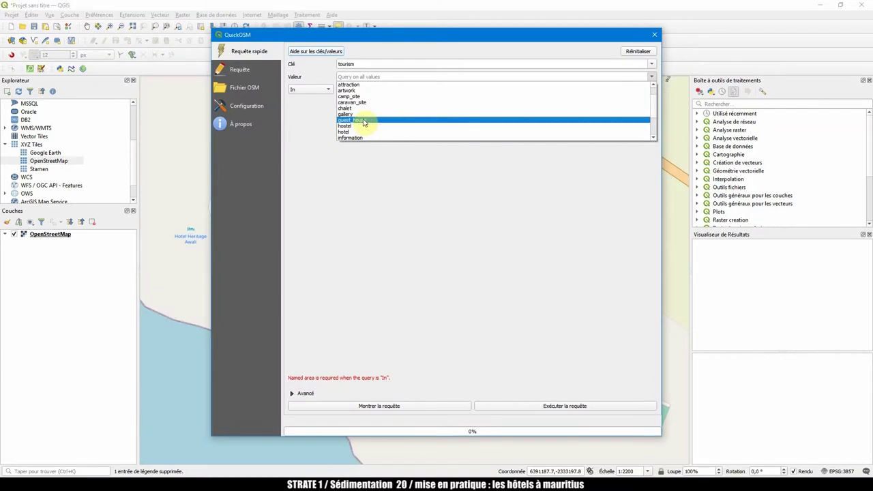
click(350, 131)
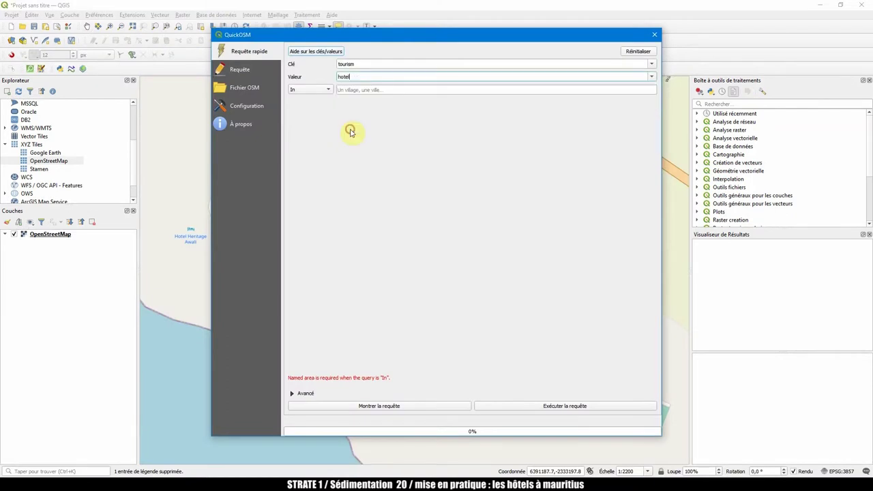
Frame the whole island of Mauritius on the map and restrict the tourism=hotel query to the Canvas Extent.
click(306, 91)
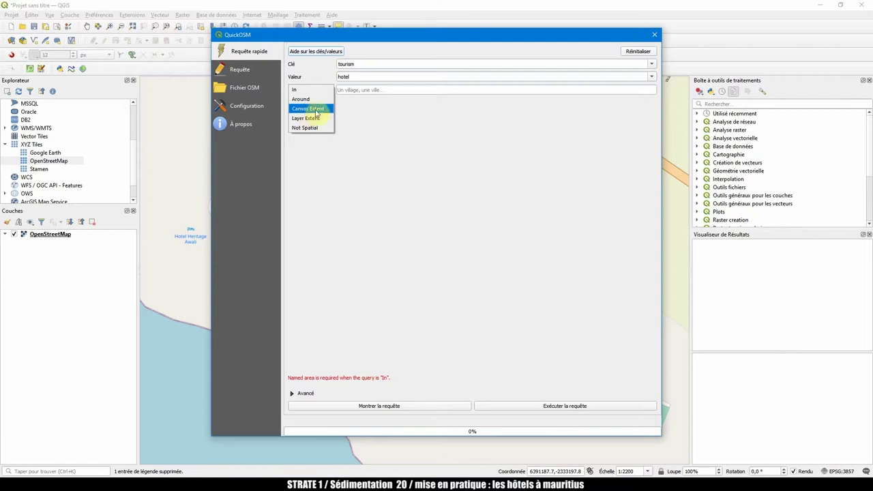
click(368, 116)
drag(380, 34, 647, 36)
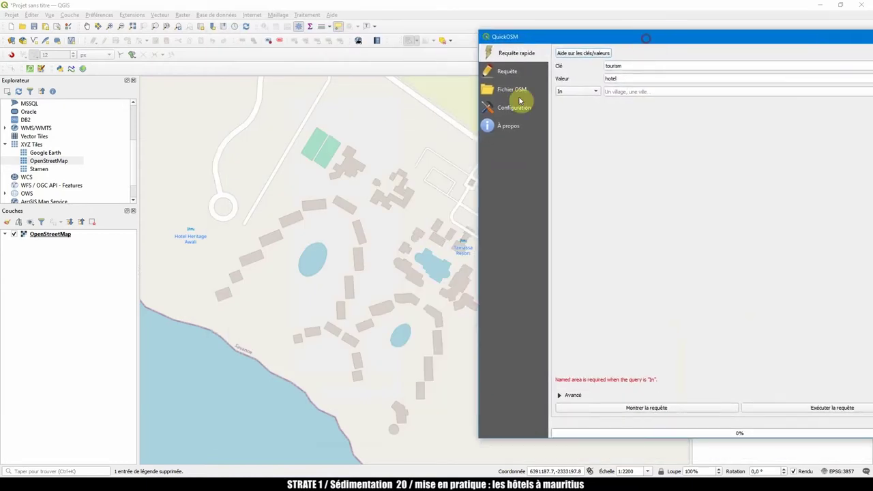
scroll(415, 185, down, 4)
click(403, 266)
scroll(403, 266, down, 4)
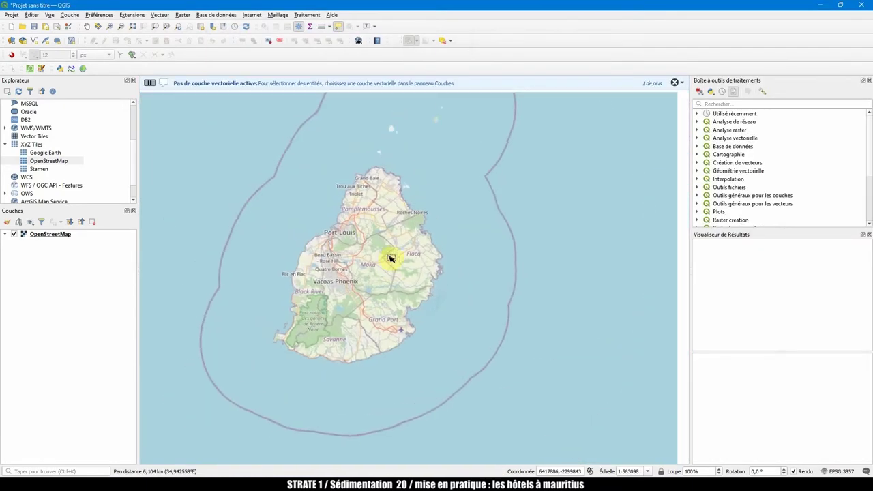
click(359, 40)
drag(596, 39, 566, 39)
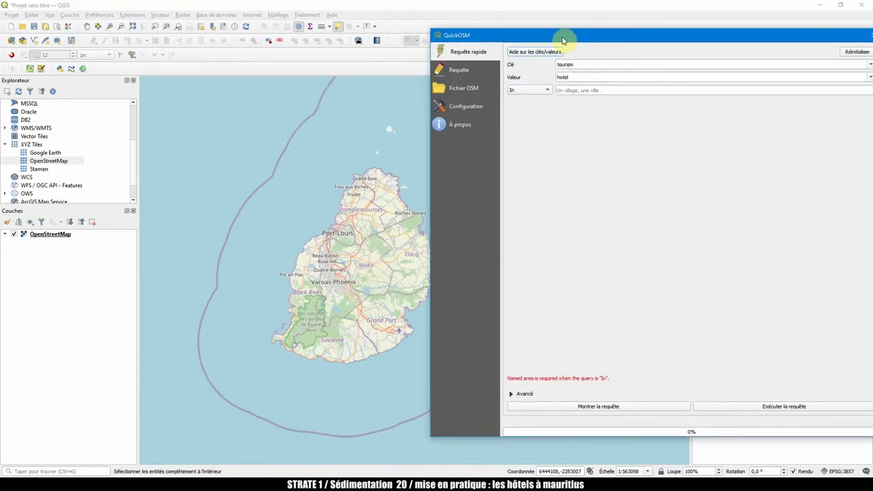
click(538, 90)
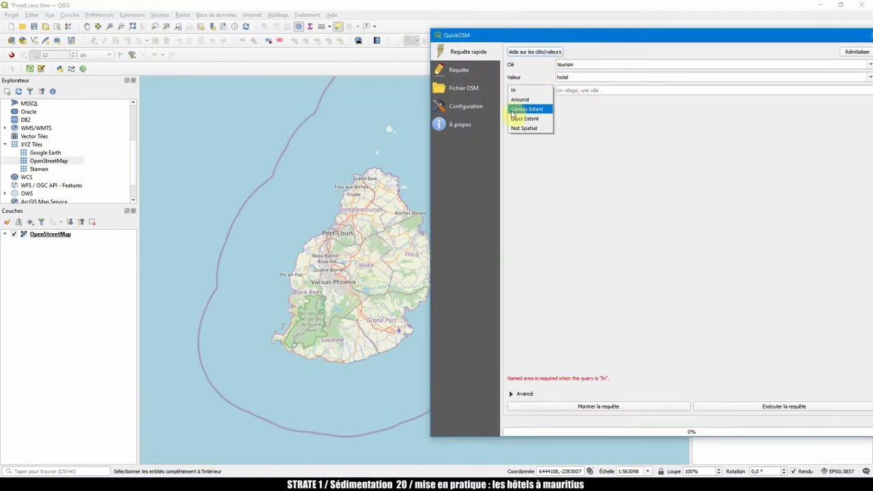
click(535, 110)
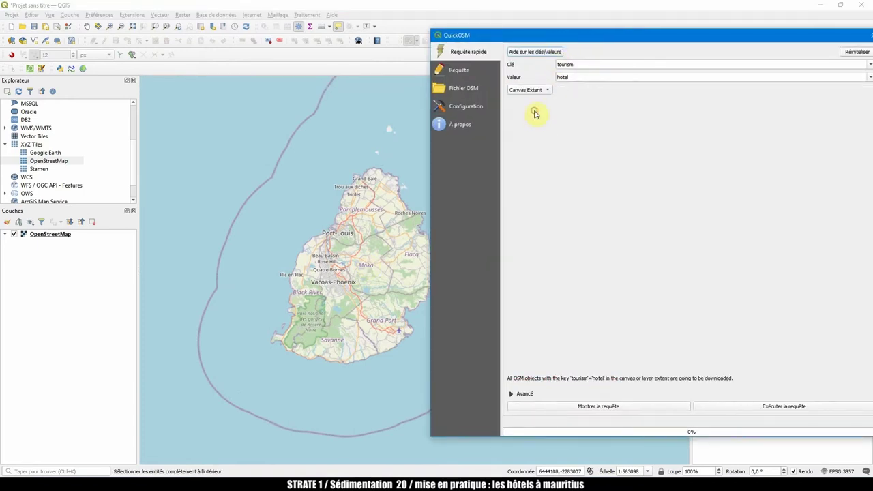
Run the tourism=hotel query to load the hotel layers and close QuickOSM.
click(778, 407)
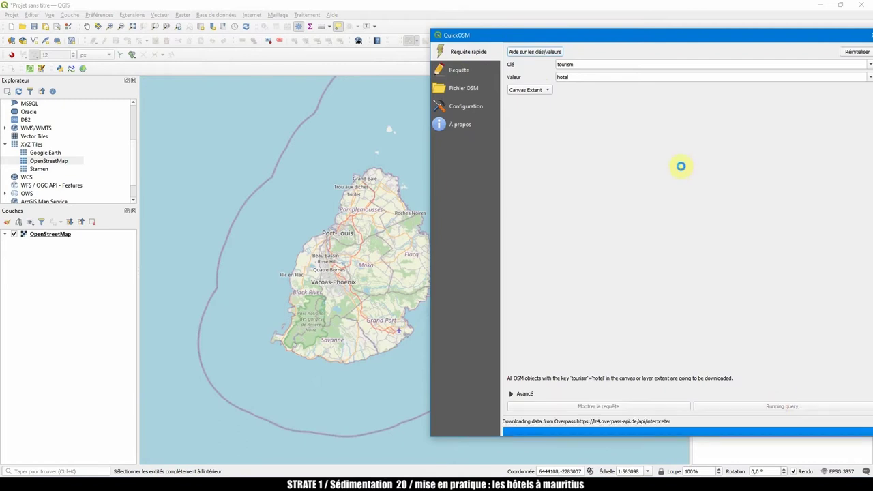
drag(576, 49, 627, 52)
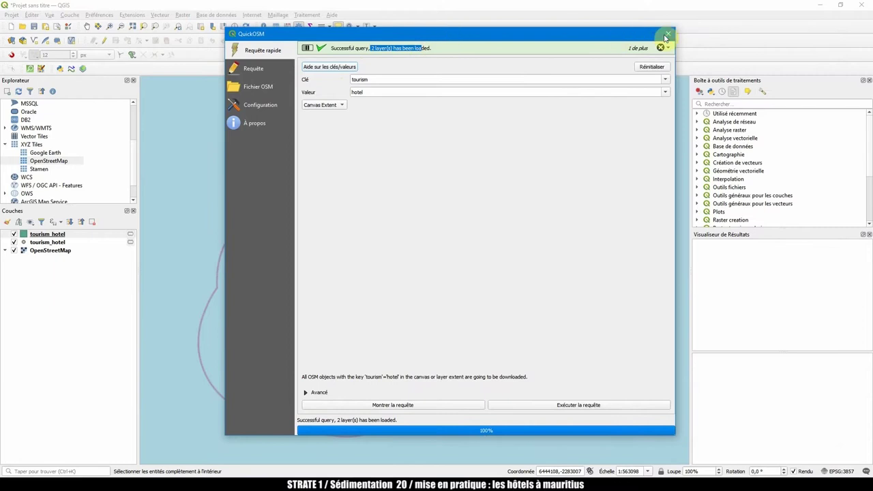
click(663, 35)
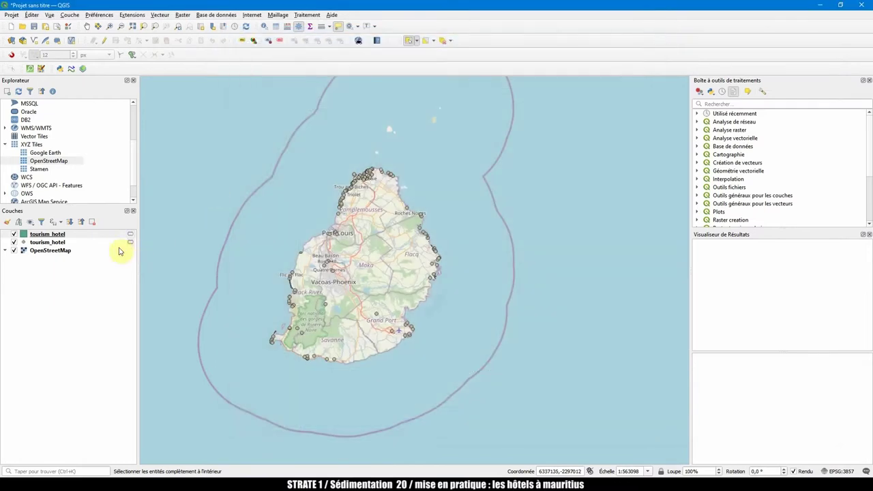
Show the feature count for both tourism_hotel layers.
click(48, 234)
shift+click(48, 242)
right_click(48, 235)
click(116, 265)
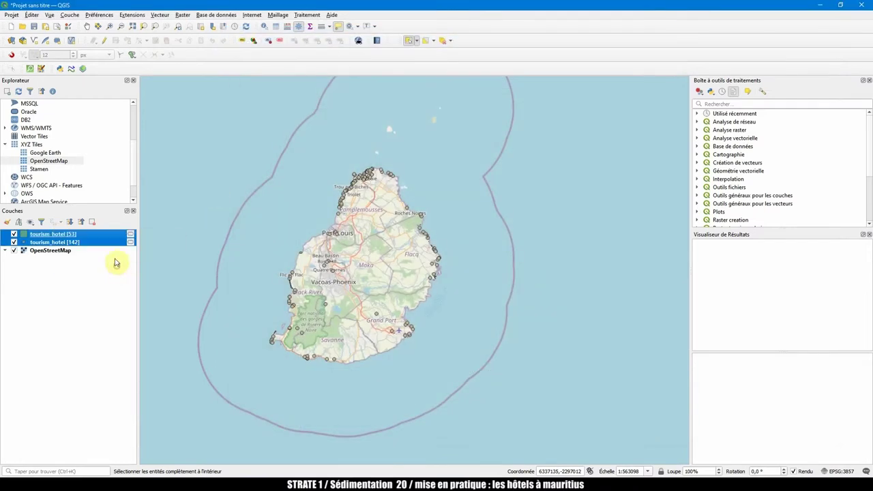
Hide the tourism_hotel polygon layer and inspect the hotel points along the northwest coast near Balaclava.
click(84, 259)
click(51, 242)
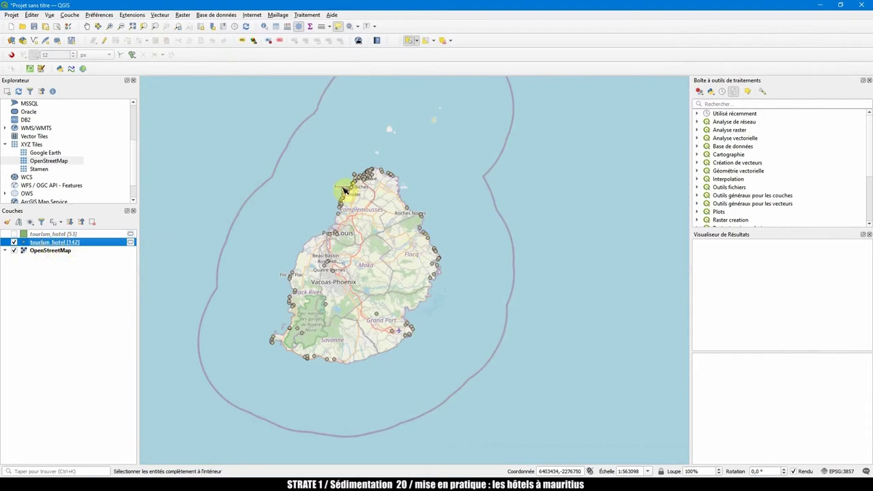
scroll(390, 173, up, 1)
drag(388, 291, 435, 236)
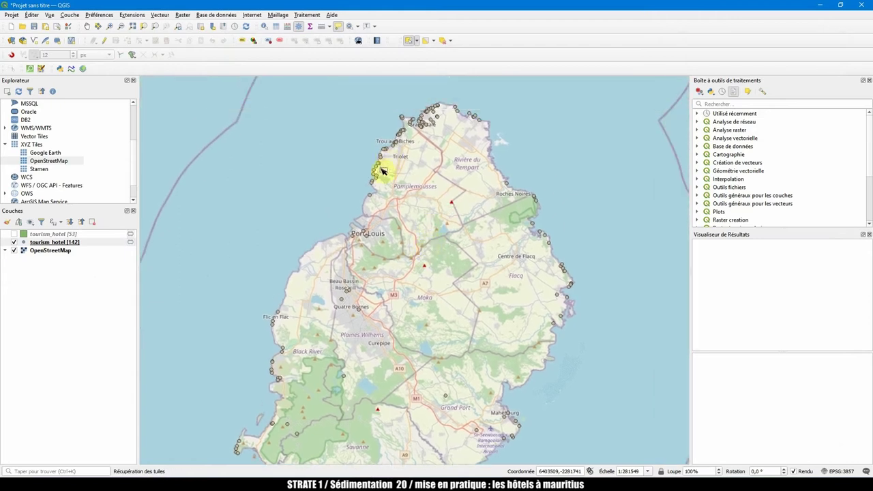
scroll(382, 178, up, 5)
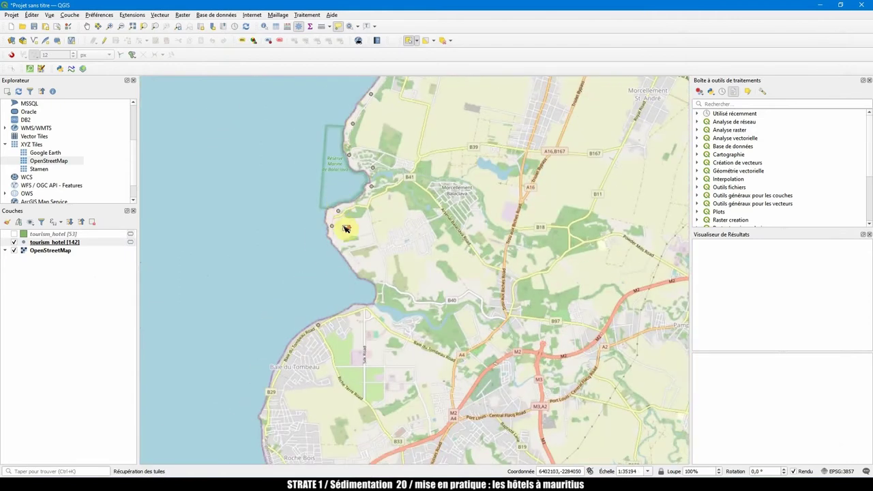
scroll(382, 200, down, 1)
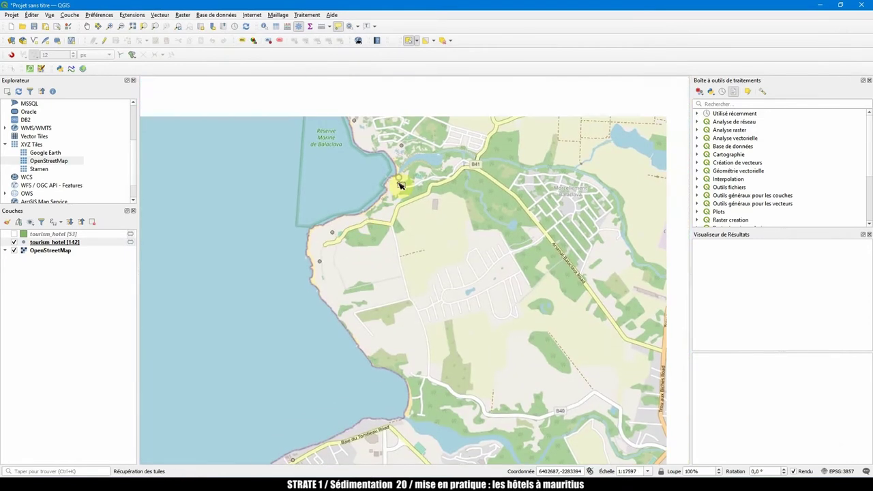
Examine the attribute table of the tourism_hotel point layer, widening the name column to read the hotel names, and check the website field.
click(73, 243)
right_click(73, 243)
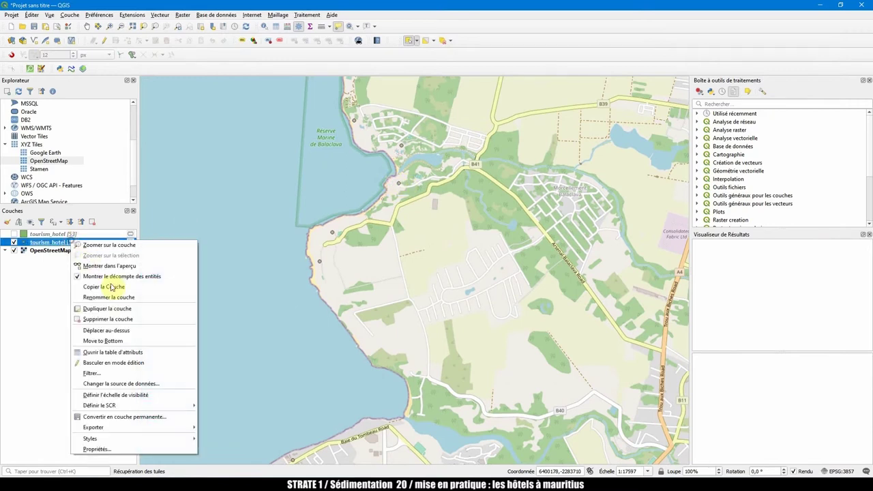
click(117, 351)
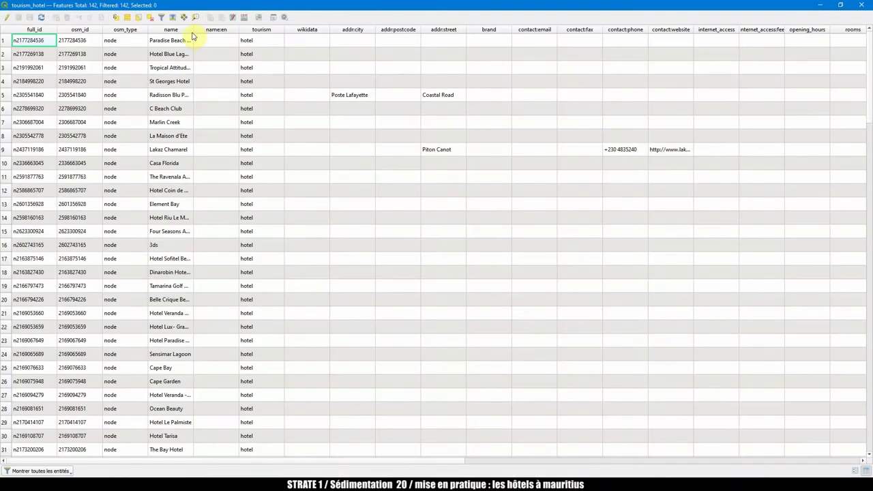
double_click(194, 30)
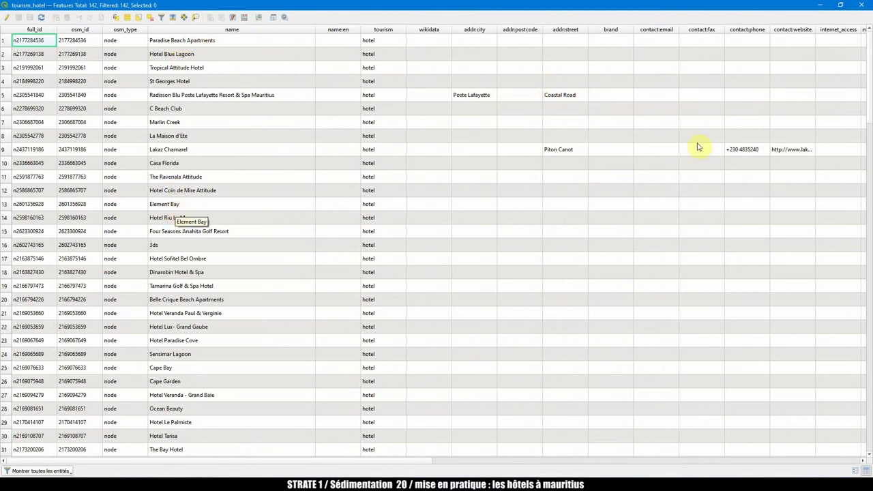
scroll(725, 191, down, 4)
scroll(728, 191, up, 4)
click(792, 152)
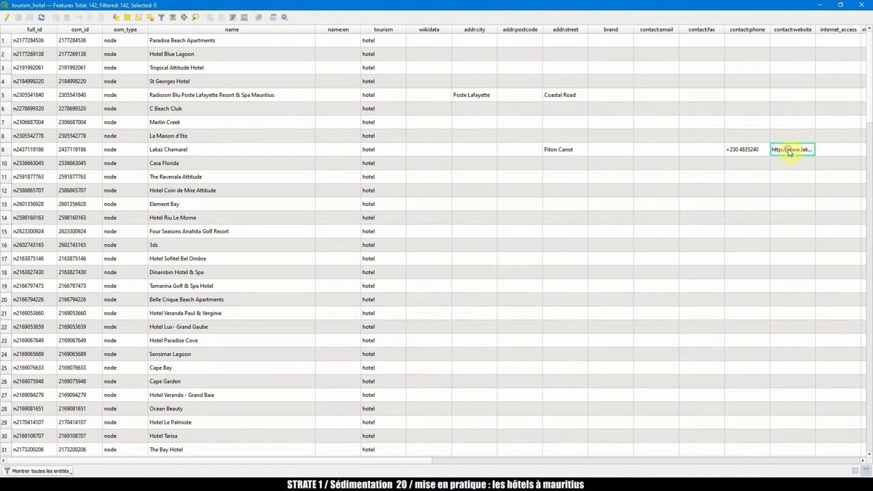
click(861, 5)
Show the tourism_hotel polygon layer again and place the point layer above it.
click(15, 234)
click(41, 234)
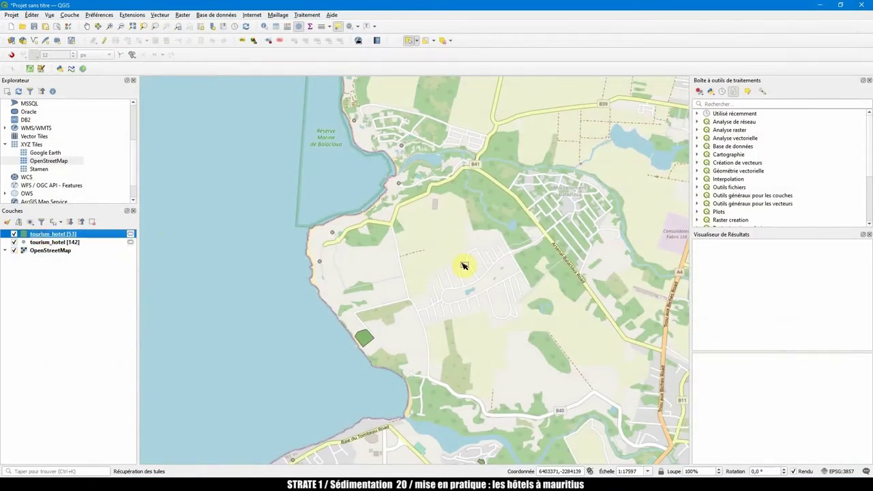
scroll(464, 263, down, 1)
drag(476, 273, 337, 259)
click(60, 243)
drag(54, 234, 55, 232)
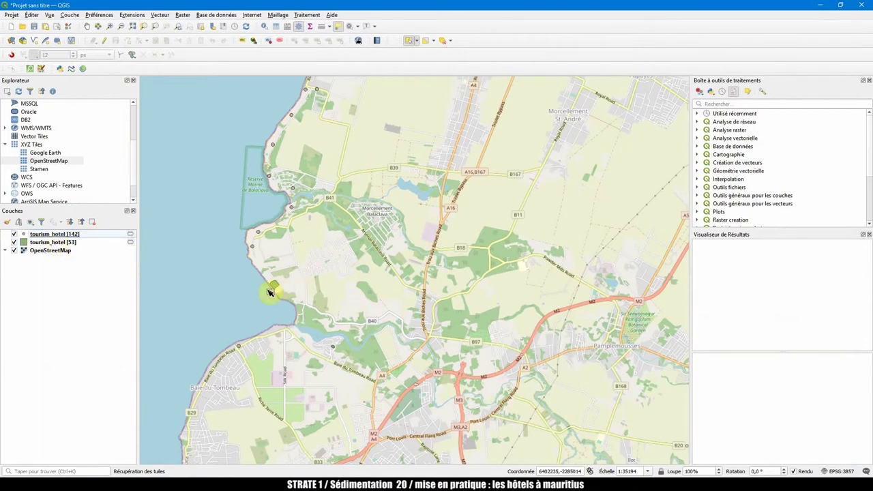
Select the hotel polygon on the coast south of Balaclava and examine its attributes, with selected rows moved to the top of the table.
scroll(270, 292, up, 3)
drag(271, 292, 308, 292)
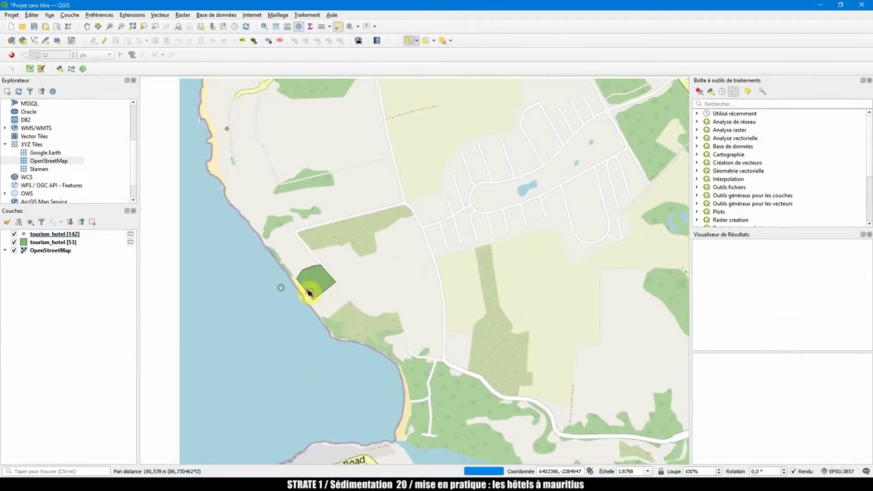
click(69, 242)
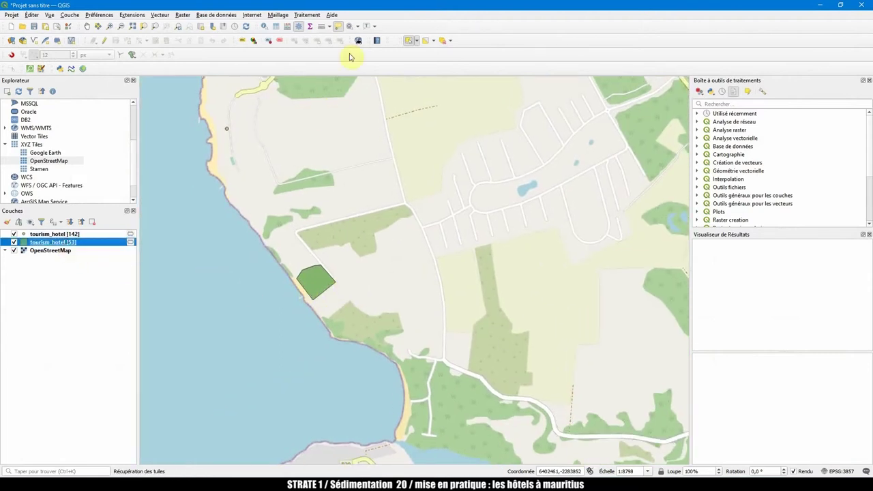
click(325, 279)
key(F6)
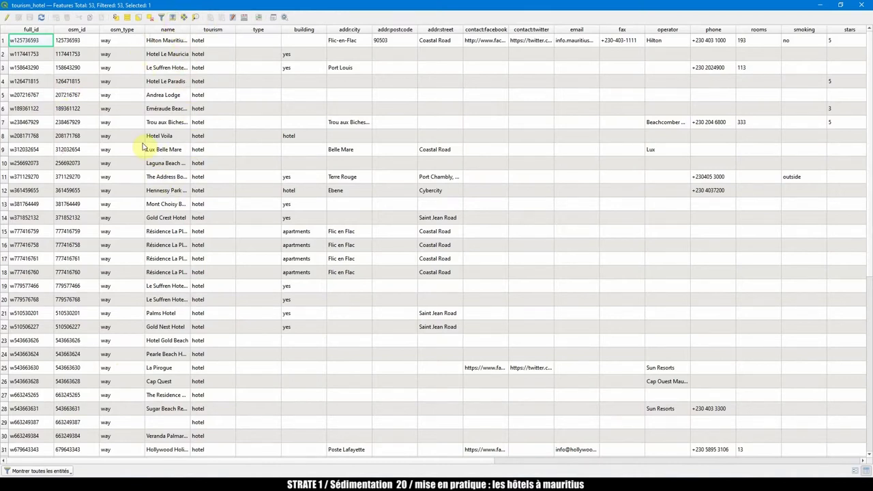
click(173, 20)
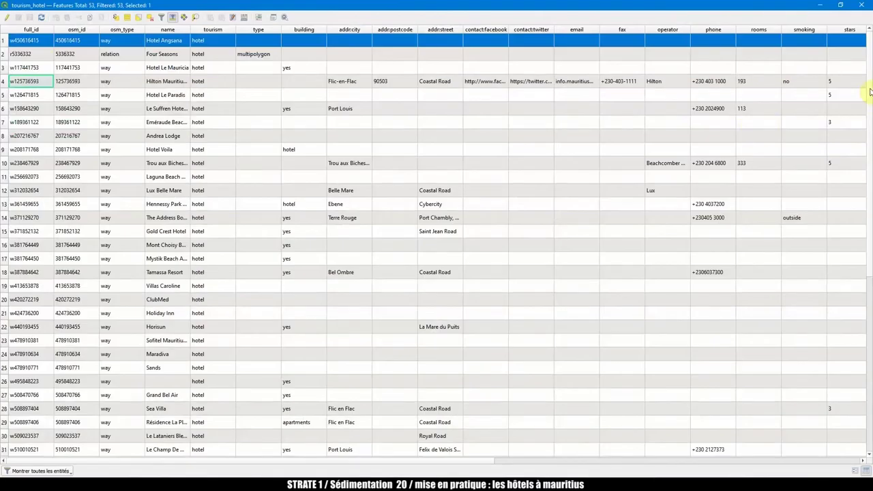
mouse_move(871, 92)
mouse_down()
mouse_move(867, 357)
mouse_move(871, 87)
mouse_up()
click(861, 5)
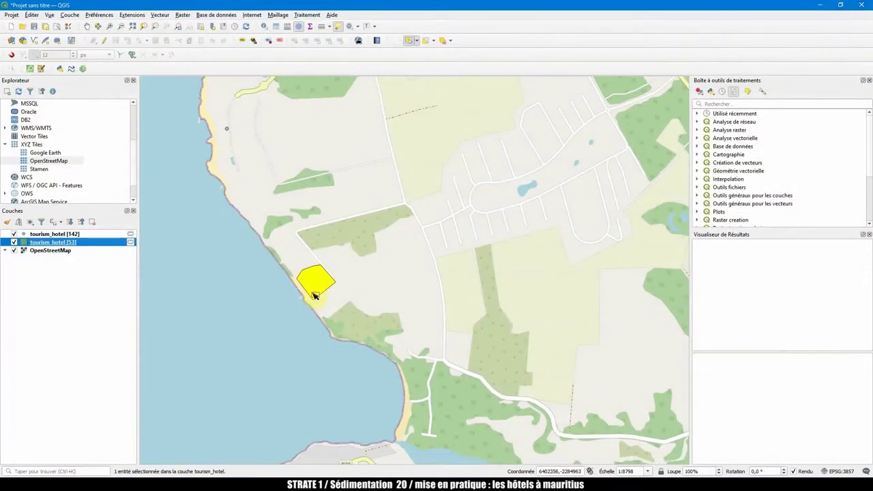
Run the Centroids algorithm on the tourism_hotel polygon layer, outputting to a temporary layer.
scroll(315, 295, down, 1)
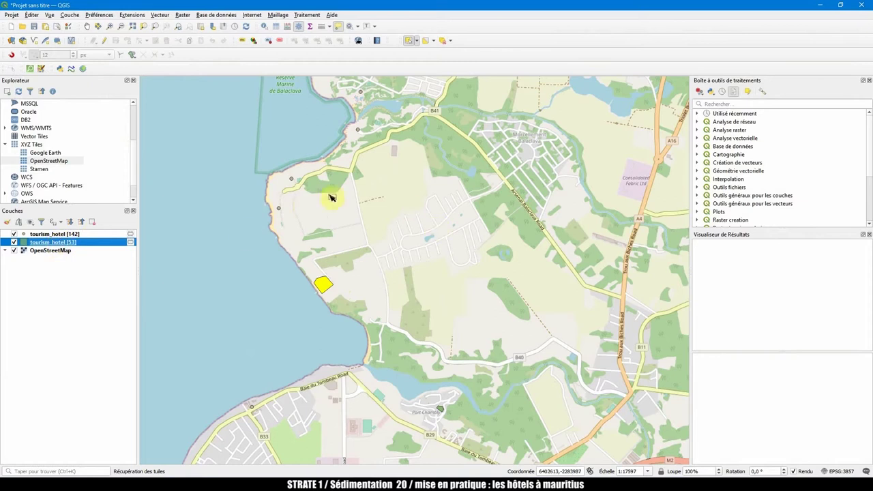
scroll(322, 236, down, 3)
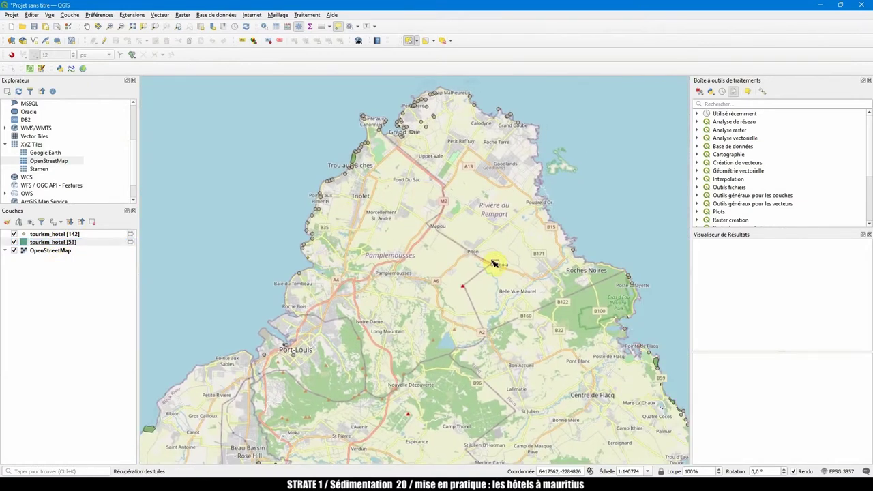
scroll(487, 279, down, 1)
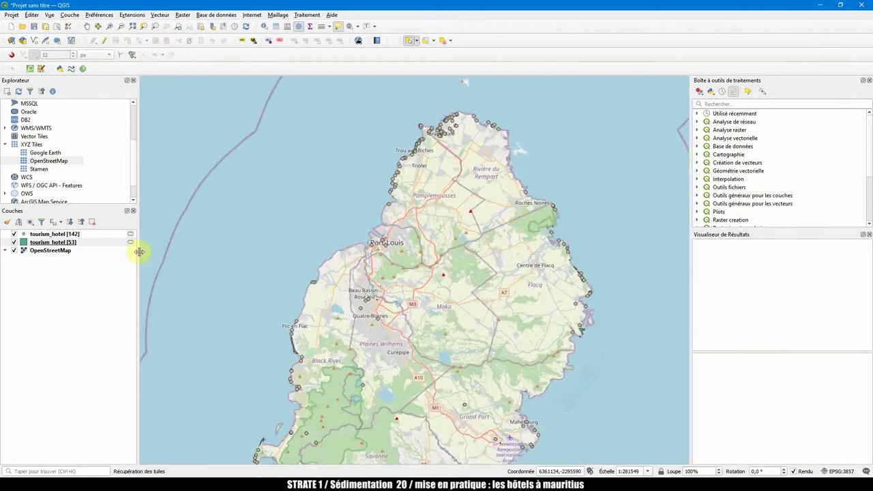
click(46, 243)
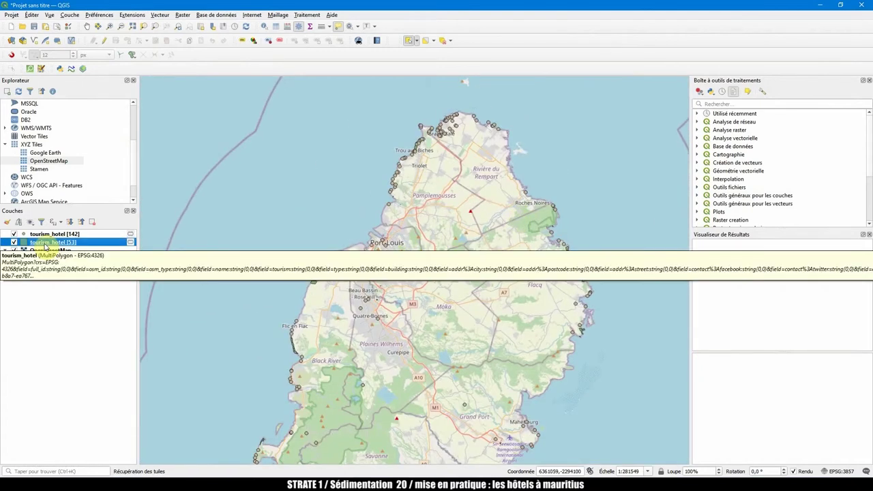
click(728, 104)
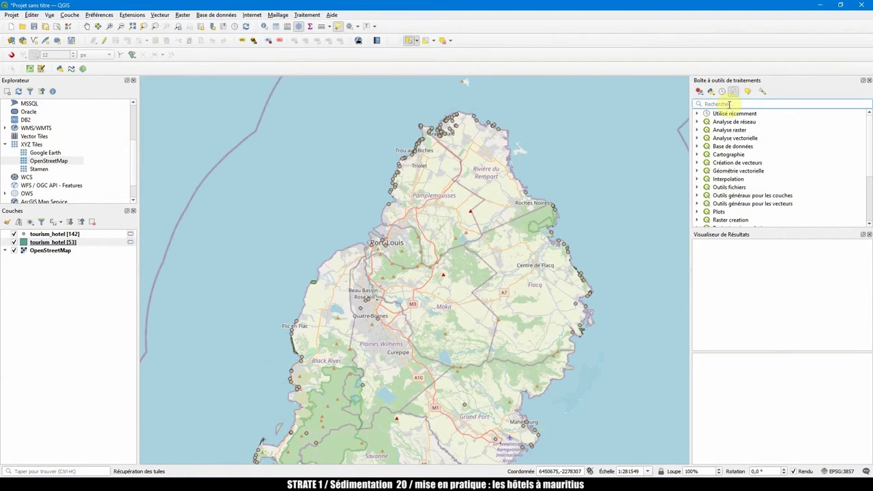
text(centroi)
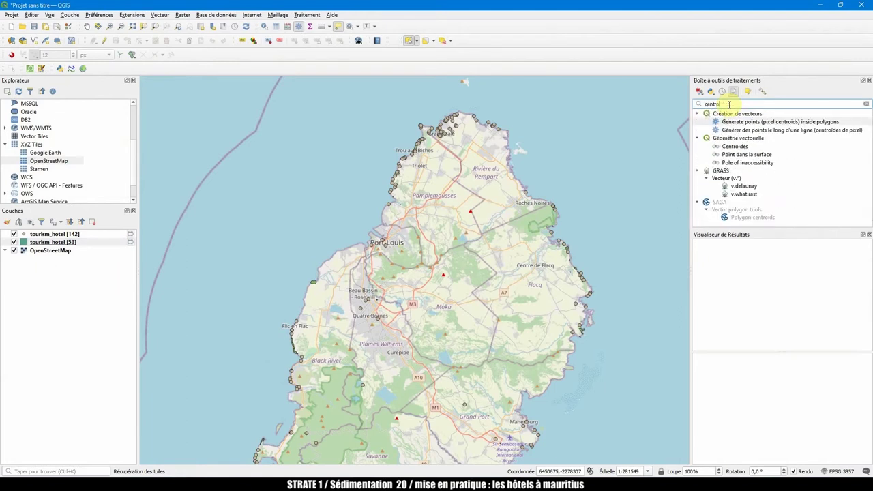
double_click(744, 147)
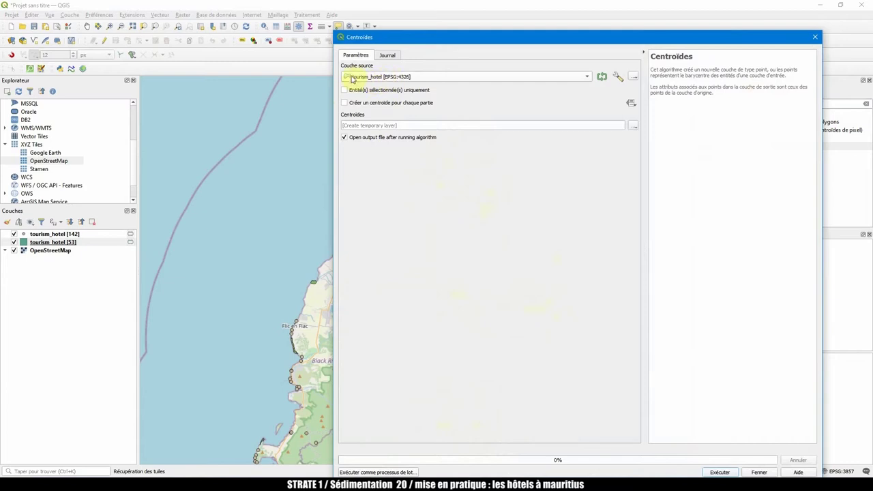
drag(432, 39, 429, 19)
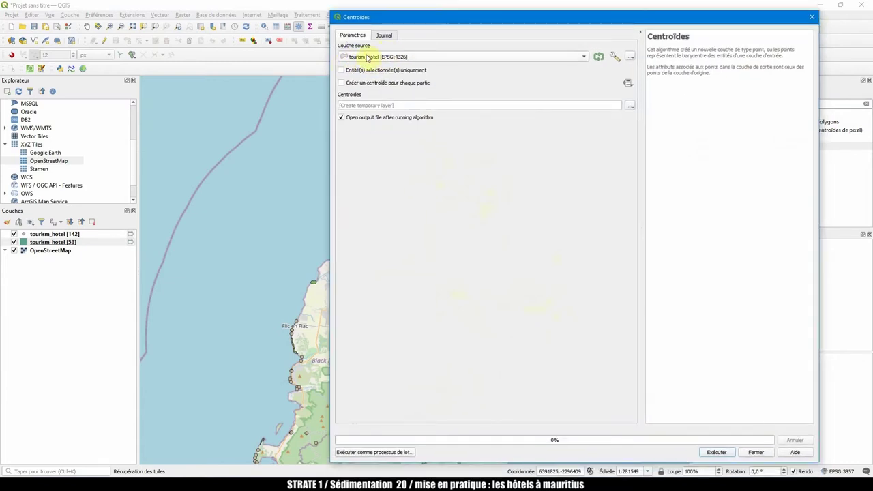
click(716, 452)
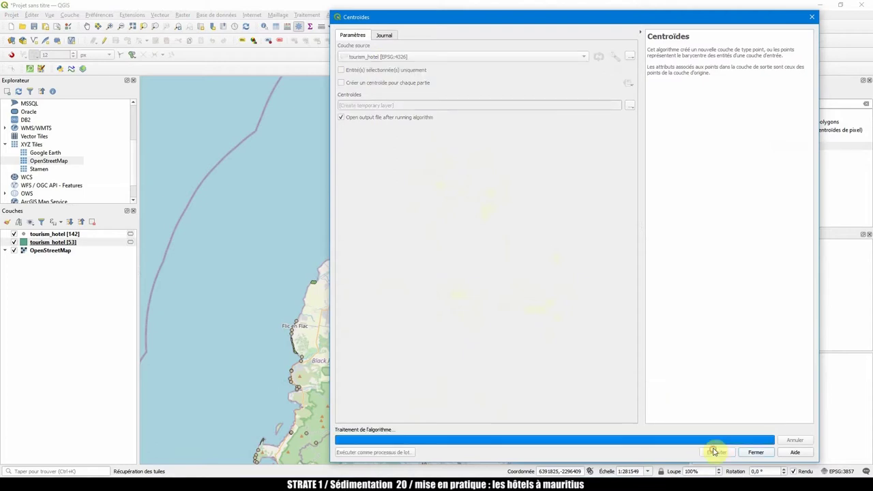
click(757, 454)
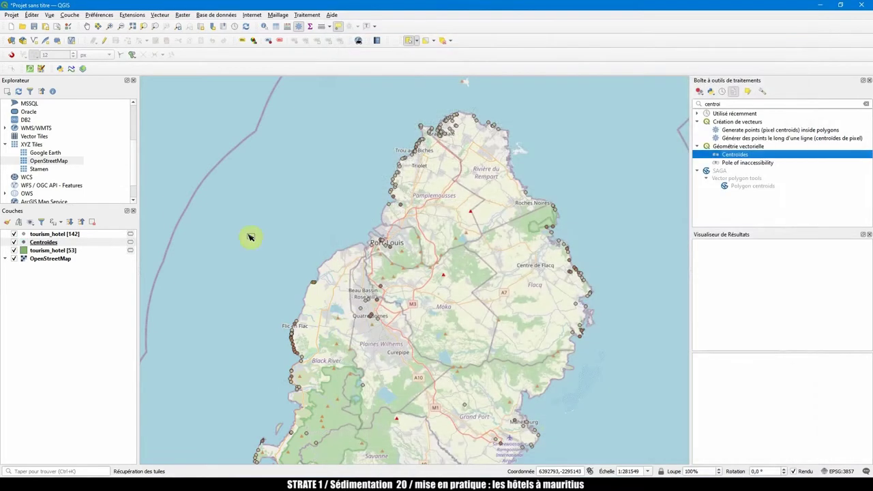
Remove the tourism_hotel polygon layer from the project.
right_click(45, 250)
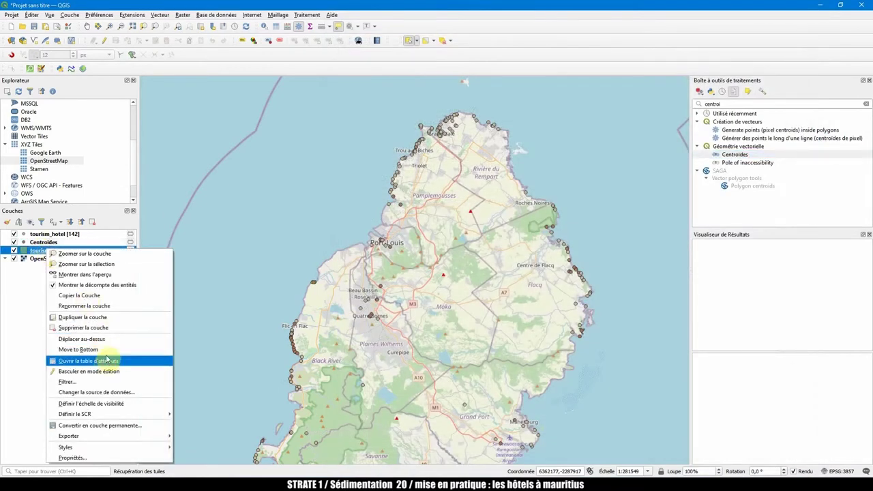
click(110, 328)
click(428, 252)
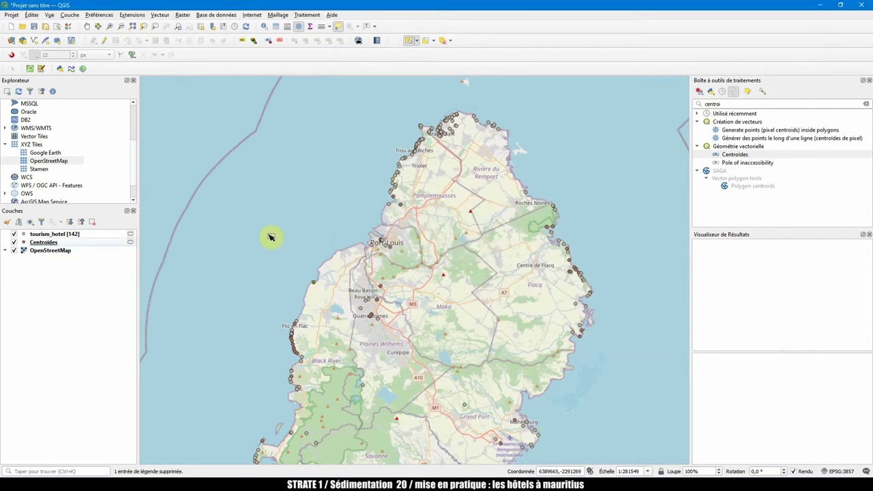
Merge the Centroïdes and tourism_hotel point layers with the Fusionner des couches vecteur algorithm, outputting to a temporary layer.
click(54, 234)
shift+click(58, 242)
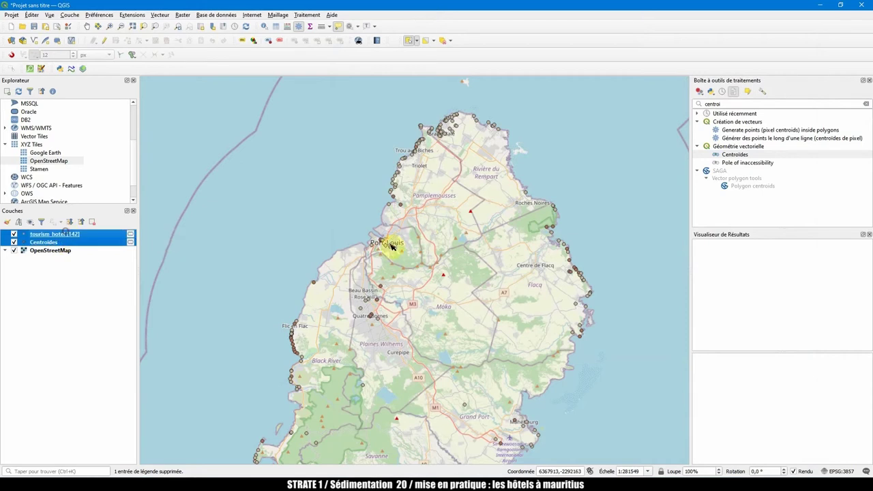
click(740, 103)
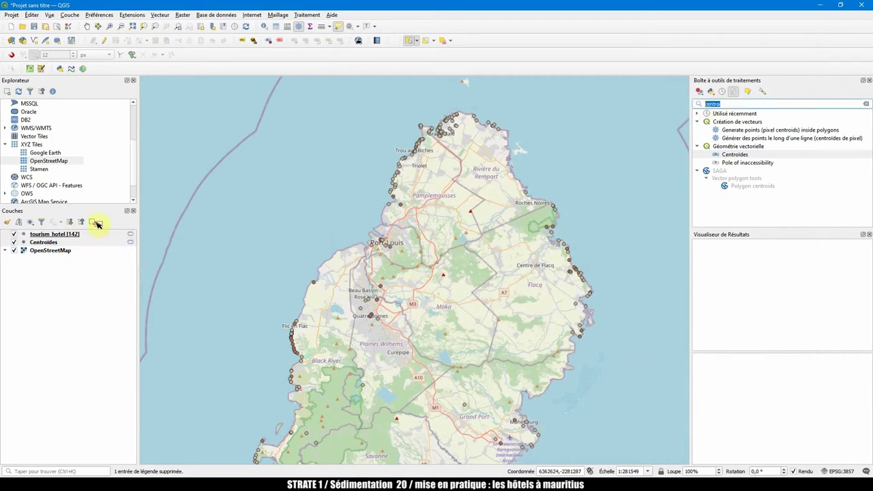
text(fusio)
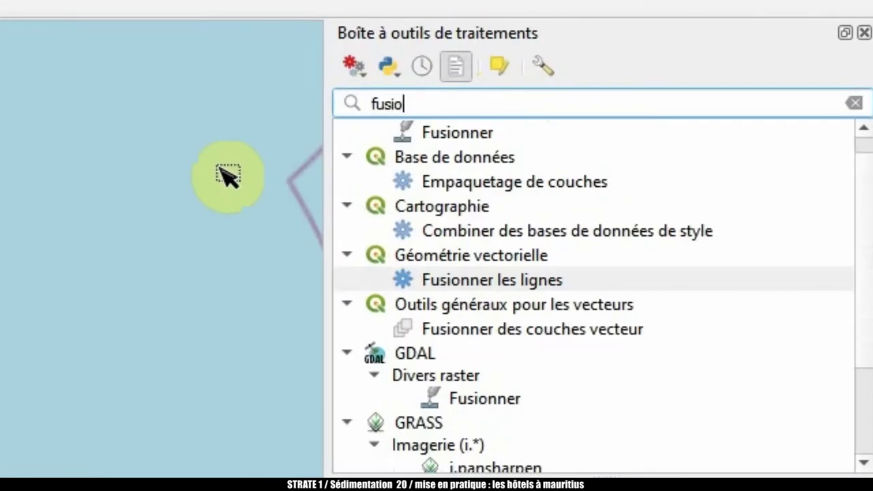
text(n)
click(409, 352)
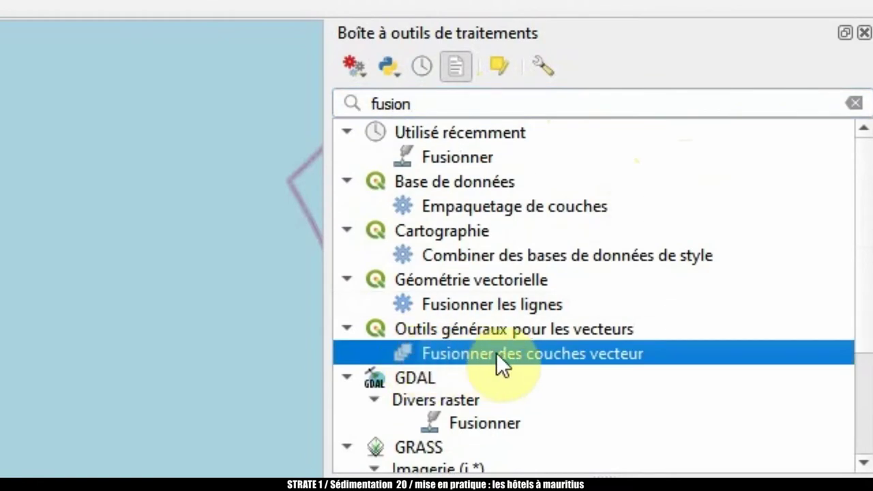
double_click(474, 351)
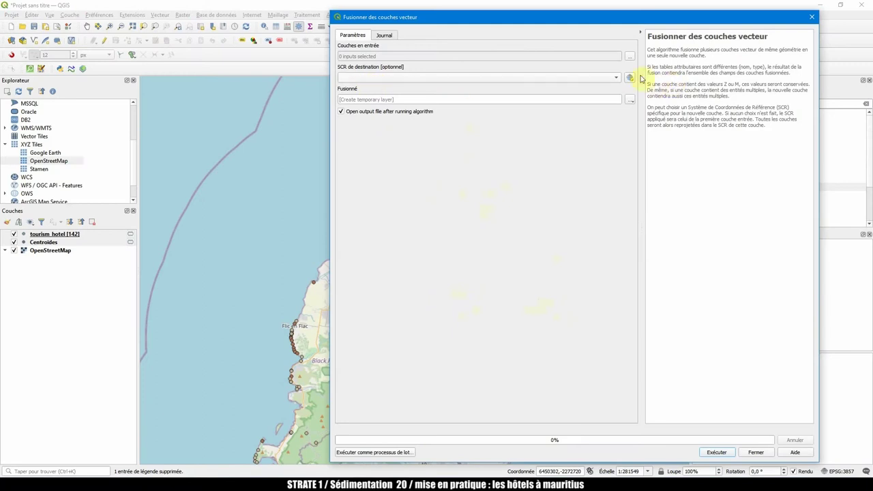
click(629, 56)
click(344, 68)
click(346, 62)
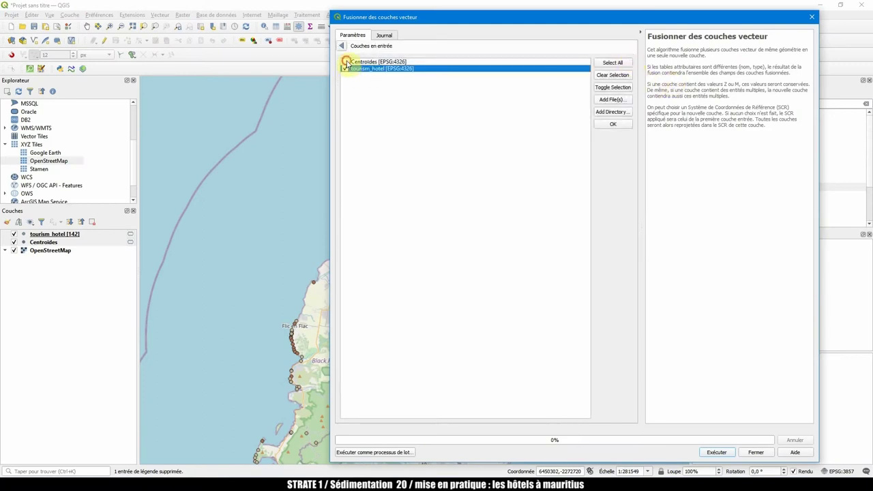
click(721, 454)
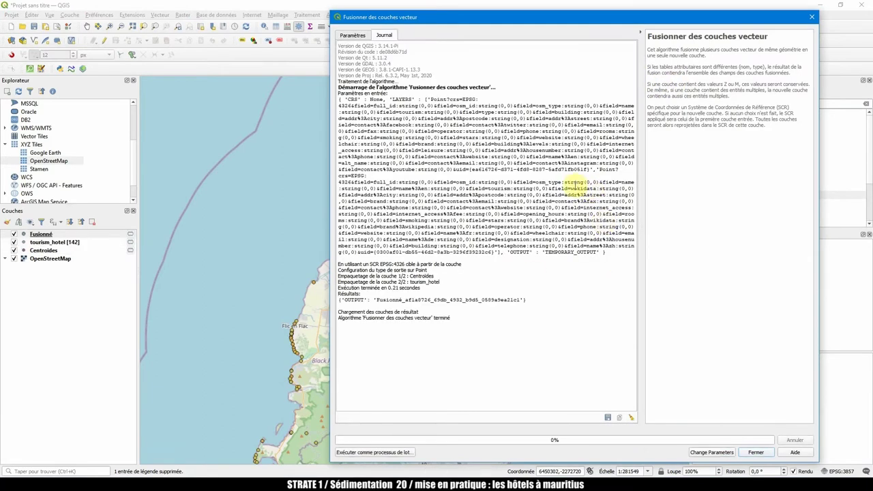
click(757, 452)
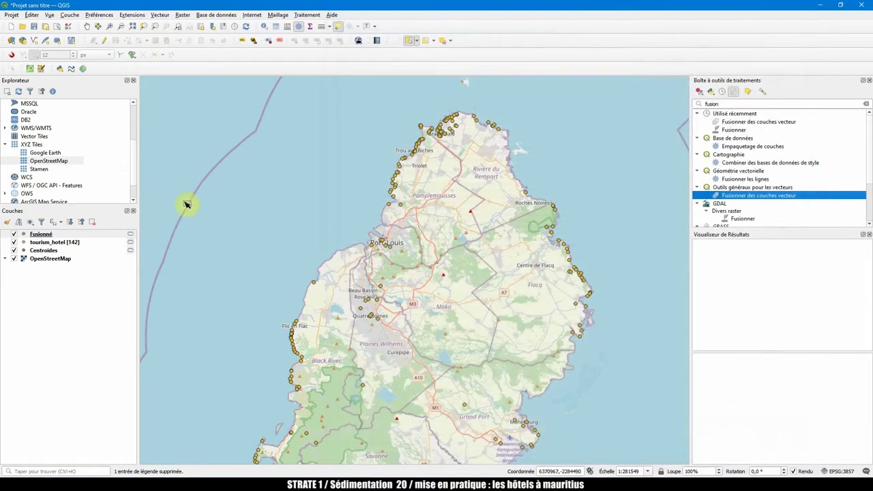
Show the feature count for the Centroïdes and Fusionné layers.
click(51, 250)
ctrl+click(59, 244)
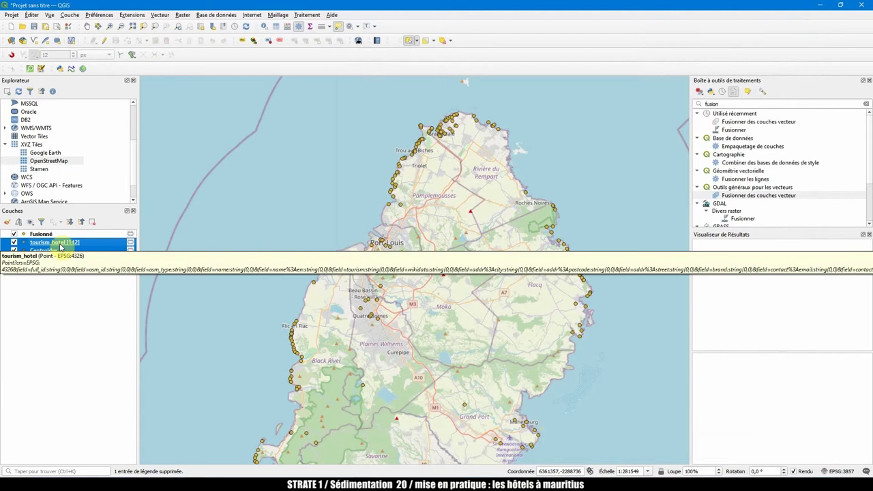
click(47, 251)
right_click(54, 251)
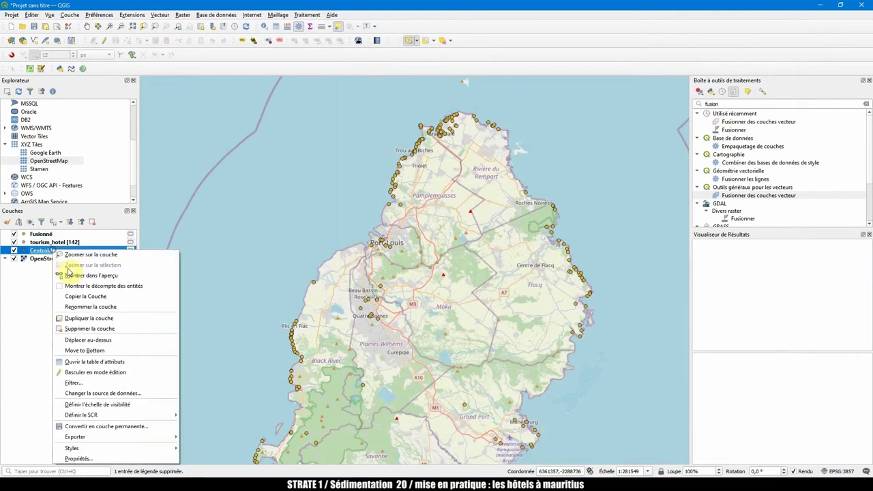
click(106, 285)
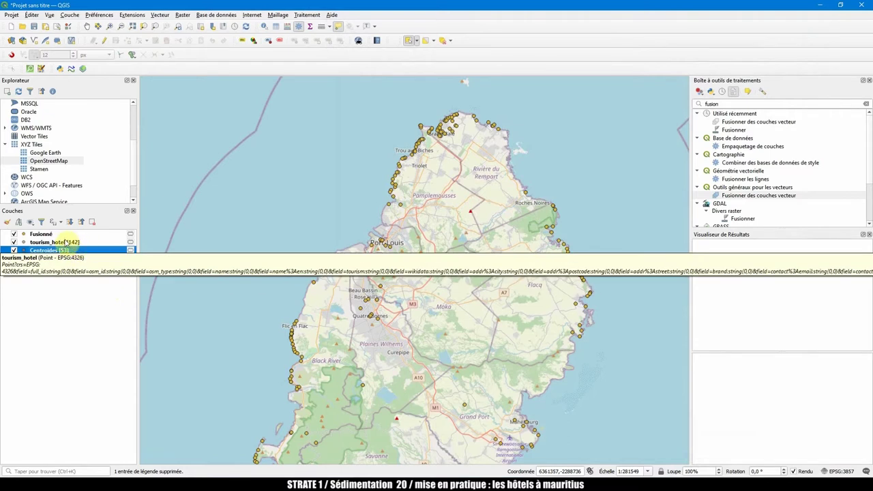
click(48, 235)
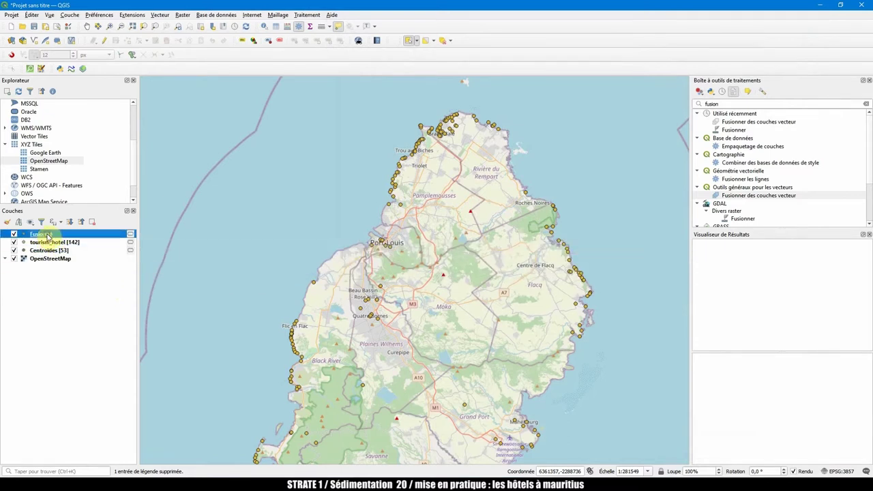
right_click(47, 235)
click(99, 268)
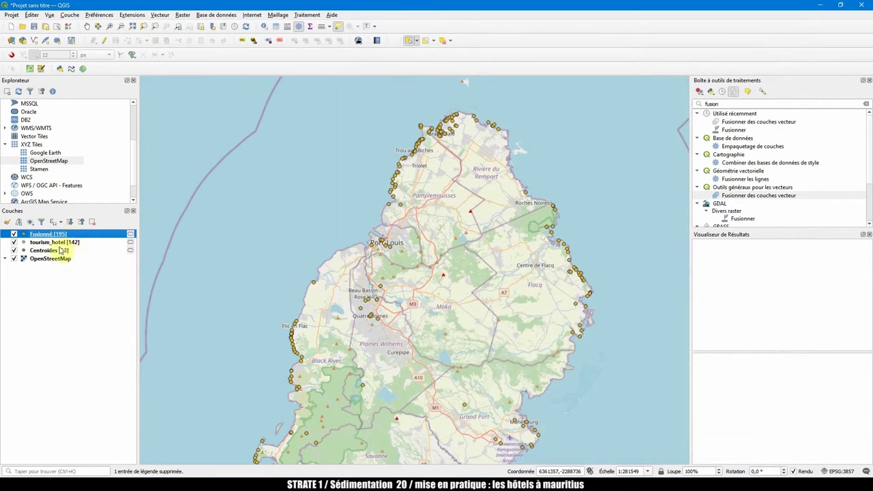
Remove the source layers tourism_hotel and Centroïdes together, keeping the merged layer.
click(65, 251)
ctrl+click(74, 243)
right_click(73, 242)
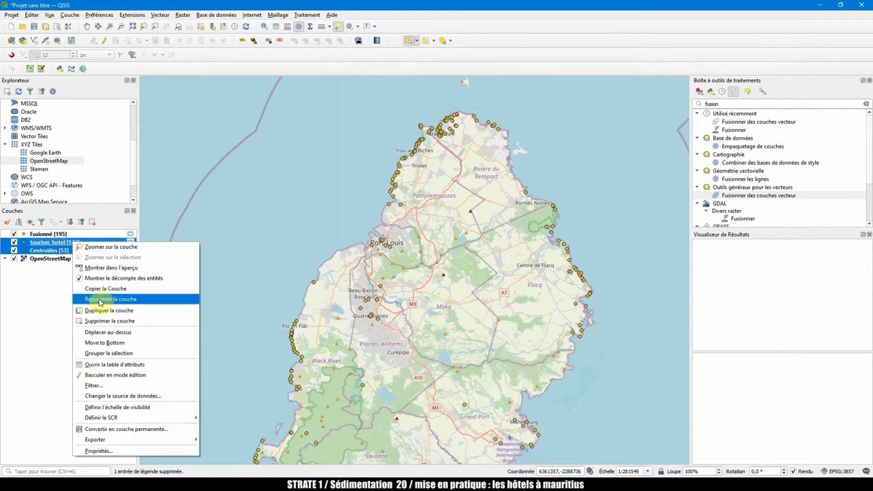
click(105, 319)
click(427, 253)
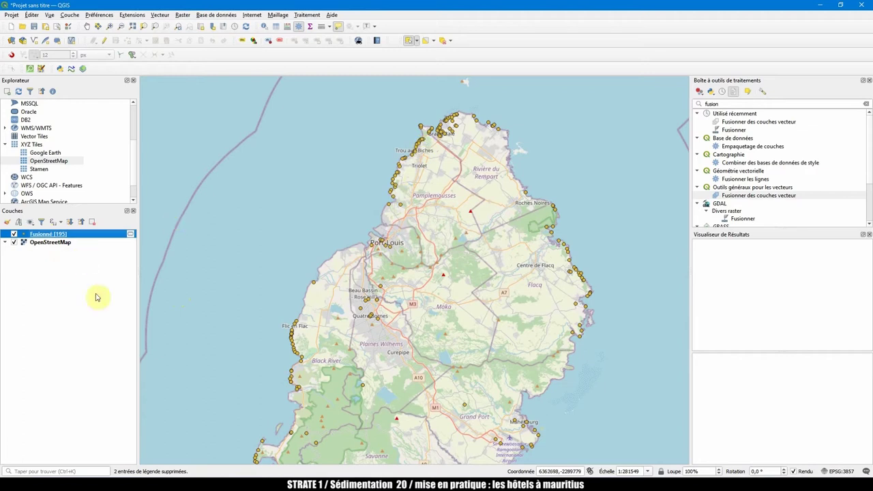
Examine the merged hotel points on the map along the coast from Trou aux Biches to Cap Malheureux.
scroll(440, 151, up, 1)
scroll(371, 146, up, 2)
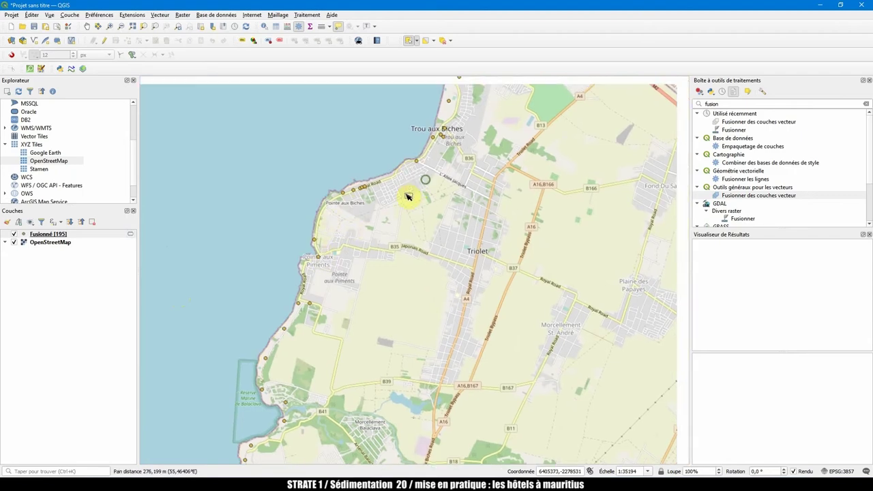
scroll(445, 181, down, 1)
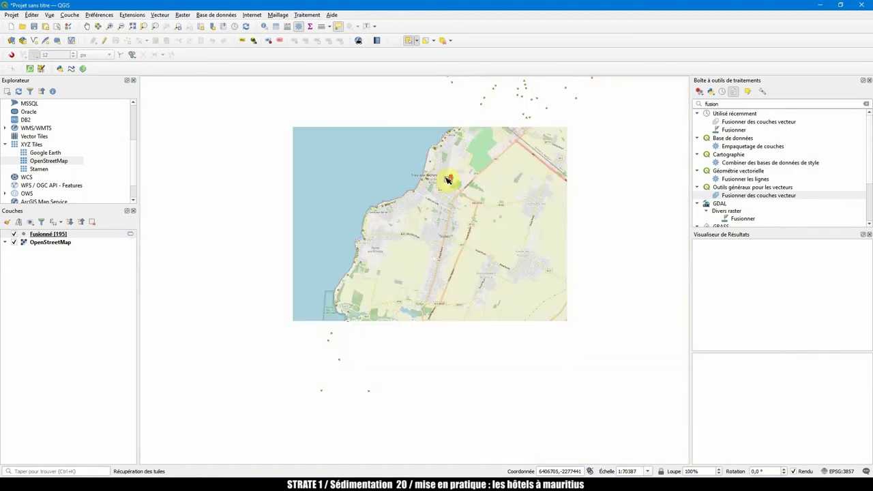
drag(473, 179, 408, 238)
scroll(442, 179, up, 3)
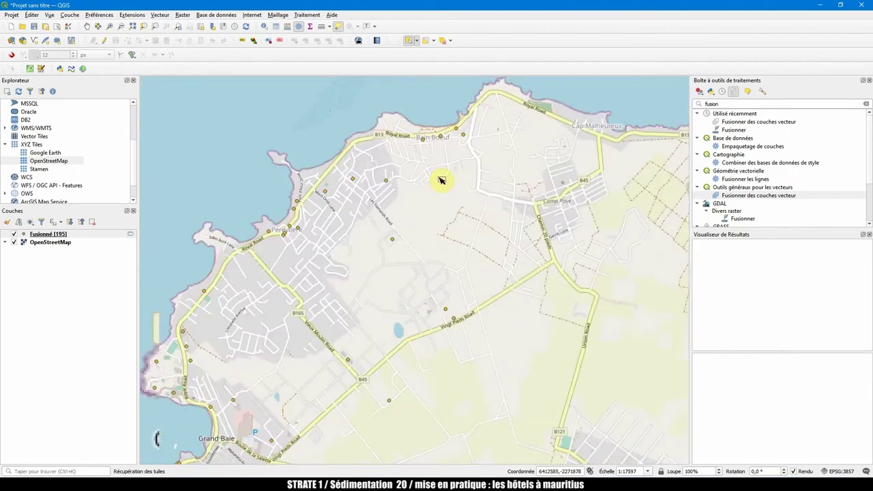
scroll(488, 242, down, 3)
drag(494, 253, 446, 196)
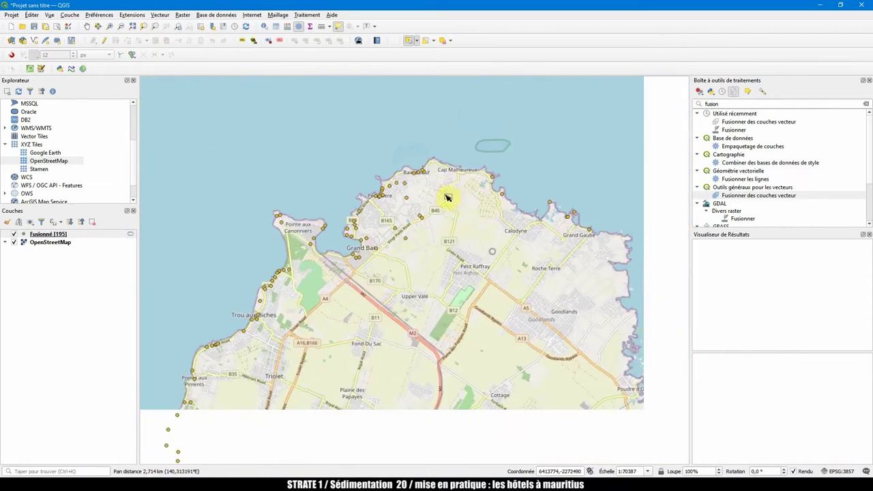
Open the attribute table of the Fusionné layer, widen the name column and sort the rows by name.
click(43, 234)
right_click(42, 234)
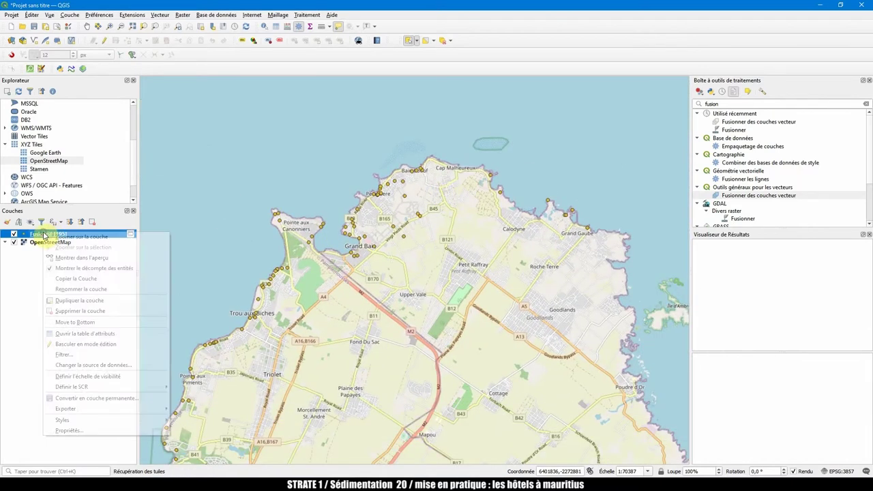
click(113, 336)
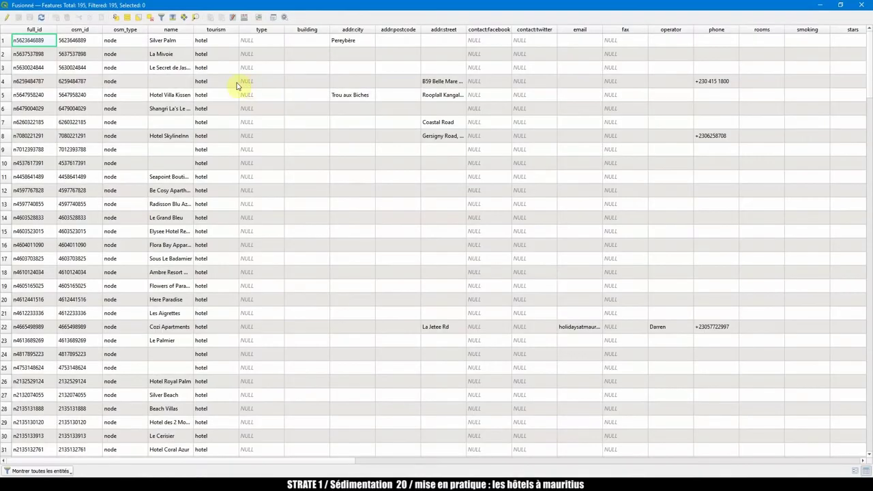
drag(194, 29, 291, 29)
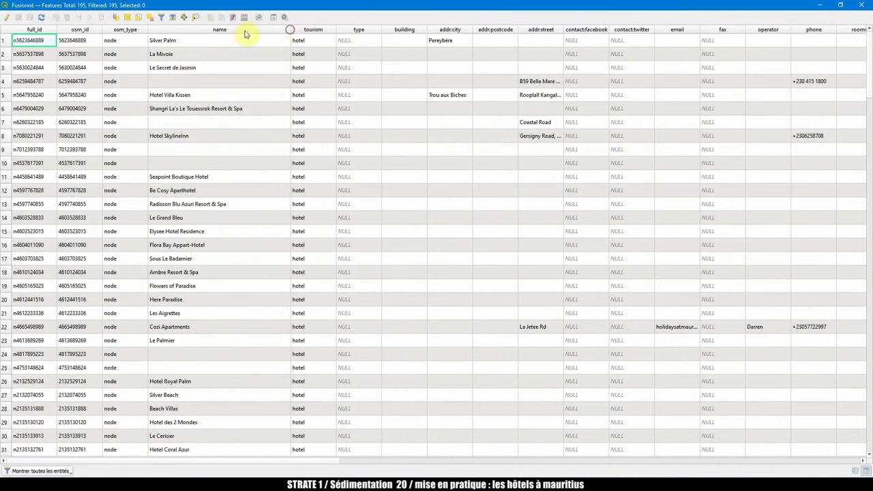
click(212, 29)
Select the Gold Crest Hotel and Gold Nest Hotel rows in the table, and return to the map.
scroll(196, 322, down, 7)
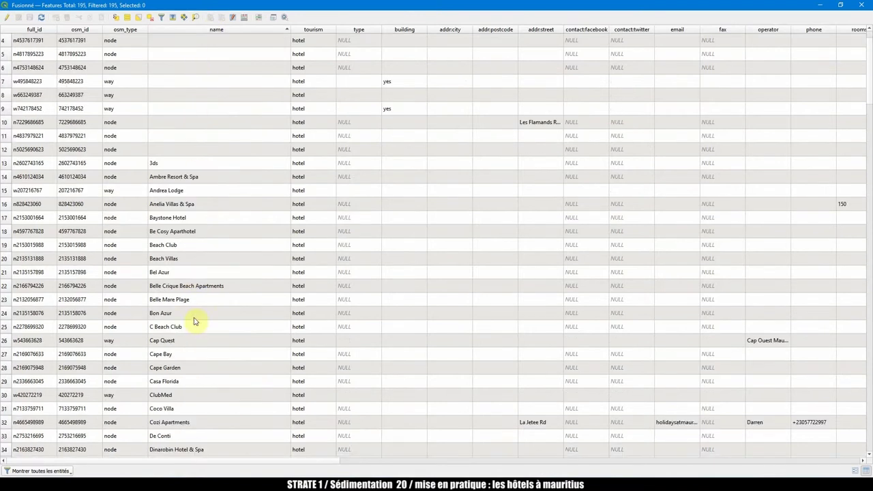
click(6, 382)
shift+click(5, 395)
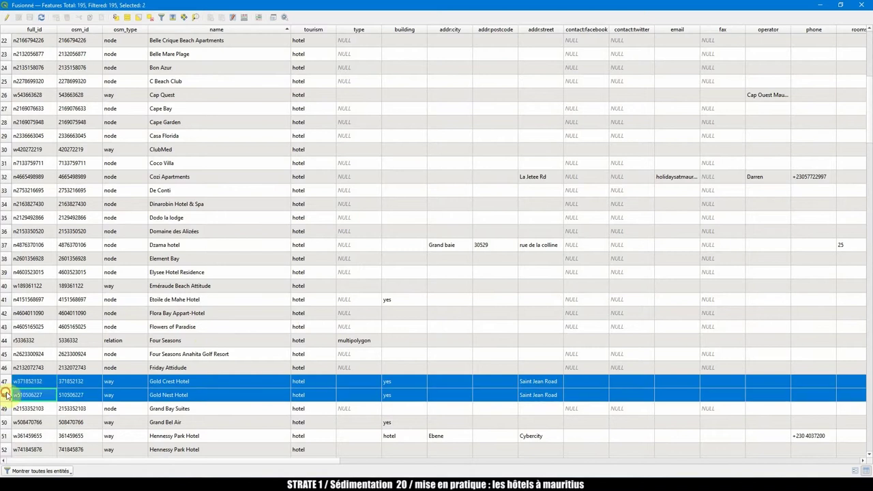
scroll(198, 371, down, 1)
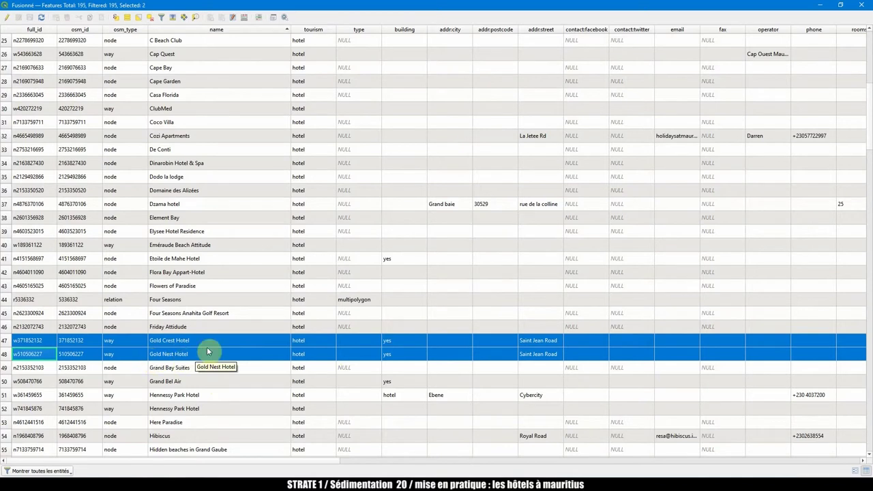
click(842, 5)
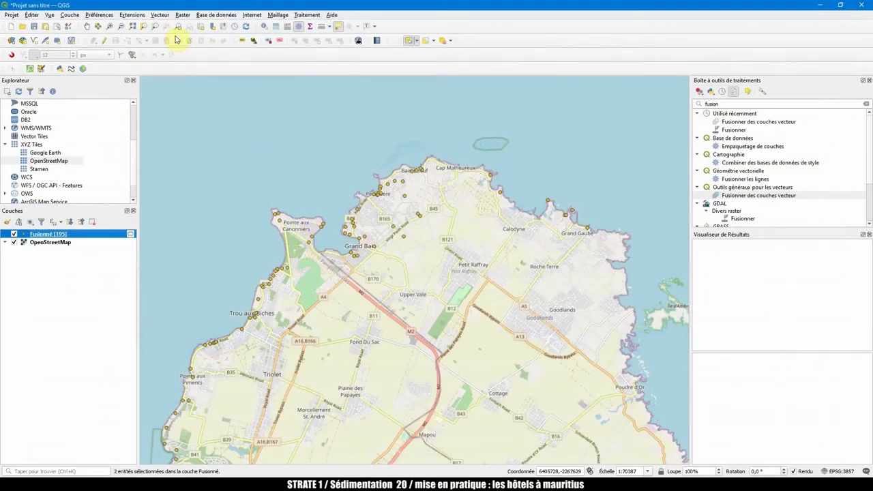
Zoom to the two selected hotels and examine their positions along Saint Jean Road against the OpenStreetMap background.
click(144, 27)
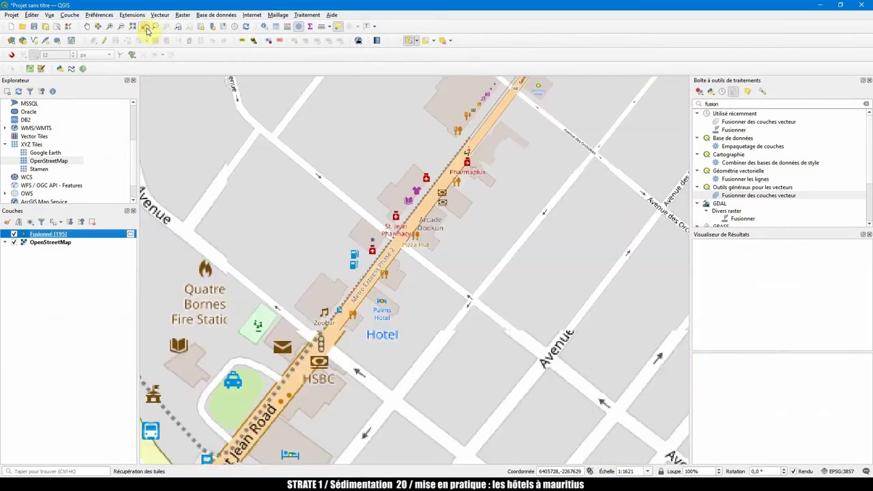
drag(400, 263, 399, 253)
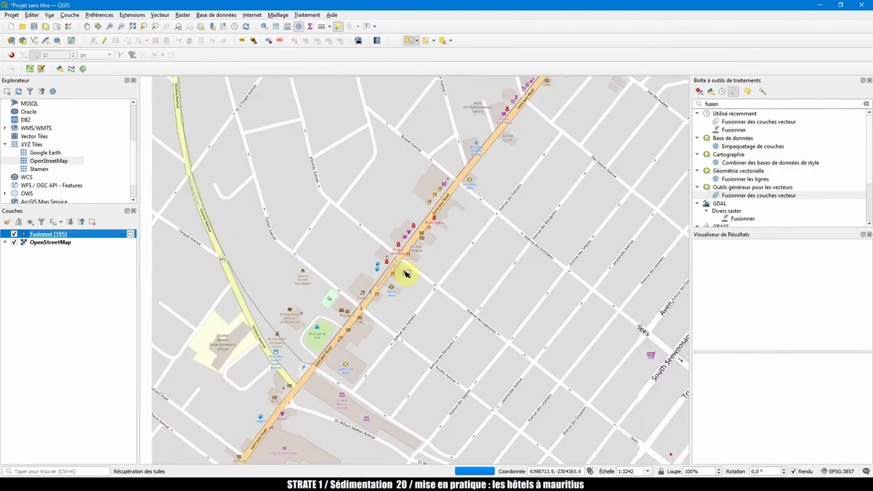
scroll(379, 346, down, 1)
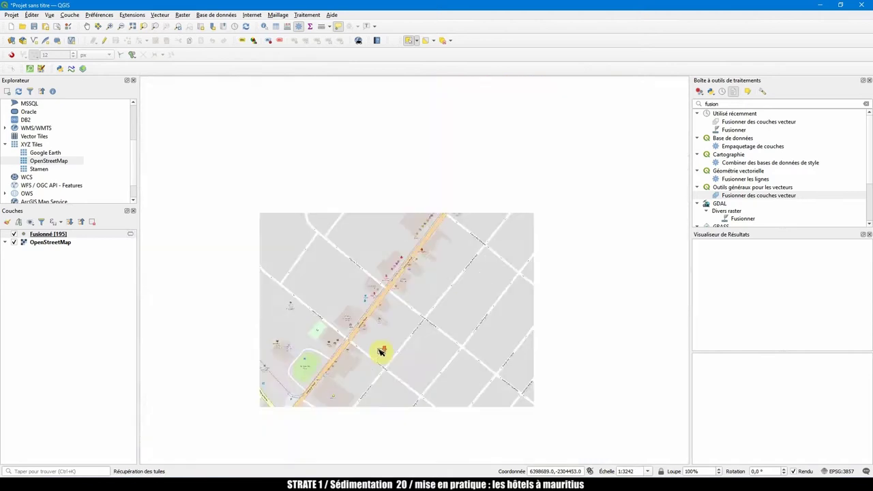
scroll(332, 402, up, 3)
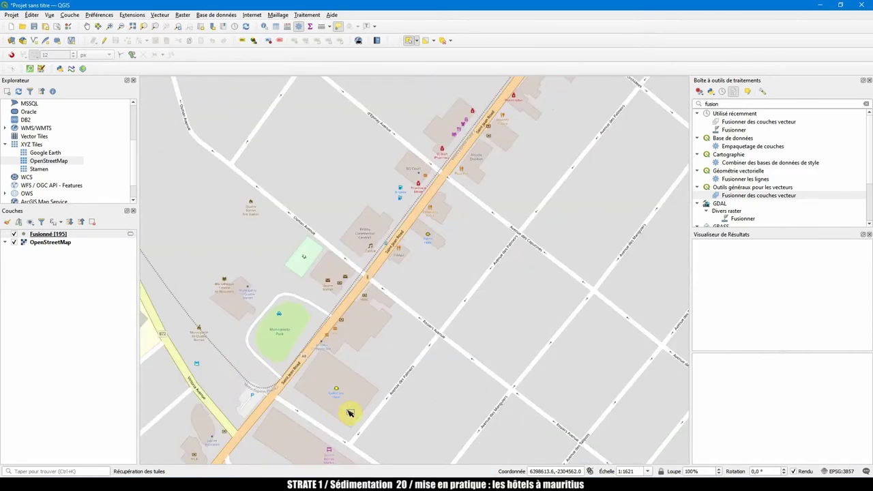
scroll(346, 395, up, 2)
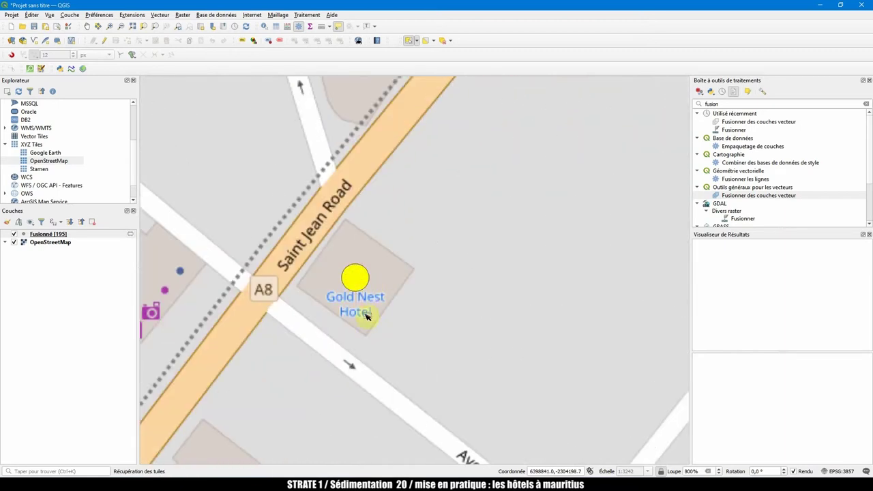
scroll(380, 313, down, 2)
drag(361, 321, 482, 190)
Check the attribute table of the Fusionné layer again, looking through the rows around the selected hotels.
click(58, 235)
right_click(58, 235)
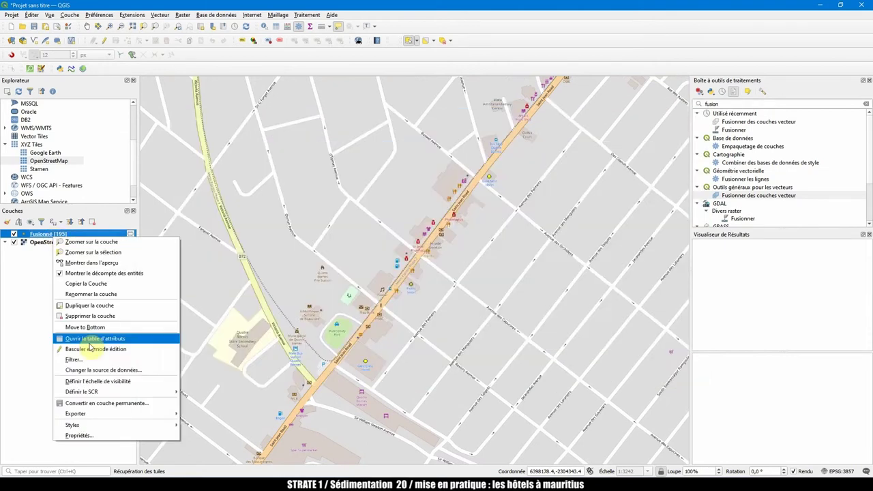
click(98, 336)
scroll(244, 318, up, 3)
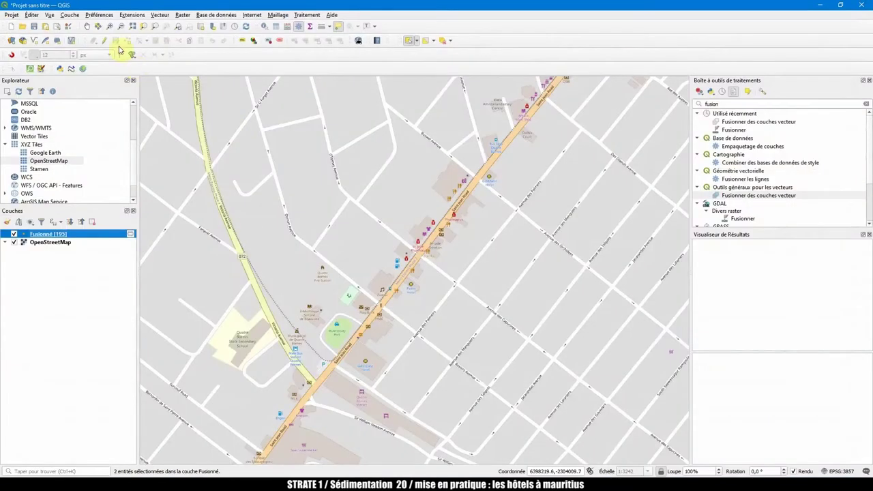
Zoom to the hotels selected in the Fusionné layer and compare their positions with the OpenStreetMap buildings at 25% magnification.
click(144, 26)
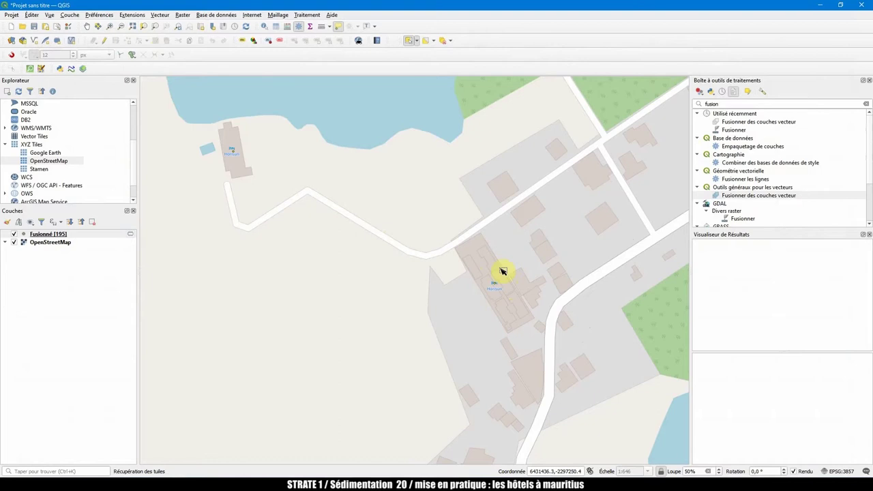
scroll(502, 271, down, 3)
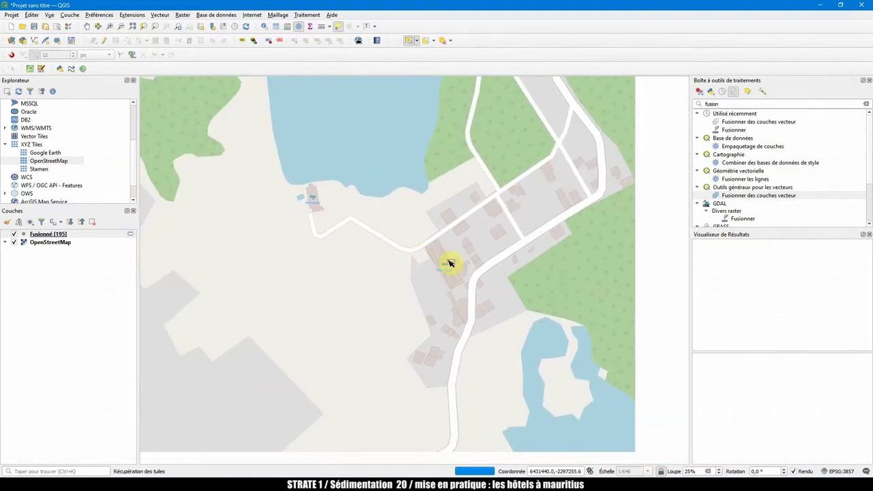
drag(452, 259, 431, 269)
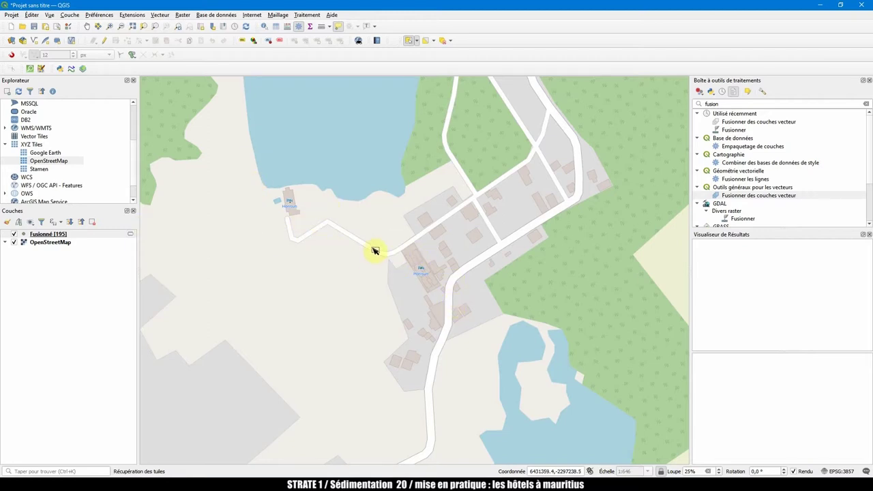
click(95, 234)
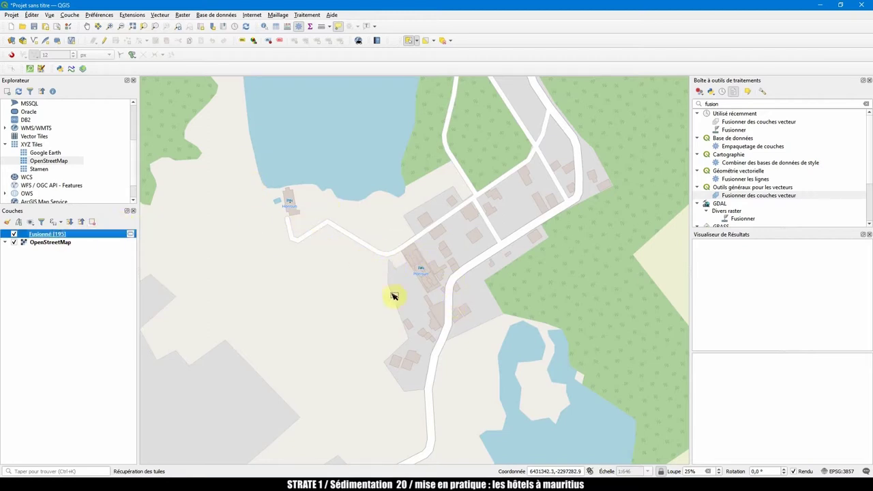
Restore the map magnification to 100%, return to the view of the whole island and deselect the features.
scroll(410, 250, down, 5)
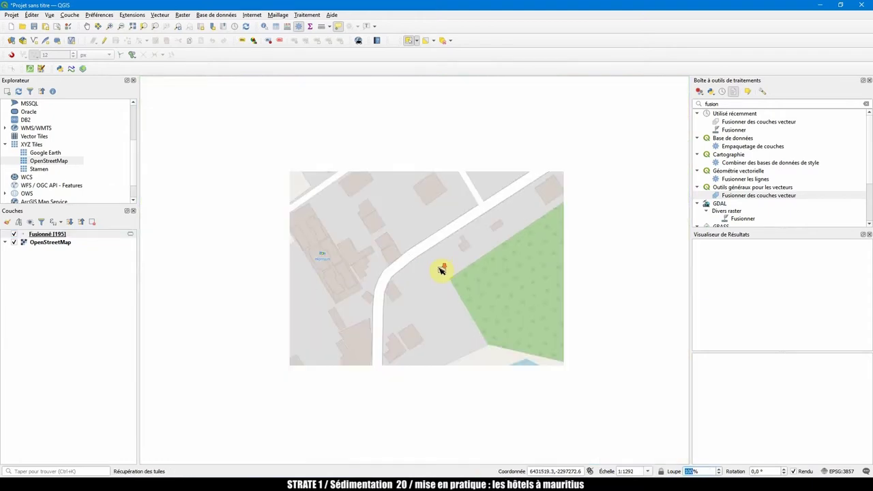
scroll(442, 272, down, 4)
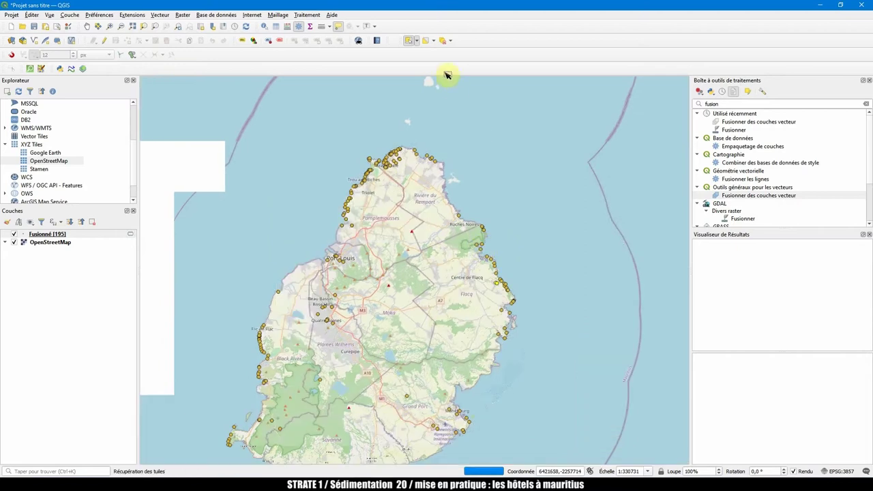
click(443, 40)
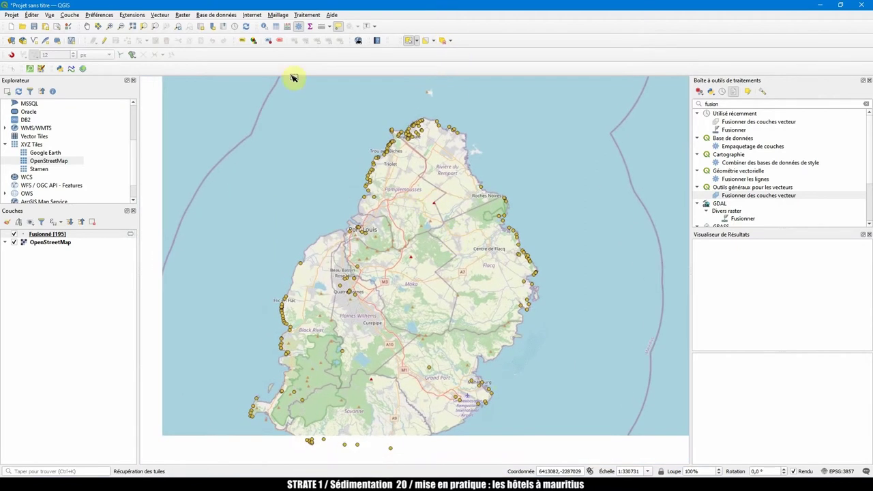
Dissolve the Fusionné layer with Regrouper using name as the grouping field, writing the output to a temporary layer.
click(159, 15)
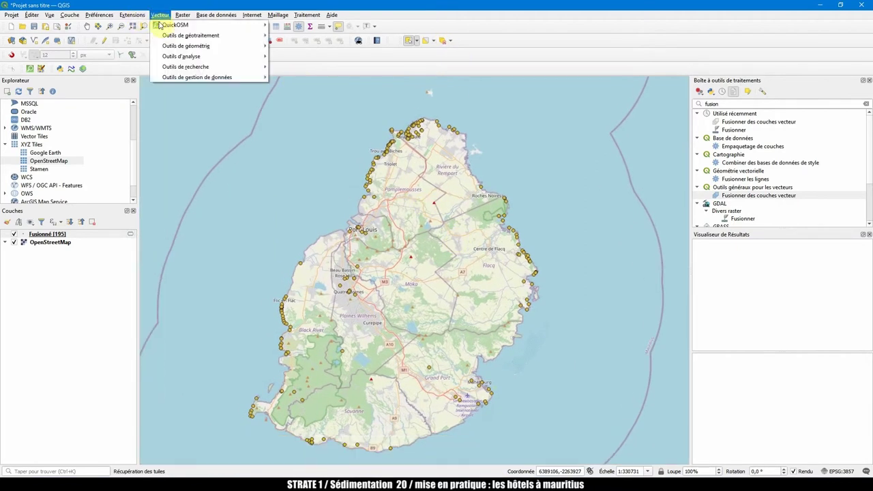
mouse_move(197, 39)
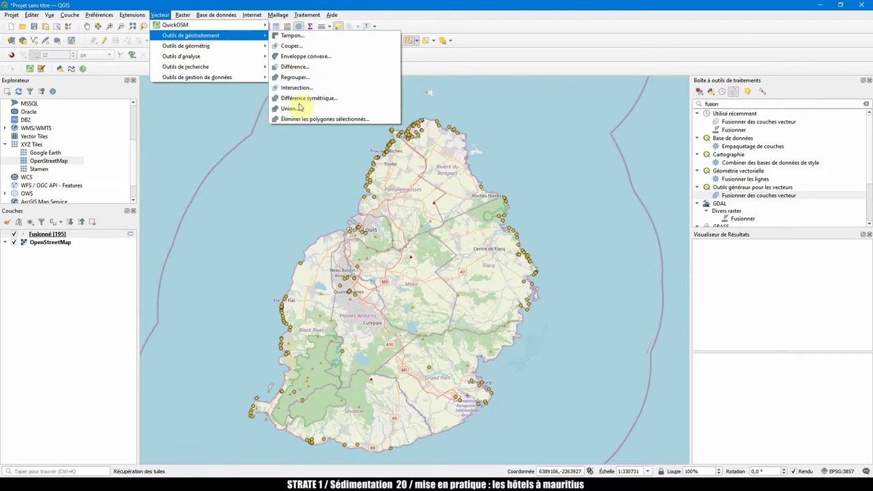
click(290, 77)
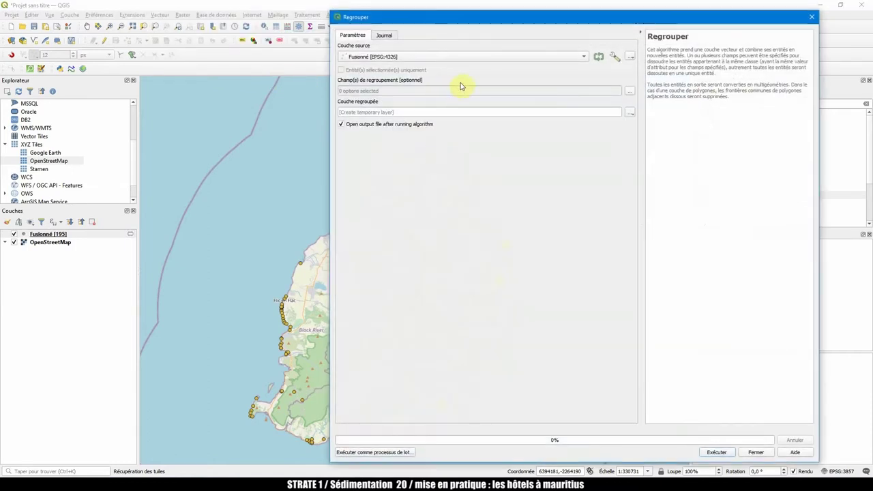
click(633, 90)
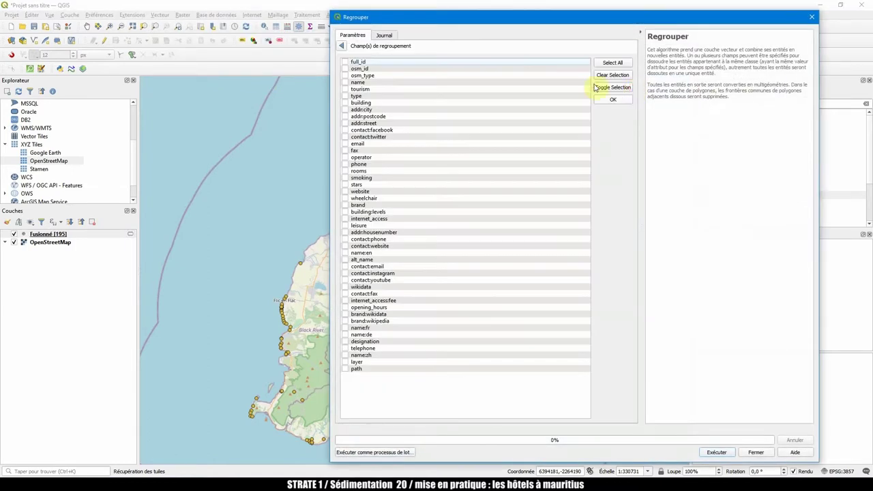
click(346, 82)
click(717, 452)
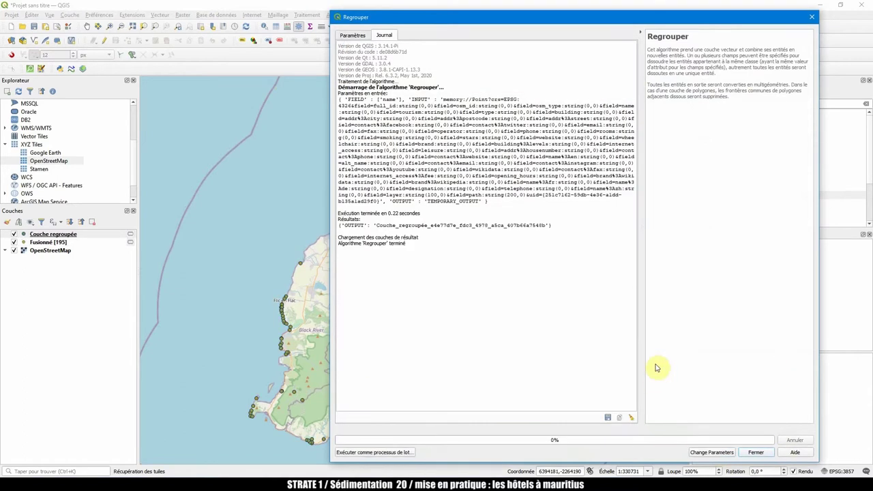
click(756, 452)
Show the feature count of Couche regroupée and compare it with that of the Fusionné layer.
right_click(67, 235)
click(115, 269)
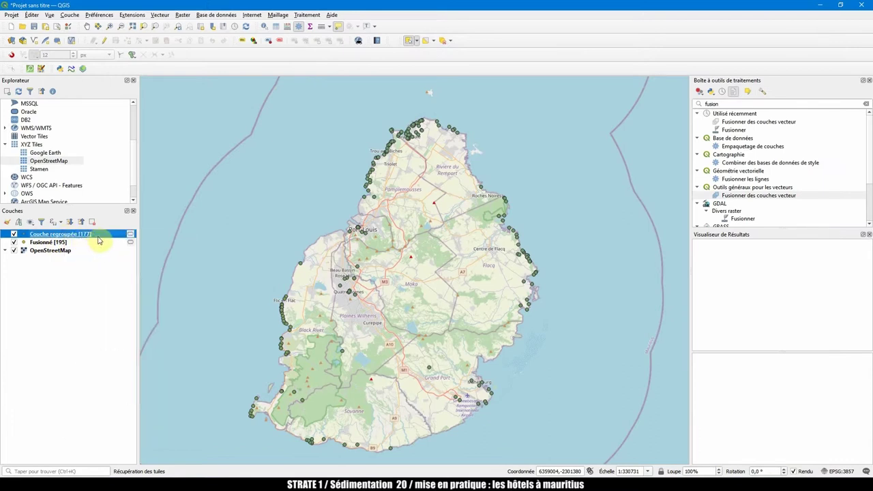
click(83, 242)
click(83, 234)
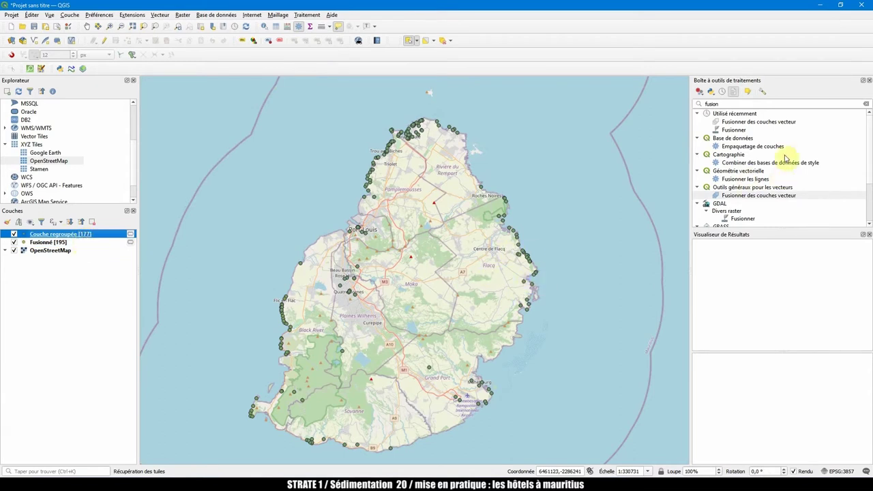
Search the processing toolbox for dupli and check the tools for removing duplicates by attribute and by geometry.
drag(735, 103, 691, 101)
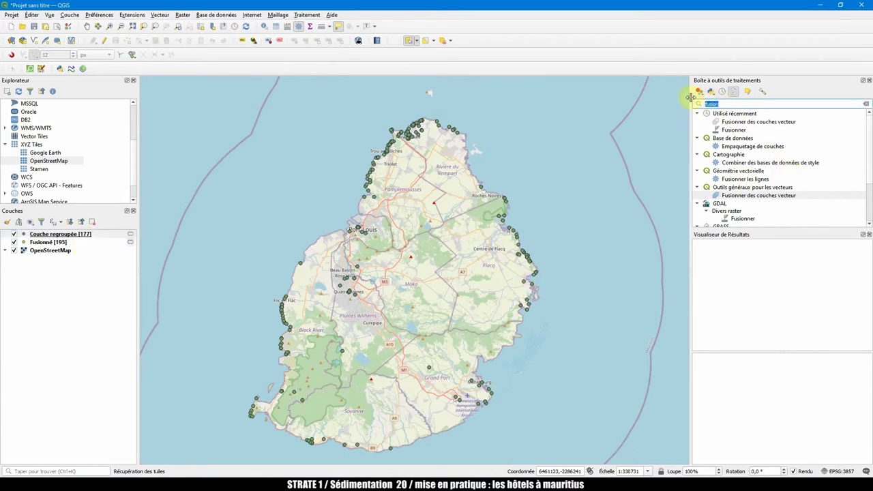
text(dup)
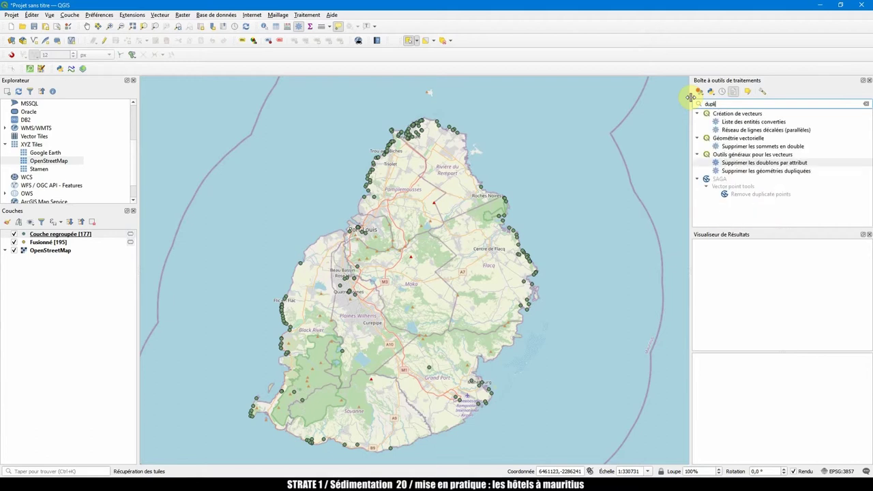
text(li)
click(731, 163)
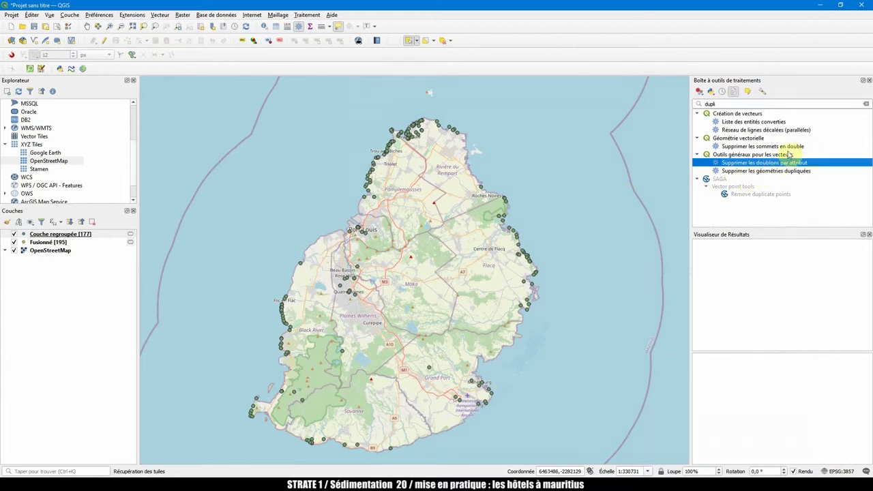
click(747, 171)
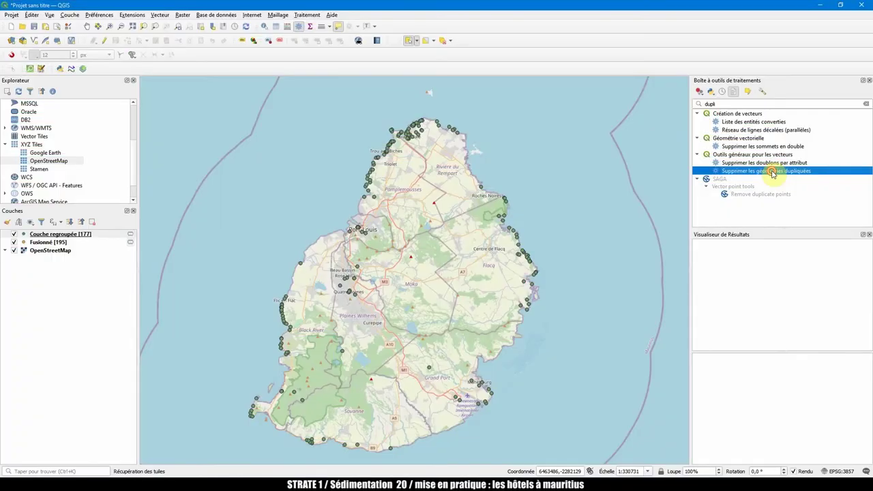
Run Supprimer les géométries dupliquées on Couche regroupée into a temporary layer, and show the feature count of the resulting layer.
double_click(773, 173)
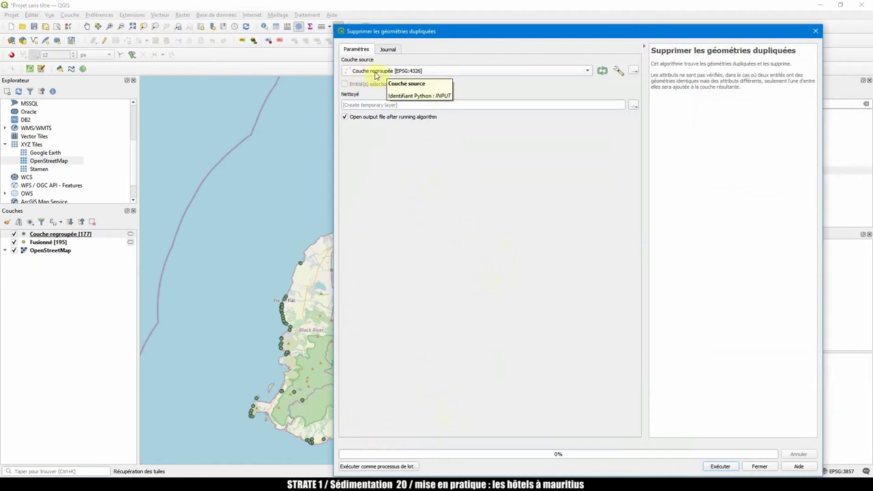
click(721, 466)
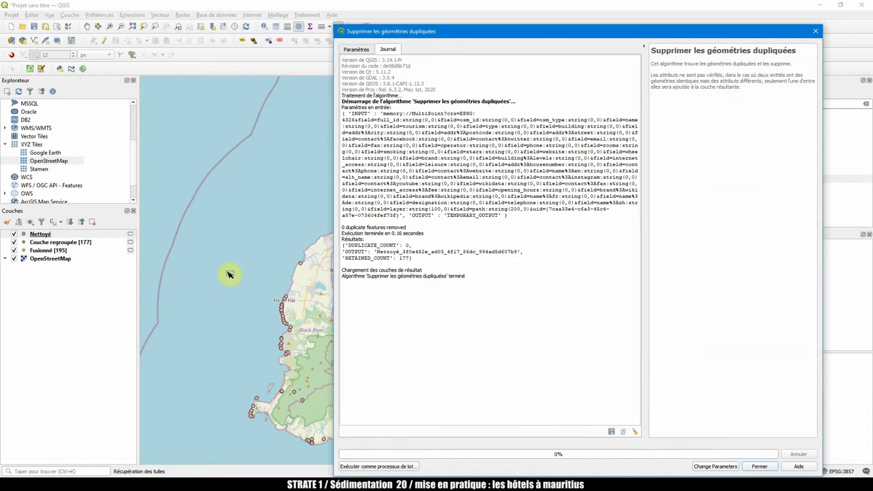
click(815, 31)
right_click(44, 234)
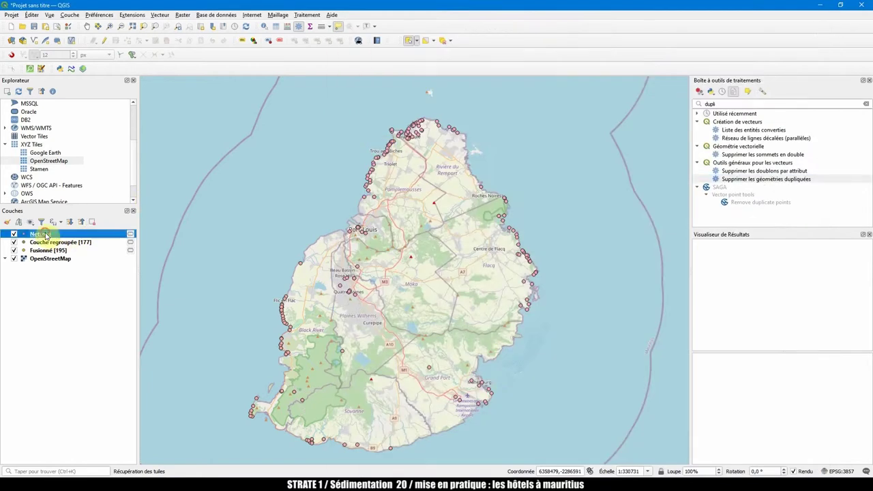
click(87, 268)
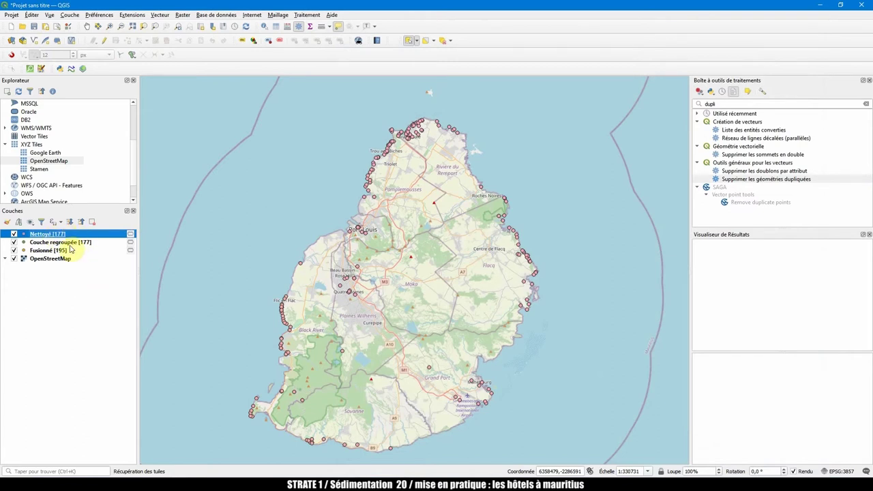
Remove the Couche regroupée and Fusionné layers from the project.
click(72, 243)
shift+click(58, 252)
right_click(59, 252)
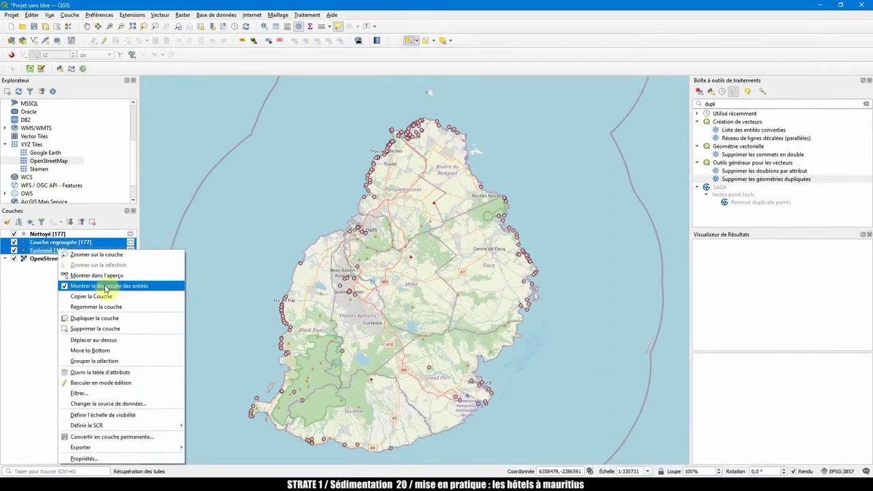
click(108, 328)
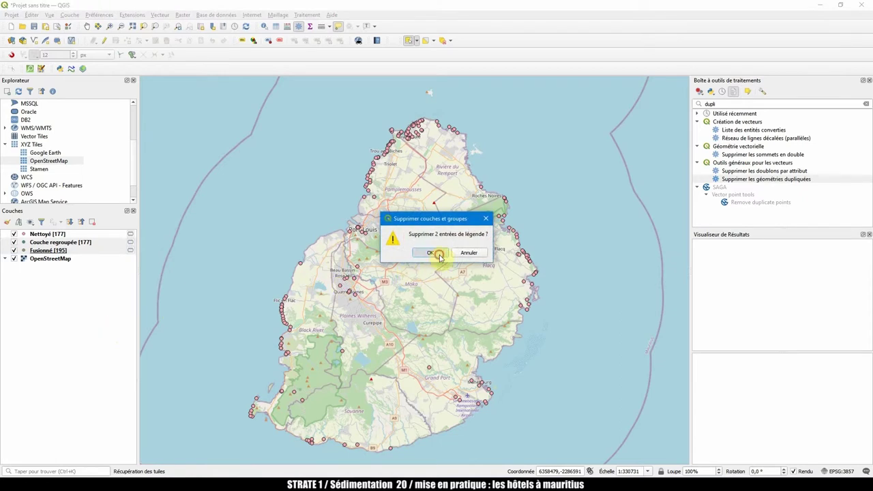
click(420, 254)
Start exporting the Nettoyé layer as a GeoPackage, creating and opening a Hotels folder inside MAURICE as the destination.
click(42, 234)
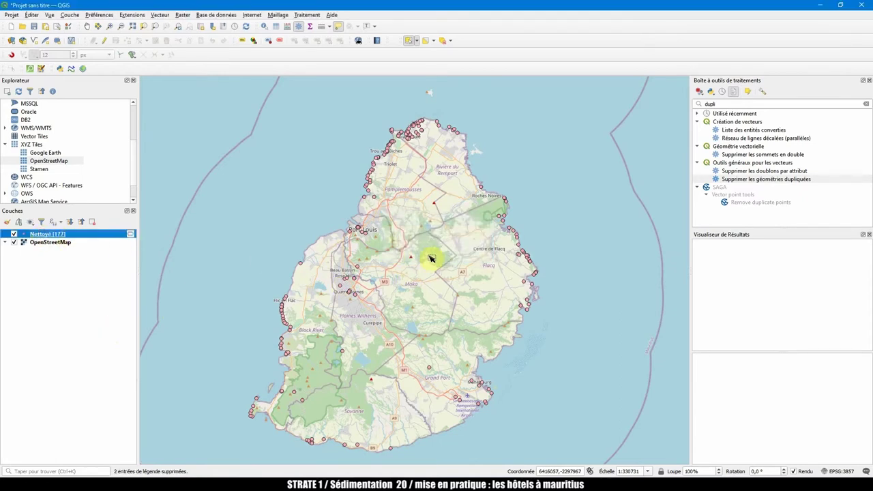
right_click(54, 235)
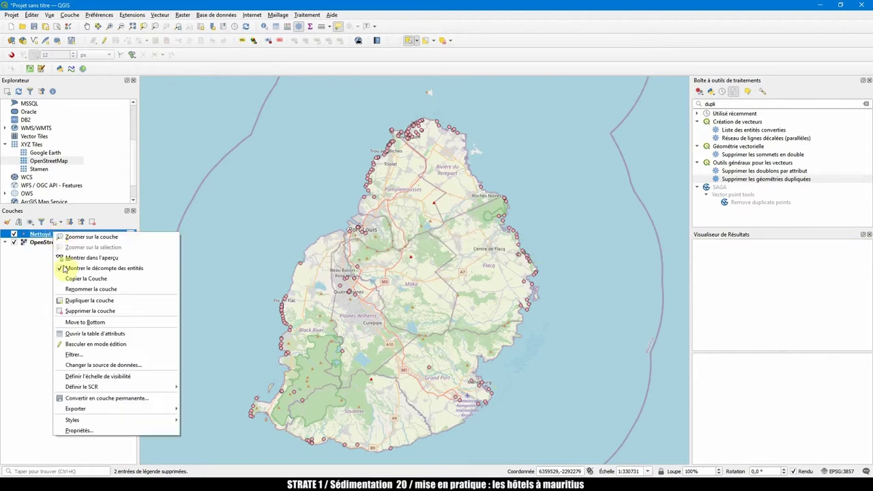
mouse_move(94, 410)
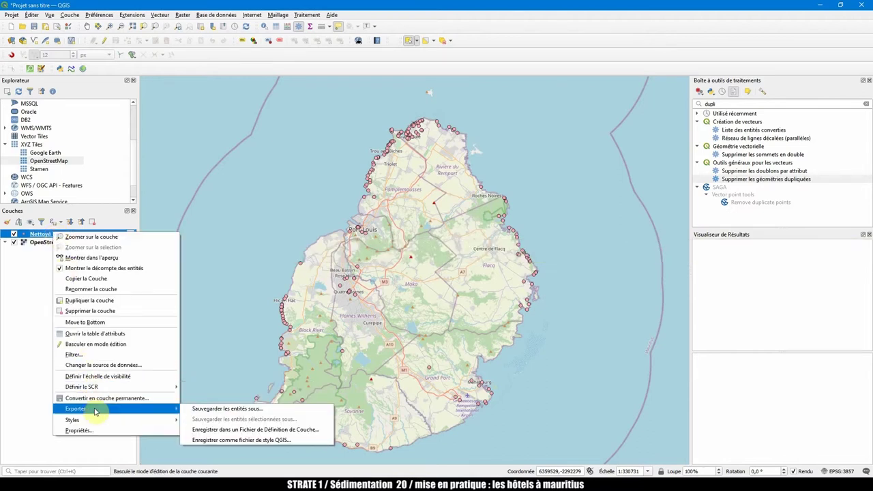
click(229, 409)
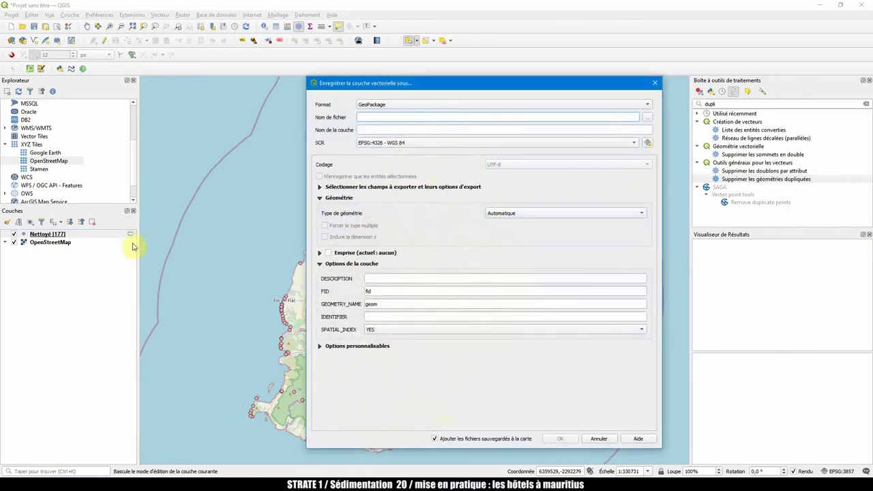
click(649, 119)
click(147, 40)
text(Hotels)
key(Return)
key(Return)
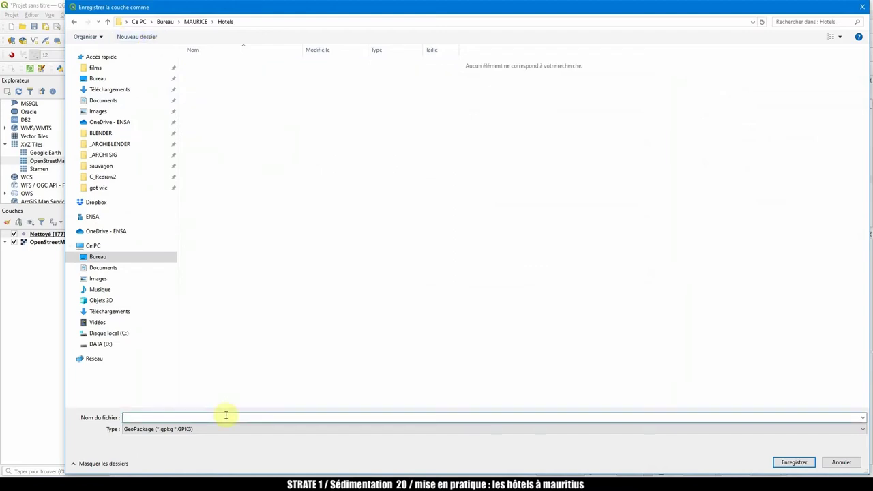
Save the export as QuickOsm.gpkg in the Hotels folder and add it to the map.
text(OuickOsm)
key(Return)
click(444, 439)
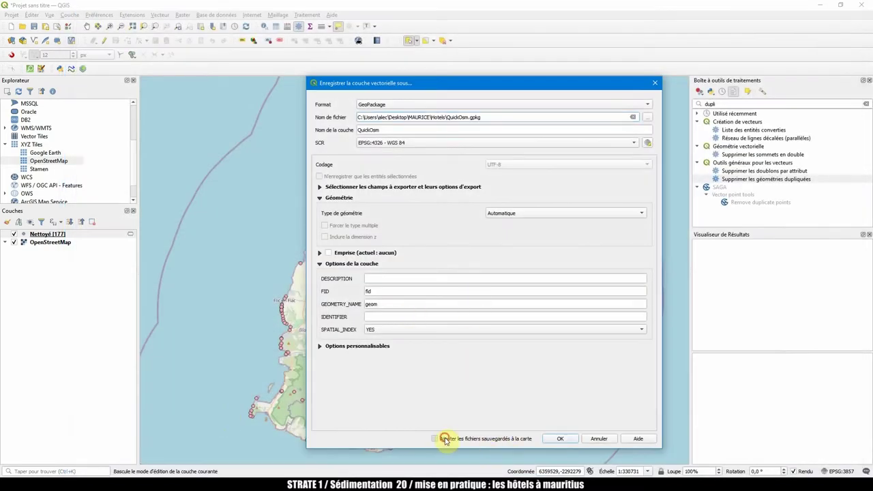
click(551, 441)
Remove the temporary Nettoyé layer from the project and make the QuickOsm layer the active one.
click(57, 243)
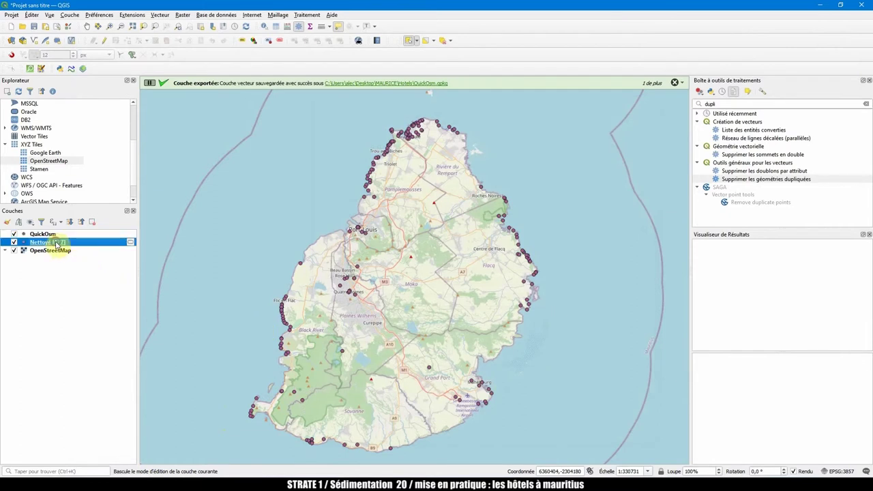
right_click(57, 243)
click(98, 314)
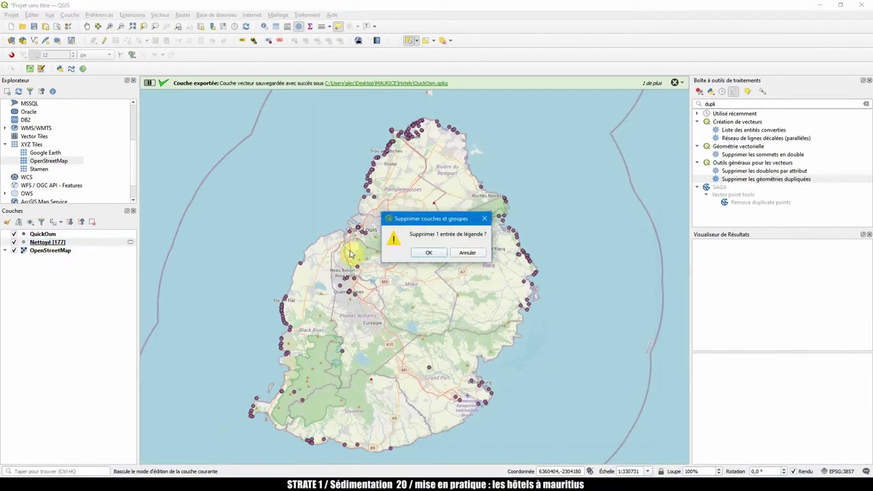
click(429, 253)
click(41, 234)
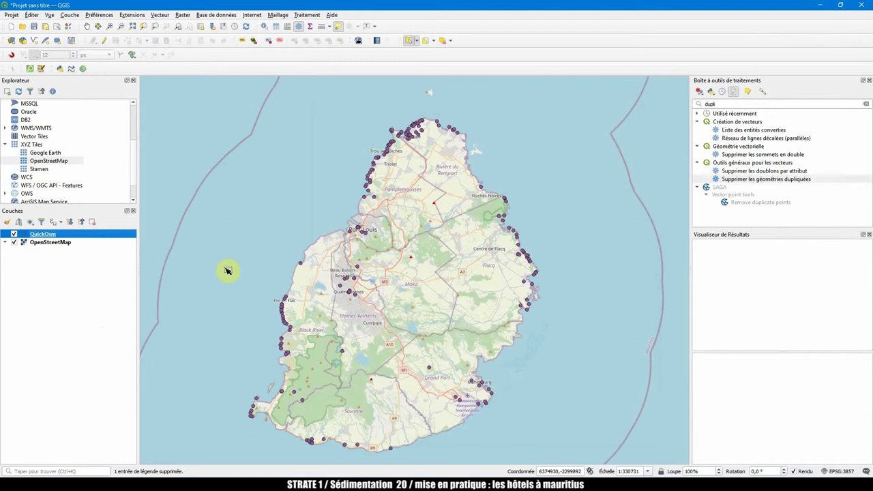
Switch to the browser, open Geofabrik's Mauritius extract page under Africa, and highlight the OSM data date.
key(alt+Tab)
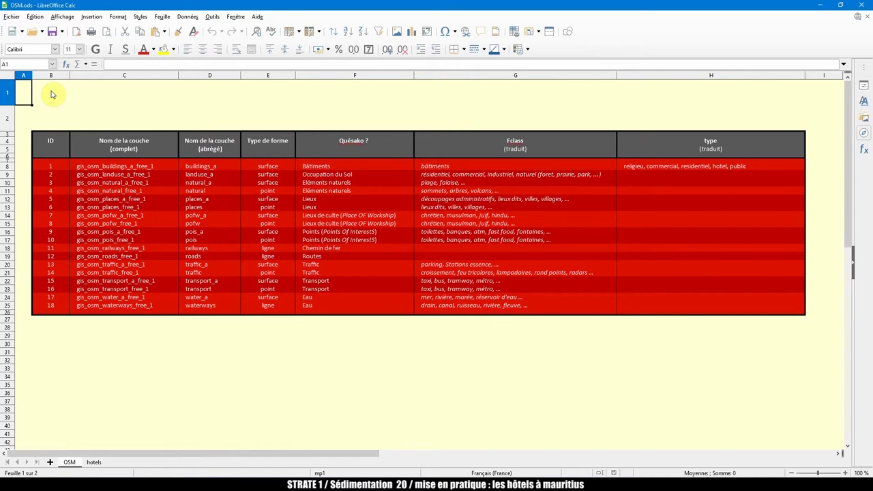
key(alt+Tab)
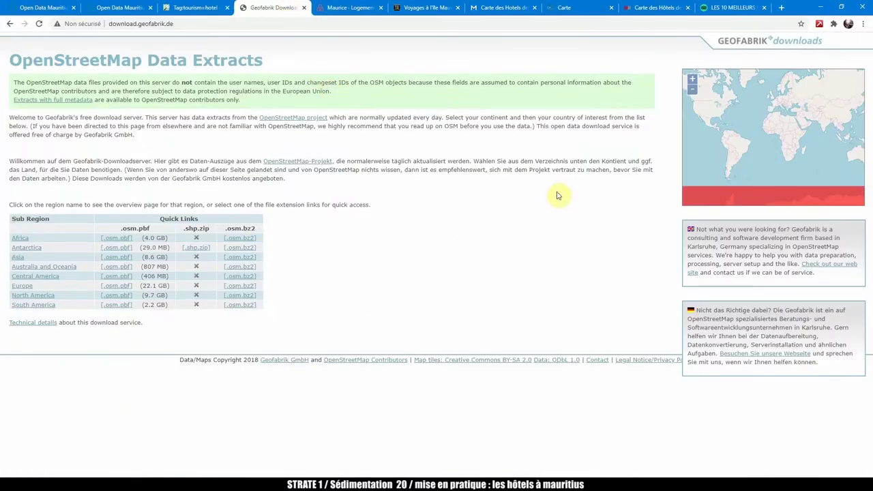
click(20, 241)
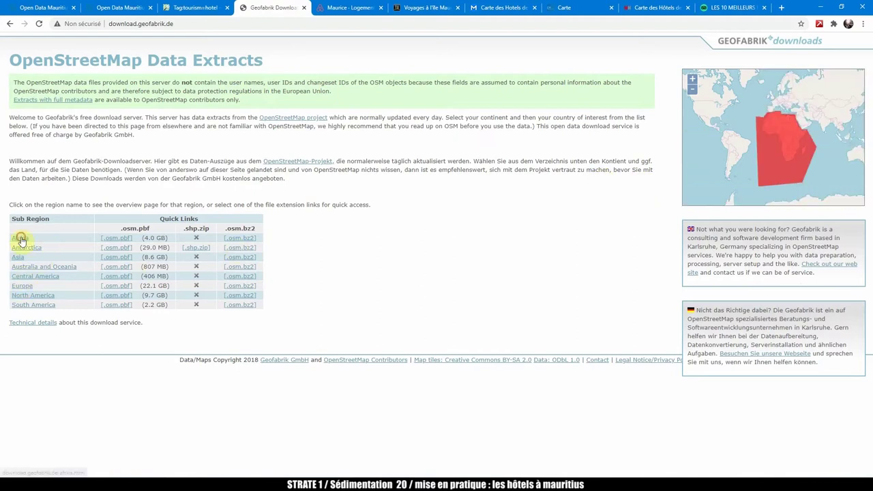
click(20, 263)
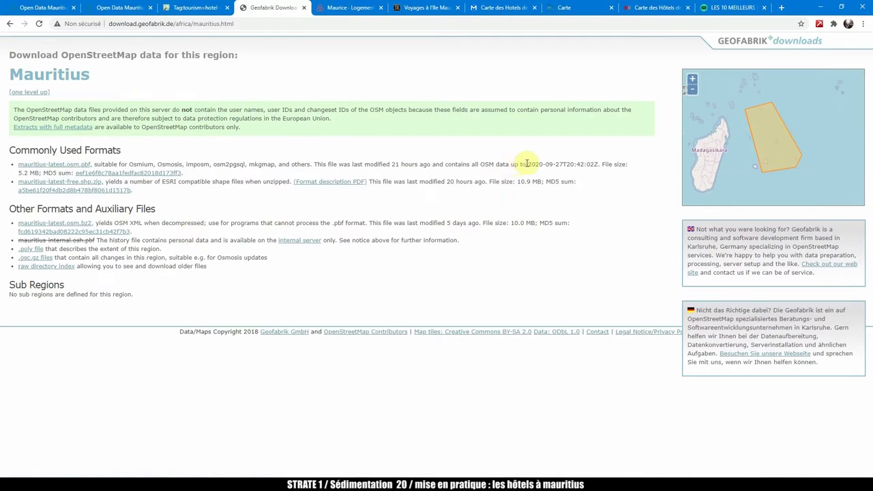
drag(530, 164, 563, 165)
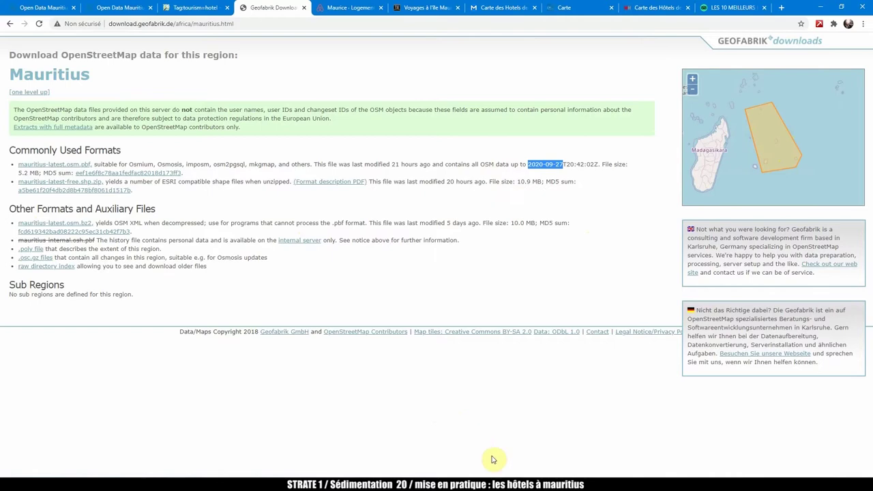
Switch to the OSM.ods spreadsheet and review the transport, traffic and railways layer rows on the OSM sheet.
click(300, 450)
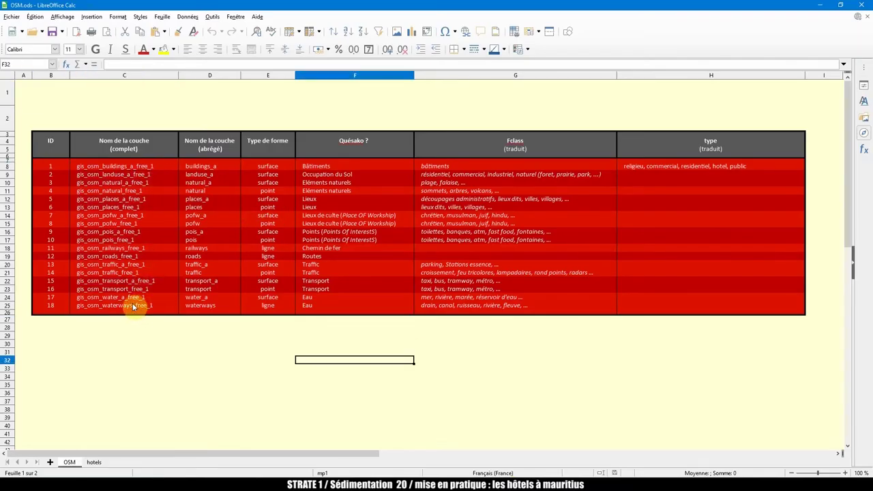
drag(118, 281, 397, 283)
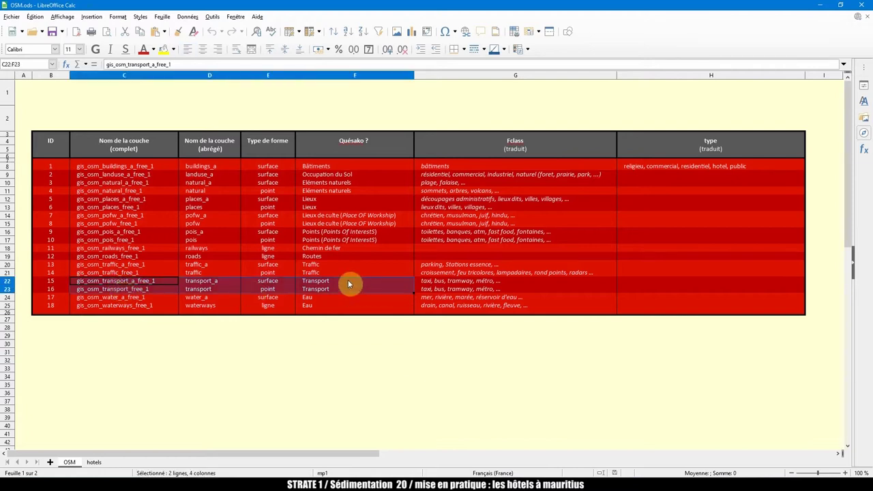
drag(324, 267, 116, 273)
drag(328, 248, 113, 249)
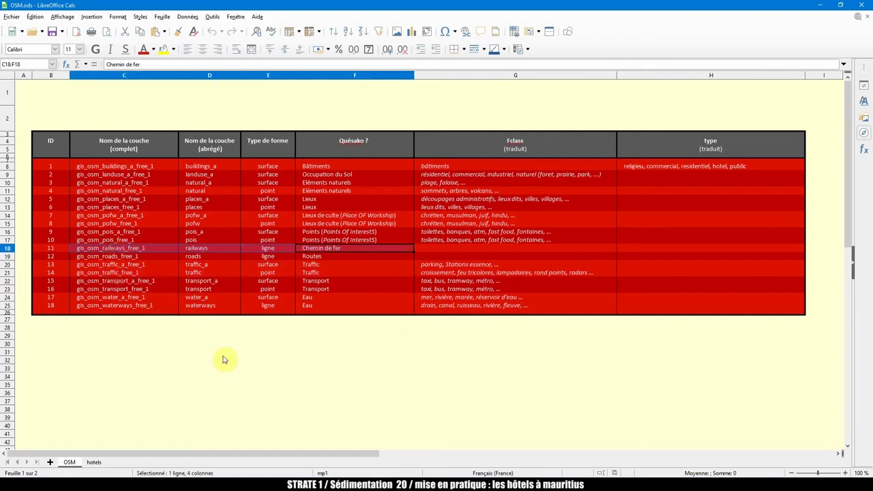
click(222, 354)
Open the hotels sheet and review the highlighted pois_a, pois and buildings_a layer rows.
click(93, 462)
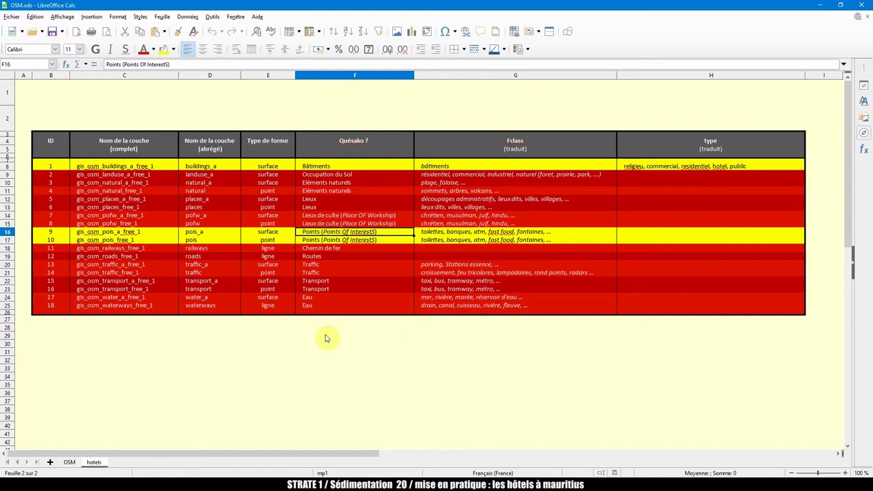
drag(375, 243, 134, 232)
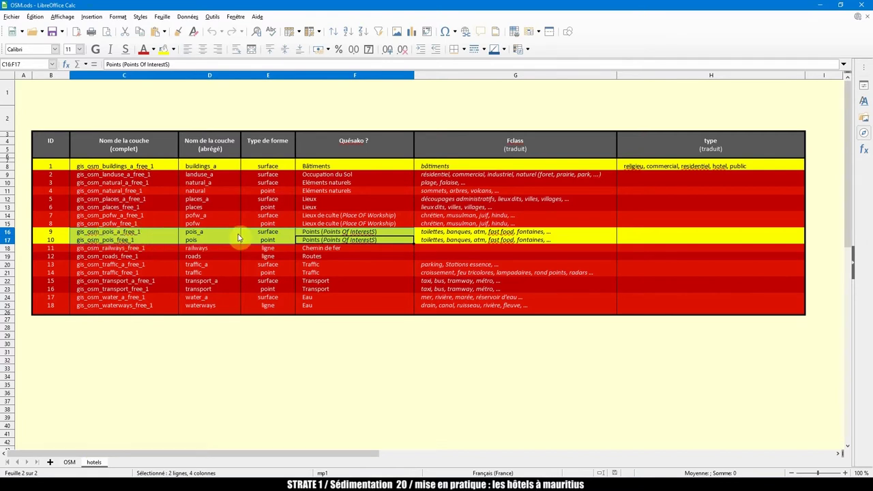
click(382, 165)
drag(271, 167, 109, 168)
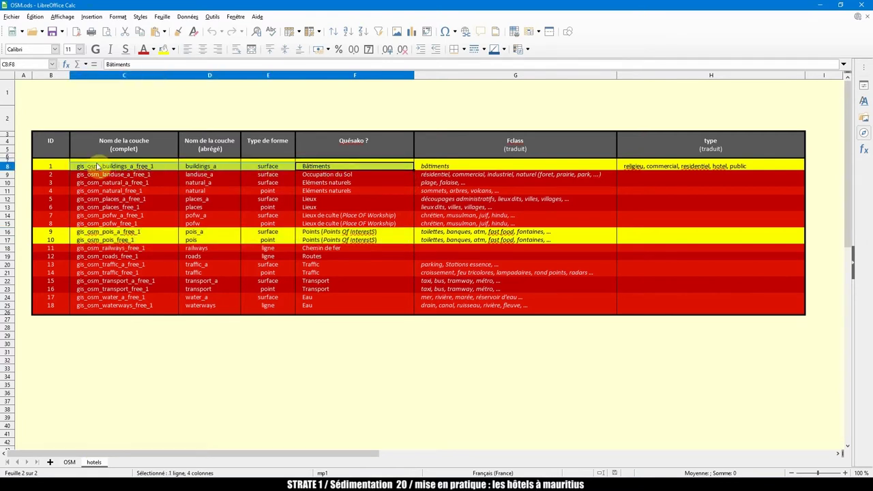
click(371, 179)
click(361, 167)
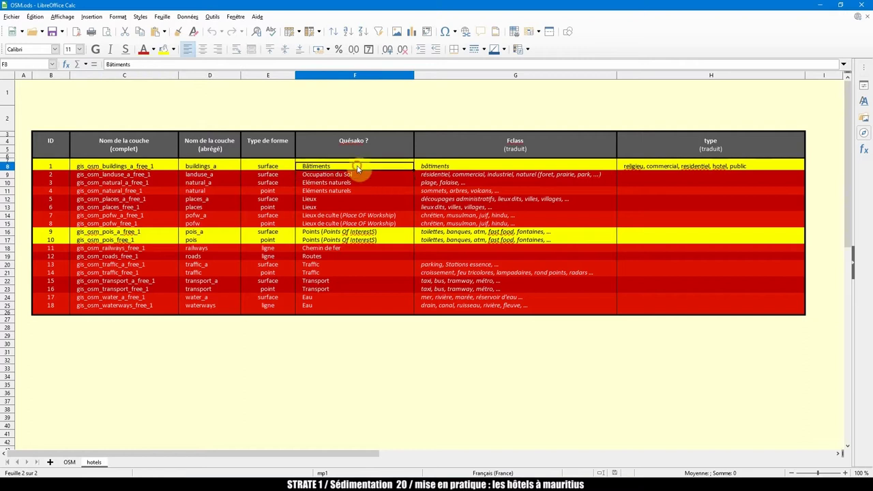
Compare the shape types and descriptions of the buildings and Points Of Interest layers on the hotels sheet.
click(268, 166)
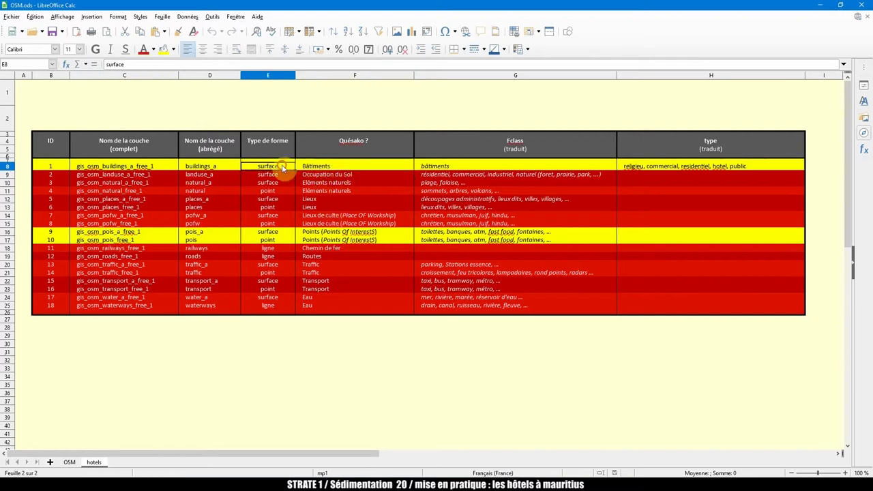
ctrl+click(278, 232)
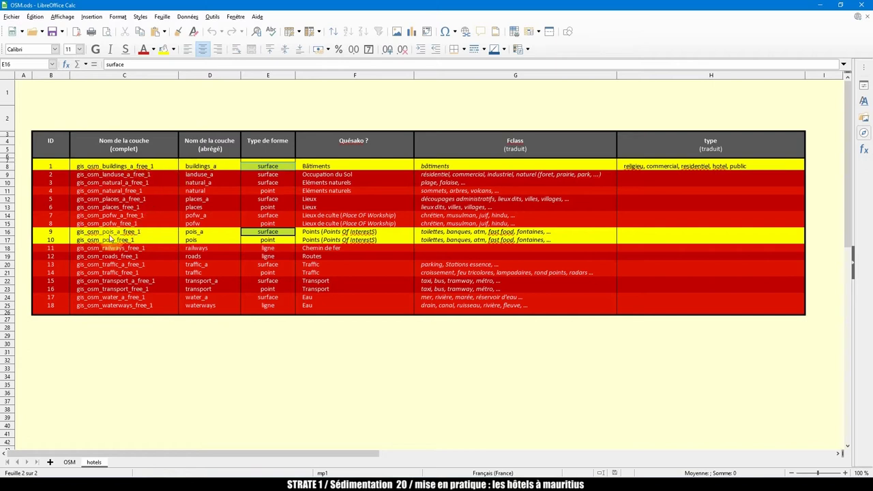
click(334, 232)
ctrl+click(303, 167)
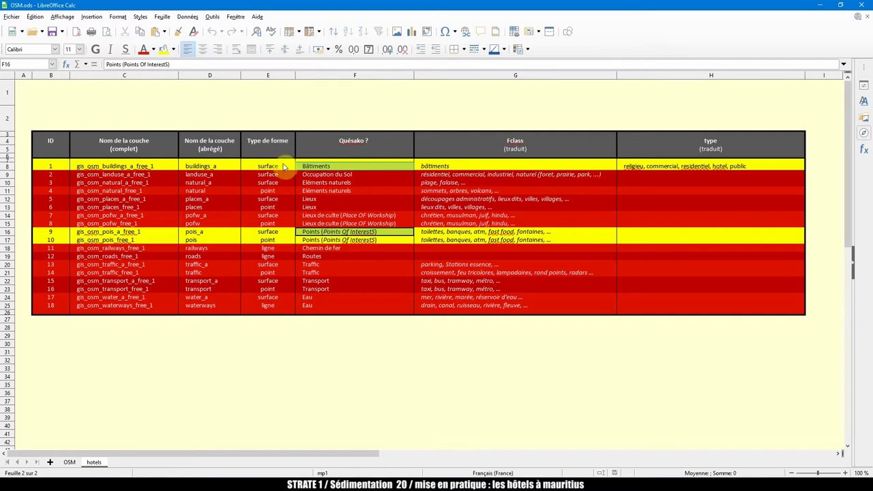
click(330, 240)
drag(413, 243, 279, 249)
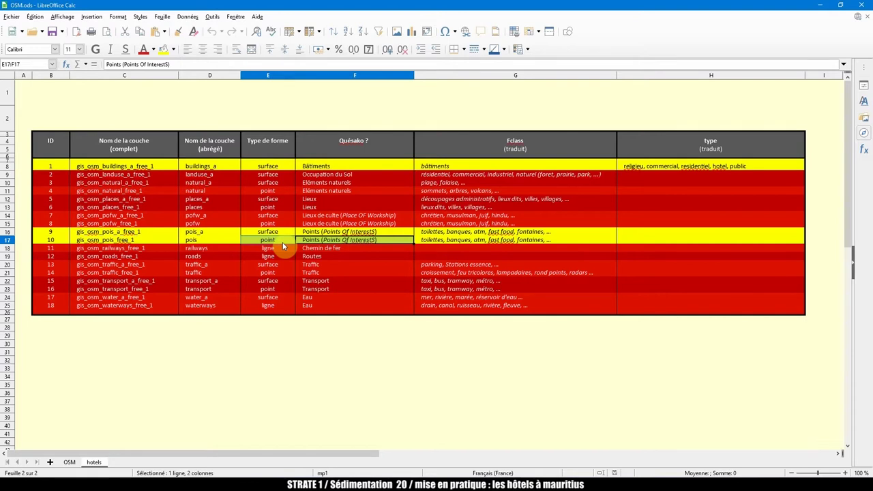
drag(320, 240, 277, 231)
drag(327, 166, 278, 168)
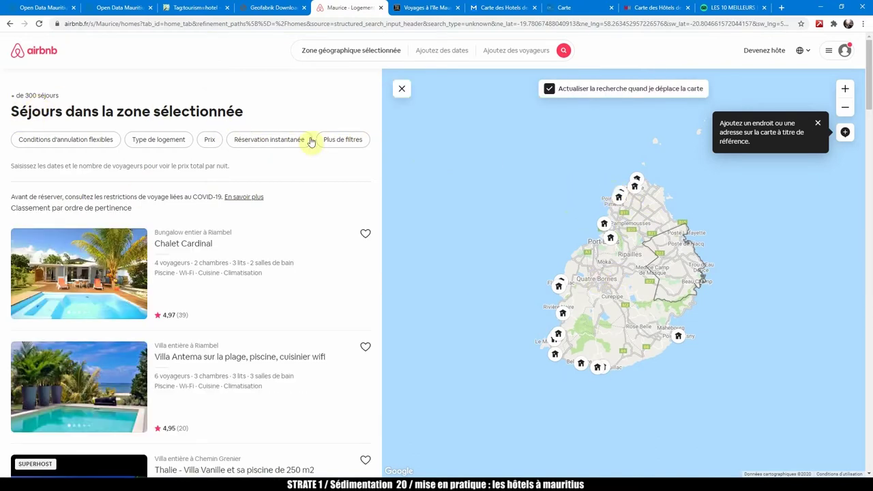
Examine the Airbnb results for Maurice, highlighting the number of stays and checking the first listing.
drag(61, 96, 12, 97)
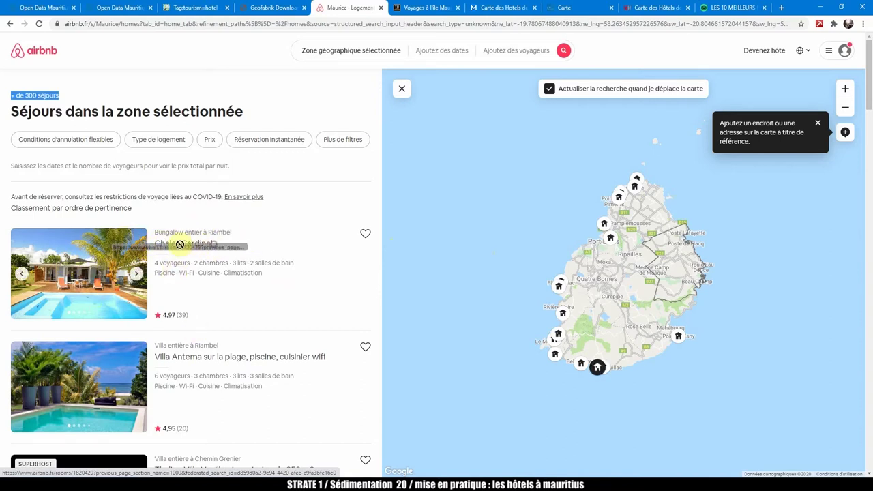
drag(228, 238, 198, 237)
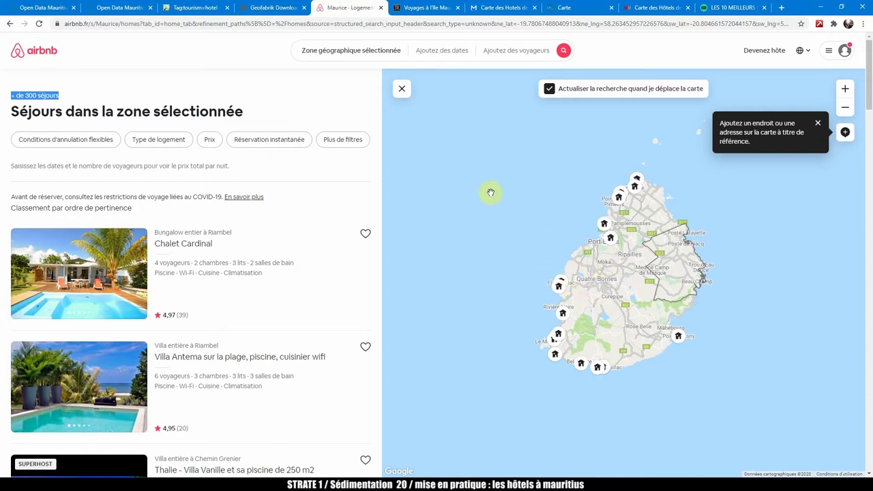
key(alt+Tab)
key(alt+Tab)
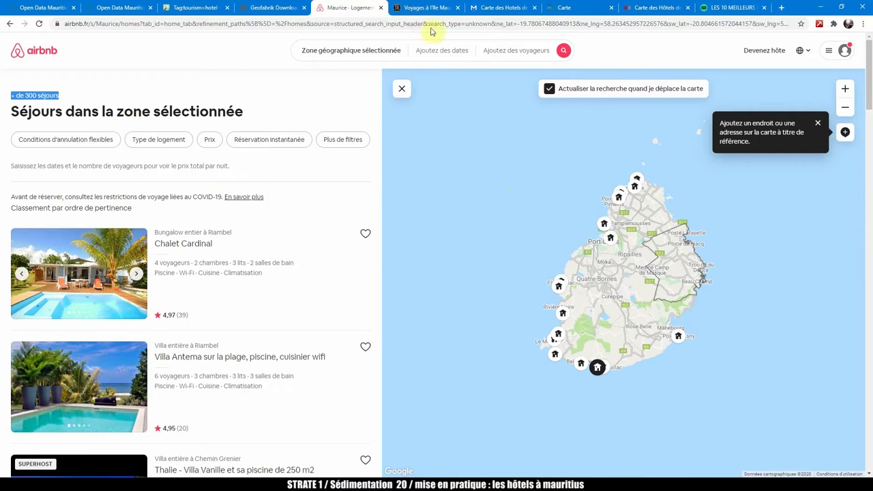
Open the Tropicalement Vôtre page of stays in Mauritius and browse its hotel listings.
click(419, 8)
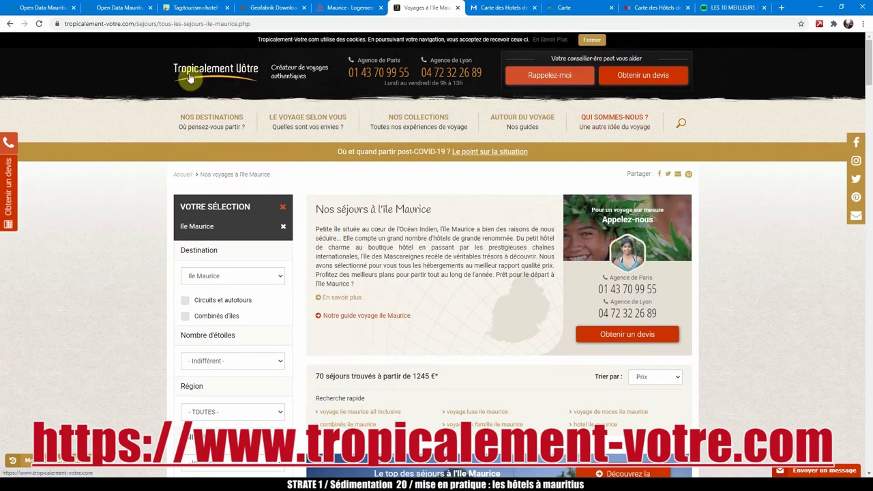
scroll(503, 214, down, 6)
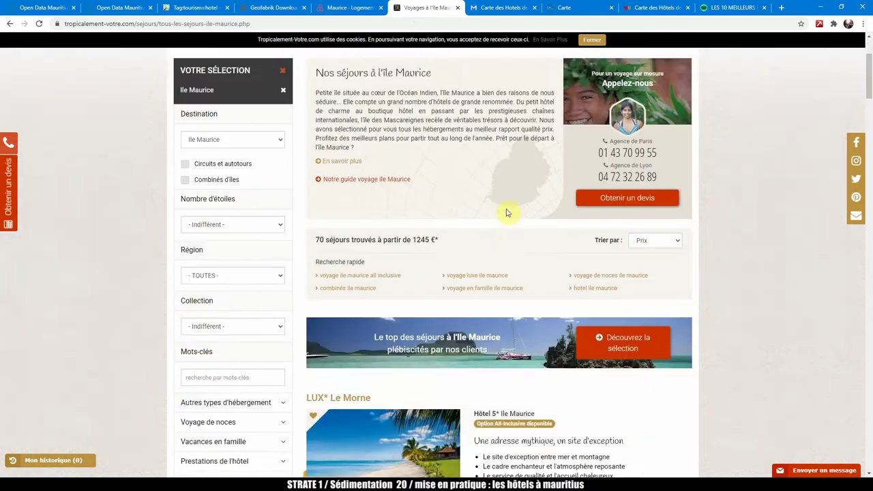
scroll(486, 125, up, 3)
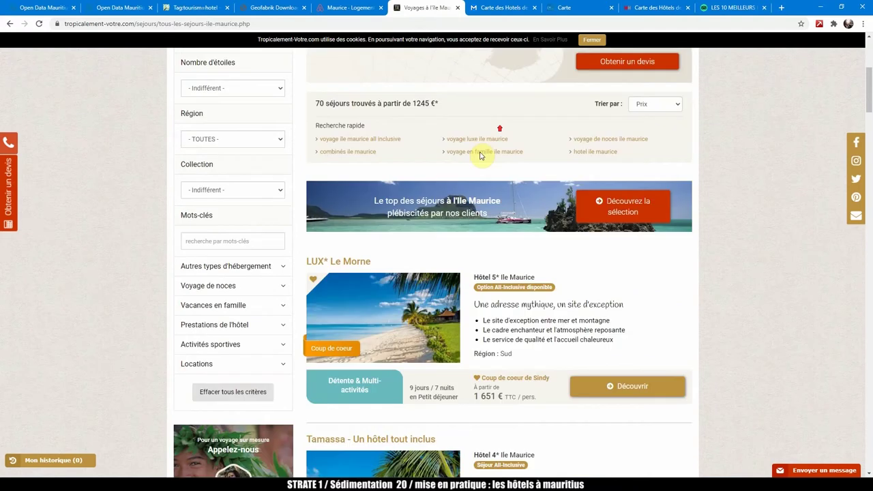
scroll(515, 256, down, 2)
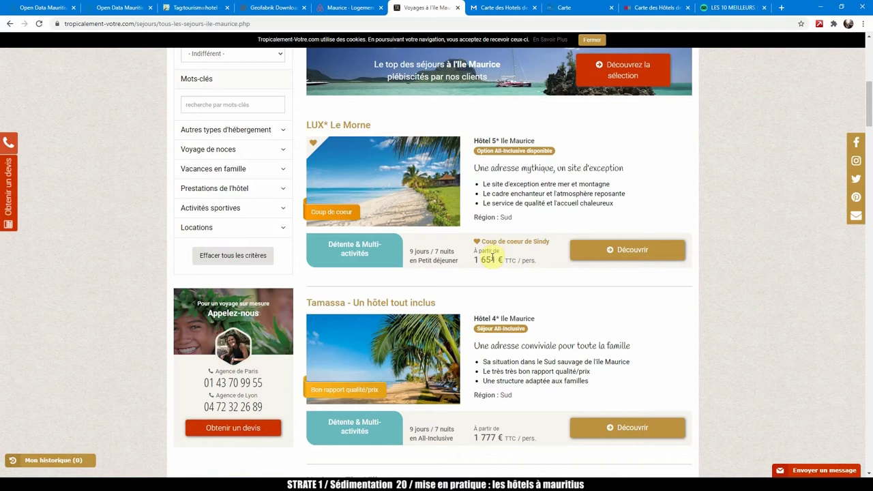
scroll(419, 245, down, 5)
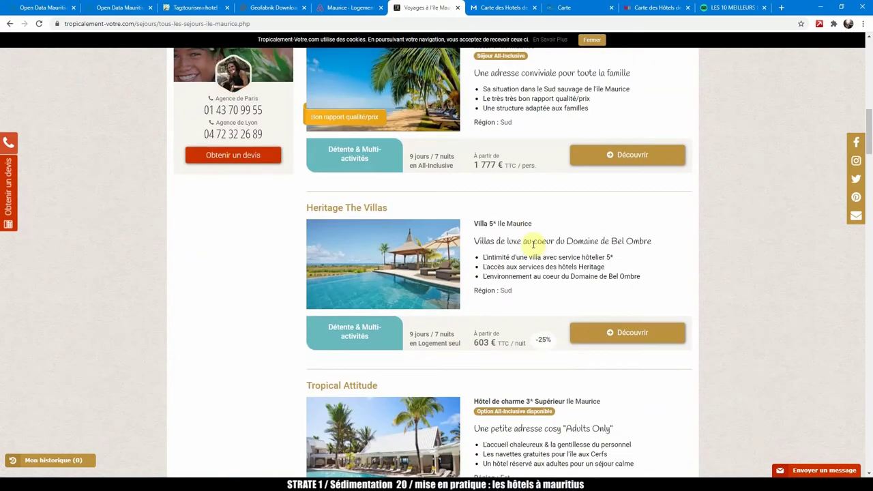
scroll(535, 248, up, 10)
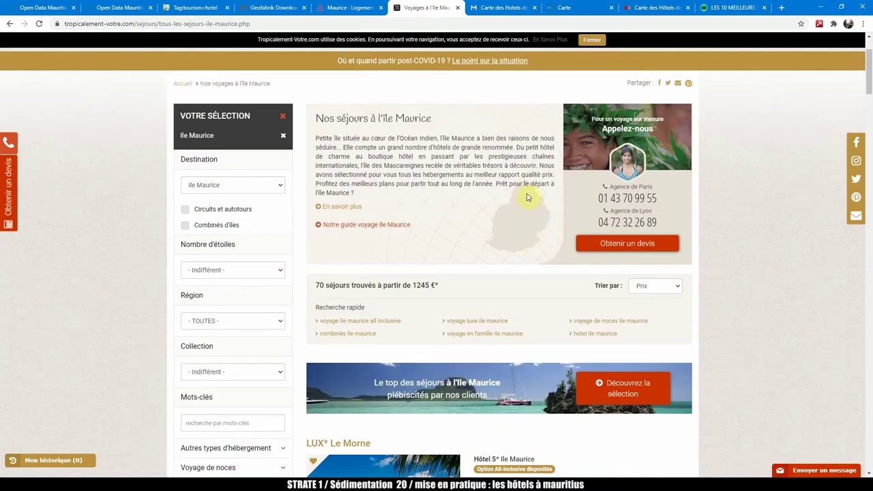
scroll(502, 296, down, 20)
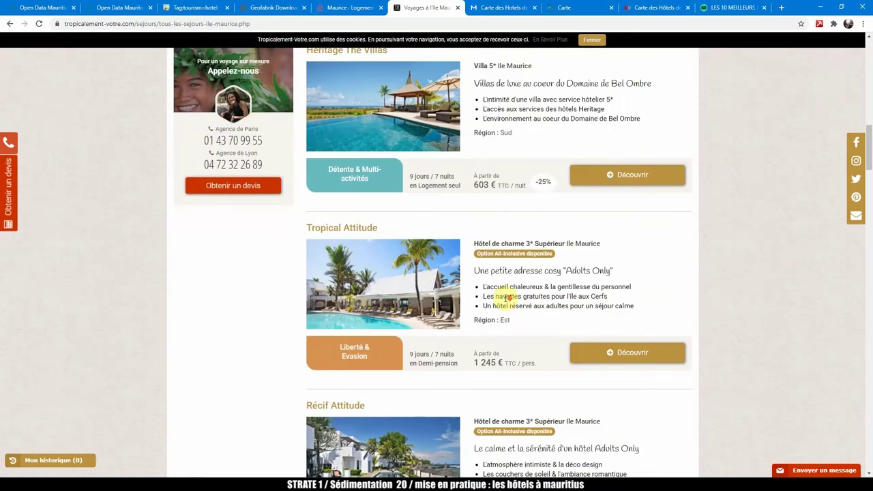
scroll(509, 302, up, 20)
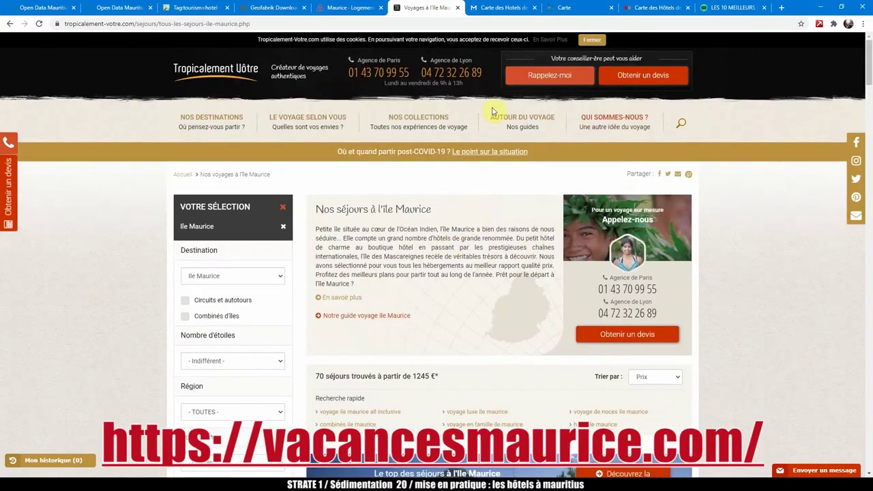
Open the Vacances Maurice hotel map page and examine its Mauritius hotel and resort maps.
click(501, 8)
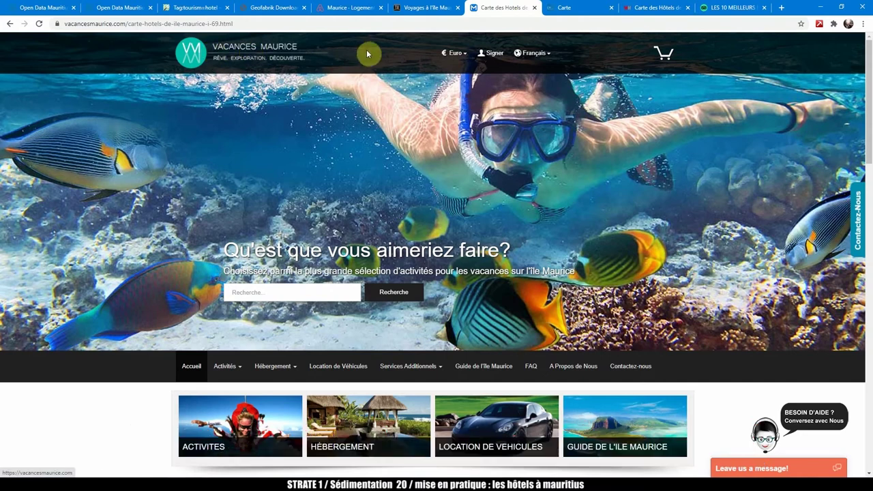
scroll(345, 192, down, 10)
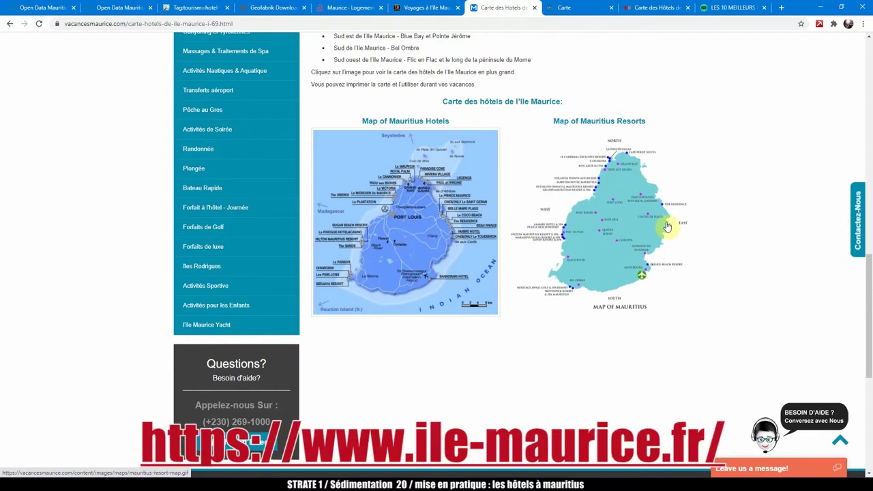
Open the ile-maurice.fr hotel map and inspect the marker tiles it loads in the browser's network request previews.
key(ctrl+Tab)
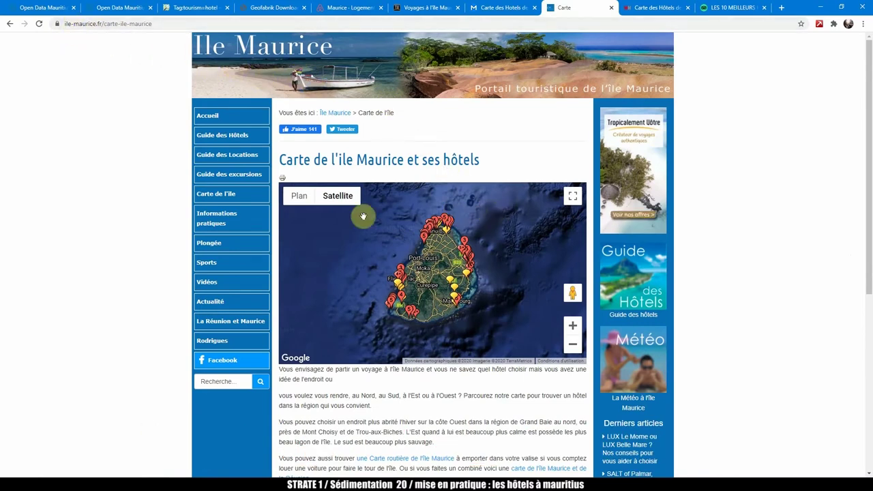
scroll(437, 249, down, 1)
scroll(457, 259, up, 1)
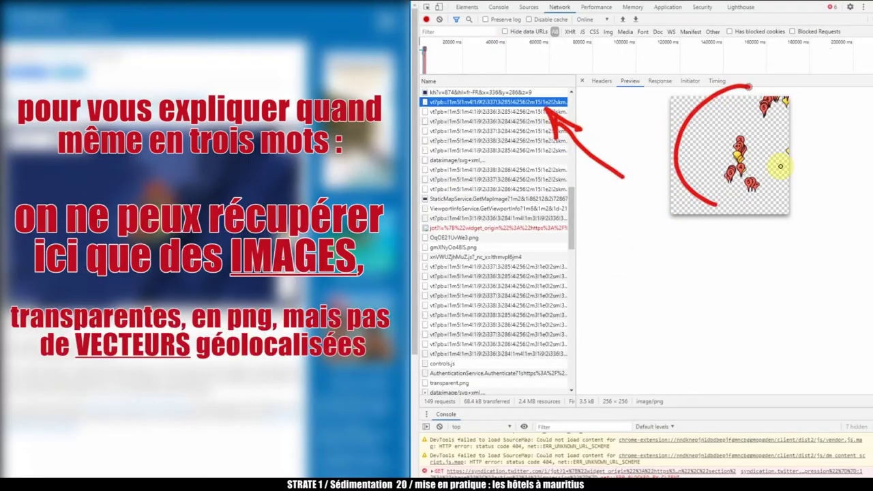
mouse_move(694, 250)
mouse_down()
mouse_move(668, 312)
mouse_move(655, 379)
mouse_move(693, 345)
mouse_up()
mouse_move(650, 412)
mouse_down()
mouse_move(631, 413)
mouse_move(674, 405)
mouse_up()
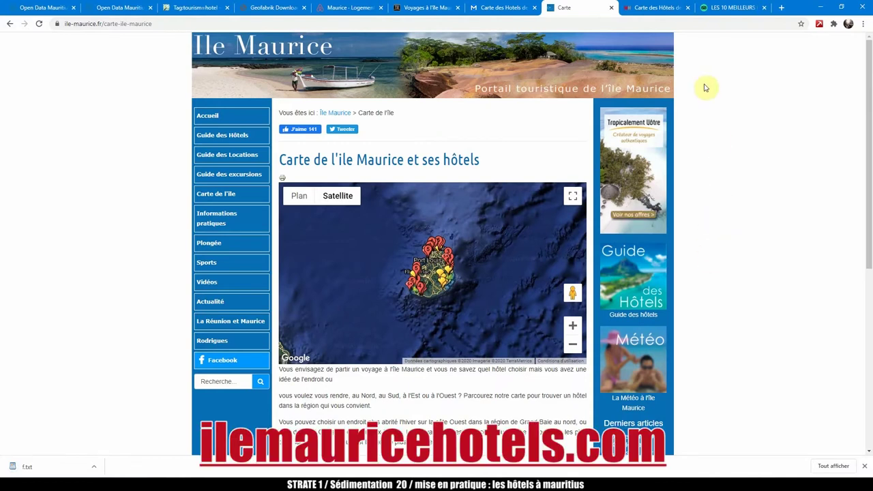
Open the ilemauricehotels.com map search page and examine its map of hotels in Mauritius.
click(657, 8)
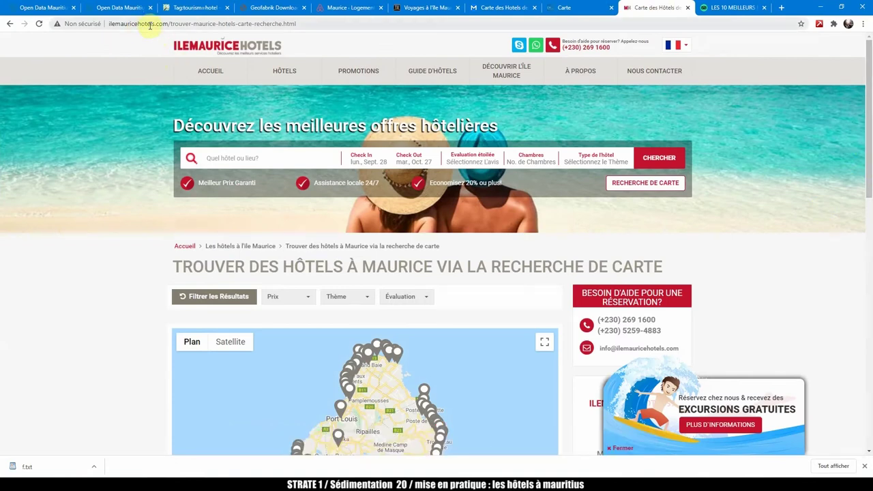
drag(868, 92, 870, 147)
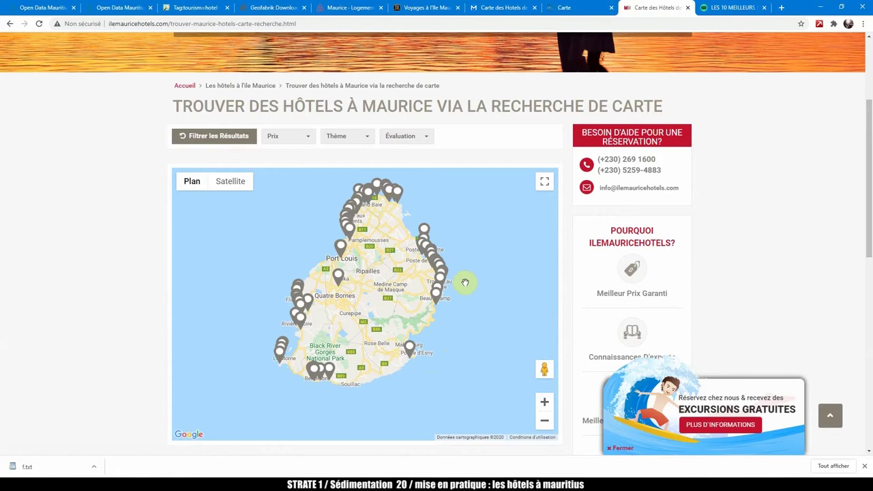
Record the network requests of the ilemauricehotels.com map page while reloading it, and filter them by "json".
drag(460, 300, 451, 327)
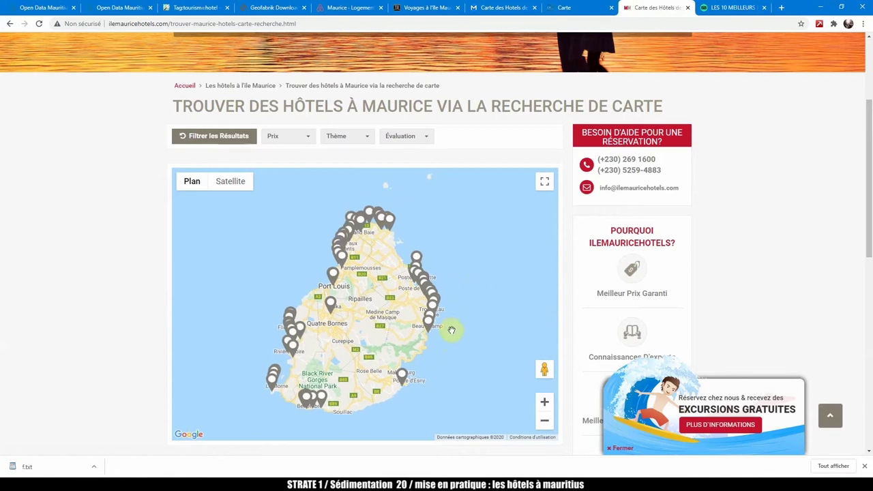
key(F12)
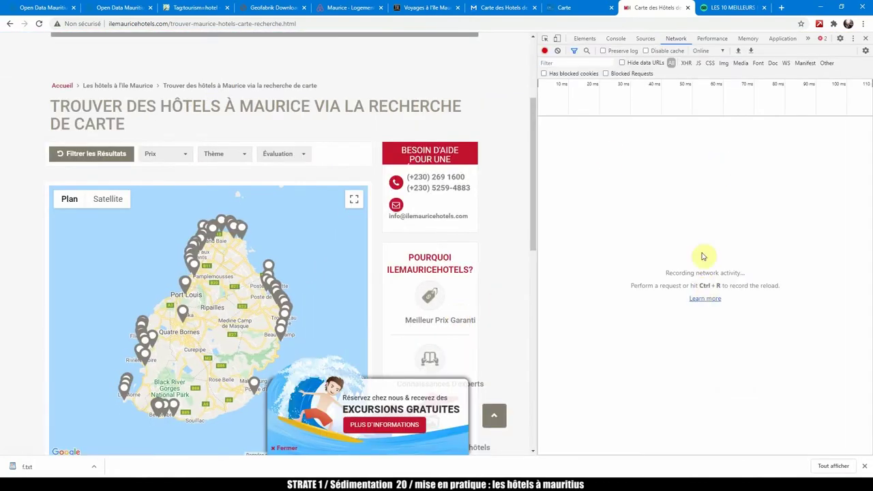
click(285, 25)
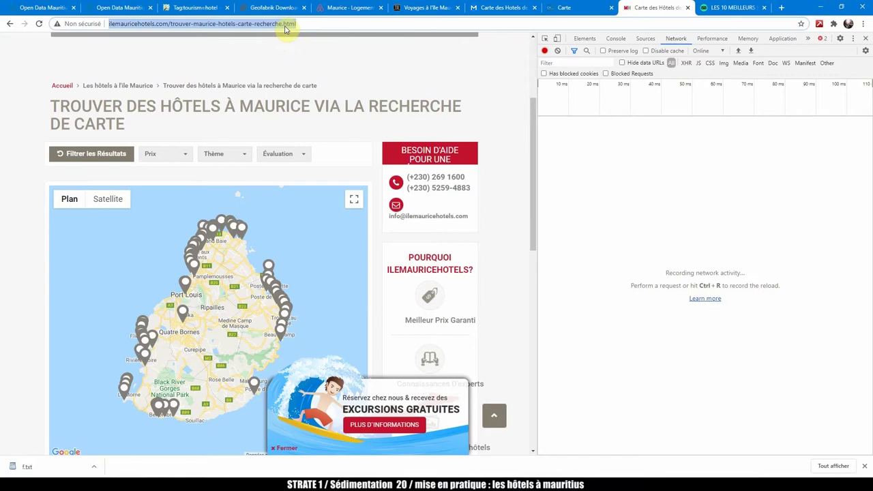
key(Return)
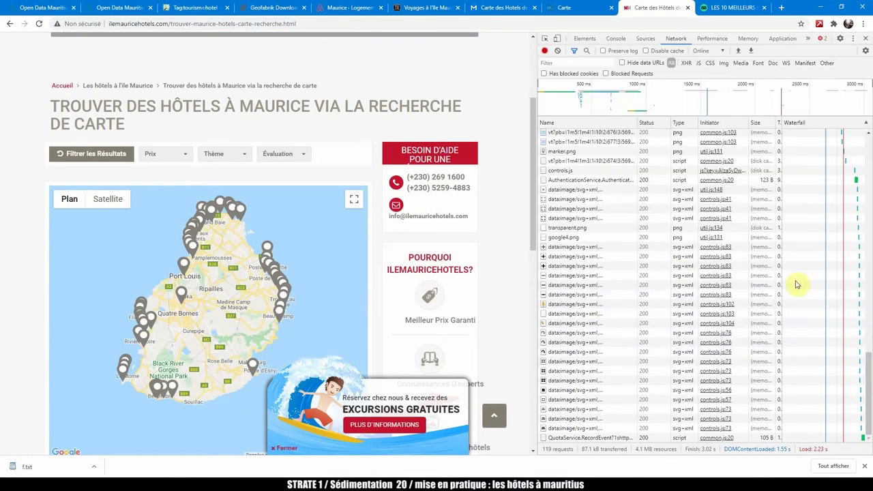
scroll(663, 221, up, 12)
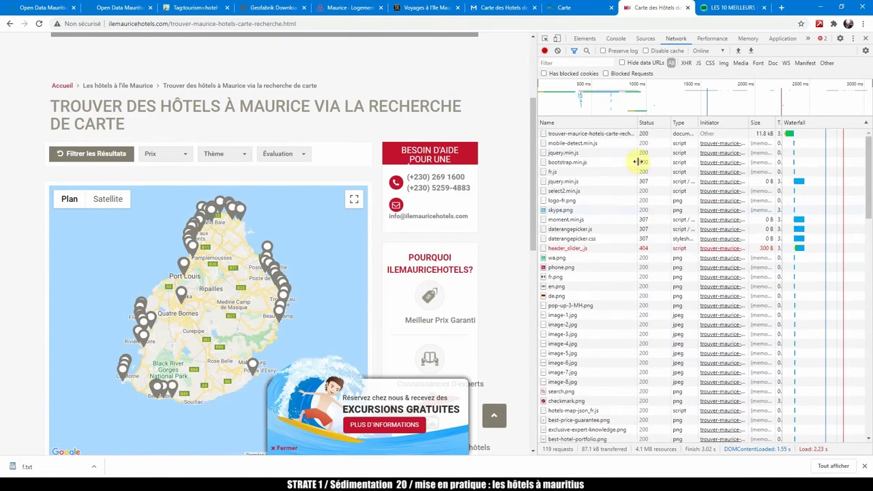
click(561, 63)
text(json)
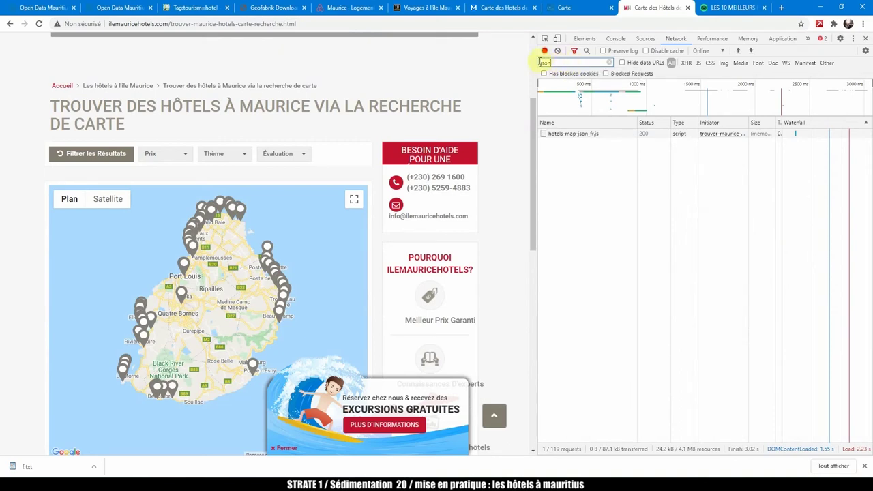
Copy the response of the hotels-map-json_fr.js request and paste it into a new Notepad++ document.
right_click(575, 139)
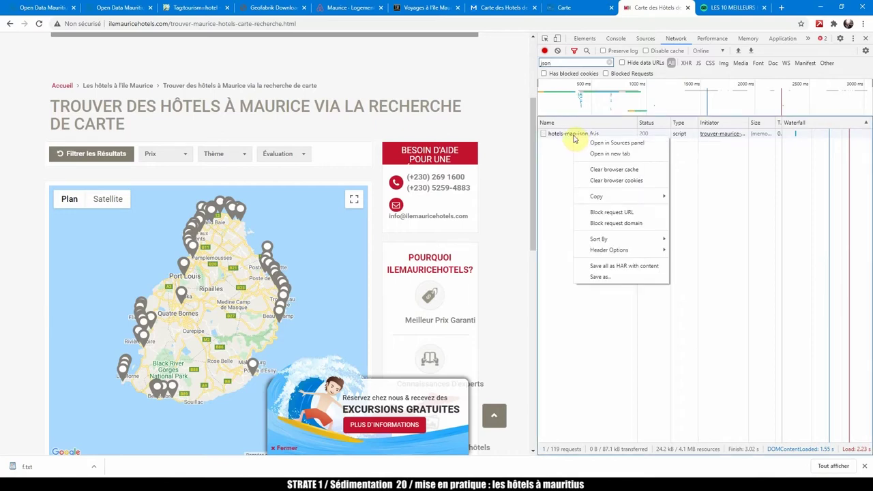
mouse_move(598, 198)
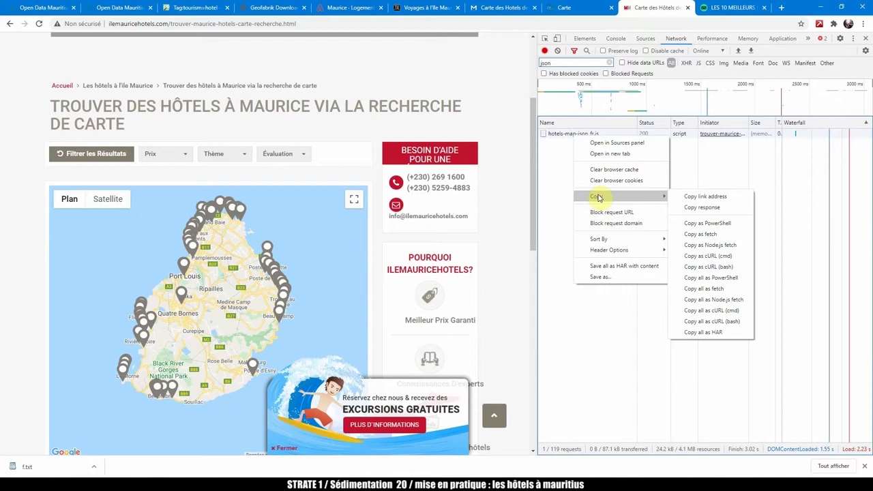
click(706, 208)
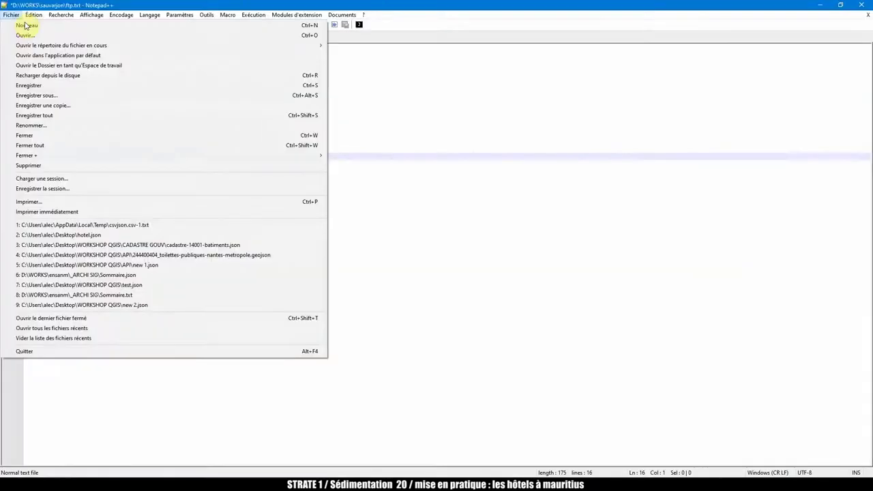
click(23, 27)
key(ctrl+v)
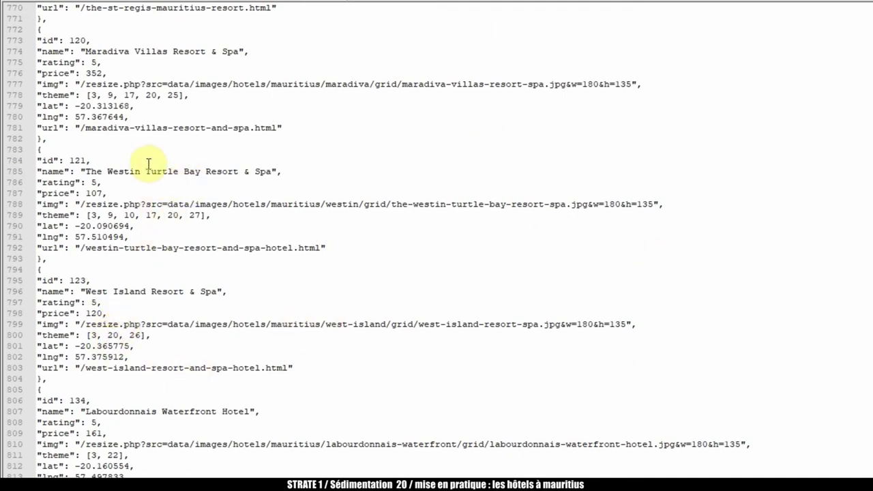
Examine the pasted hotelData array, checking the attributes and lat/lng coordinates of its hotel records.
scroll(179, 324, up, 3)
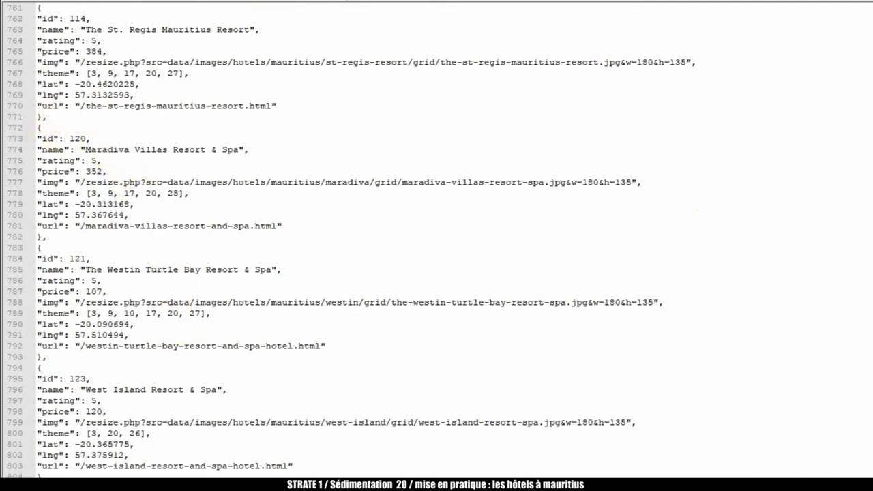
scroll(436, 238, up, 20)
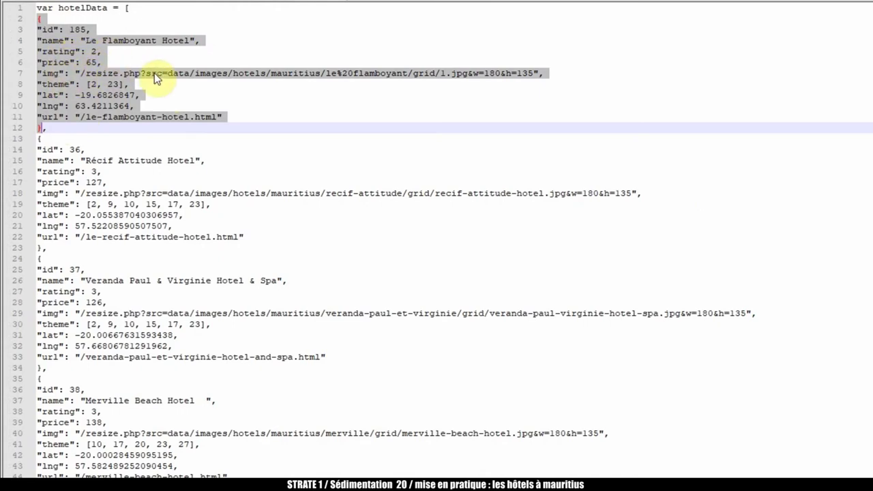
click(107, 106)
drag(95, 102, 37, 96)
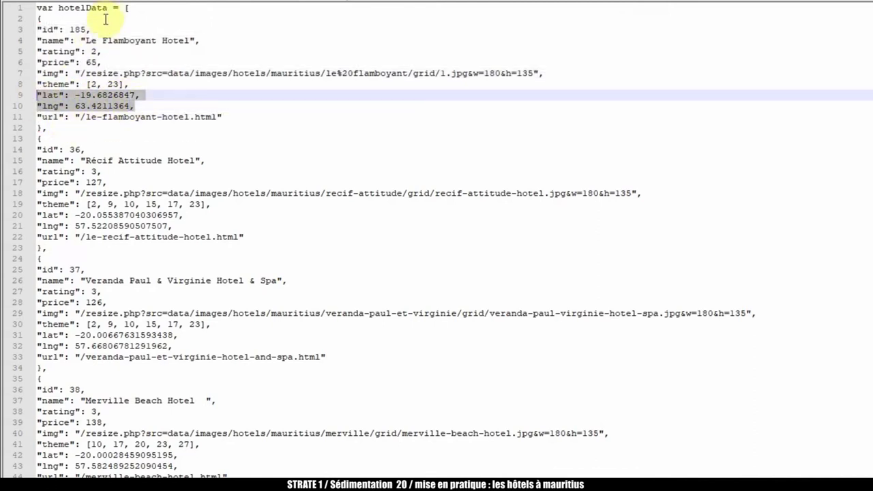
click(139, 40)
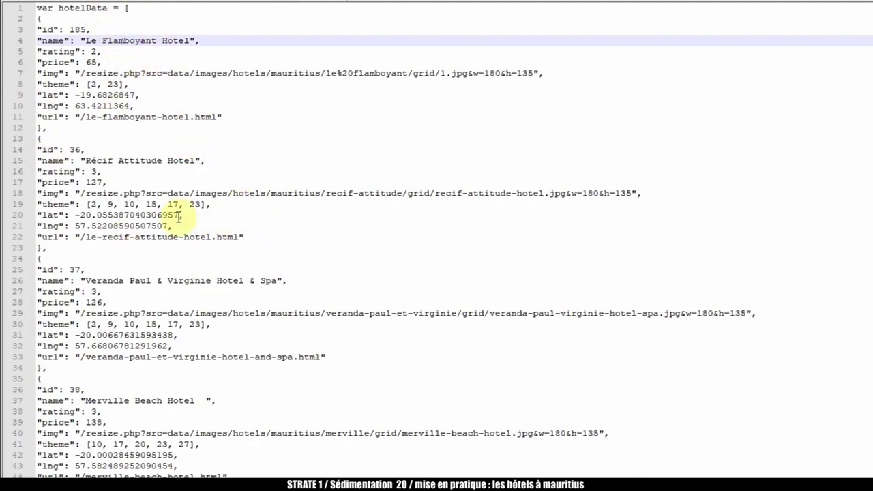
click(164, 204)
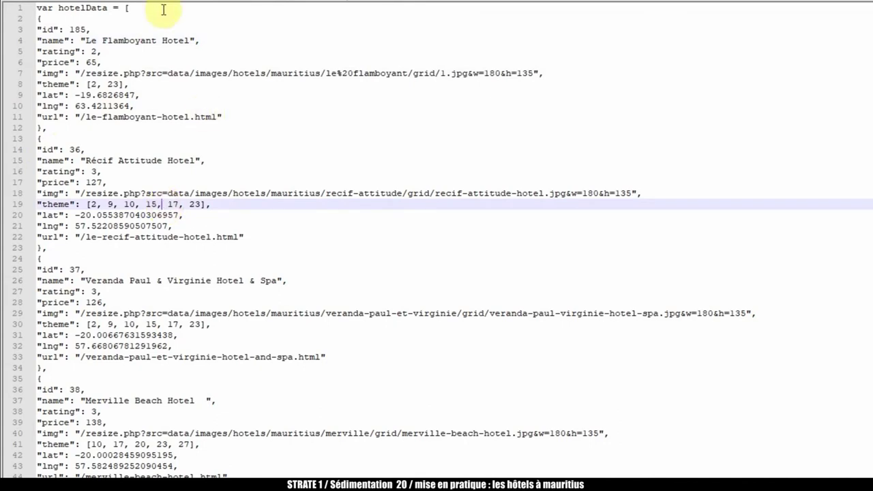
click(121, 8)
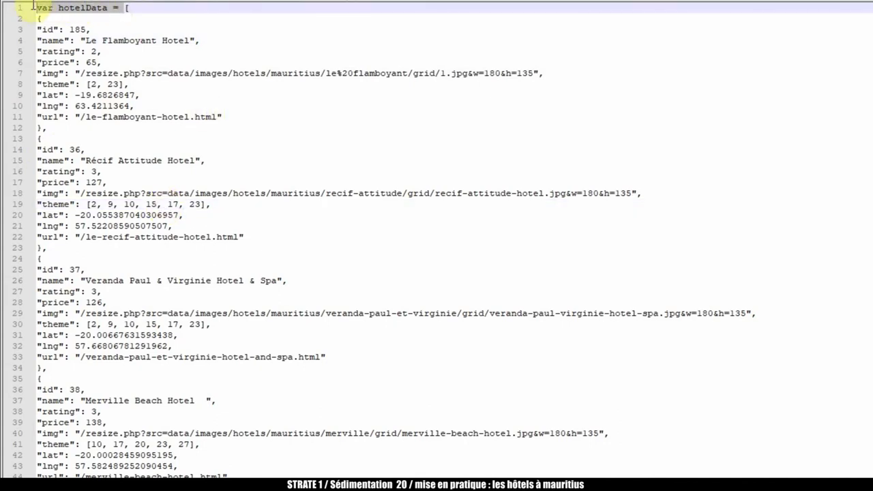
Try to convert the complete, unedited hotel data with the JSON to CSV converter on convertcsv.com.
key(ctrl+a)
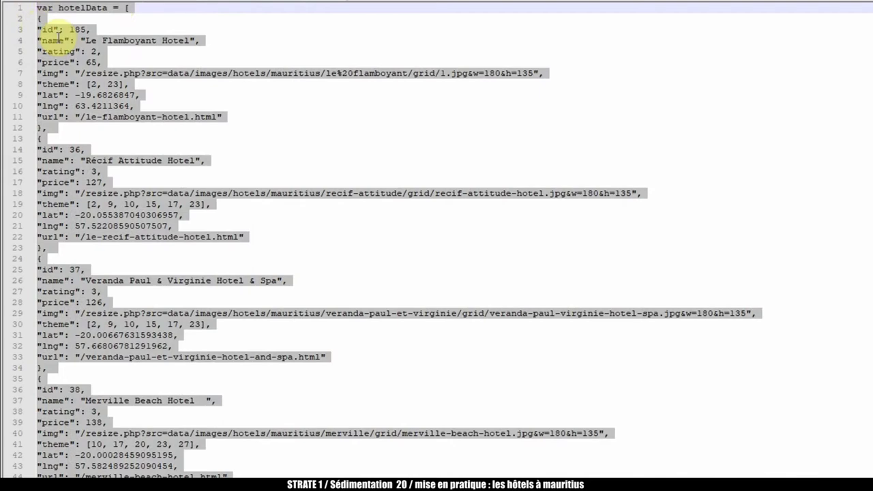
click(161, 75)
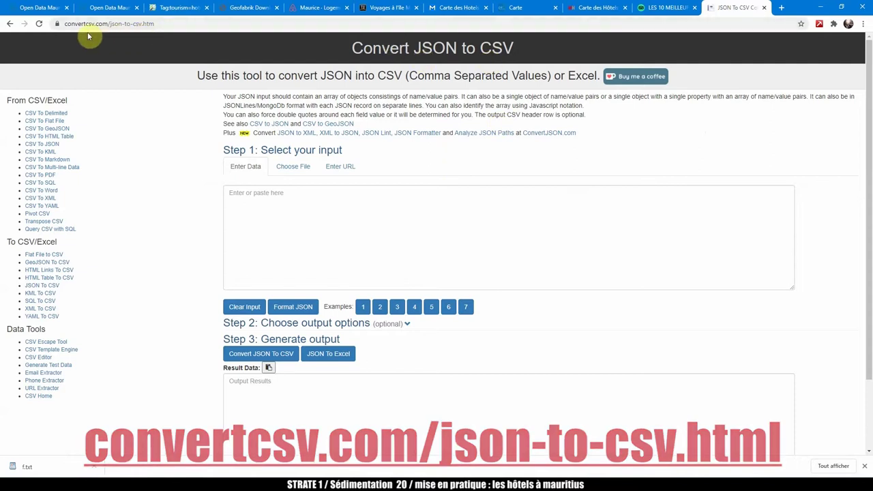
click(288, 222)
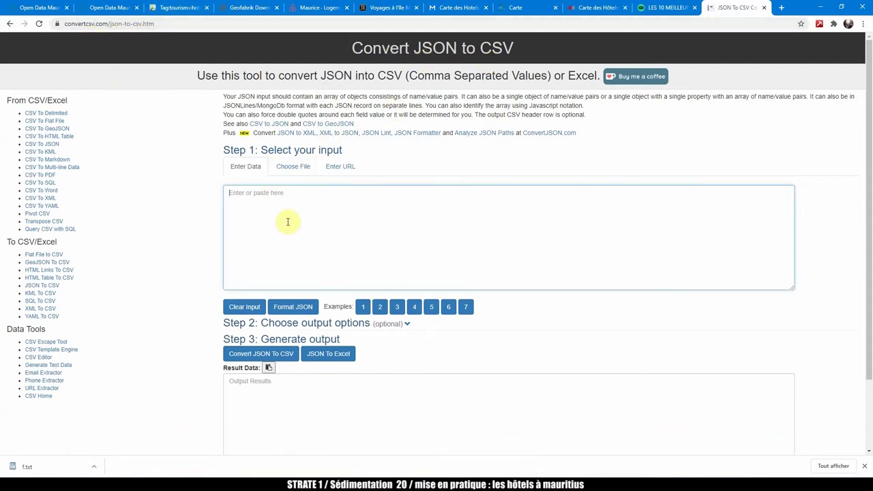
key(ctrl+v)
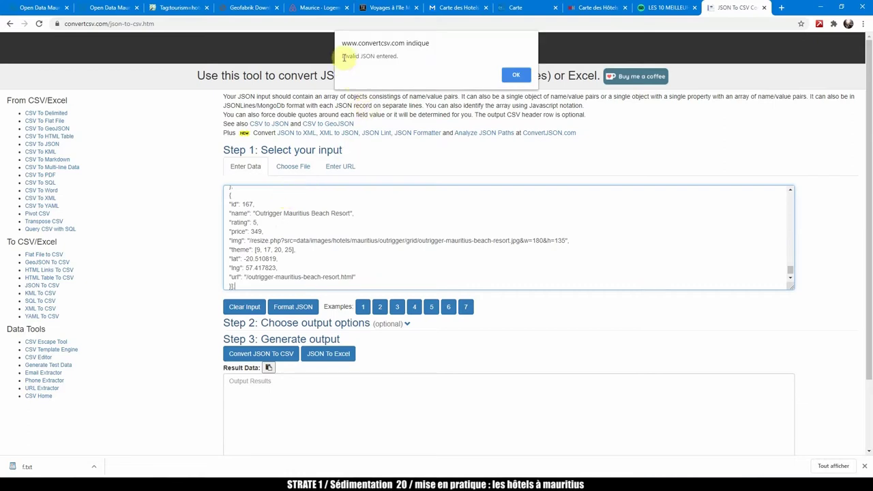
triple_click(400, 57)
click(516, 73)
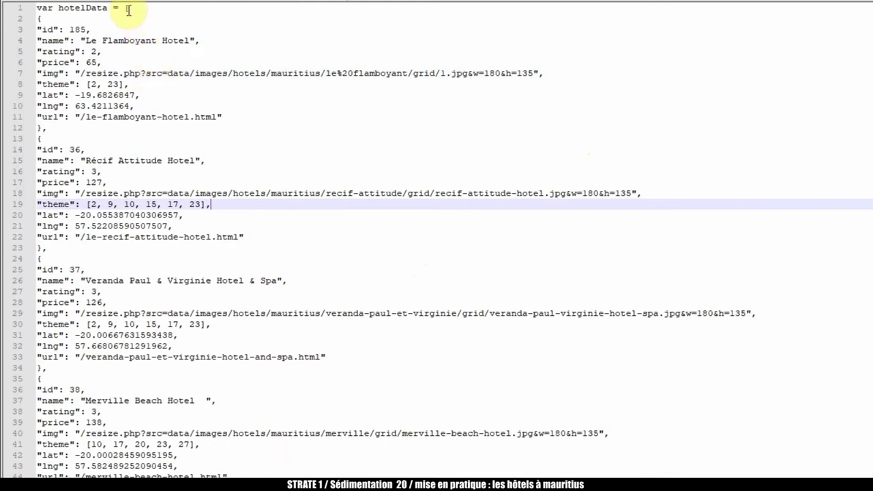
Remove the leading "var hotelData =" and the closing semicolon from the hotel data, and convert the cleaned JSON to CSV on convertcsv.com.
drag(125, 8, 7, 8)
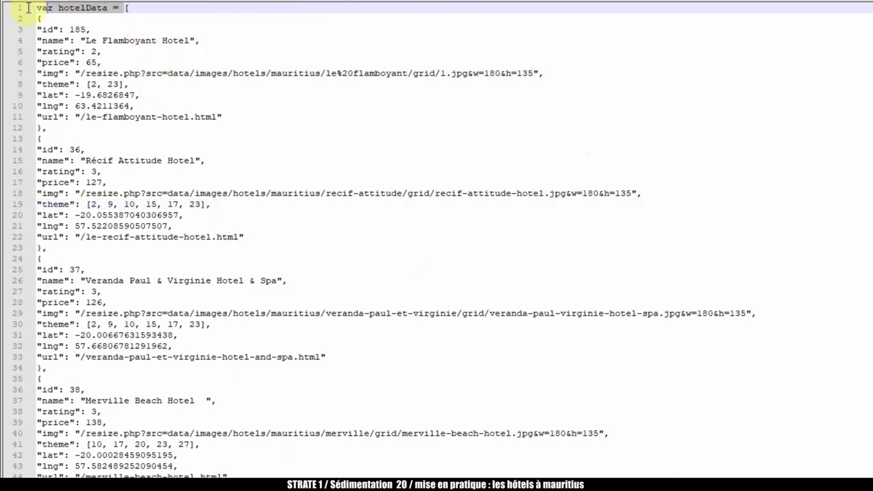
click(36, 7)
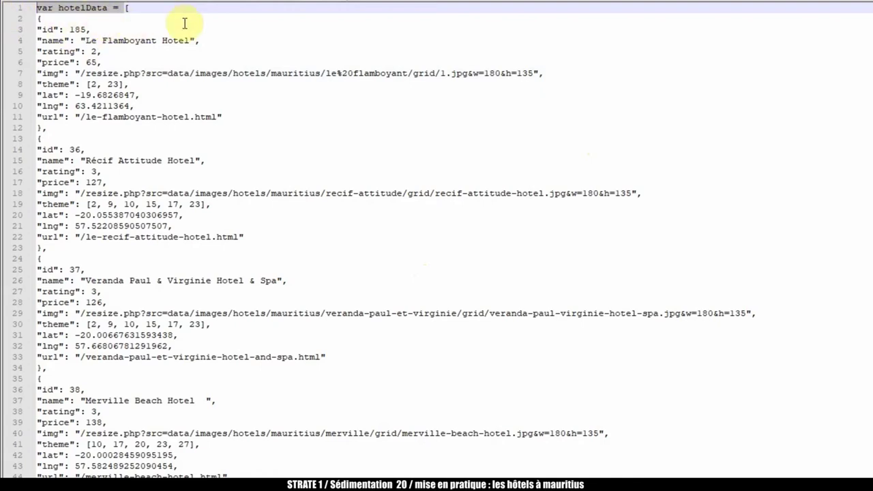
drag(34, 7, 99, 14)
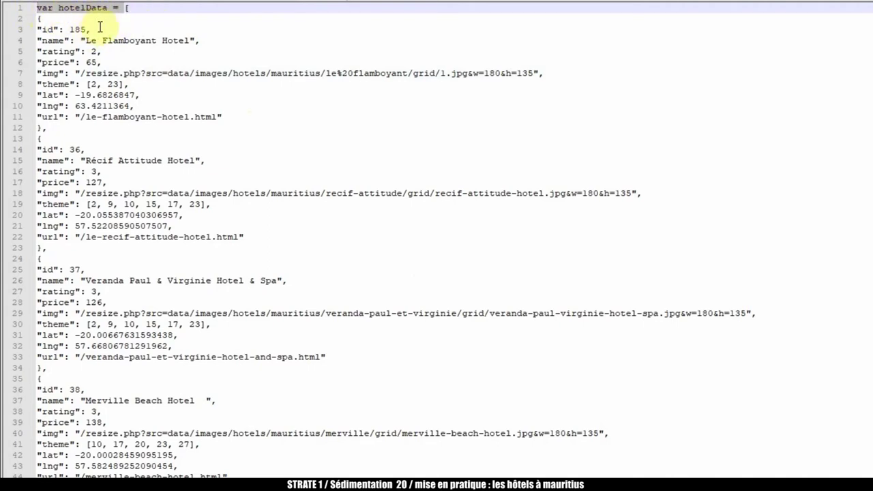
click(91, 32)
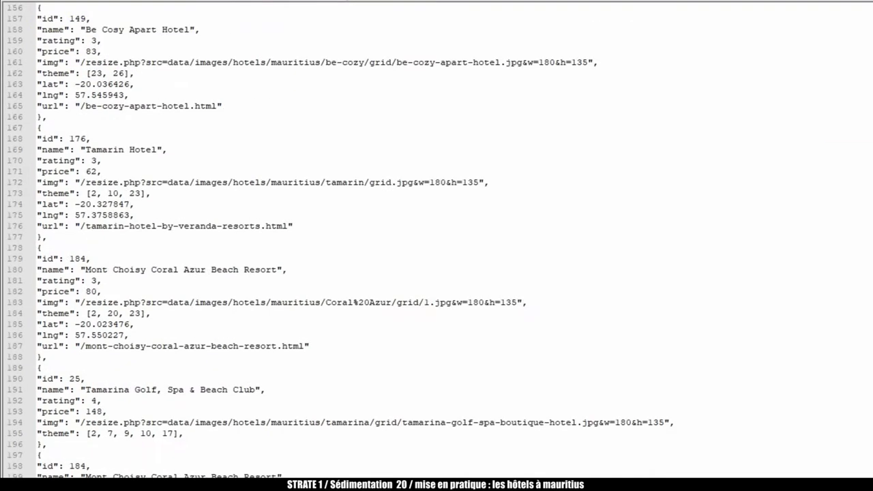
scroll(436, 239, down, 20)
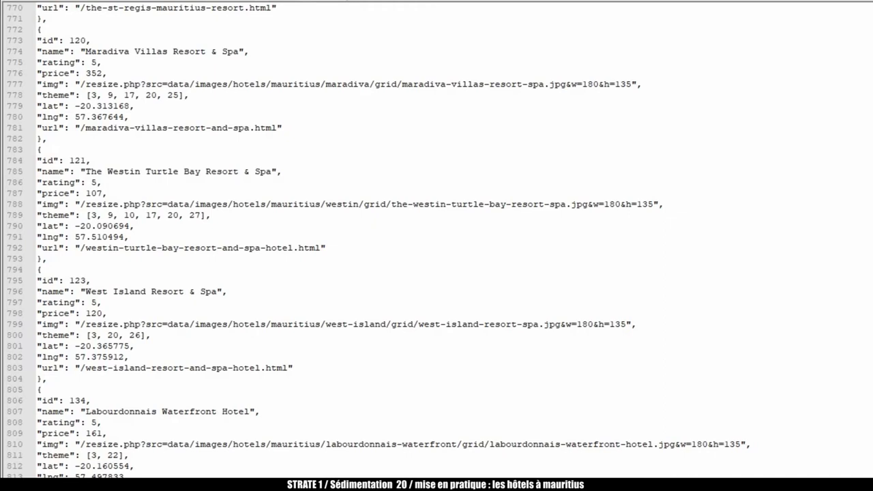
key(ctrl+a)
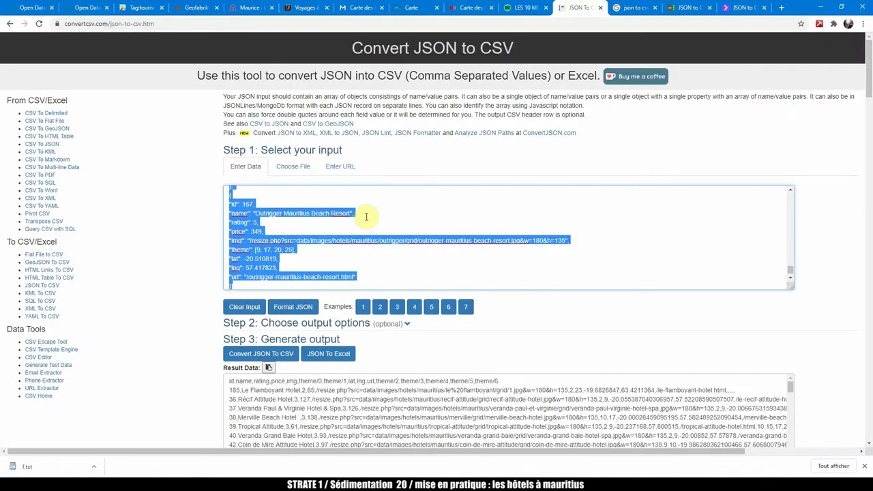
click(366, 216)
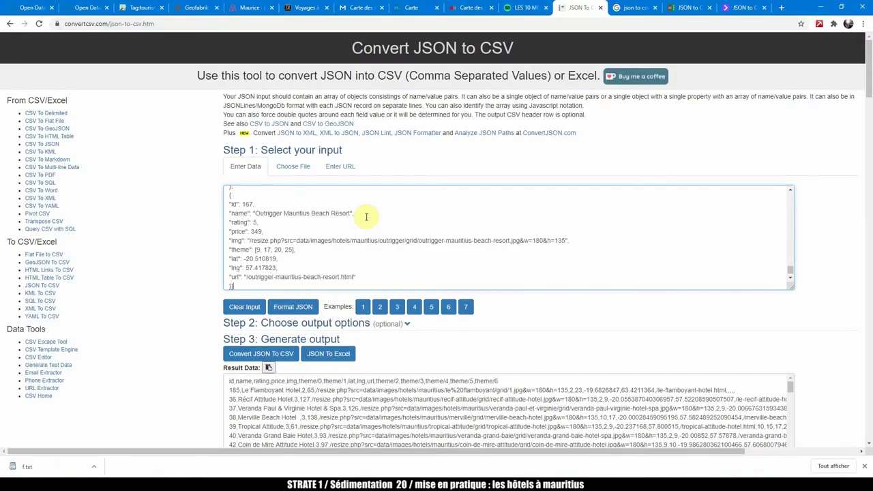
Check the converted hotel table and name the CSV result file ilemauricehotels.
scroll(309, 288, down, 5)
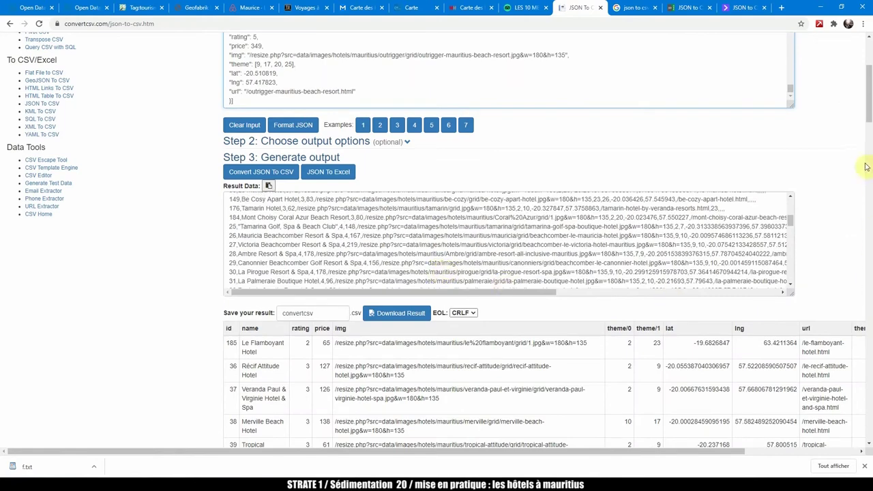
scroll(867, 167, down, 3)
scroll(682, 263, up, 1)
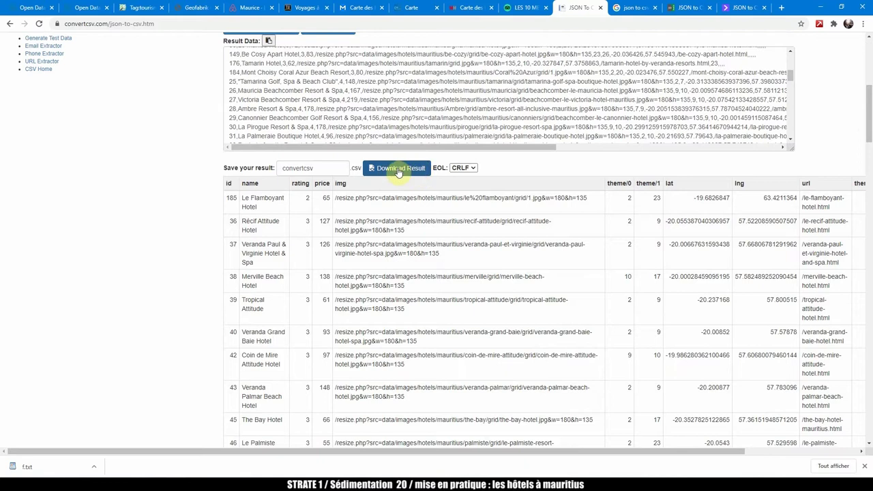
scroll(312, 190, up, 1)
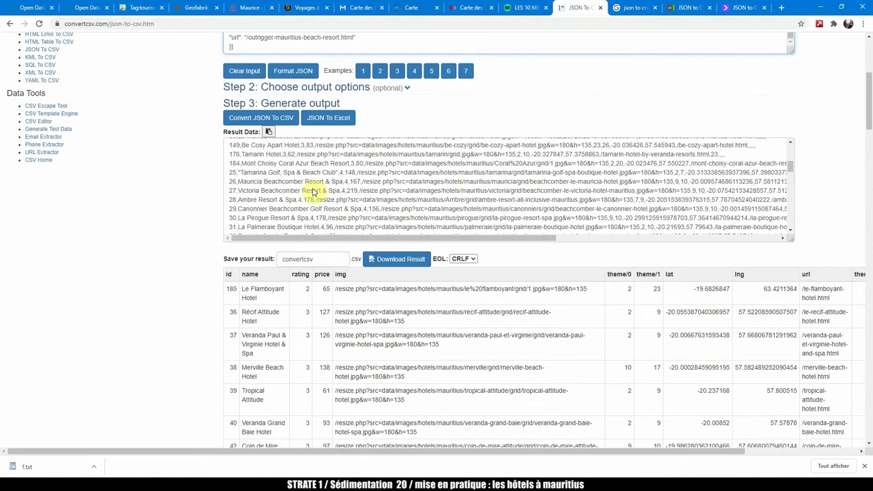
drag(321, 259, 263, 259)
text(ilemauricehotels)
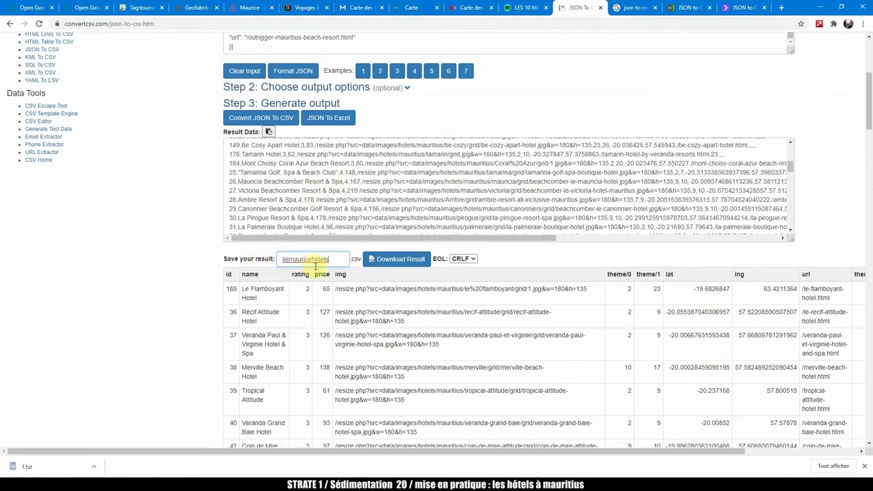
Download the converted result as ilemauricehotels.csv and place it in the MAURICE Hotels folder.
click(400, 261)
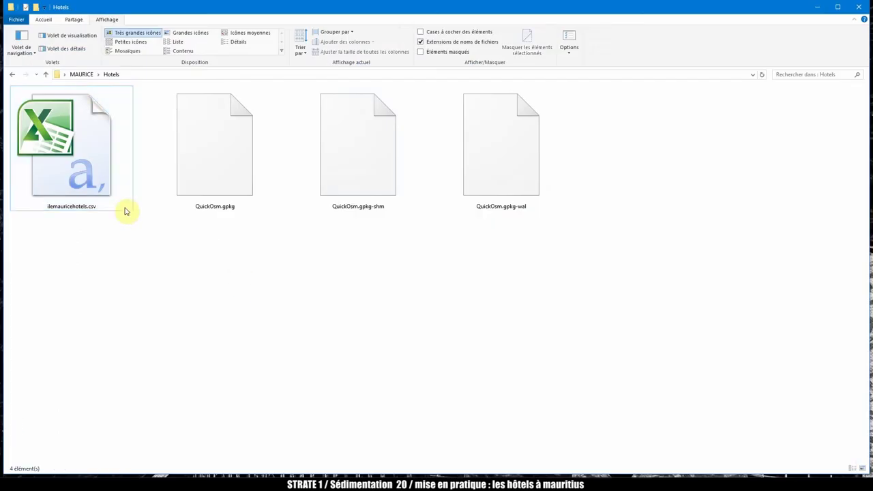
drag(82, 157, 92, 194)
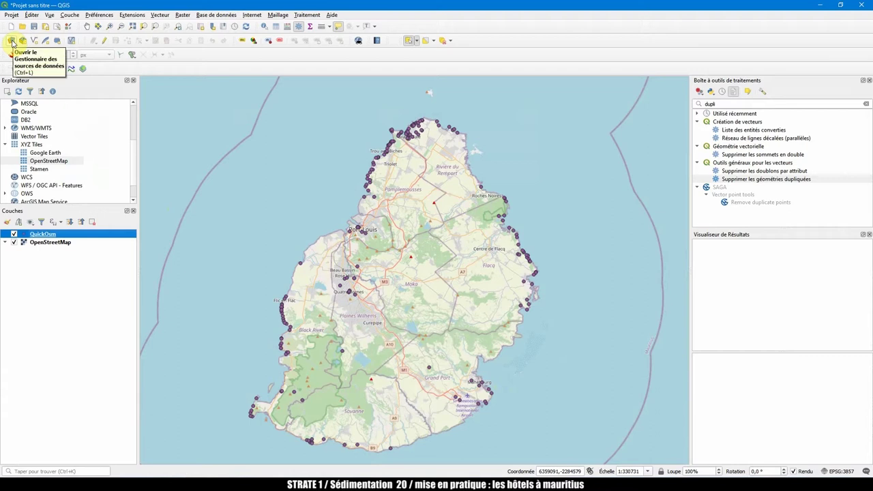
Switch to QGIS and load ilemauricehotels.csv from the Hotels folder as a delimited text data source.
click(13, 42)
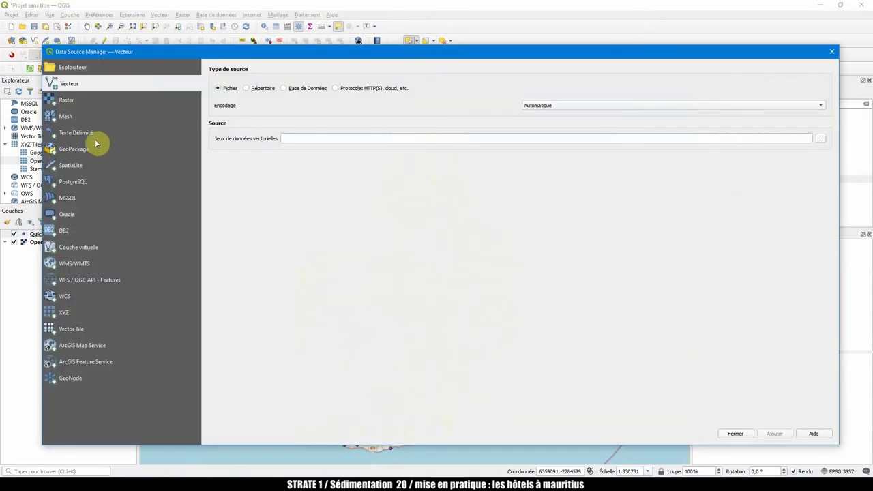
click(68, 133)
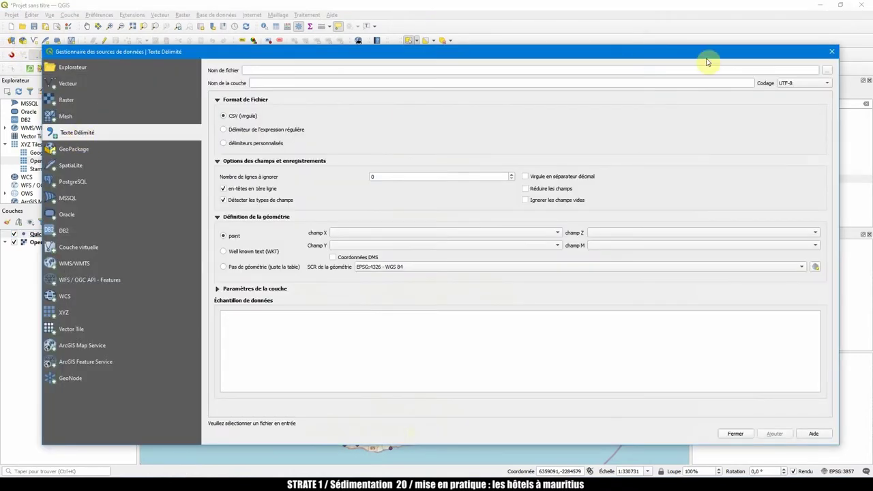
click(826, 70)
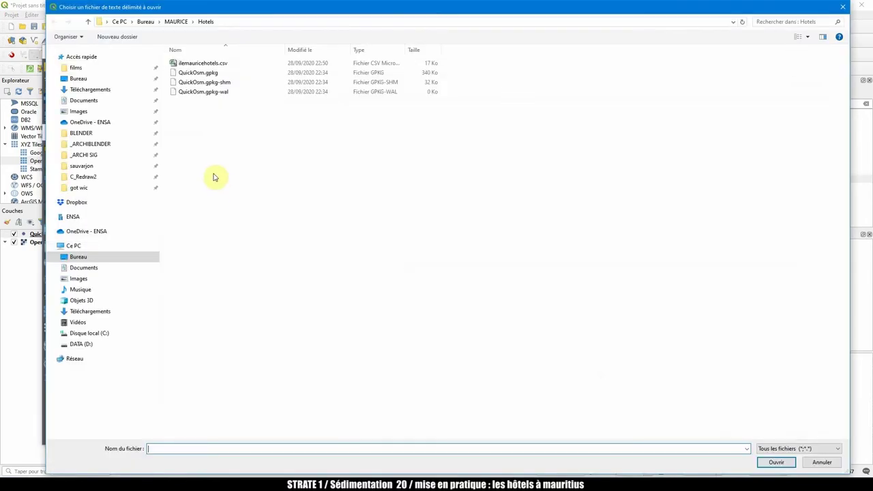
key(Escape)
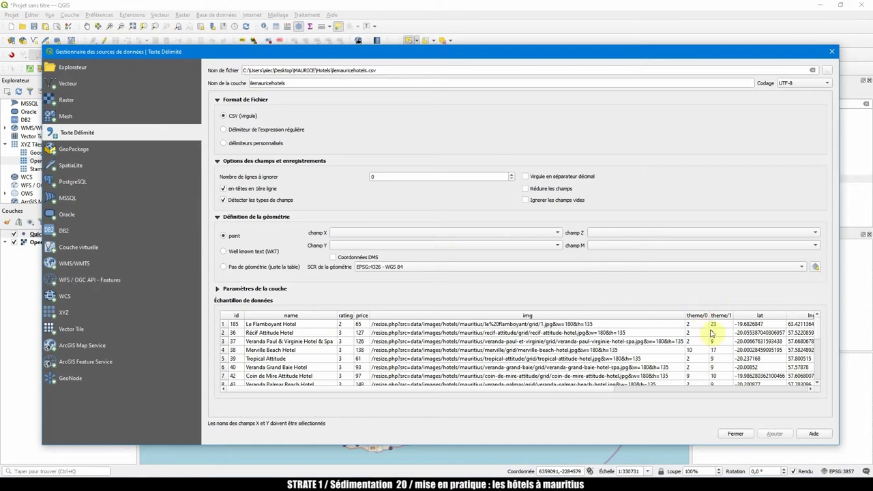
mouse_move(499, 53)
mouse_down()
mouse_move(503, 43)
mouse_move(511, 56)
mouse_move(505, 49)
mouse_up()
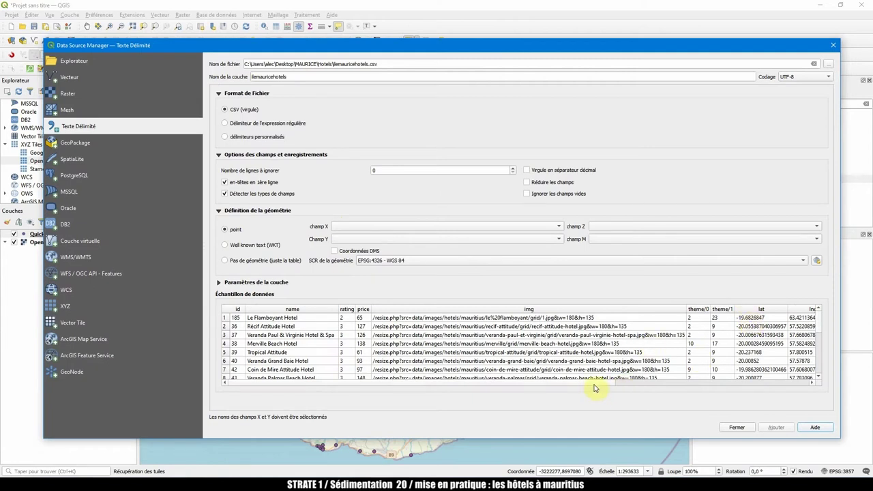
Set the point geometry's X field to lng and its Y field to lat.
drag(594, 384, 657, 384)
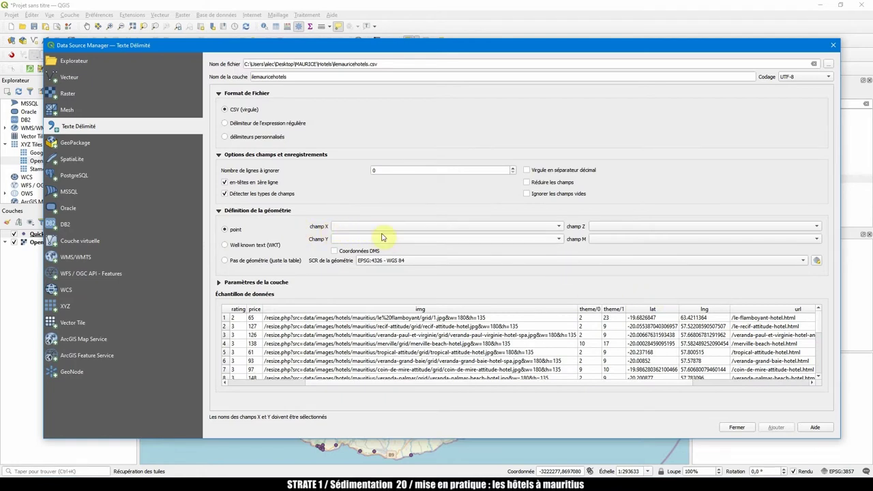
click(381, 227)
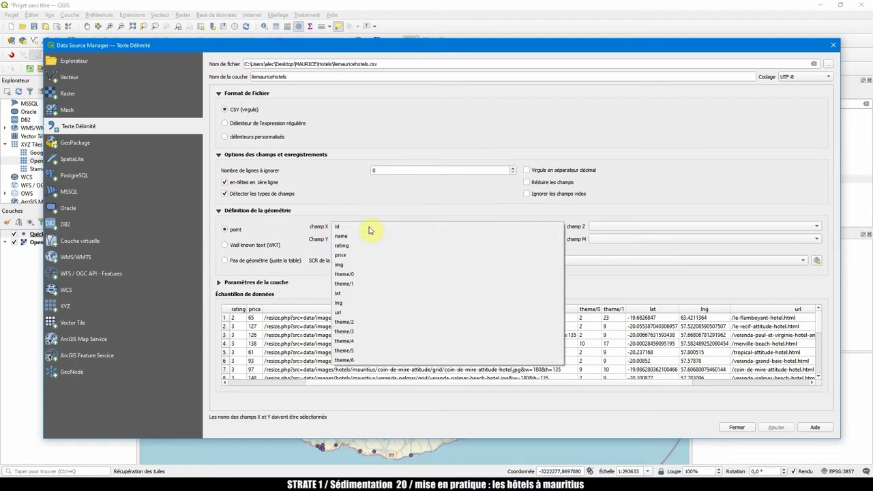
click(346, 303)
click(334, 240)
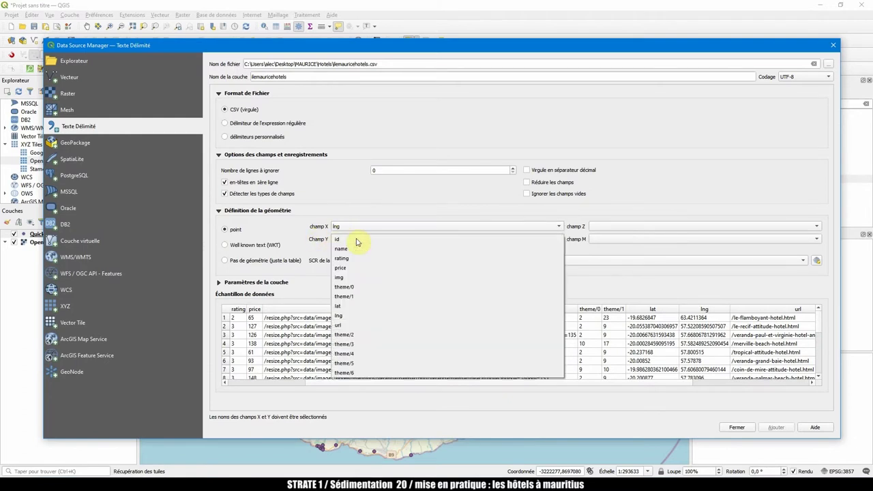
click(348, 305)
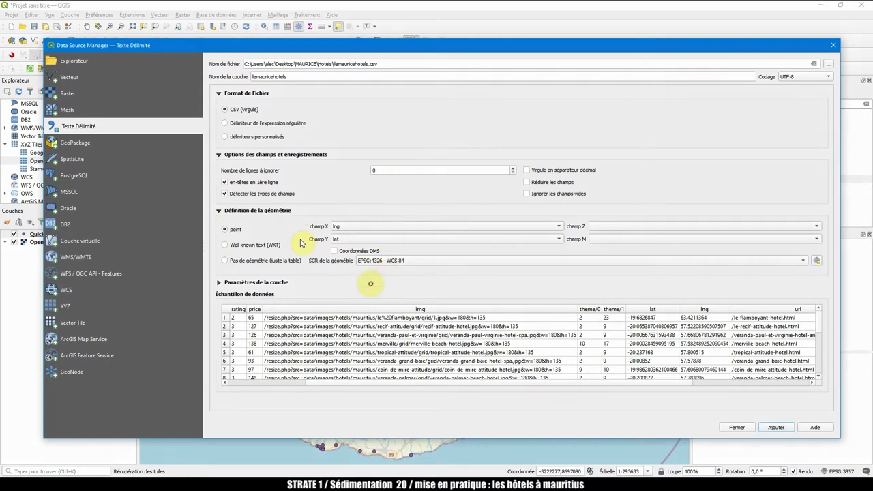
mouse_move(355, 320)
mouse_down()
mouse_move(537, 320)
mouse_move(522, 338)
mouse_up()
drag(352, 129, 335, 310)
mouse_move(351, 156)
mouse_down()
mouse_move(335, 133)
mouse_move(388, 155)
mouse_up()
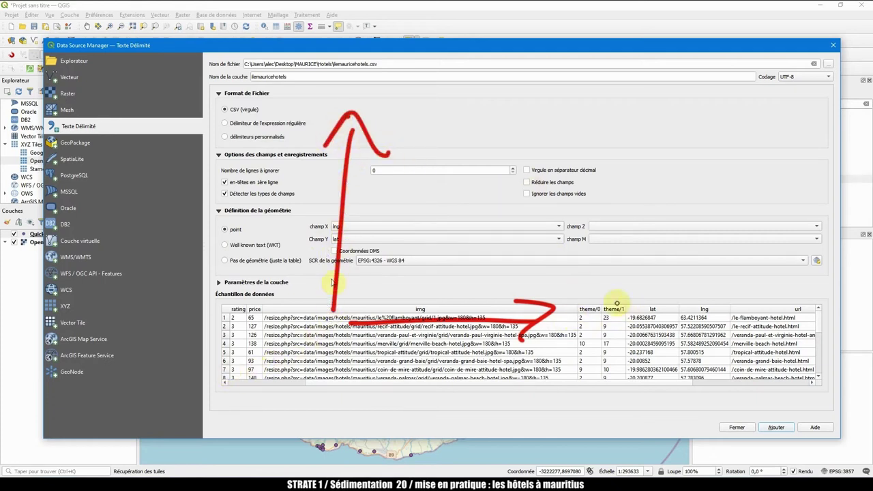
drag(592, 282, 636, 319)
drag(635, 276, 604, 356)
drag(243, 113, 304, 144)
mouse_move(299, 104)
mouse_down()
mouse_move(273, 219)
mouse_move(262, 222)
mouse_up()
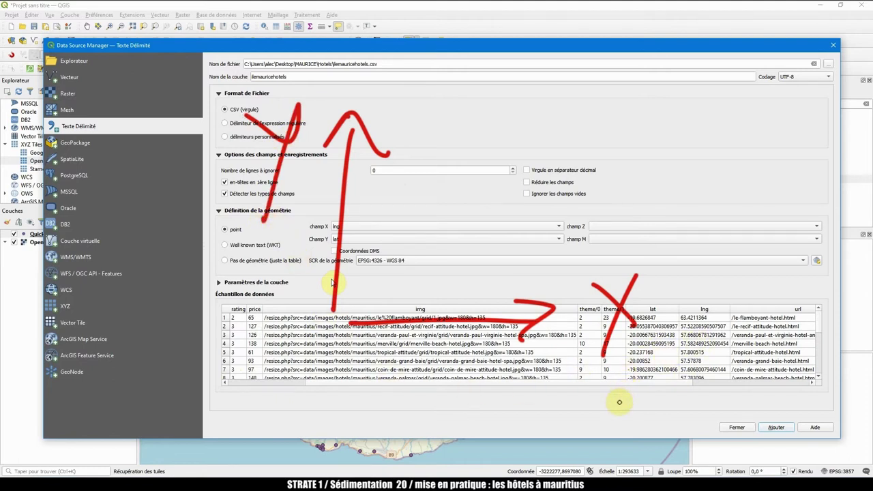
mouse_move(631, 369)
mouse_down()
mouse_move(627, 418)
mouse_move(705, 399)
mouse_move(672, 429)
mouse_up()
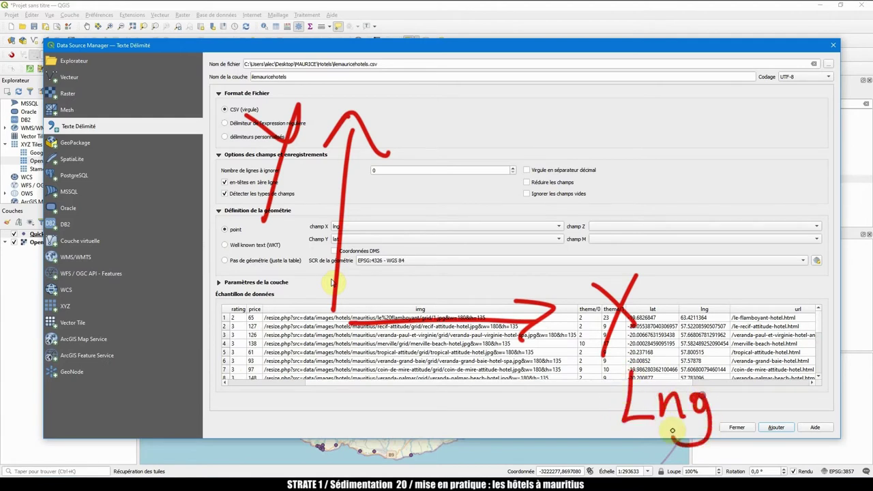
mouse_move(225, 30)
mouse_down()
mouse_move(235, 86)
mouse_move(256, 74)
mouse_move(268, 85)
mouse_up()
mouse_move(281, 33)
mouse_down()
mouse_move(285, 87)
mouse_move(300, 56)
mouse_up()
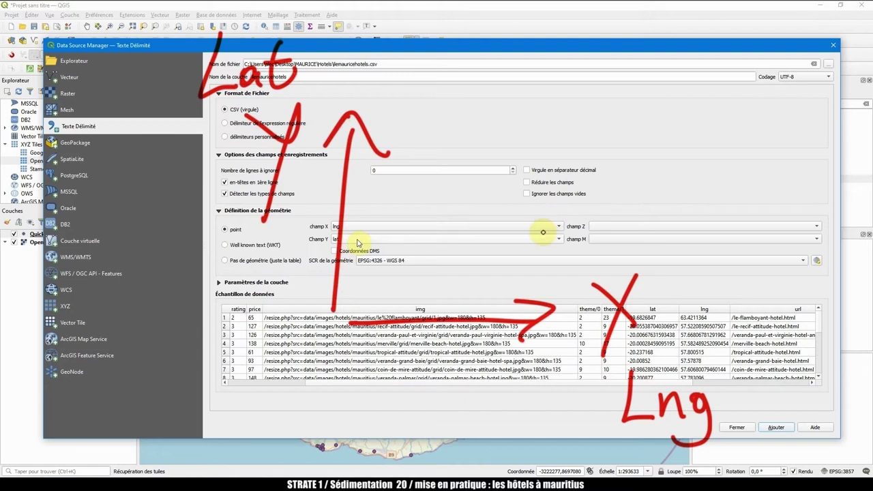
key(Escape)
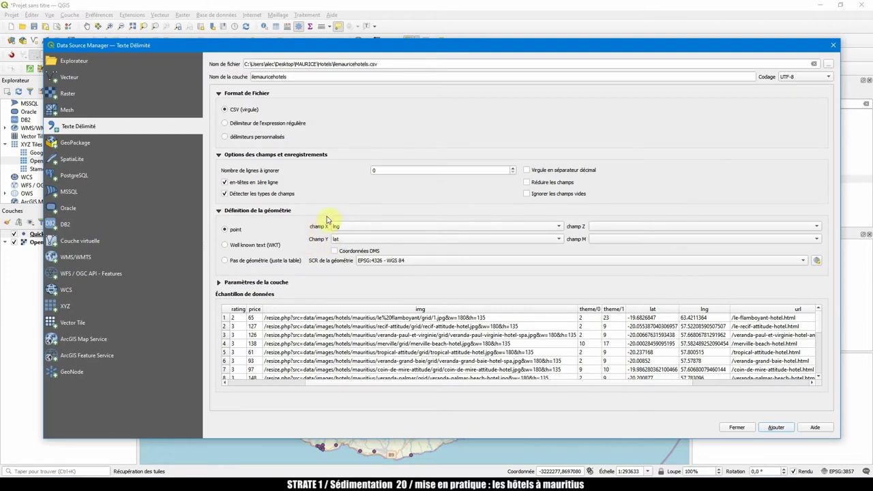
Add the ilemauricehotels layer to the project, close the data source manager and zoom to the layer's extent.
click(777, 428)
click(738, 428)
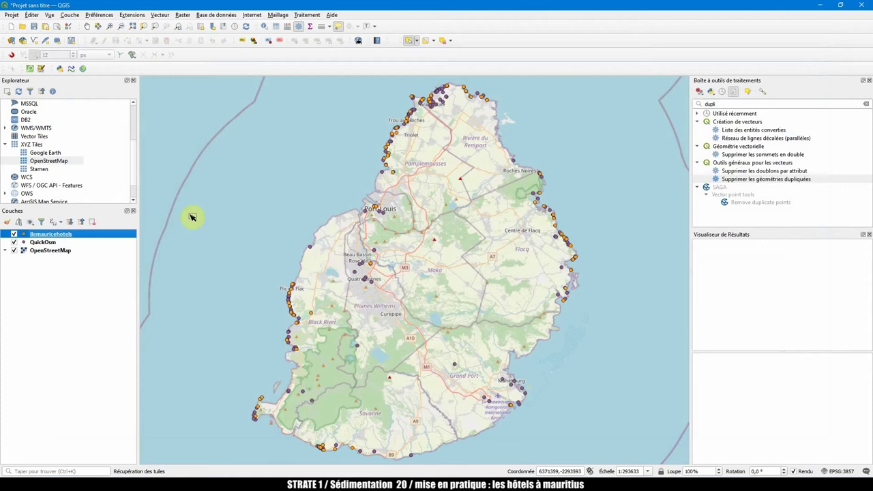
right_click(45, 235)
click(60, 239)
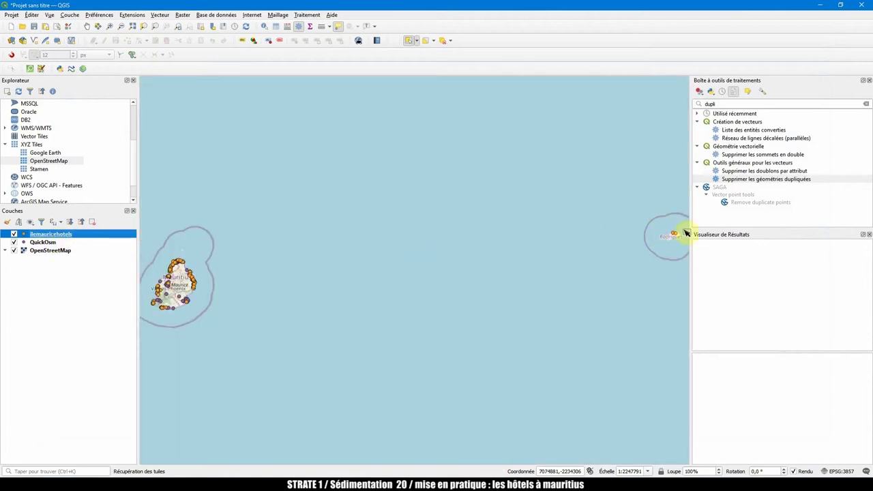
Inspect the hotel point beside Maritim Hotel in the ilemauricehotels attribute table, moving its record to the top and widening the name column.
scroll(422, 352, up, 2)
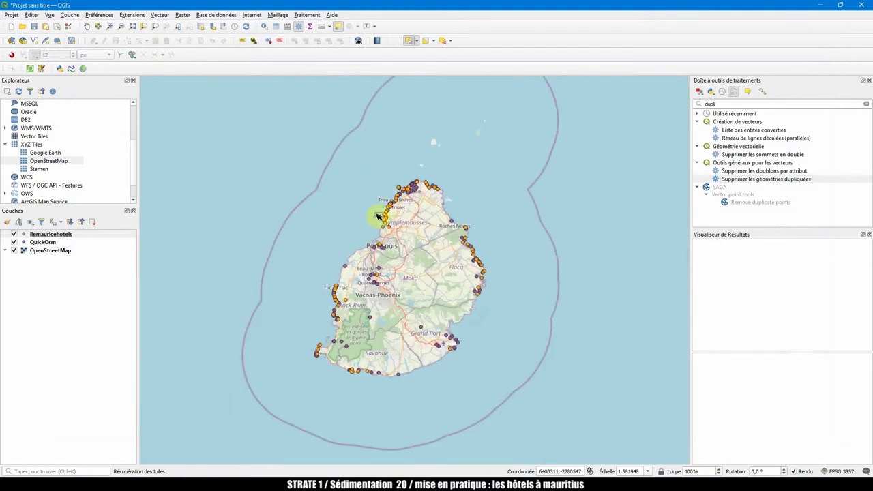
scroll(409, 229, up, 2)
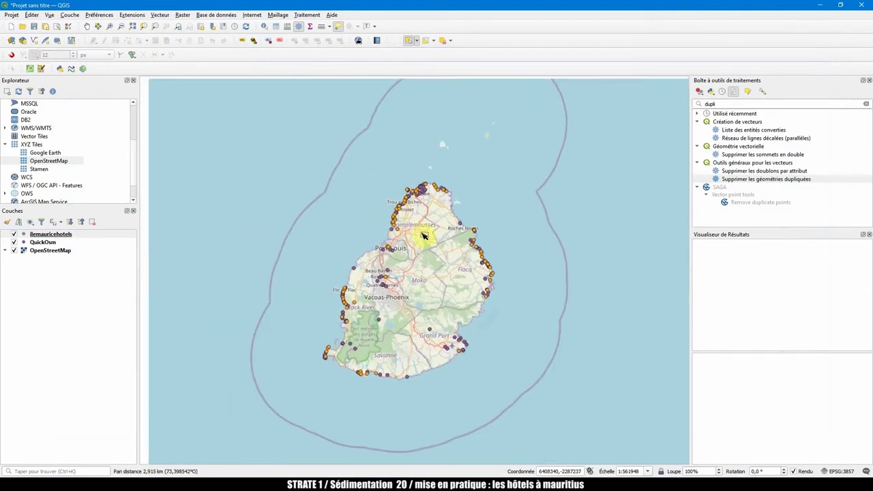
scroll(435, 195, up, 6)
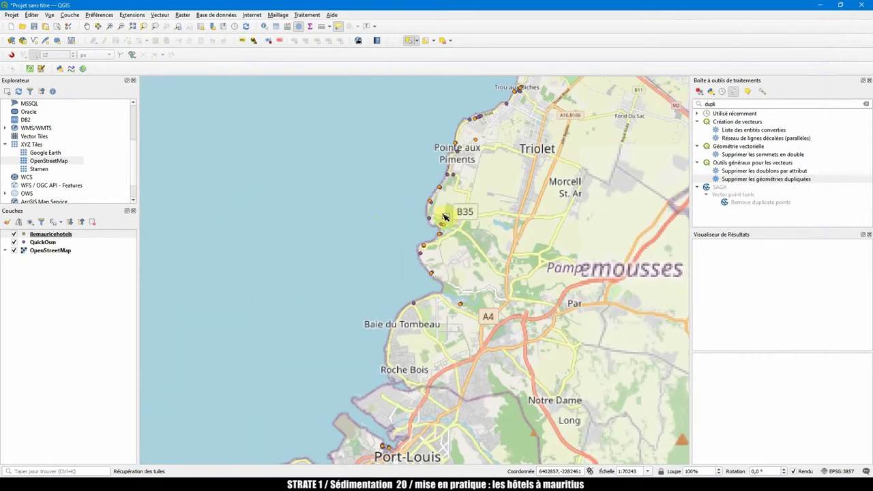
scroll(362, 235, up, 1)
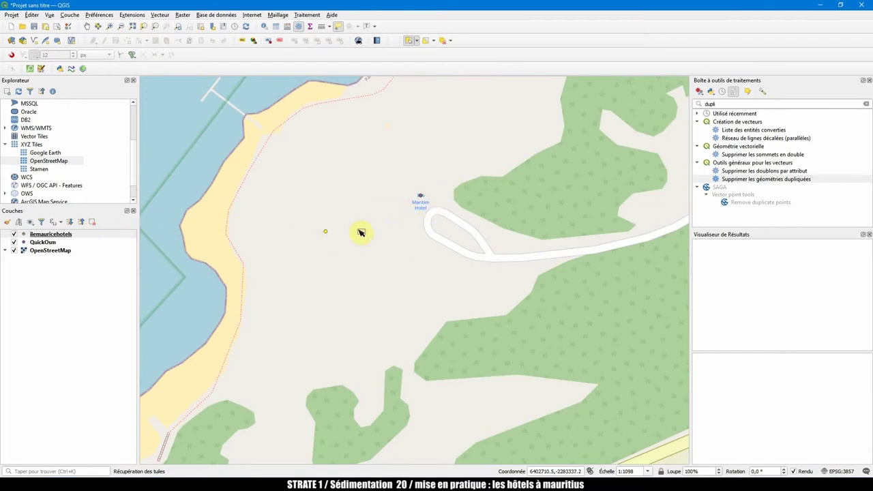
click(51, 234)
right_click(51, 234)
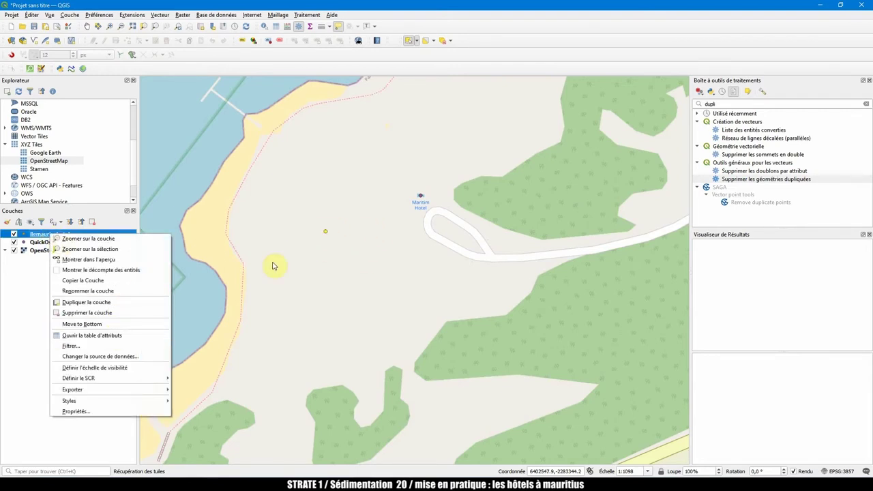
click(87, 337)
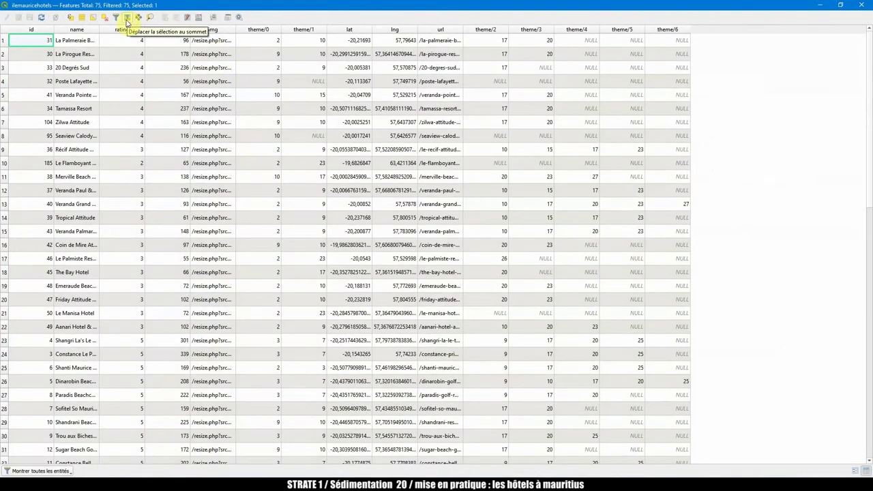
click(126, 22)
double_click(100, 29)
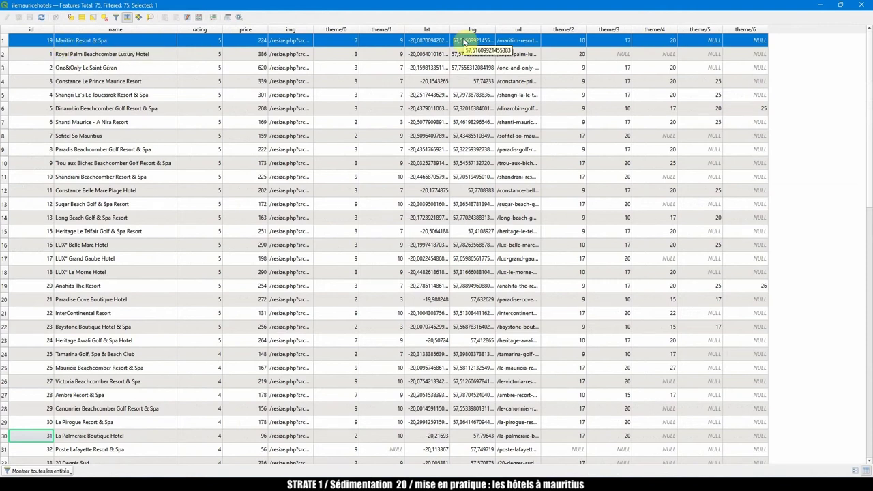
click(863, 4)
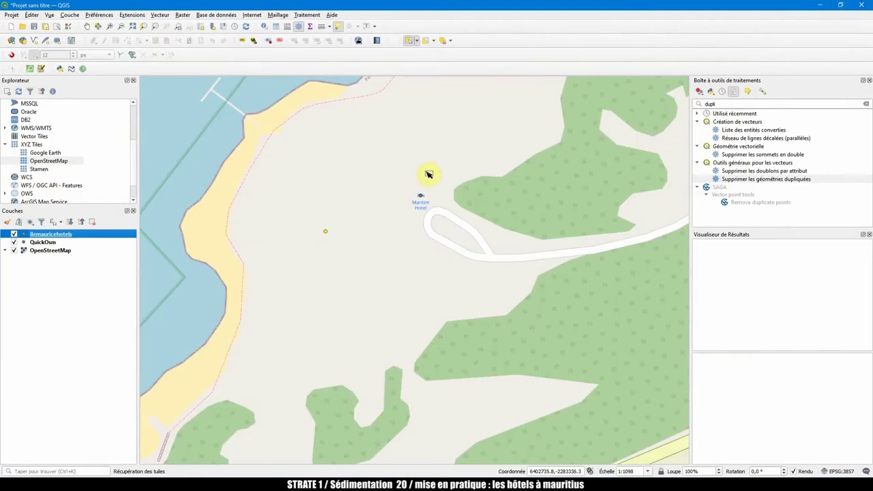
Compare the ilemauricehotels points with the neighbouring QuickOsm points around Réserve Marine de Balaclava by selecting them in turn.
drag(457, 165, 260, 285)
scroll(408, 237, down, 3)
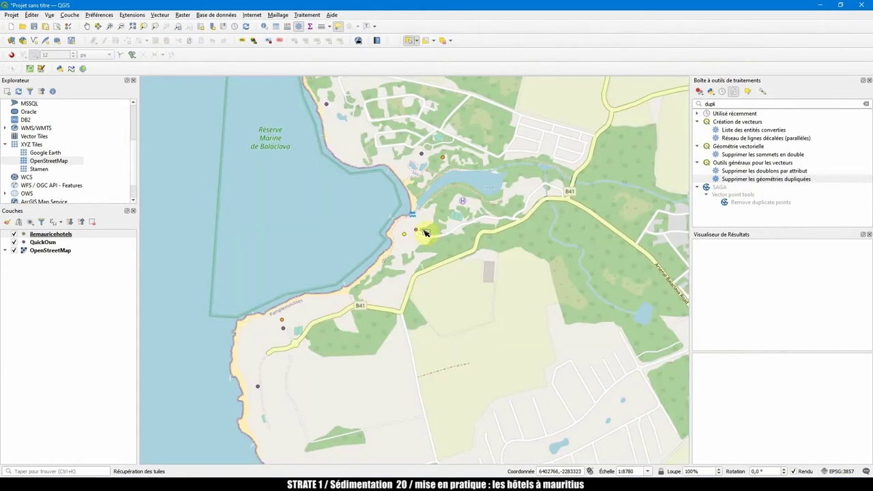
drag(470, 127, 395, 191)
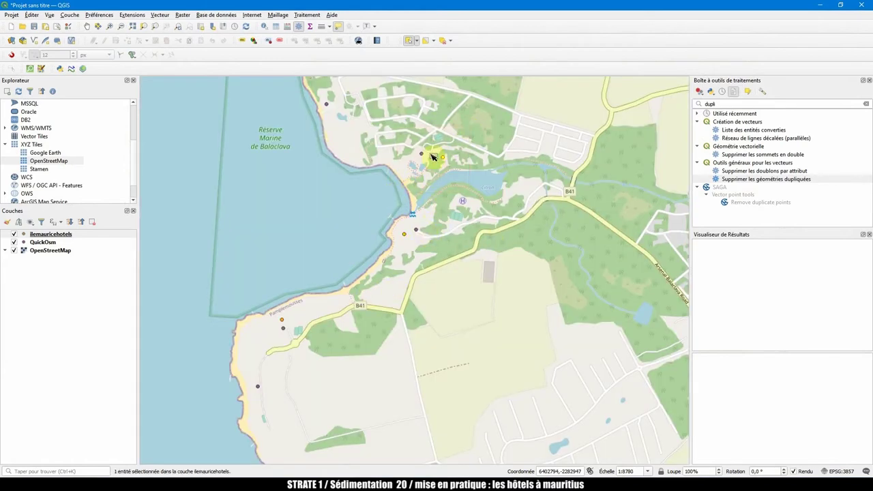
drag(300, 312, 273, 347)
scroll(362, 287, down, 1)
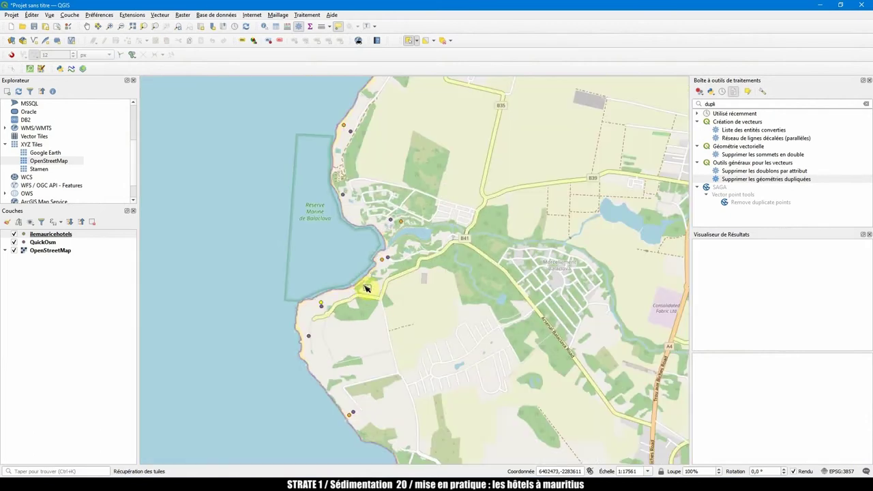
scroll(421, 286, down, 1)
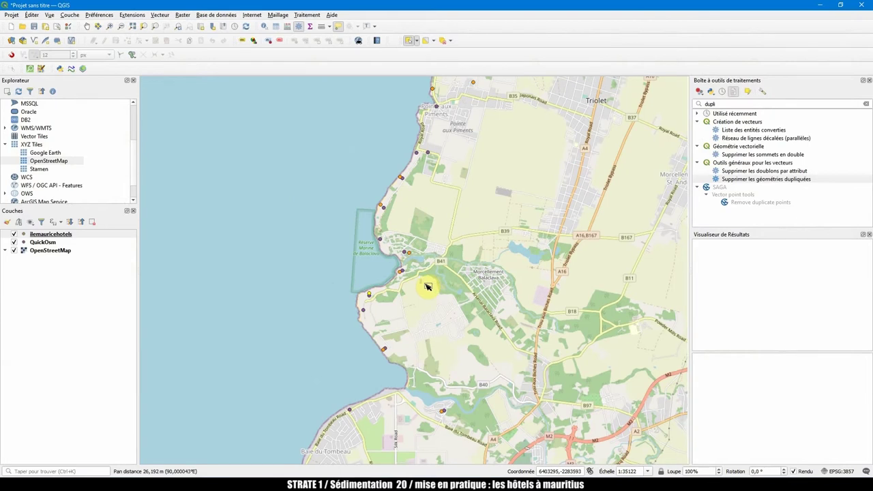
scroll(365, 288, down, 1)
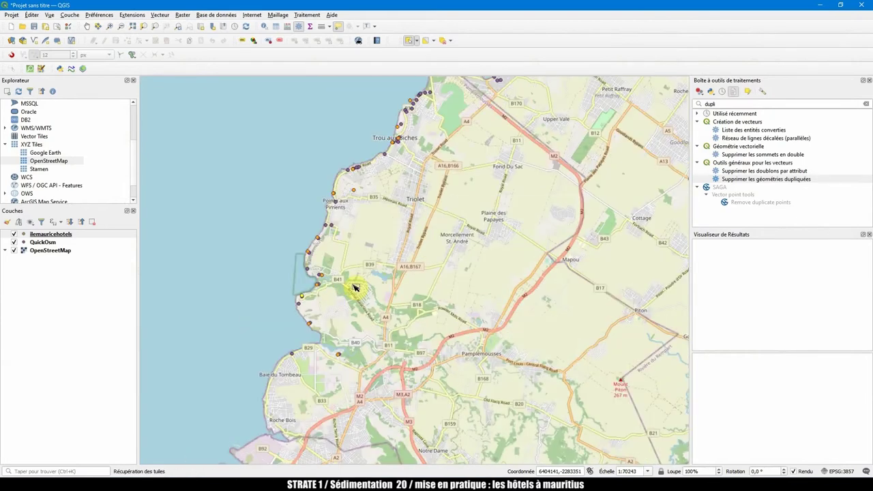
Show the feature count for the ilemauricehotels and QuickOsm layers.
click(48, 235)
right_click(48, 236)
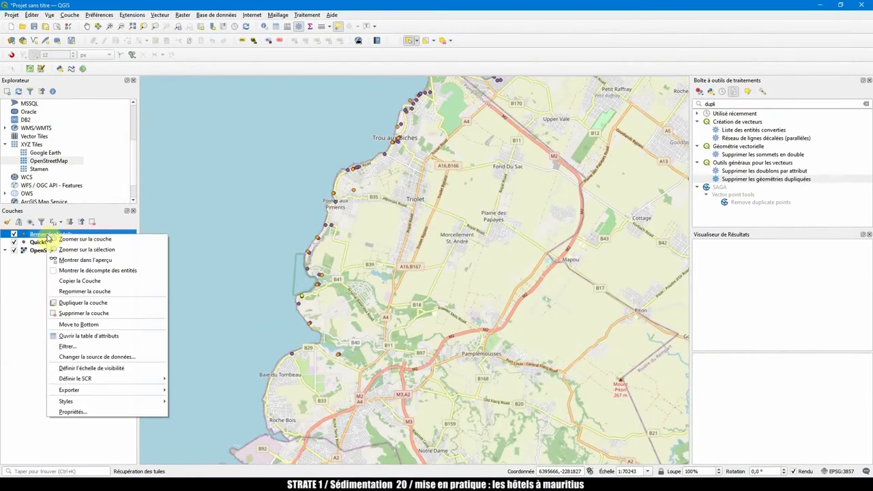
click(61, 271)
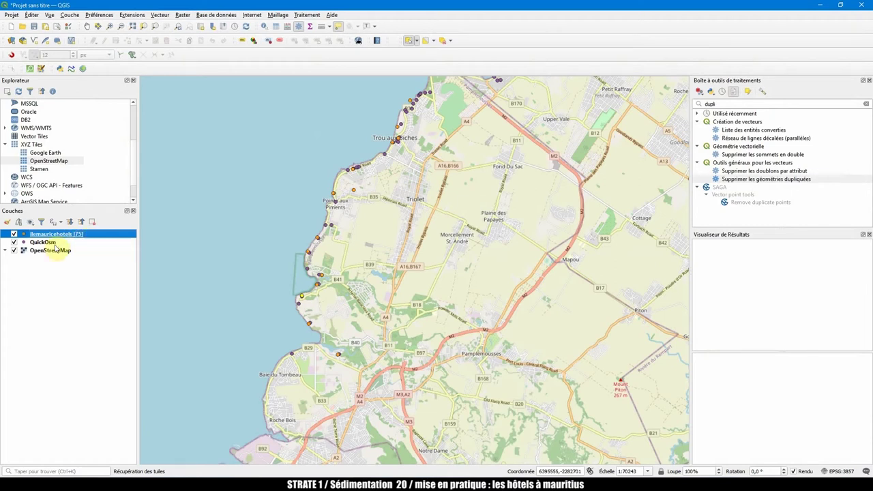
click(50, 245)
right_click(60, 247)
click(113, 285)
Open the attribute table of the ilemauricehotels layer to examine its fields.
click(85, 235)
right_click(63, 234)
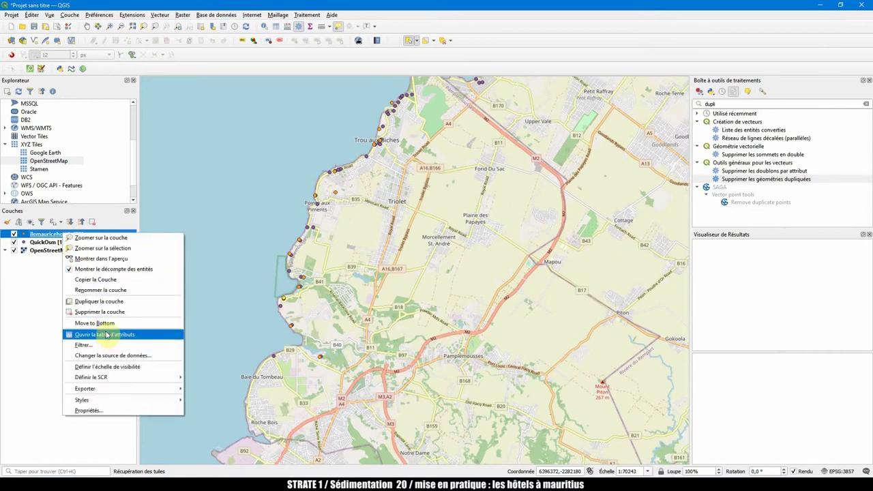
click(106, 334)
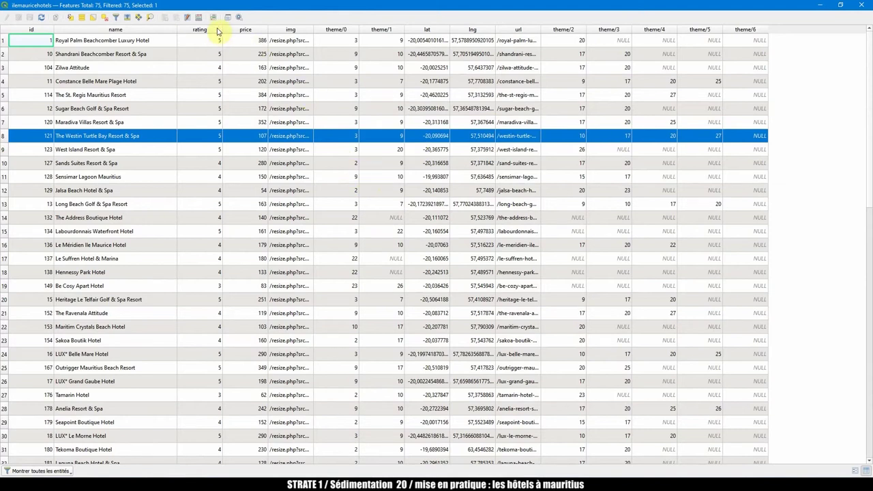
Widen the rating and price columns of the ilemauricehotels attribute table and sort the hotels by descending price.
drag(223, 28, 317, 27)
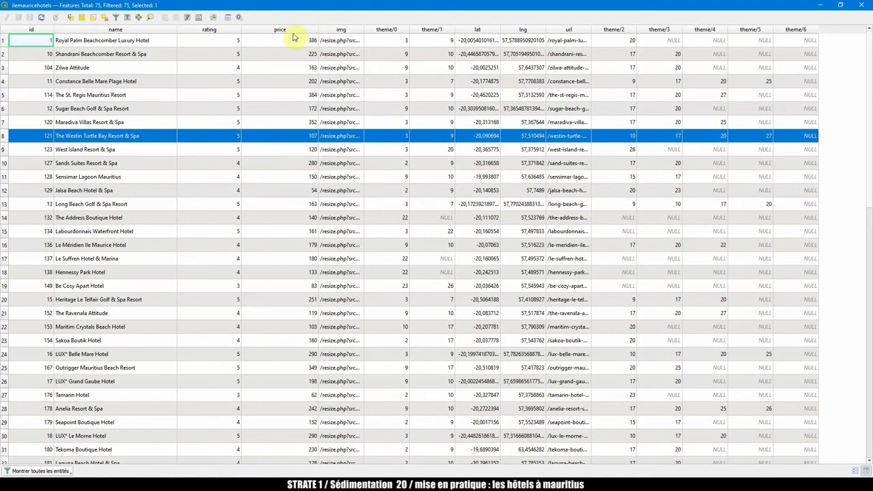
click(295, 30)
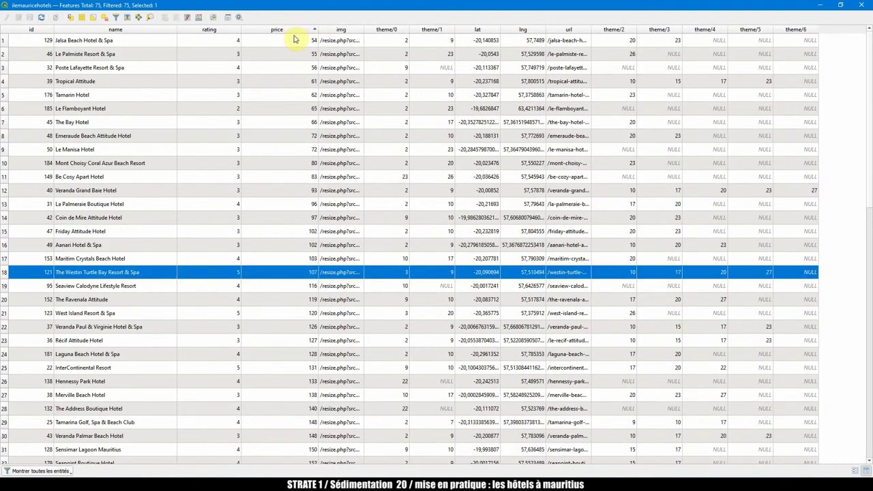
click(292, 30)
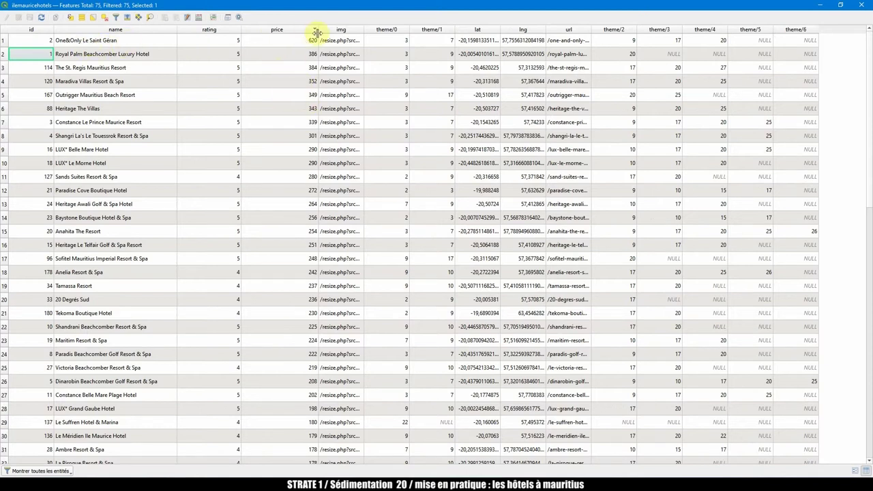
Select the most expensive hotel's record, then the cheapest hotel's record, and close the attribute table.
click(296, 43)
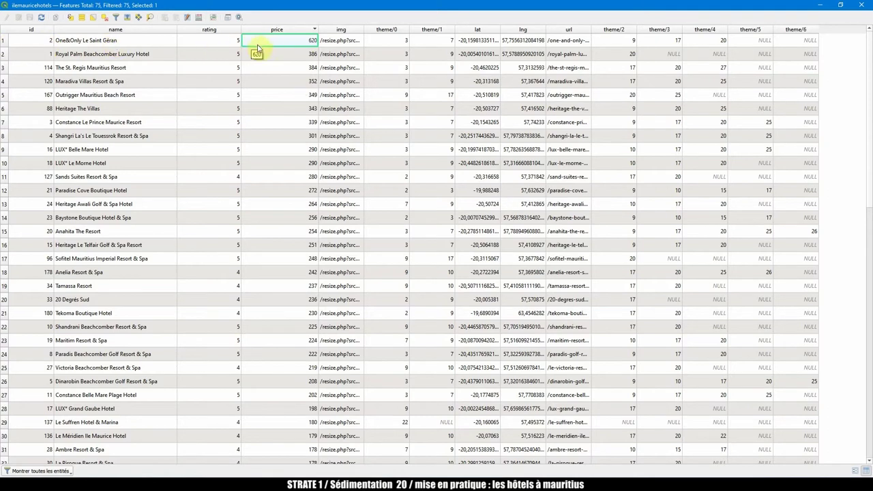
click(9, 42)
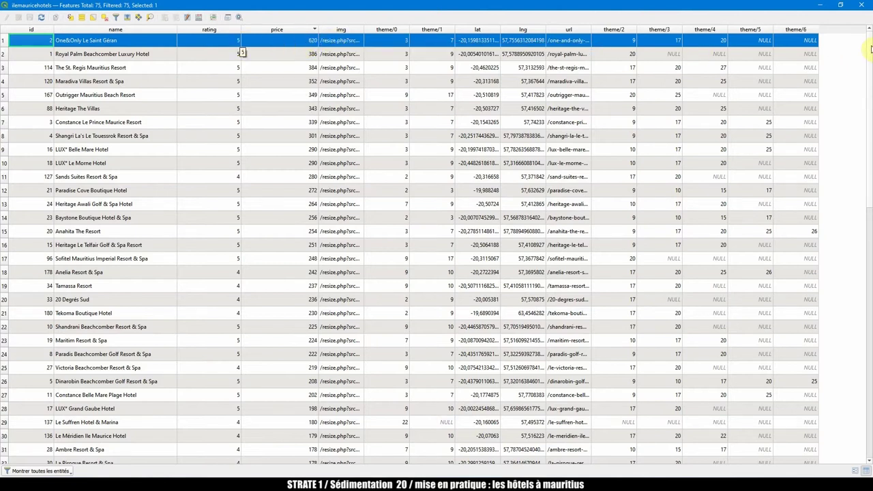
drag(871, 47, 871, 376)
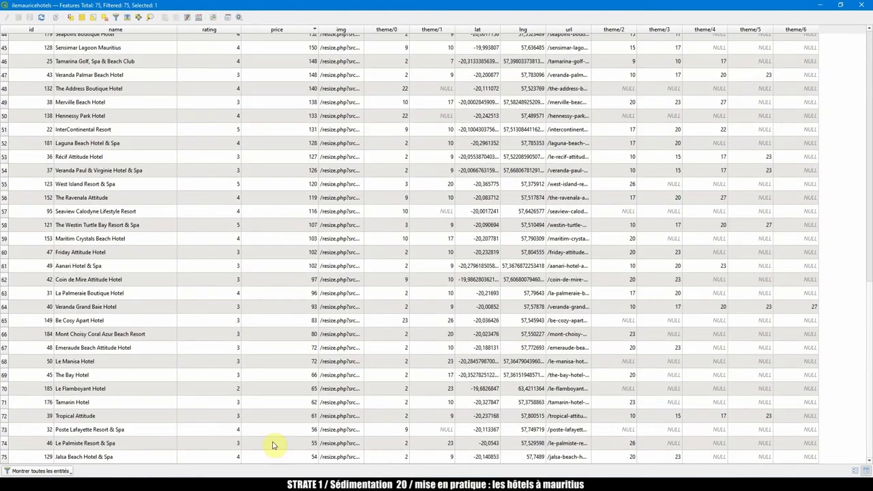
click(5, 457)
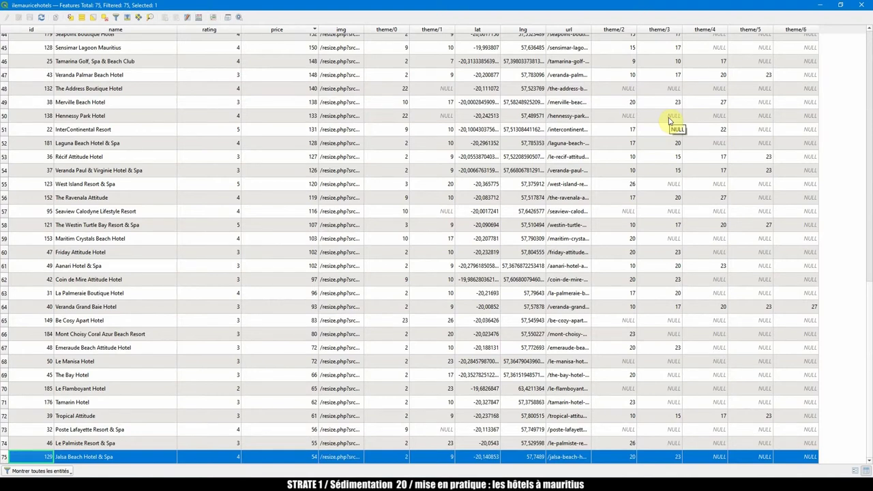
click(868, 4)
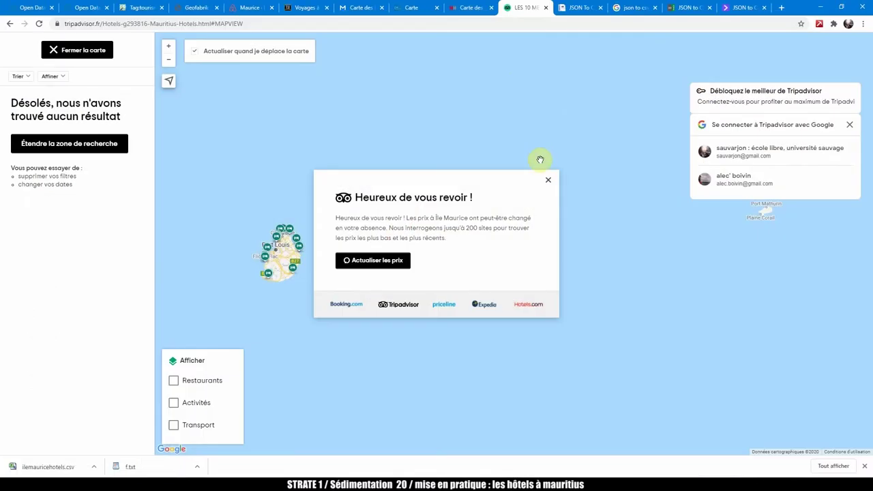
Switch to the Tripadvisor Mauritius hotel map in Chrome, dismiss the Google sign-in prompt, and examine the priced hotel markers.
key(alt+Tab)
click(849, 126)
scroll(478, 253, up, 2)
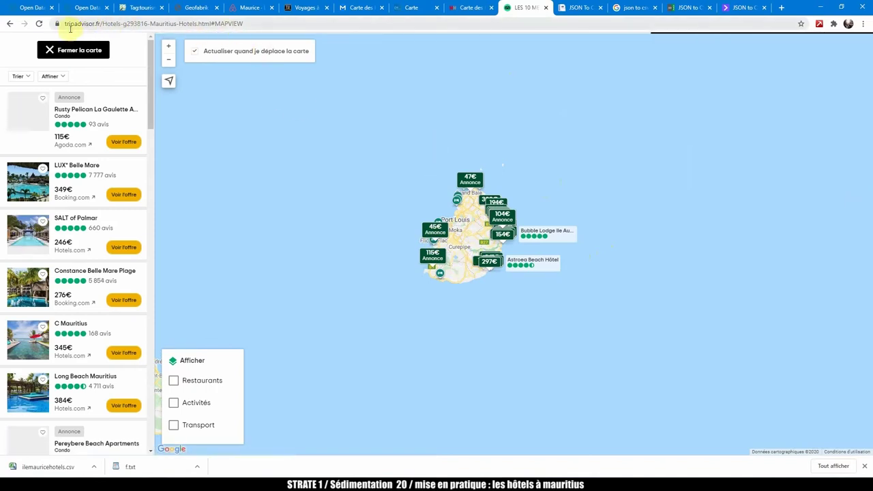
click(431, 257)
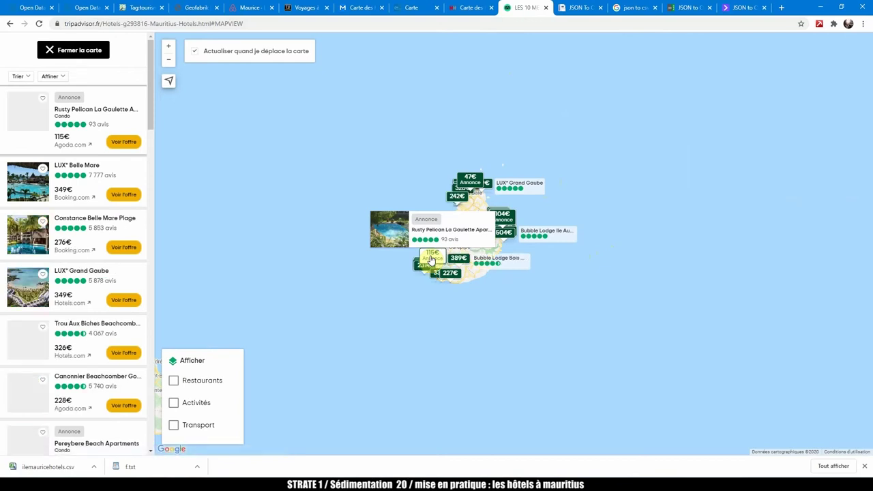
click(485, 145)
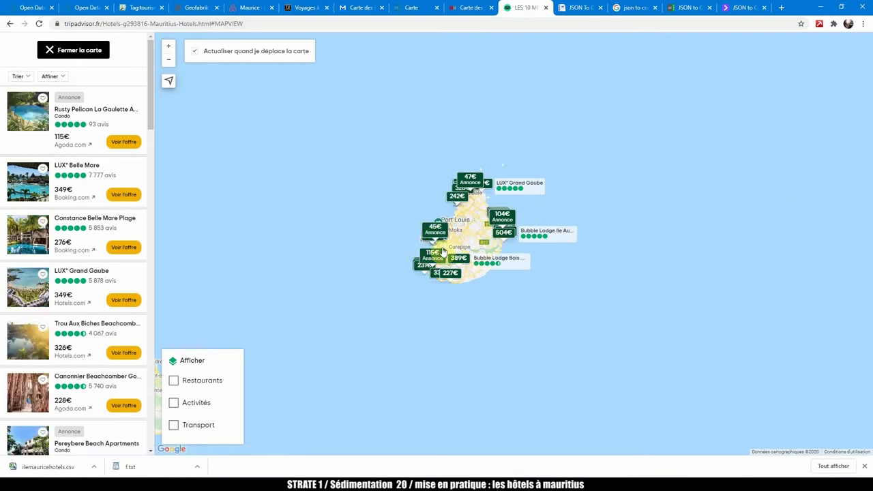
click(465, 298)
drag(453, 297, 330, 310)
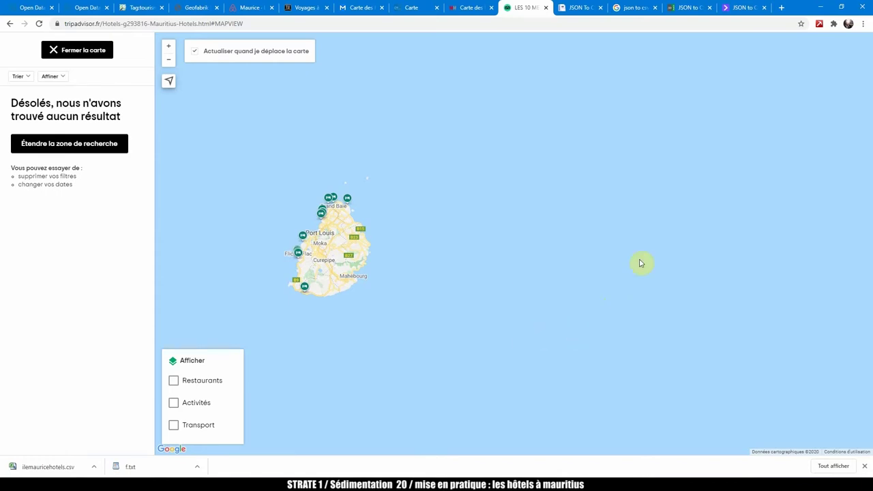
Open the browser's network inspector and shift the hotel map to capture the requests it sends.
key(F12)
drag(259, 279, 385, 275)
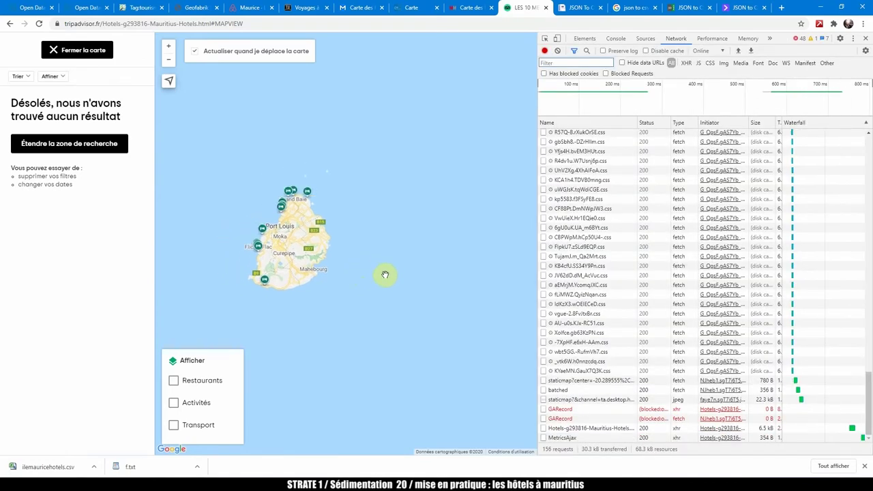
mouse_move(718, 299)
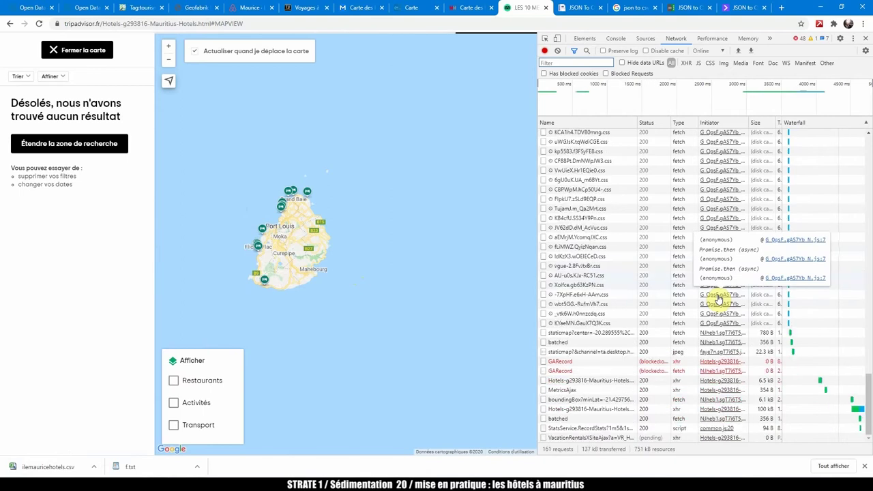
drag(347, 327, 389, 333)
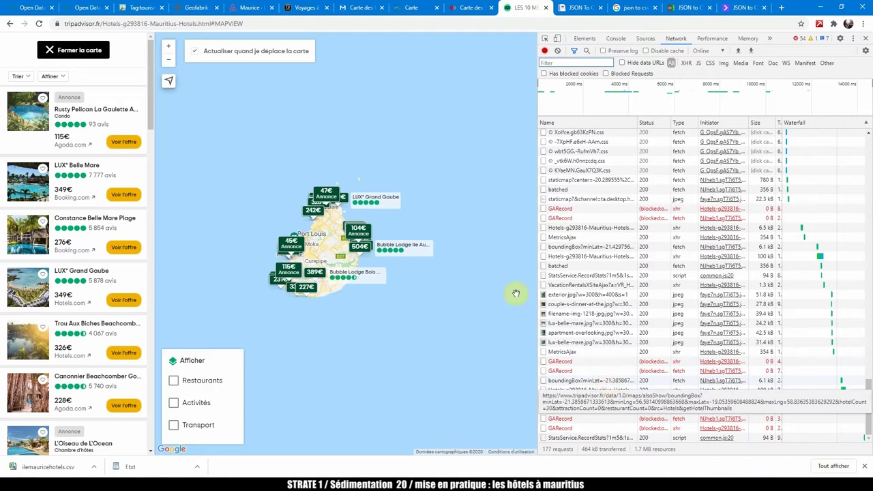
Zoom the hotel map into the north-west coast around Pointe aux Piments to load that area's hotels.
mouse_move(330, 216)
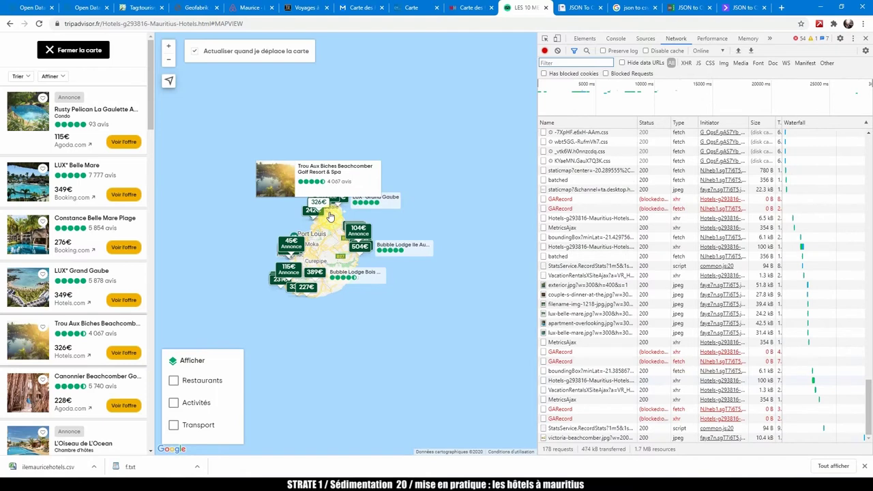
scroll(330, 217, up, 5)
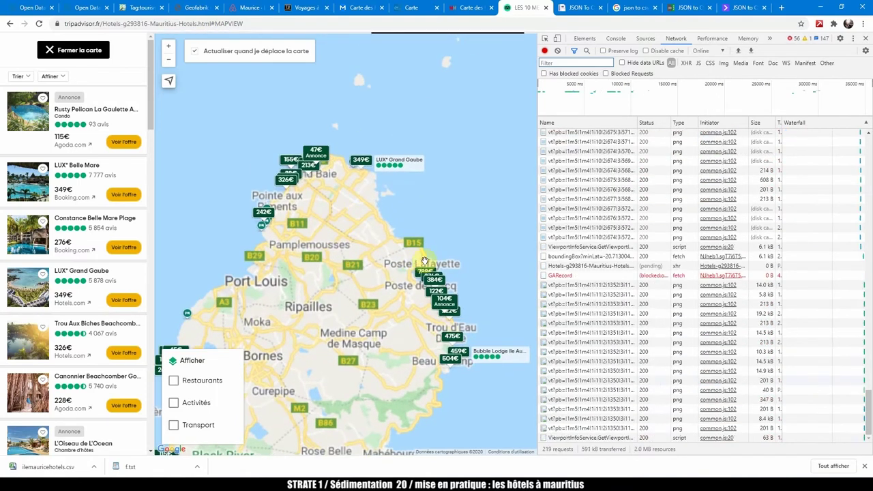
scroll(437, 273, up, 1)
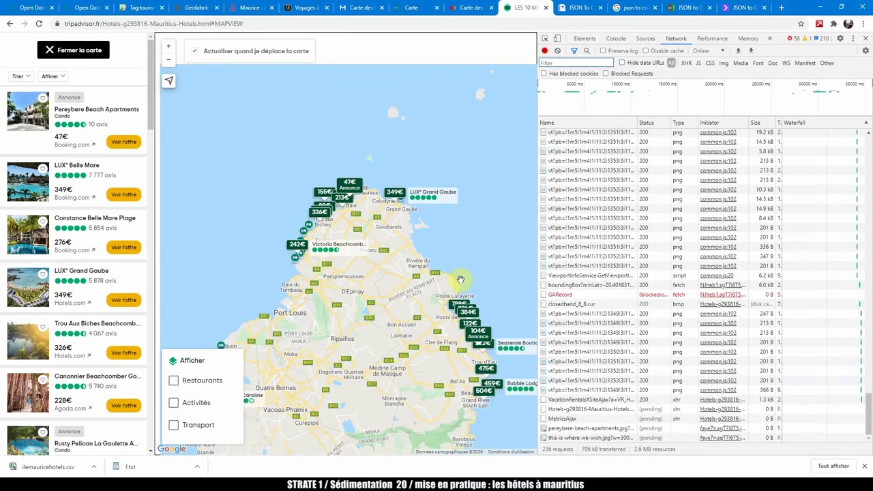
scroll(316, 266, up, 2)
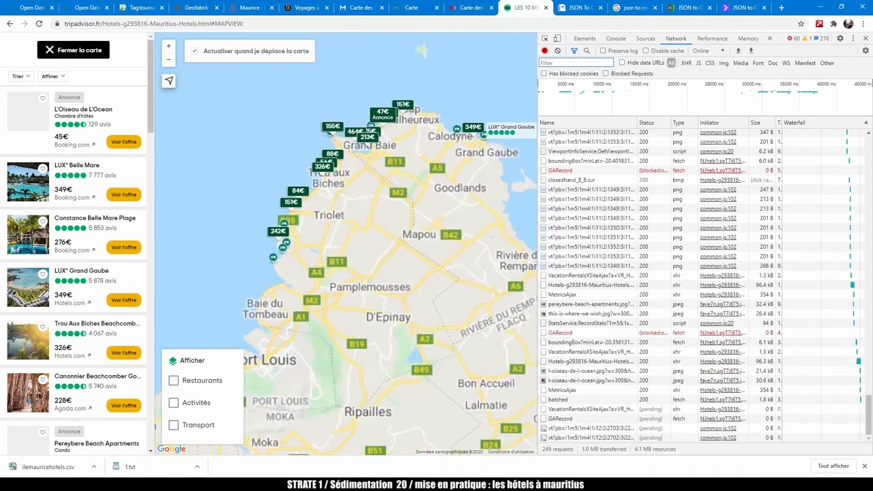
click(195, 51)
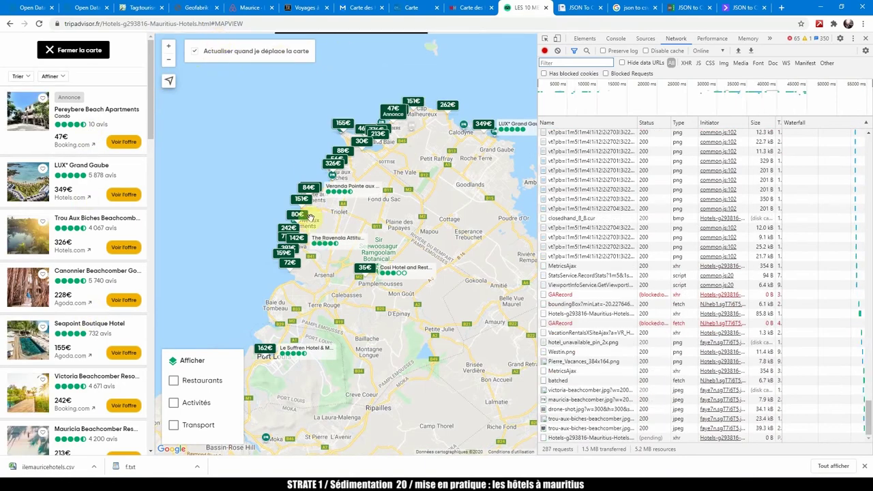
scroll(310, 217, up, 3)
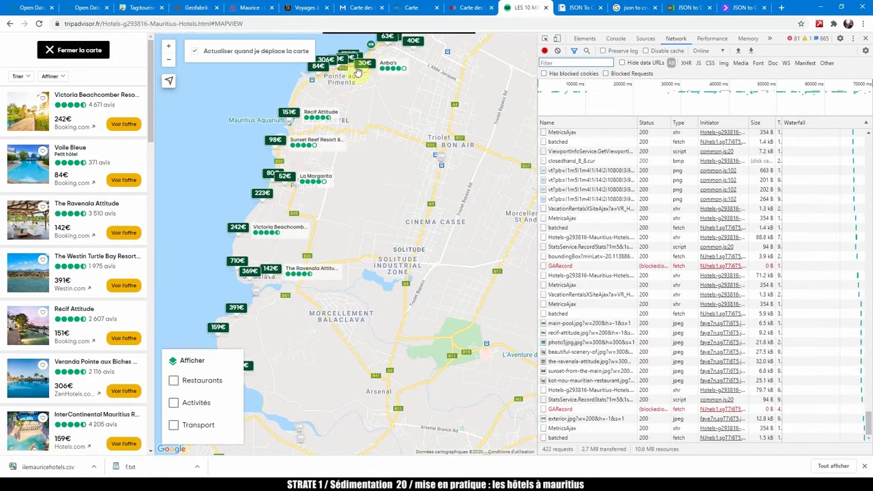
Copy the response of the latest boundingBox request and replace the whole content of the new 2 document in Notepad++ with it.
mouse_move(344, 72)
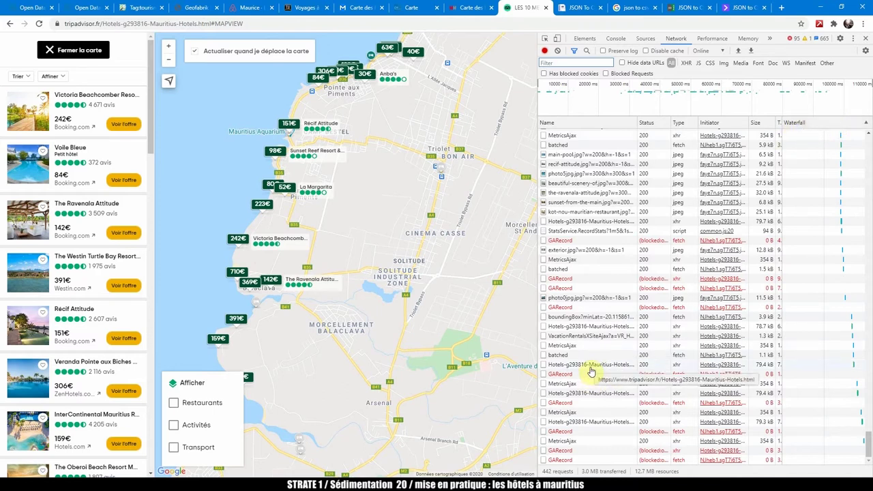
right_click(585, 317)
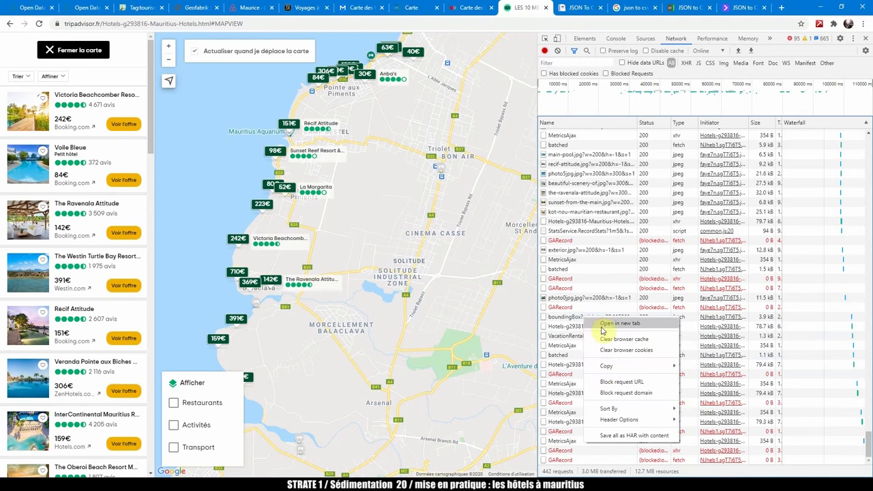
mouse_move(612, 367)
click(711, 346)
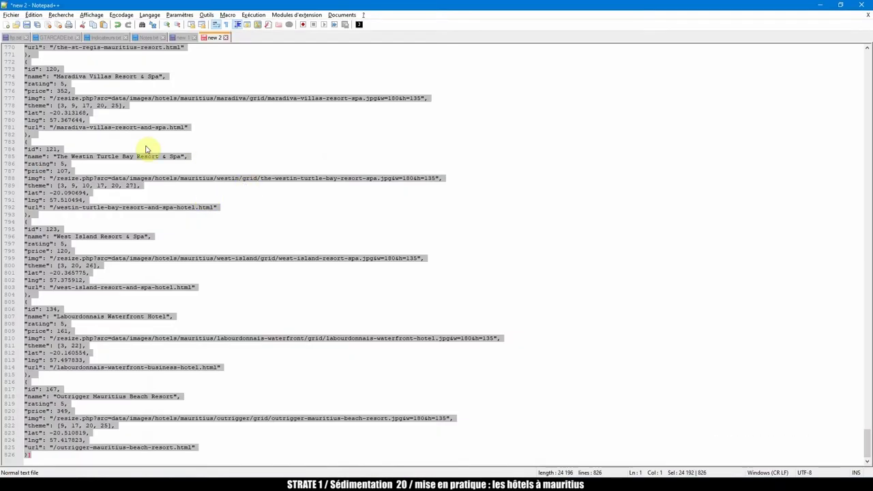
click(173, 141)
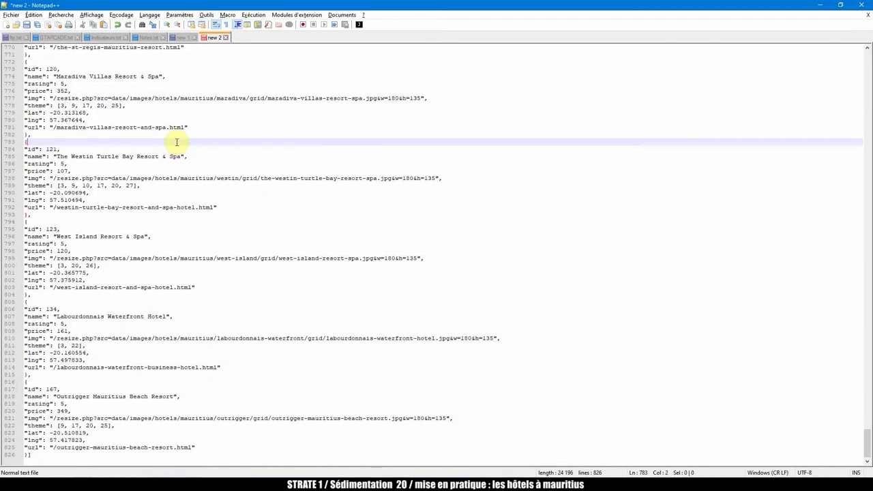
key(ctrl+a)
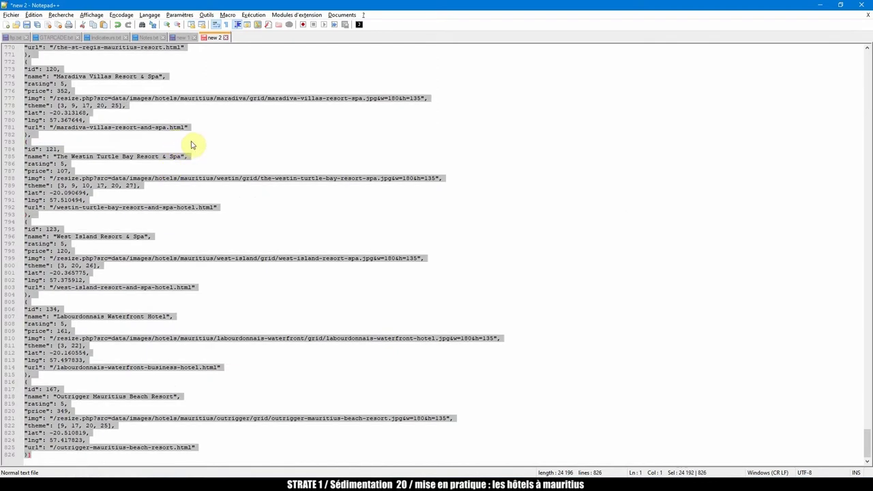
key(ctrl+v)
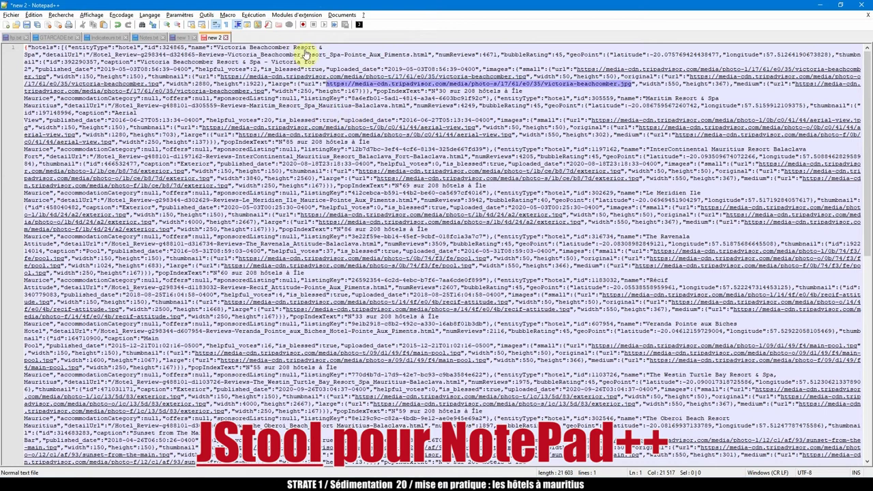
Format the pasted hotel JSON into an indented structure with JSTool's JSFormat.
click(286, 15)
mouse_move(292, 26)
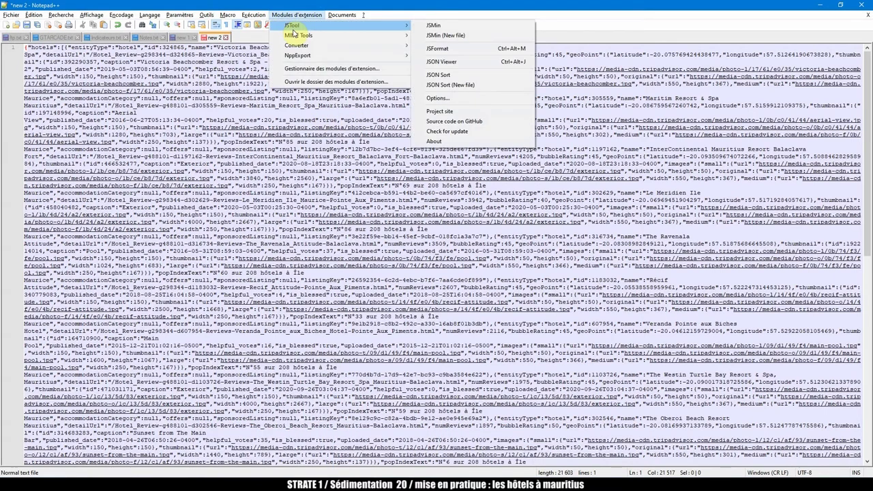
click(432, 49)
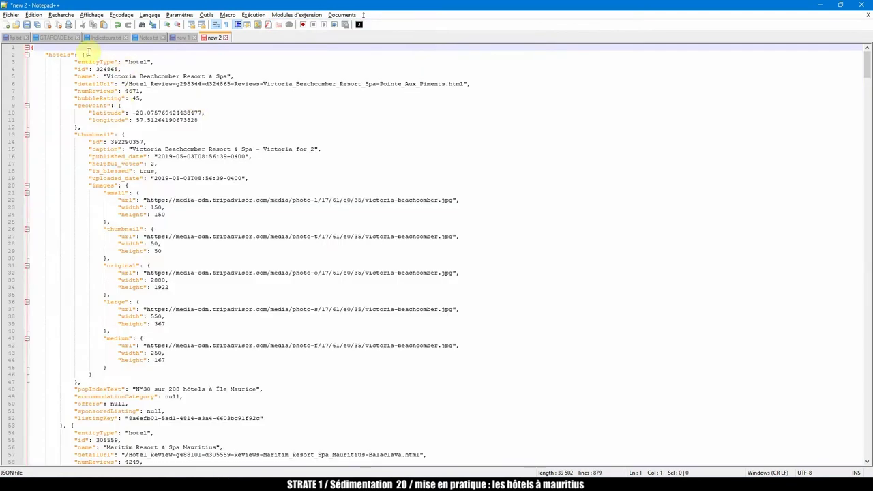
Examine the nested fields of the first hotel in the formatted JSON, highlighting its geoPoint latitude and longitude.
click(120, 98)
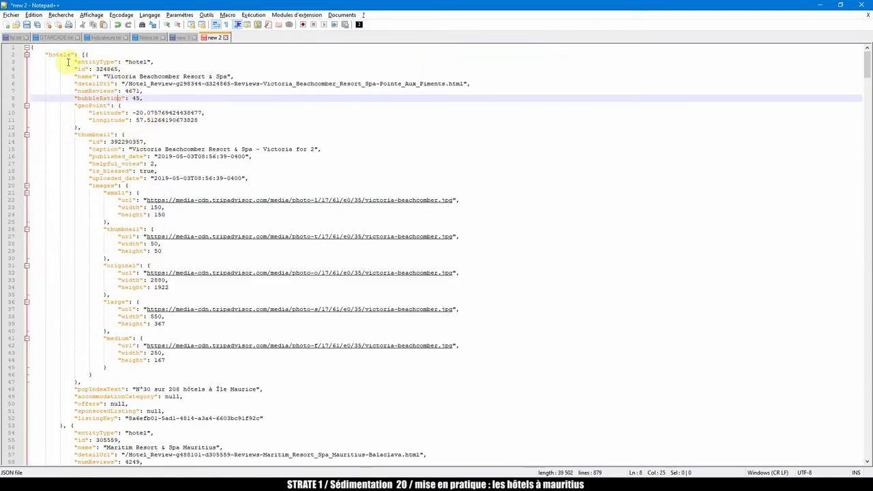
scroll(121, 146, down, 2)
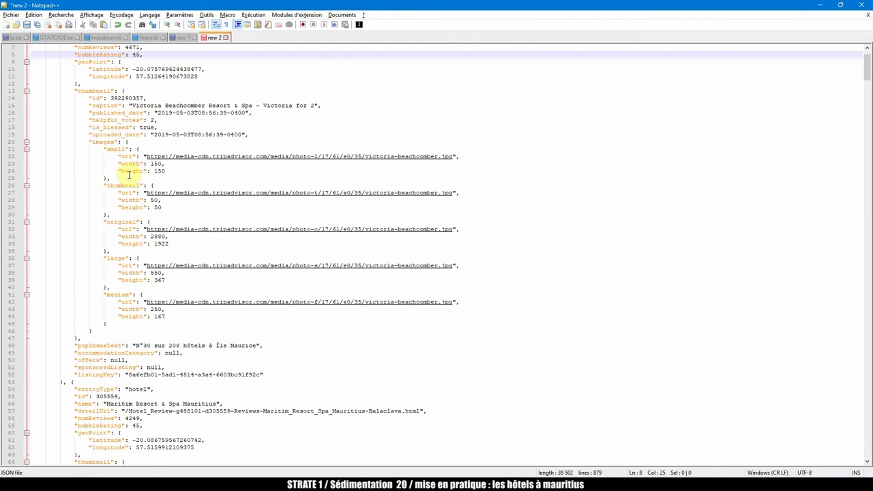
scroll(128, 181, up, 2)
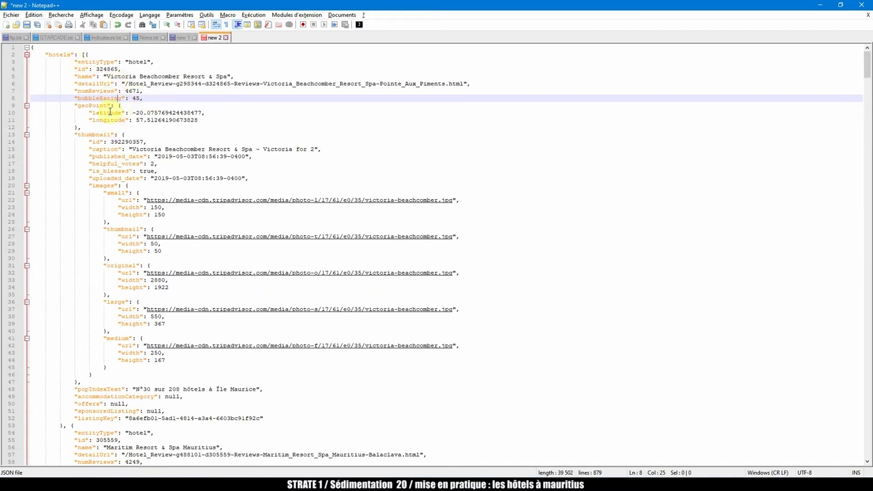
drag(205, 120, 128, 112)
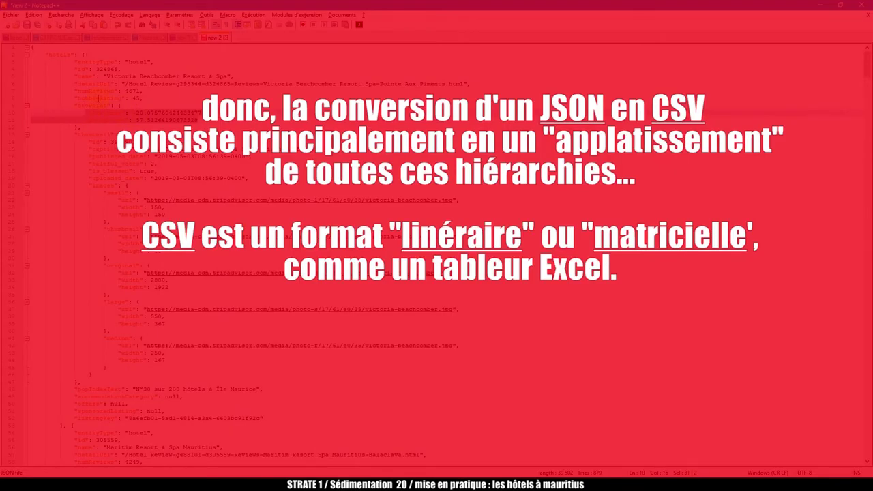
Switch to the convertcsv.com converter page in Chrome and highlight its title, Convert JSON to CSV.
click(152, 82)
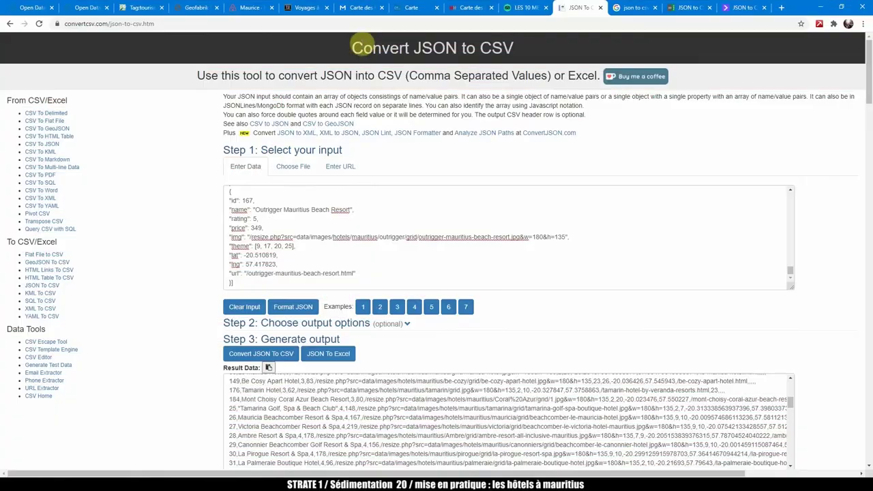
drag(352, 48, 513, 45)
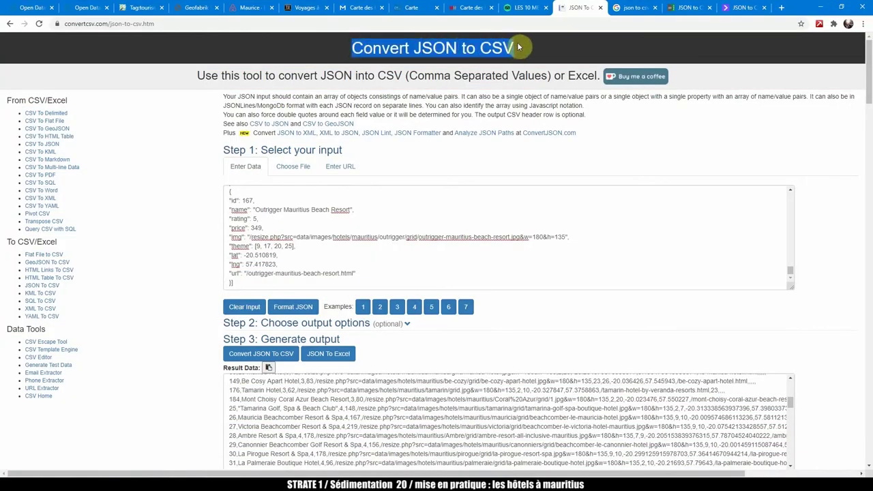
Highlight the Convert JSON to CSV page title again and select the entire JSON input.
click(522, 46)
triple_click(442, 48)
click(335, 218)
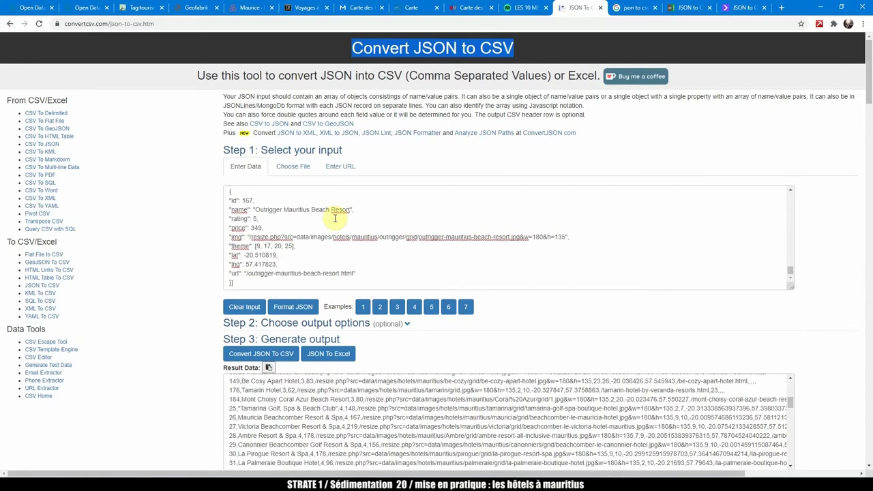
key(ctrl+a)
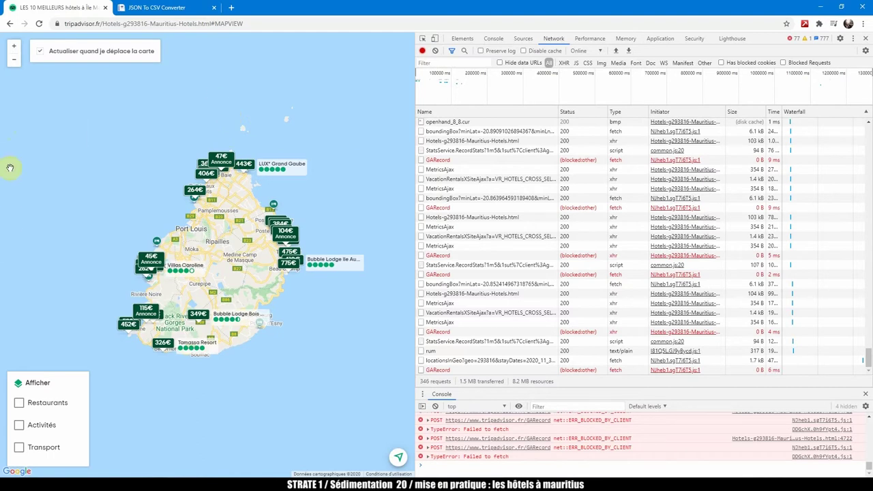
On the Tripadvisor map page, widen the map area, clear the recorded network requests and filter new ones by "bound".
drag(415, 187, 435, 195)
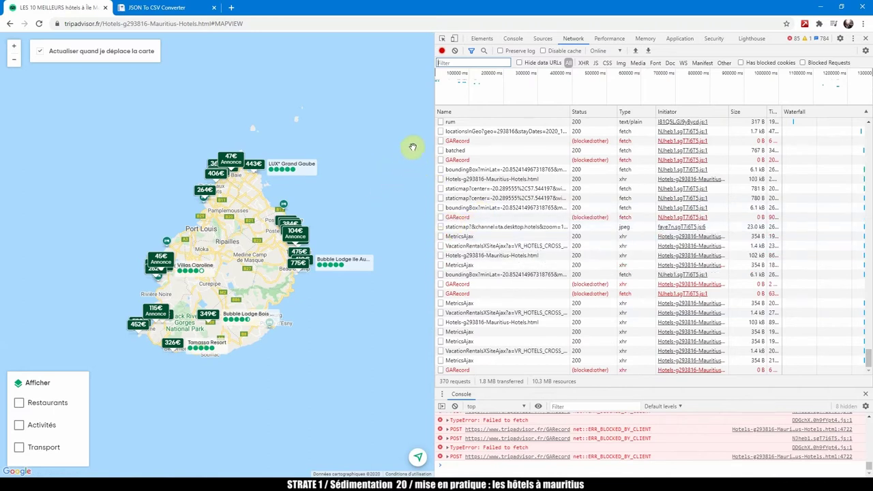
click(455, 52)
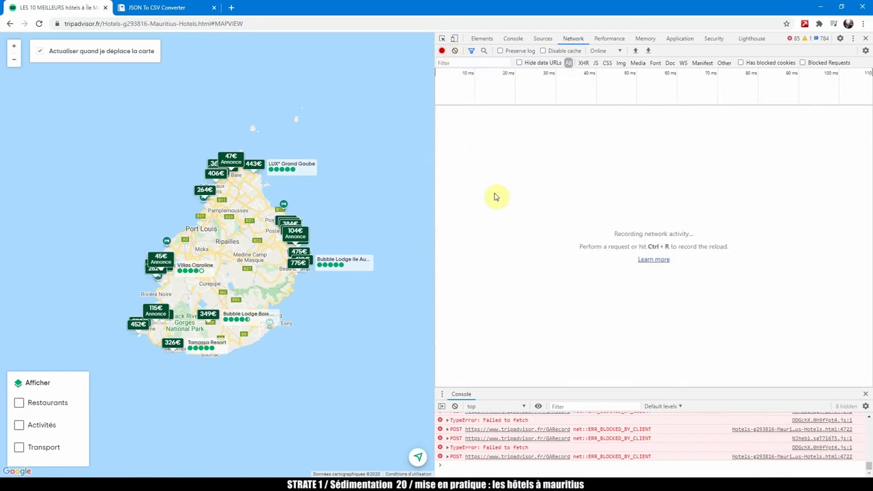
click(456, 64)
click(465, 117)
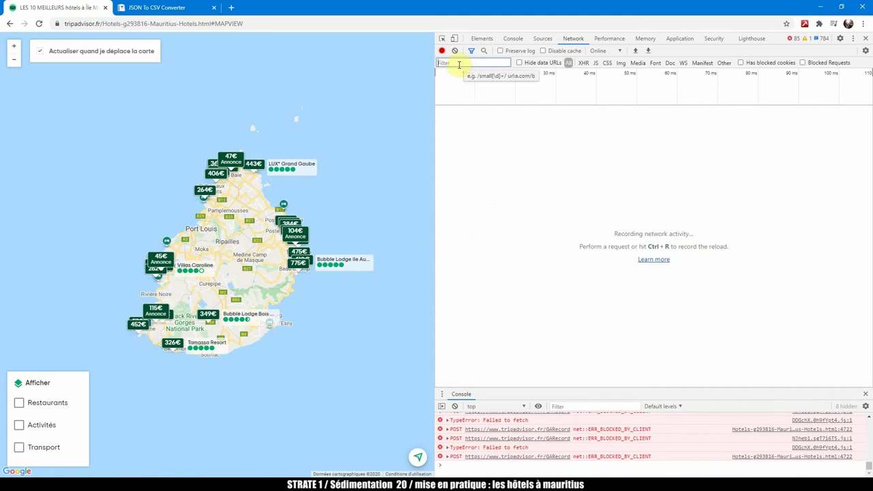
text(bound)
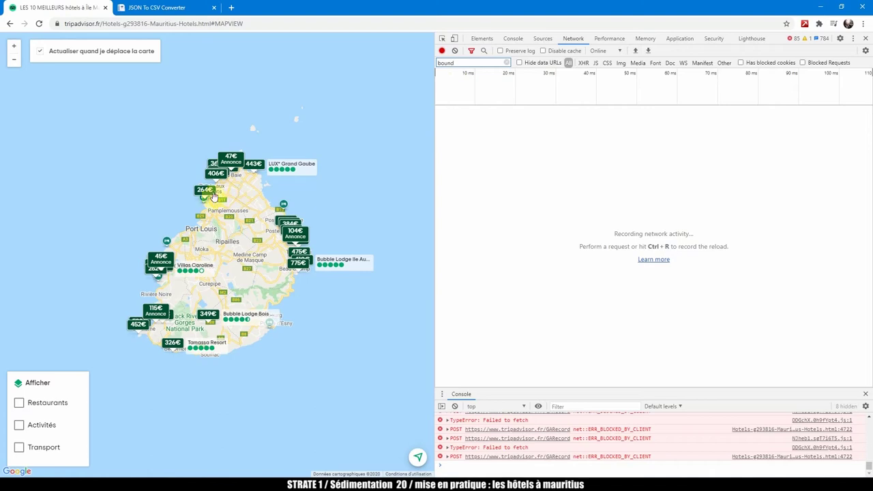
Zoom the map into the northwest coast around Pointe aux Piments and preview the hotels list of the latest boundingBox request.
scroll(204, 188, up, 1)
scroll(205, 188, up, 2)
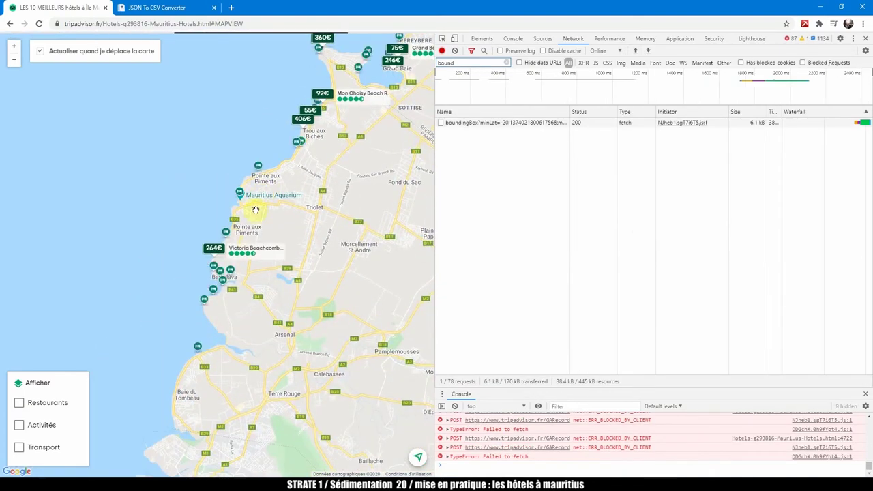
scroll(253, 214, up, 3)
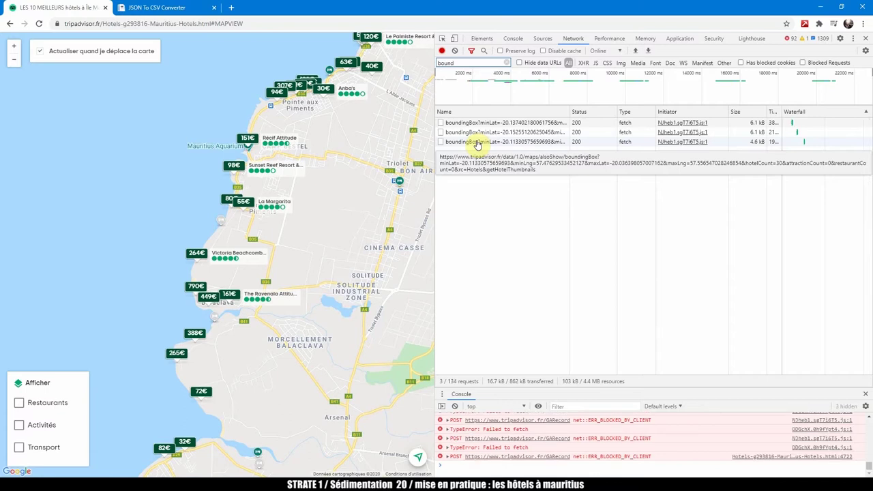
click(479, 143)
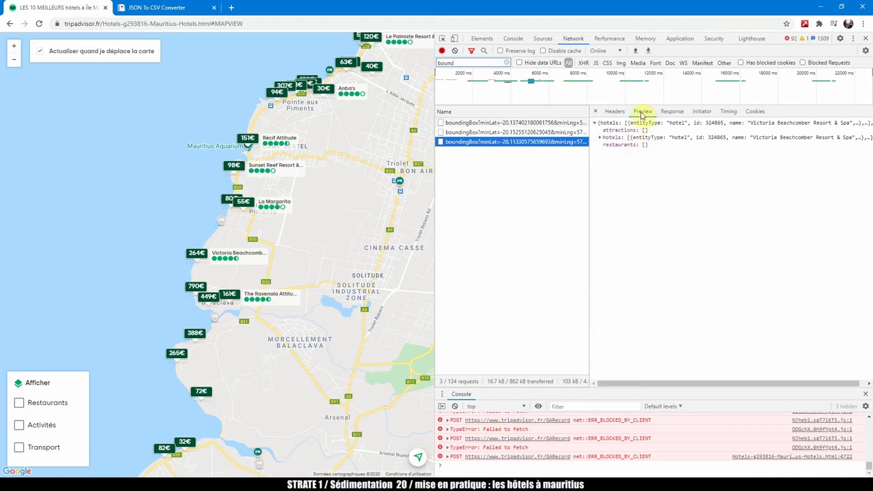
click(598, 139)
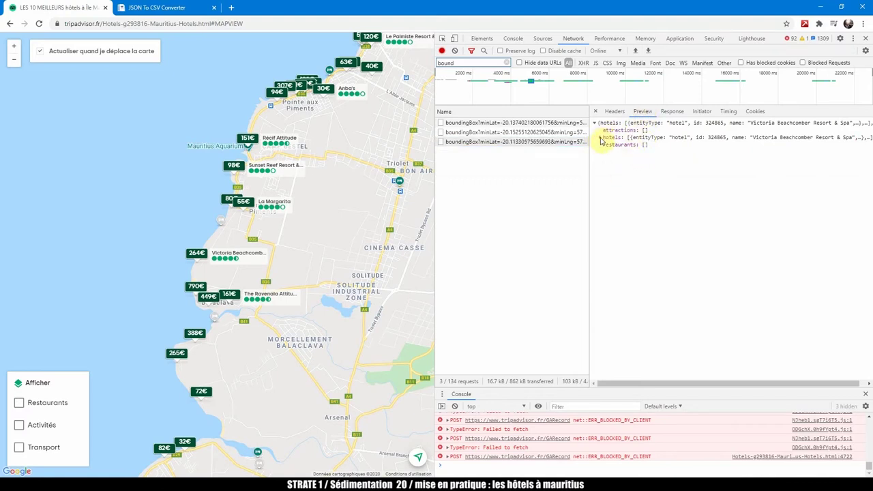
click(600, 138)
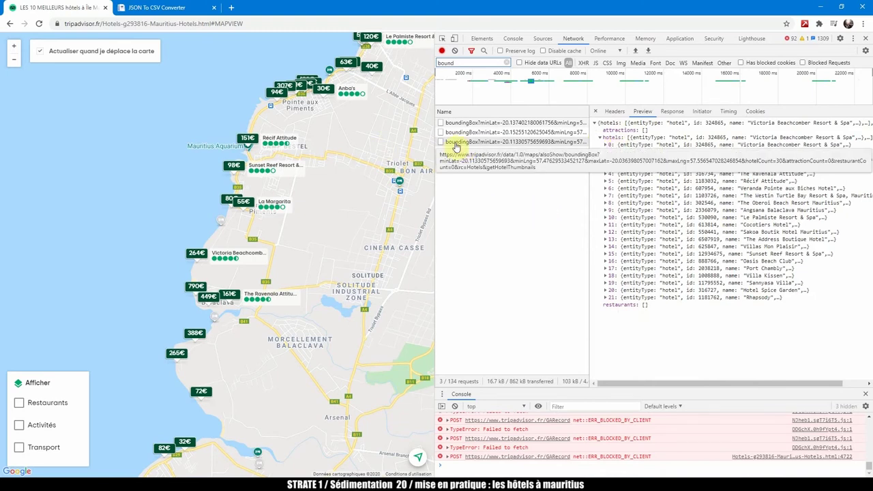
Copy the response of the latest boundingBox request and paste it as the JSON input of the convertcsv.com converter.
right_click(472, 143)
mouse_move(493, 191)
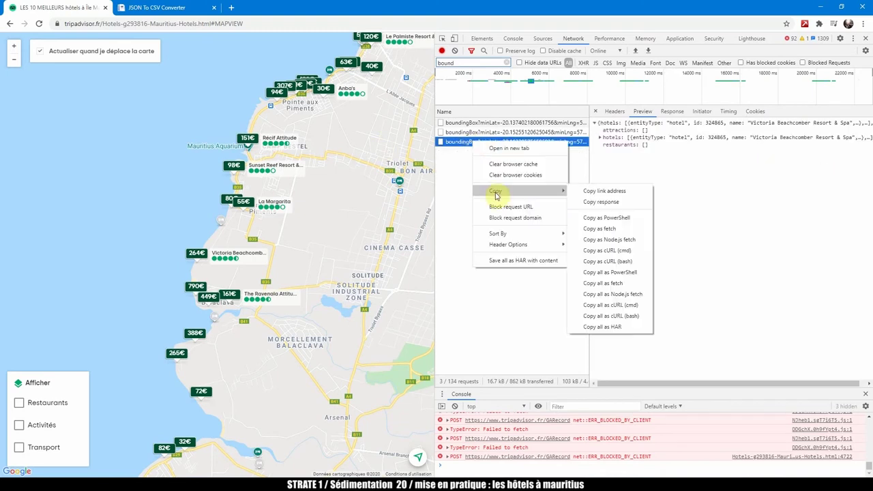
click(586, 201)
key(ctrl+Tab)
click(260, 196)
key(ctrl+v)
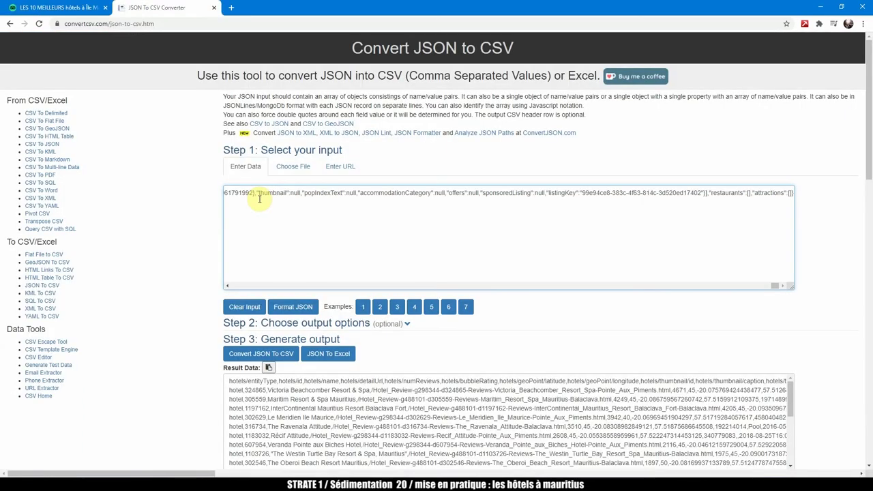
Copy the whole CSV result and import it at cell A1 of the blank LibreOffice Calc sheet, separated by tab and comma.
scroll(271, 217, down, 3)
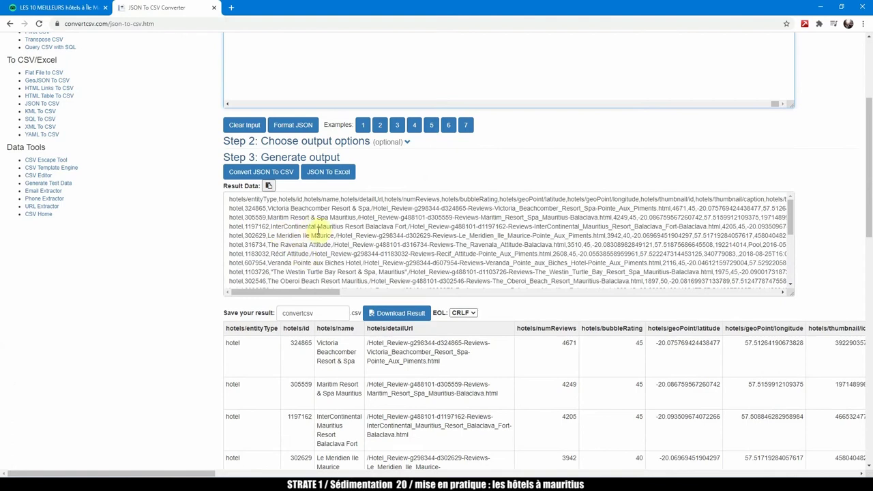
click(318, 230)
key(ctrl+a)
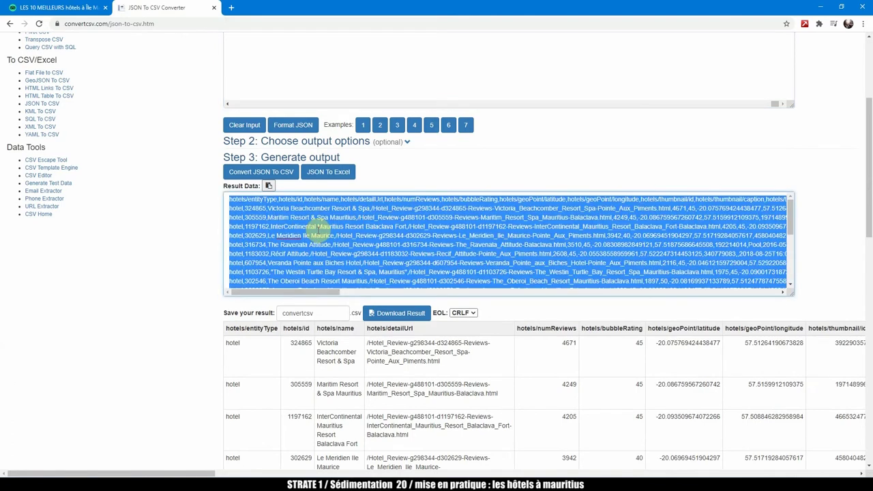
click(516, 482)
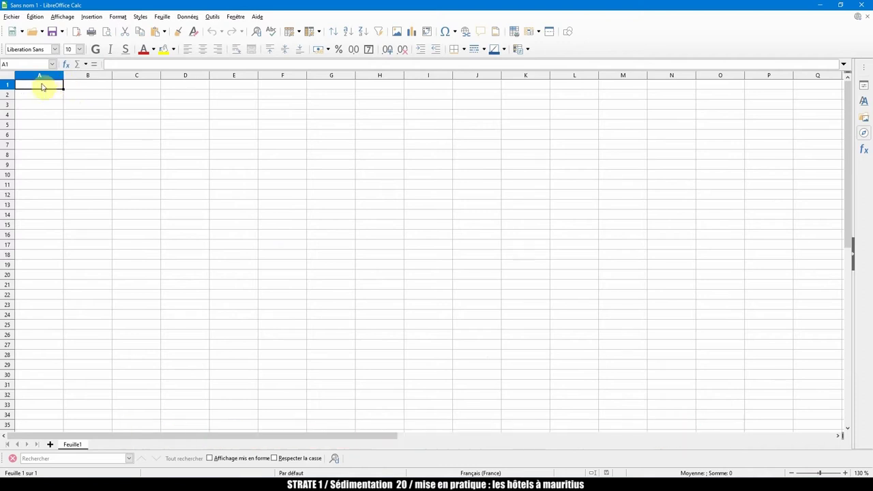
key(ctrl+v)
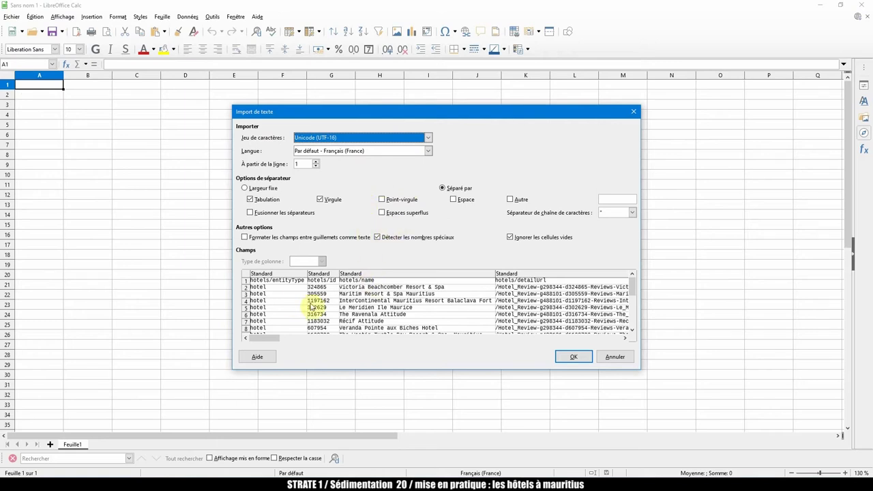
mouse_move(257, 337)
mouse_down()
mouse_move(314, 340)
mouse_move(254, 339)
mouse_up()
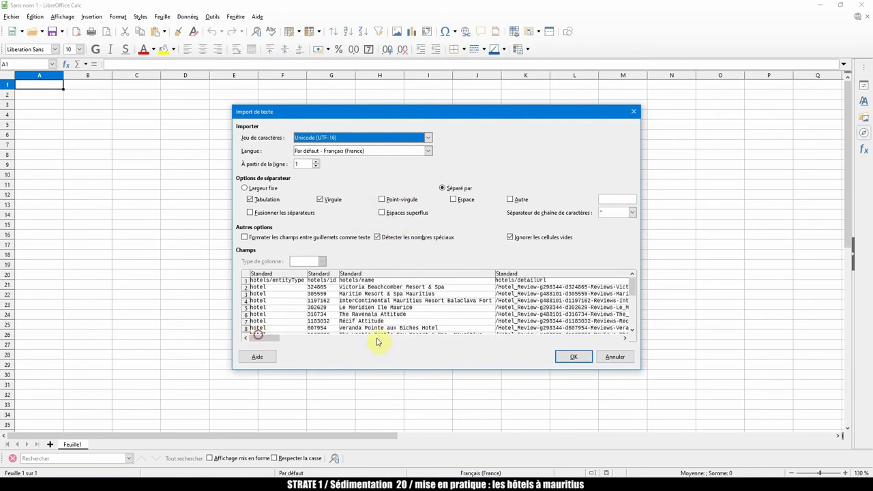
click(573, 357)
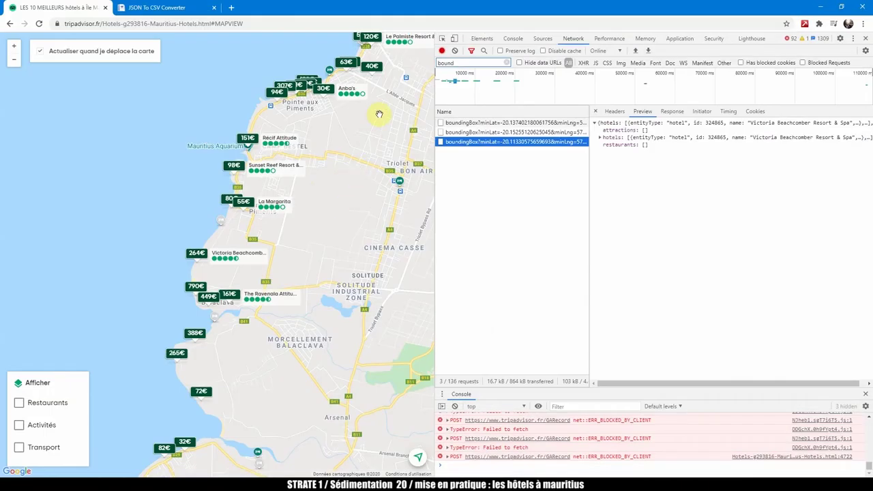
Shift the Tripadvisor map north to the Mon Choisy and Grand Baie area and preview the new boundingBox request's hotels.
drag(395, 64, 132, 391)
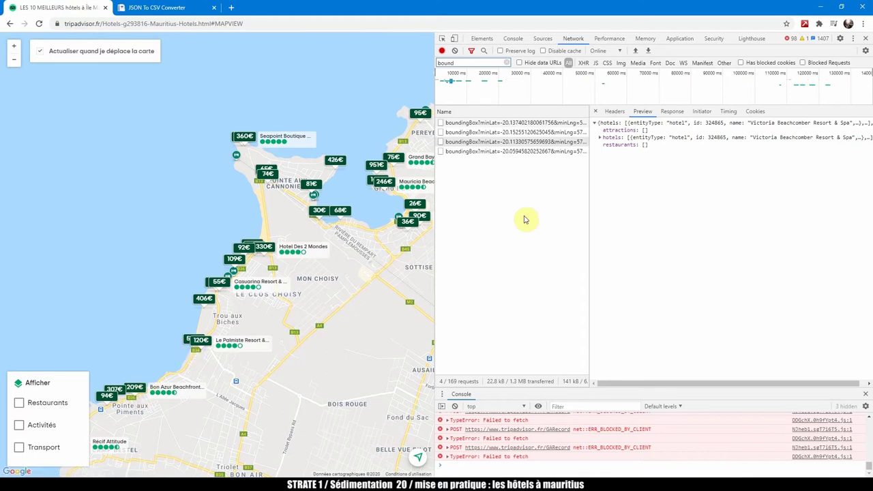
click(507, 152)
click(595, 123)
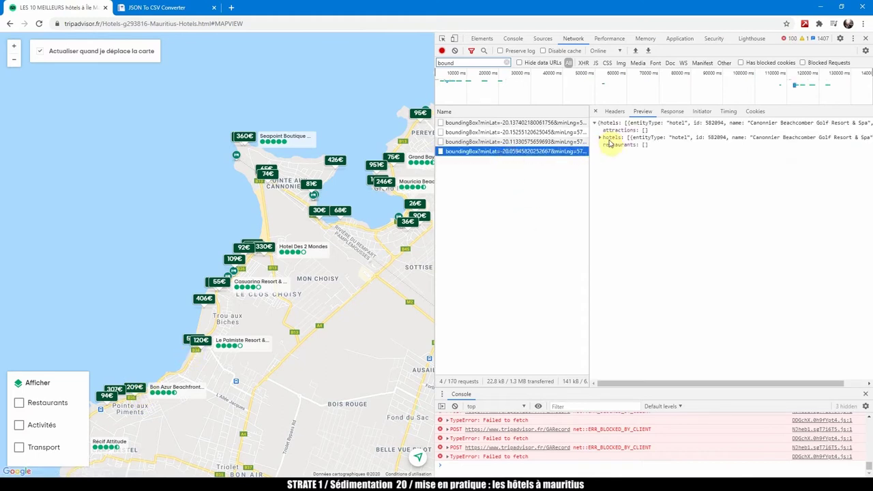
click(601, 137)
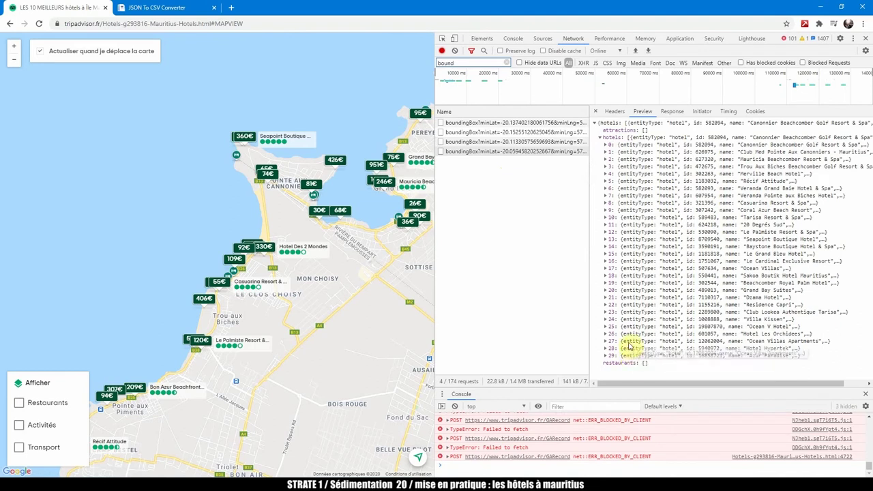
Copy the response of the fourth boundingBox request and replace the converter's JSON input with it.
right_click(478, 152)
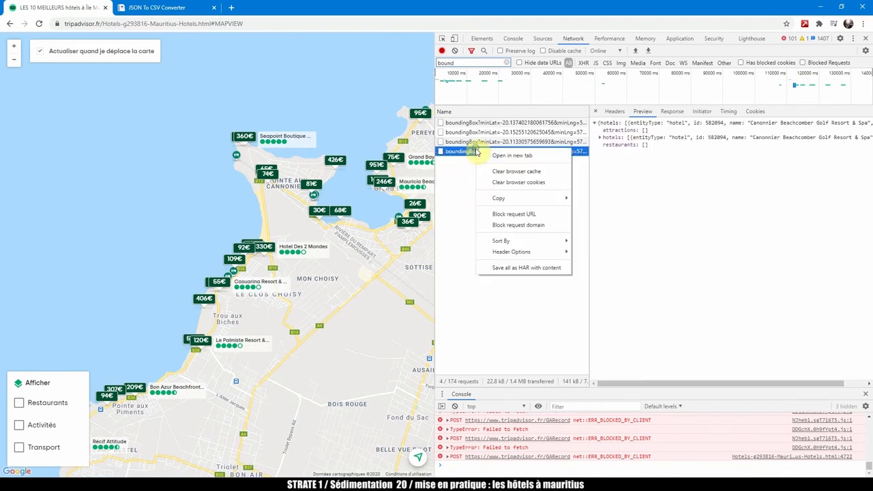
mouse_move(503, 195)
click(584, 210)
click(157, 7)
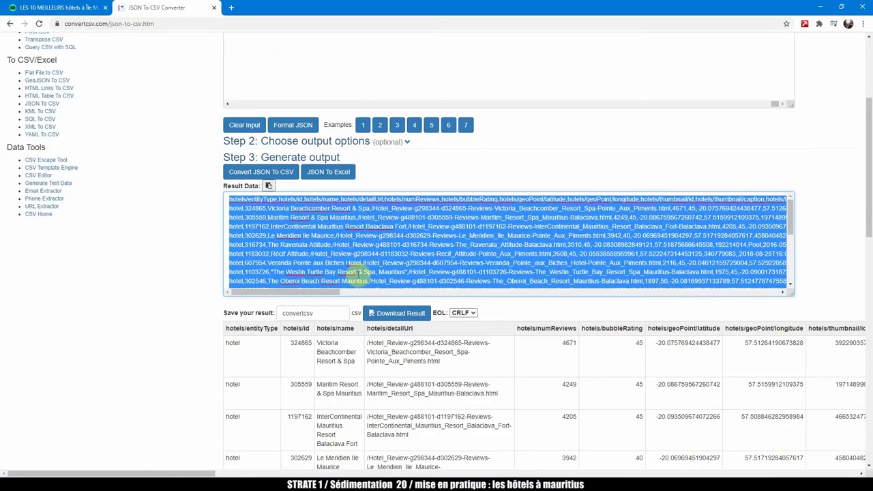
scroll(294, 269, up, 2)
click(240, 259)
click(260, 191)
key(ctrl+v)
Copy the new CSV result and import it below the existing hotels in Calc at cell A24, separated by tab and comma.
scroll(276, 203, down, 3)
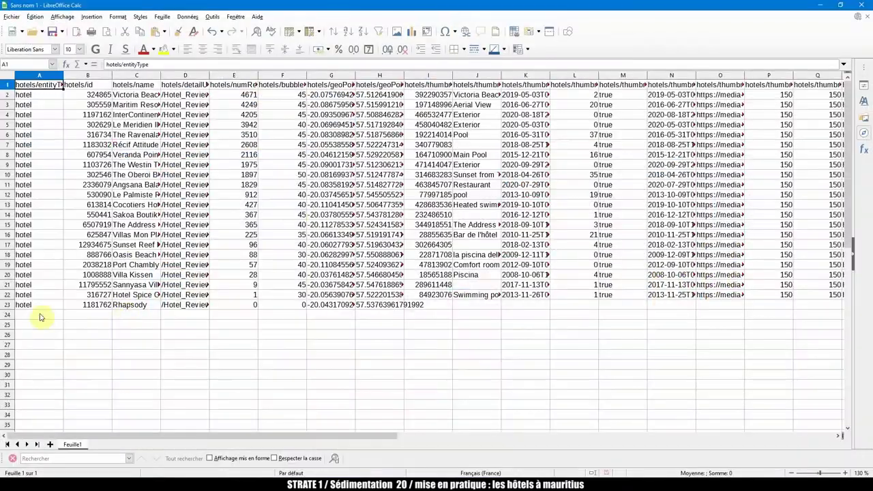
click(36, 314)
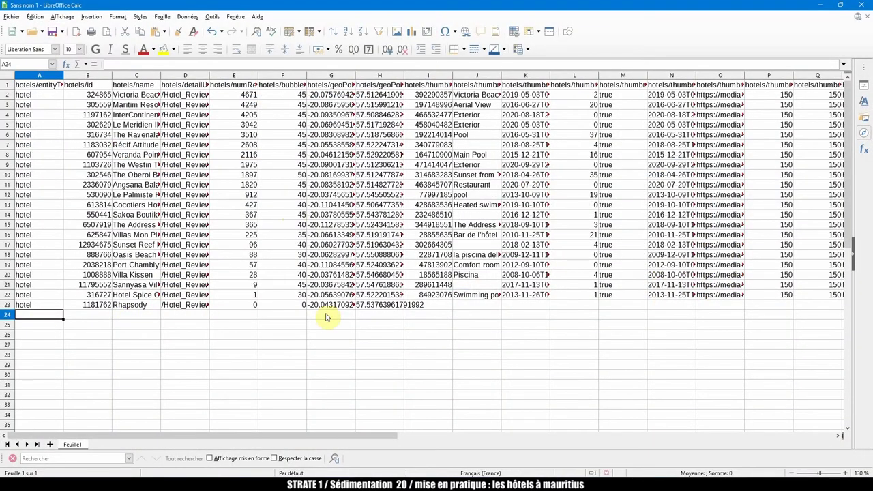
key(ctrl+v)
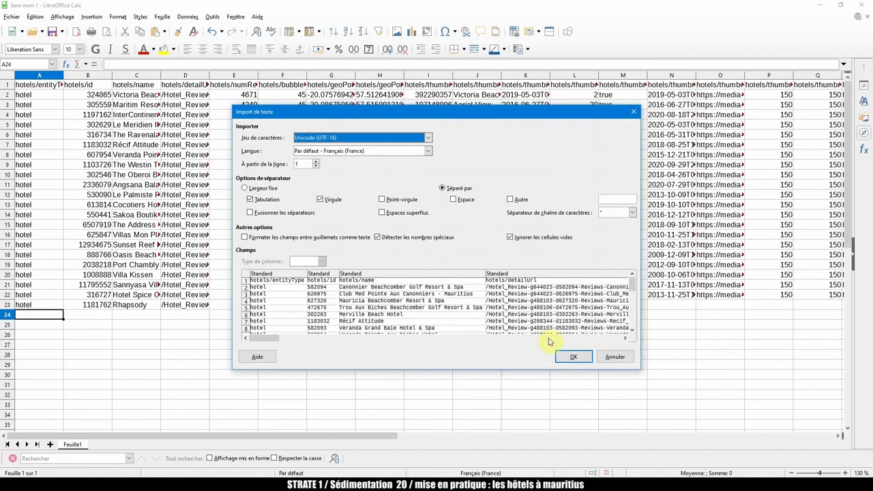
click(572, 357)
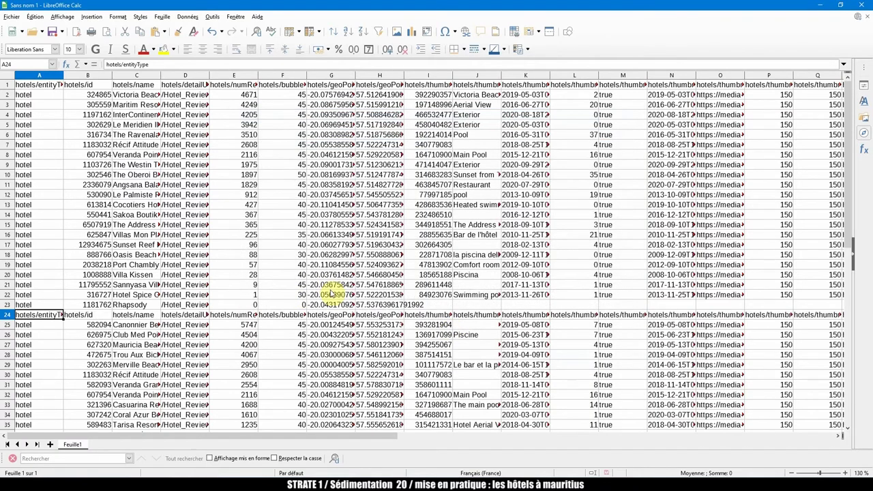
Delete row 24, which holds the duplicate column headers between the two hotel batches.
scroll(333, 294, down, 1)
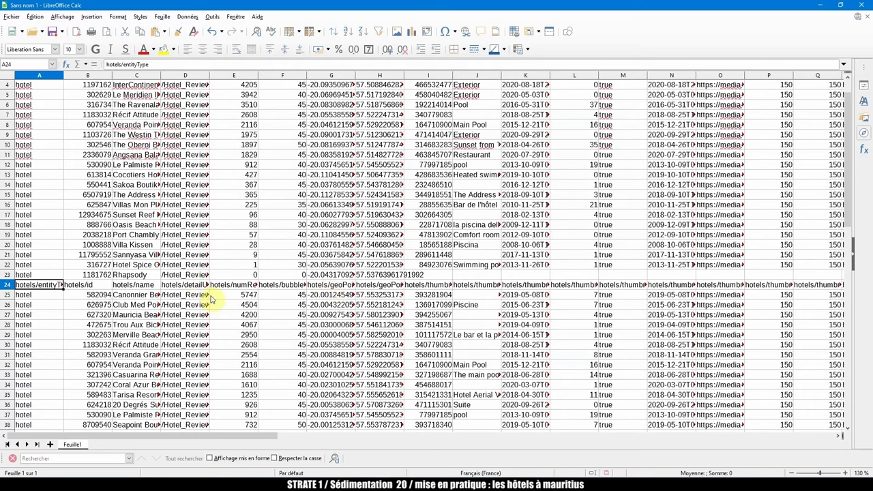
click(7, 285)
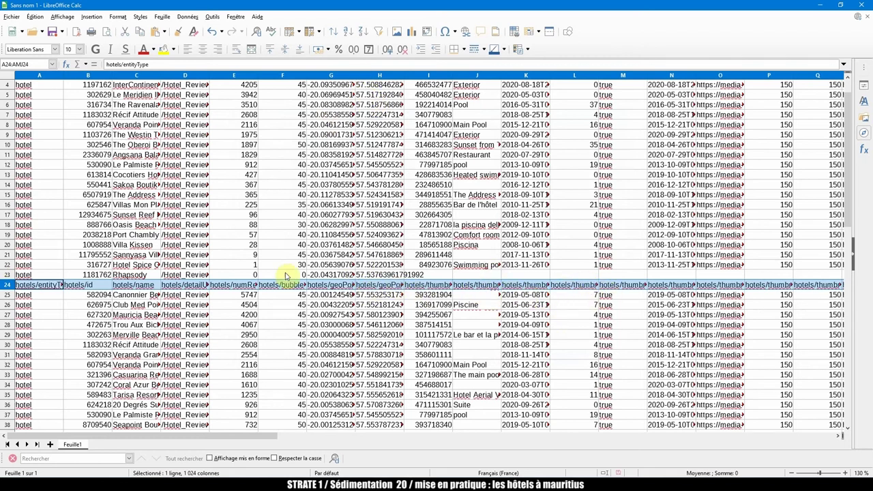
right_click(9, 285)
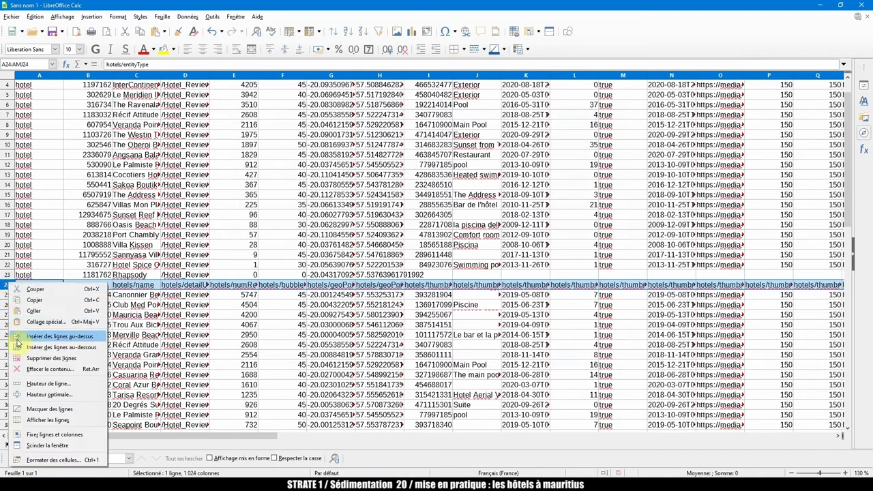
click(41, 358)
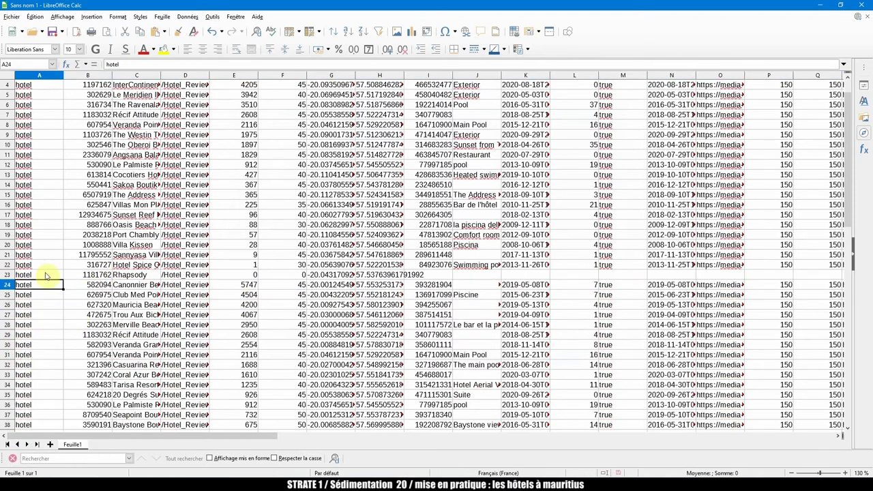
Delete row 23, the incomplete Rhapsody hotel record.
click(8, 274)
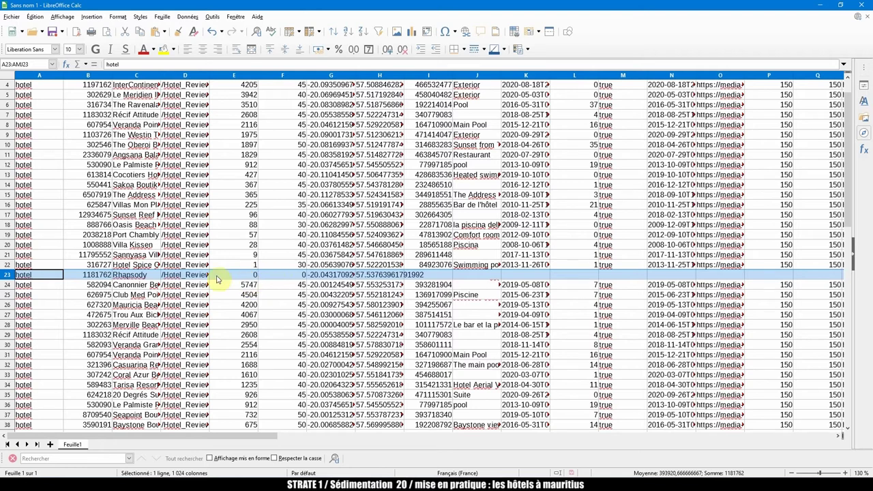
right_click(9, 275)
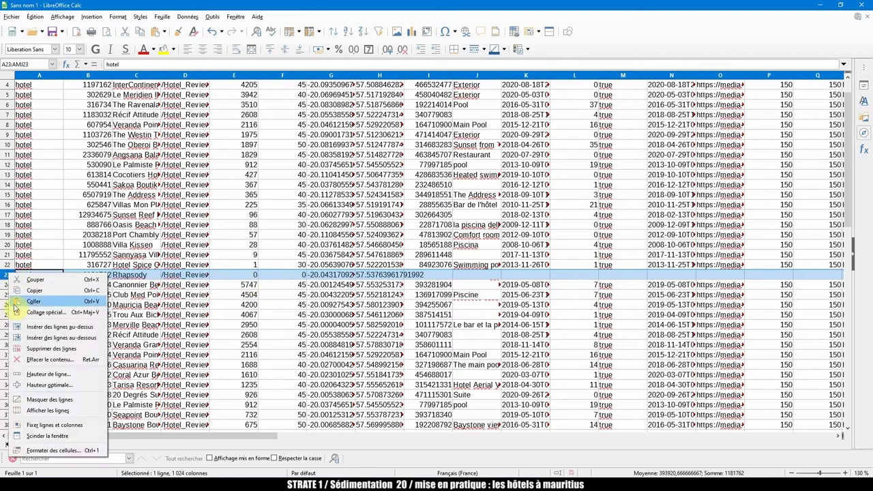
click(30, 348)
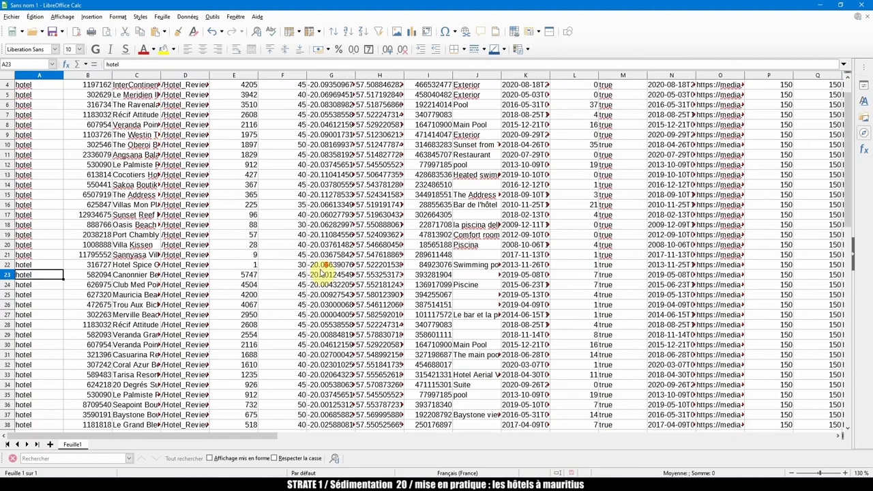
Expand the hotels array in the preview of the latest boundingBox request.
scroll(322, 273, down, 11)
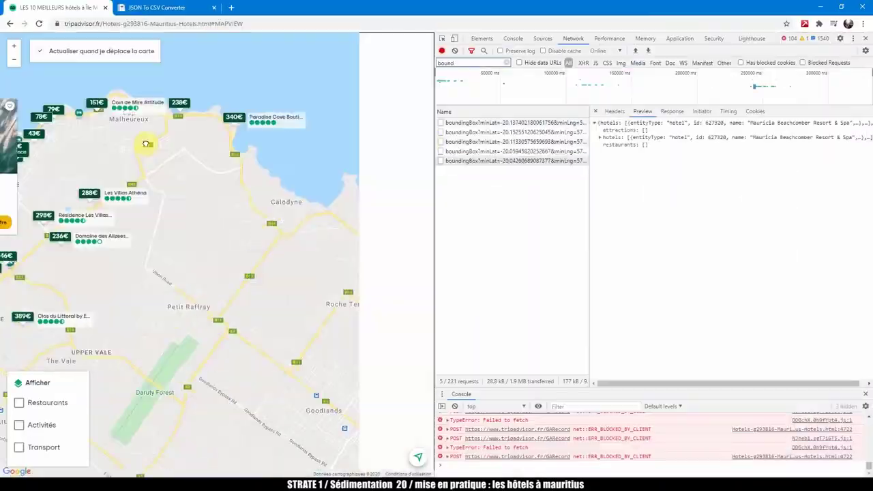
click(598, 139)
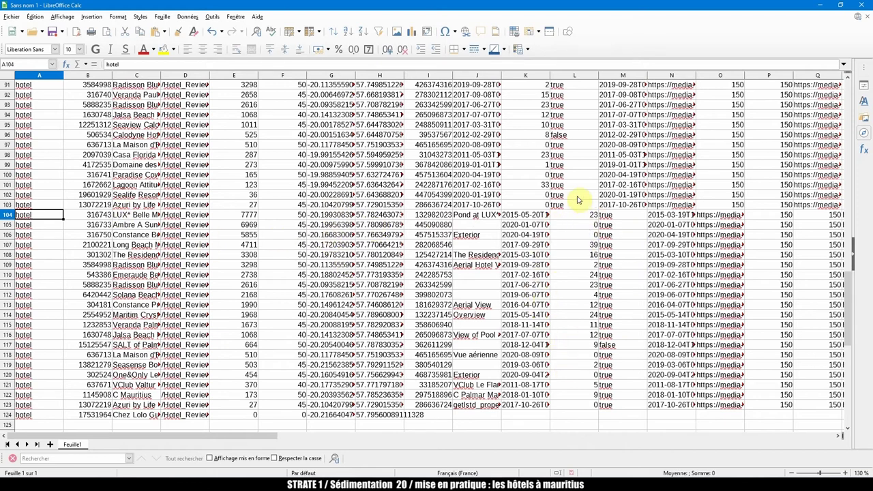
Delete cells J104:J123, the image captions of the last hotel batch, and shift the remaining cells left.
click(565, 75)
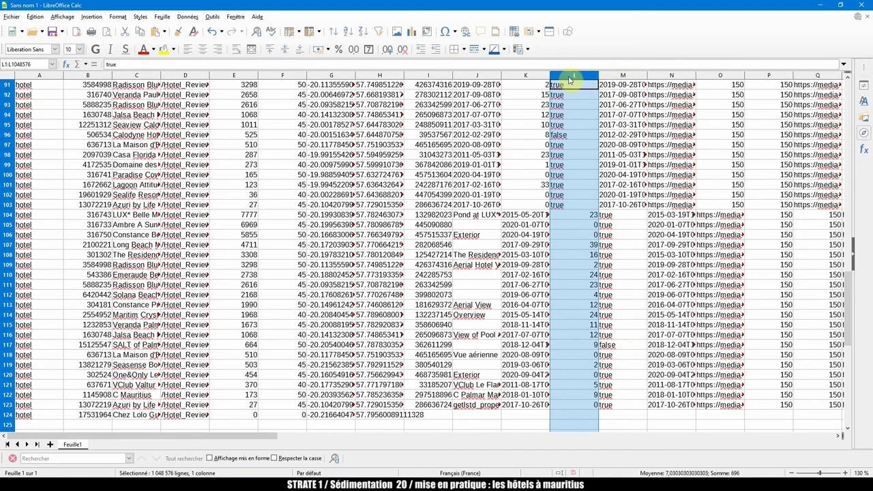
click(621, 76)
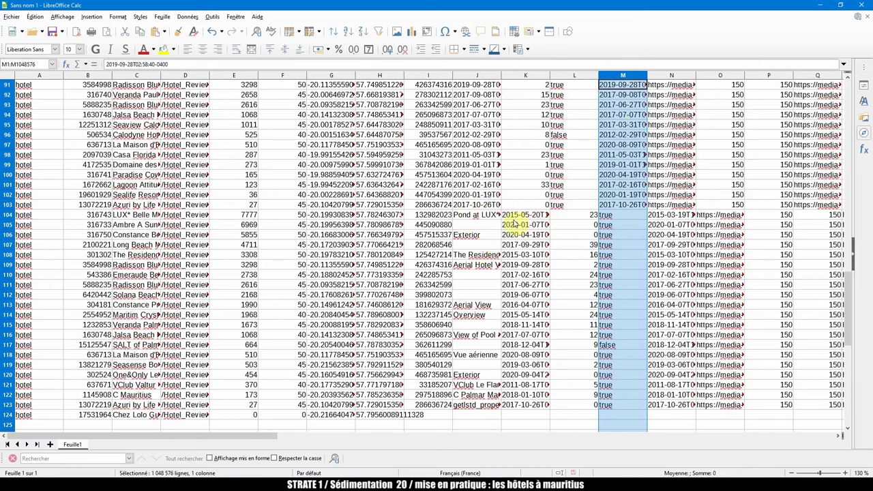
drag(477, 215, 468, 407)
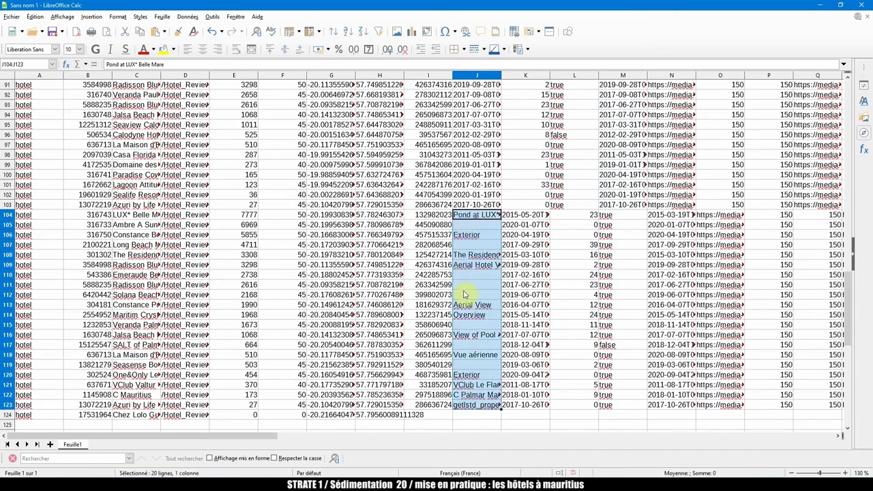
right_click(477, 270)
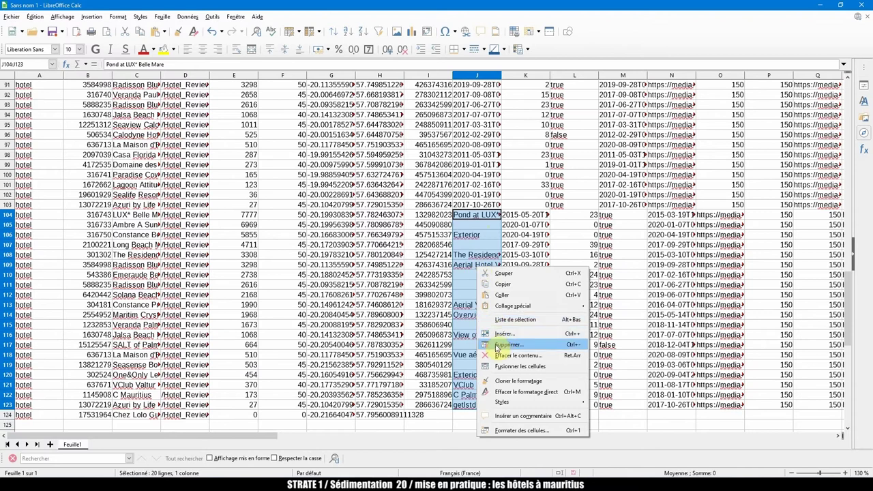
click(497, 346)
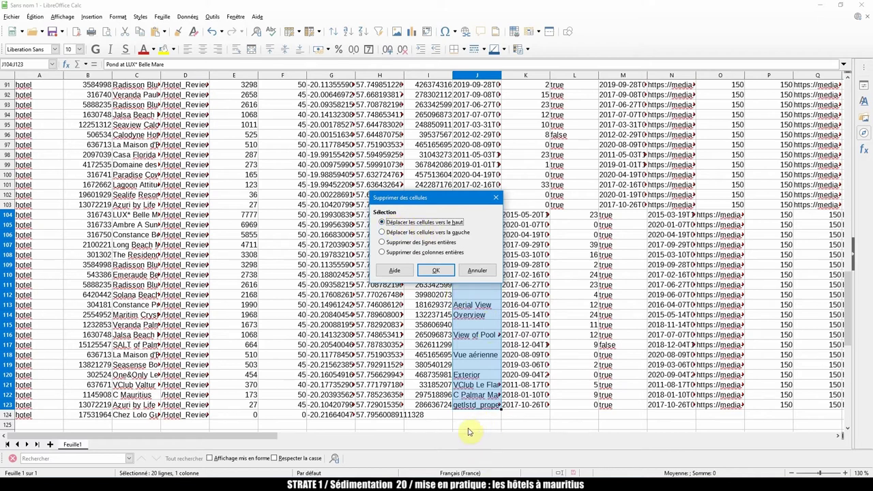
click(419, 233)
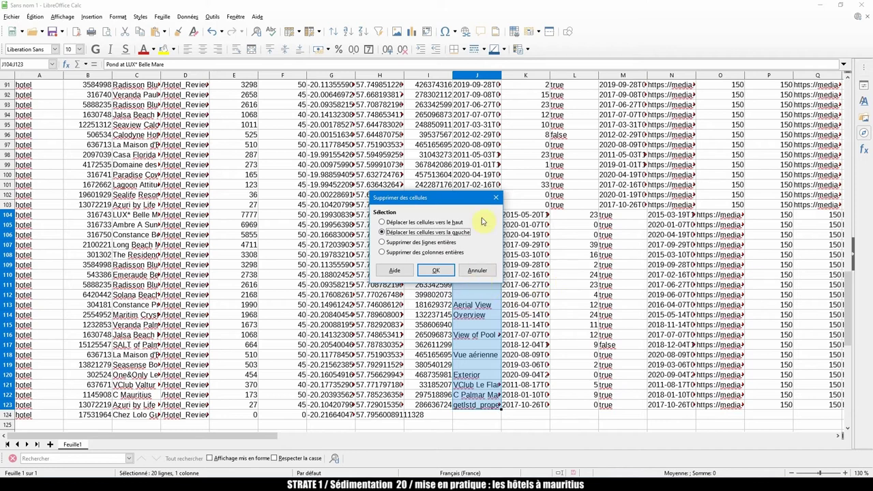
click(429, 270)
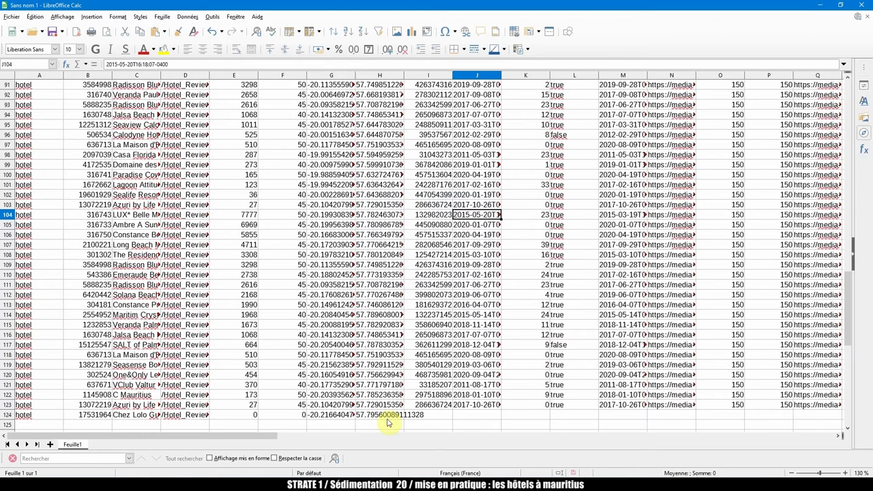
Delete row 124, the incomplete record at the end of the hotel list.
click(7, 414)
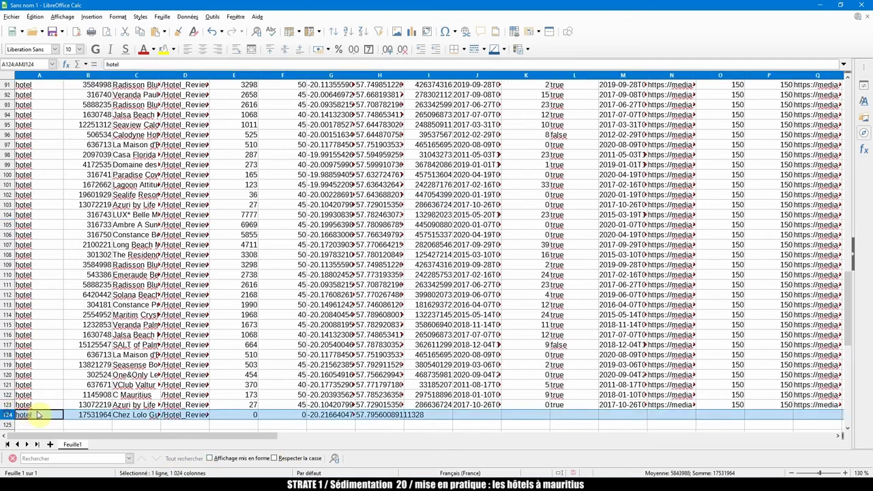
right_click(7, 417)
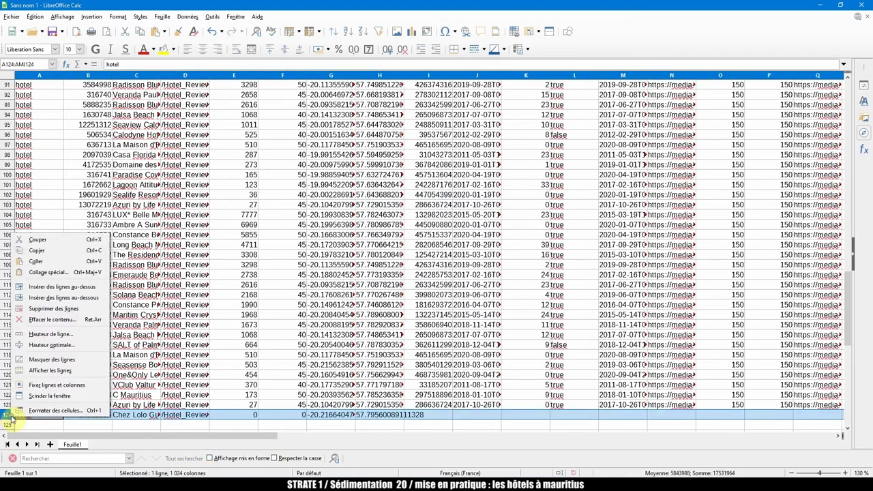
click(41, 303)
Delete the thumbnail columns I to K, up to and including hotels/thumbnail/published_date, from the hotel sheet.
scroll(279, 292, up, 19)
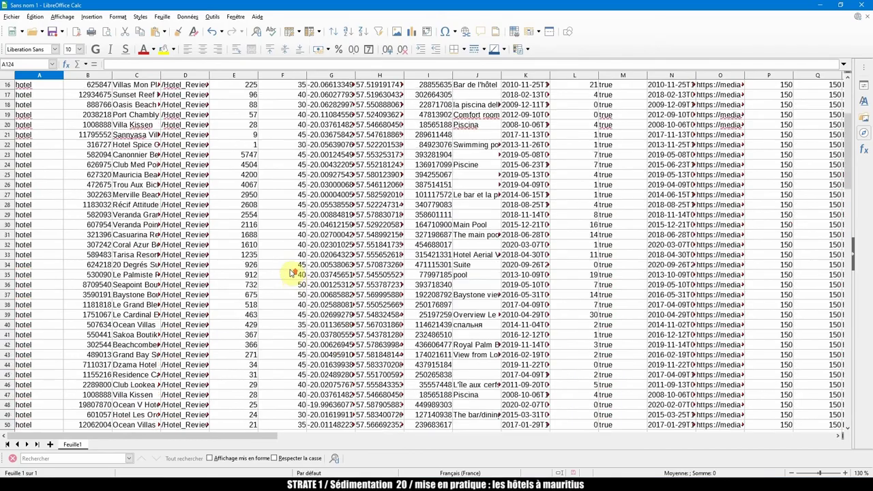
scroll(290, 276, down, 8)
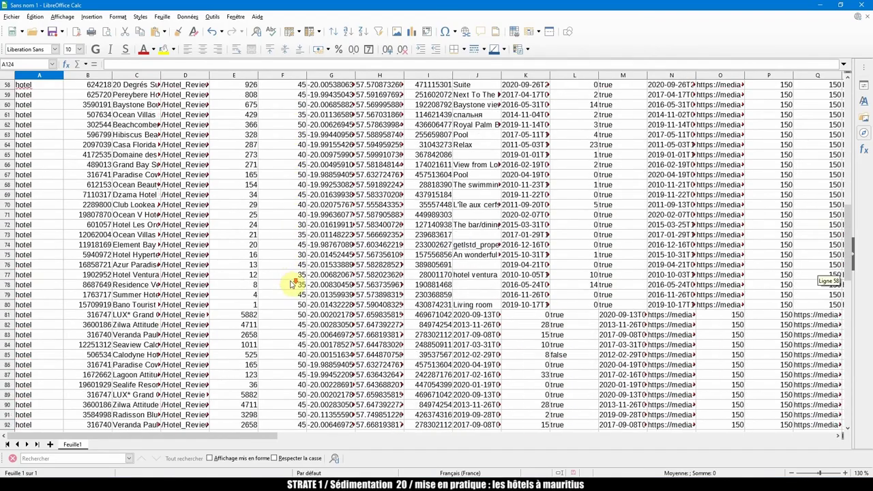
scroll(477, 324, down, 3)
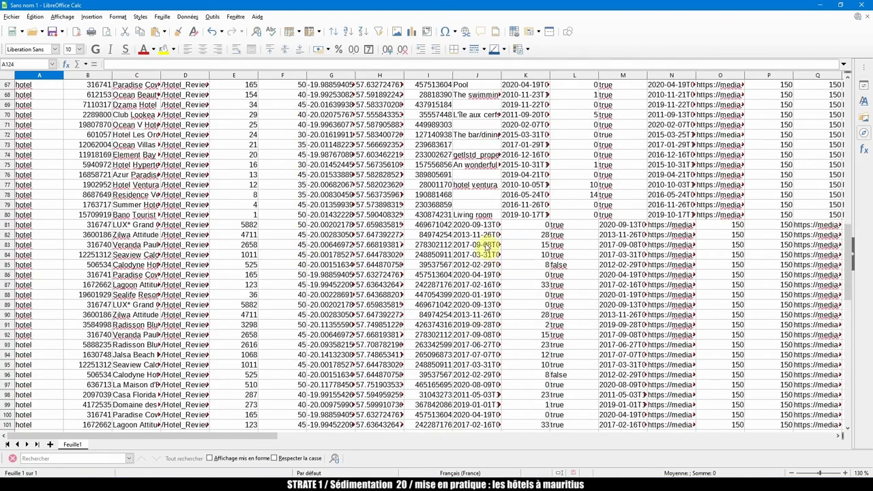
drag(478, 225, 466, 415)
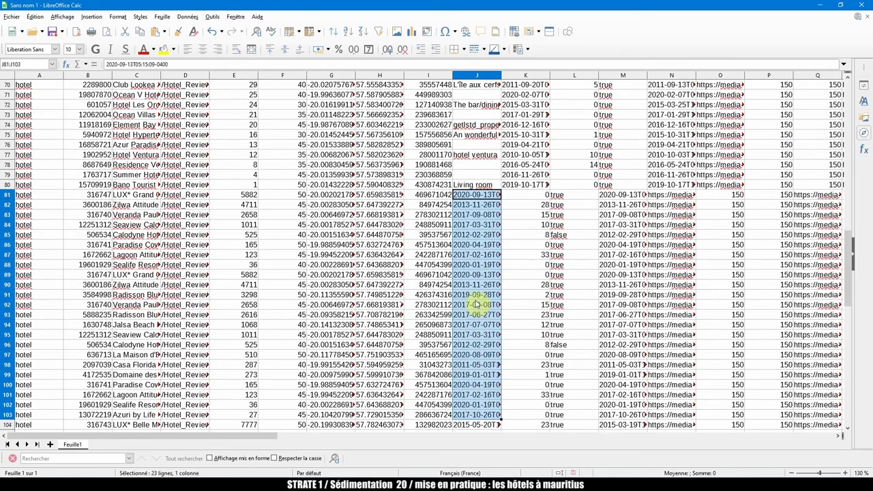
scroll(477, 194, up, 5)
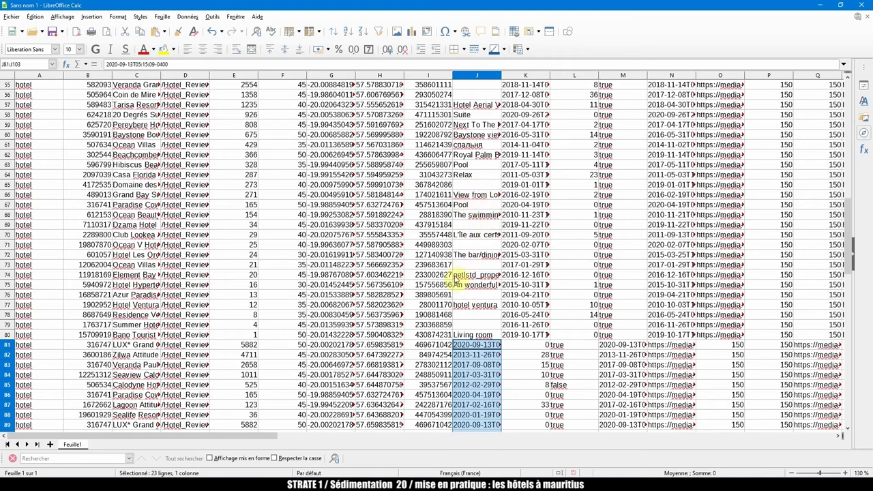
click(477, 75)
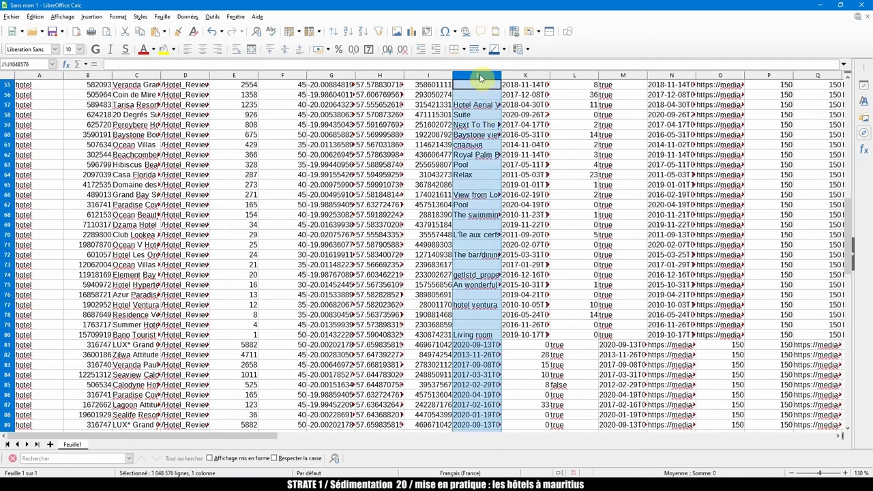
scroll(434, 82, up, 18)
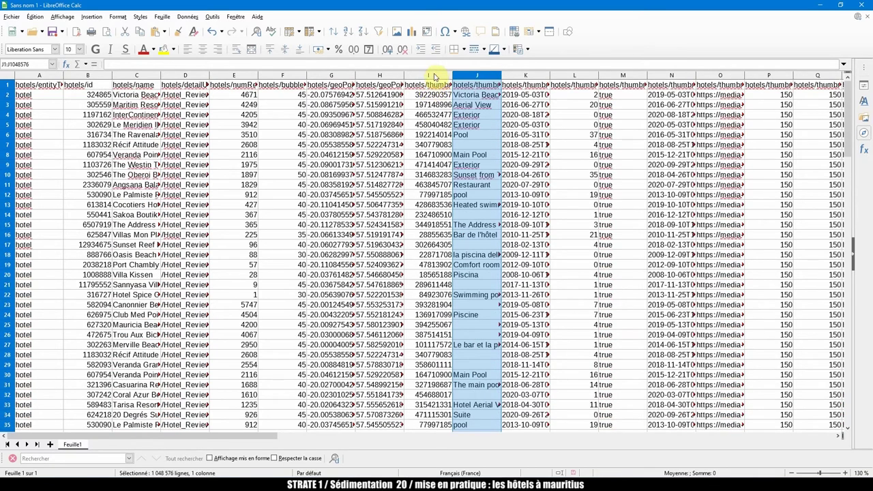
click(434, 75)
drag(450, 75, 512, 75)
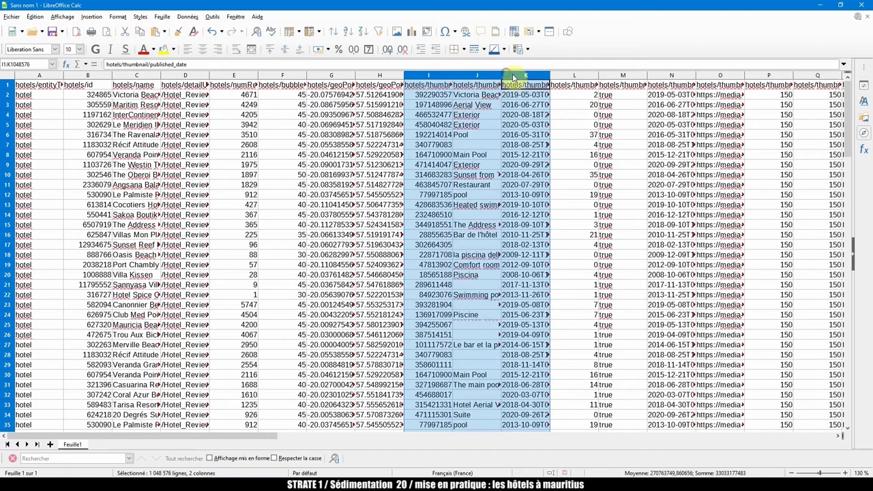
right_click(515, 77)
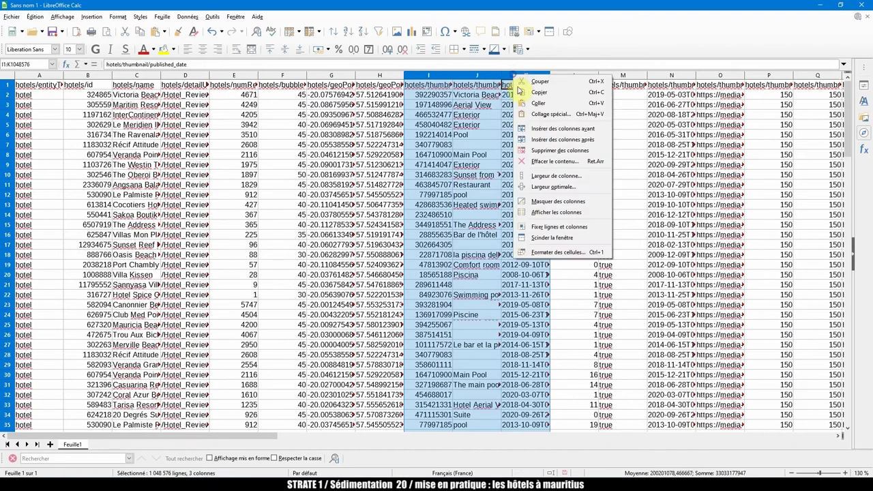
click(538, 143)
click(436, 125)
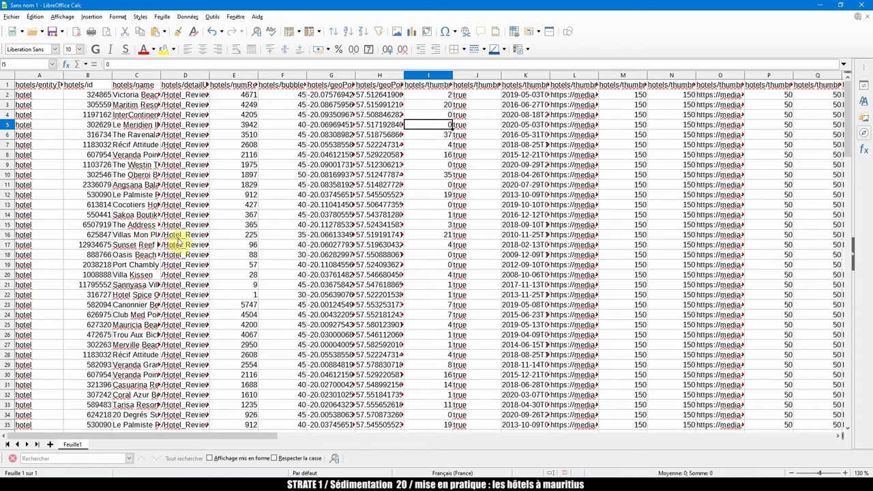
Fit all column widths to their content, and refit hotel name column C after narrowing it.
key(ctrl+a)
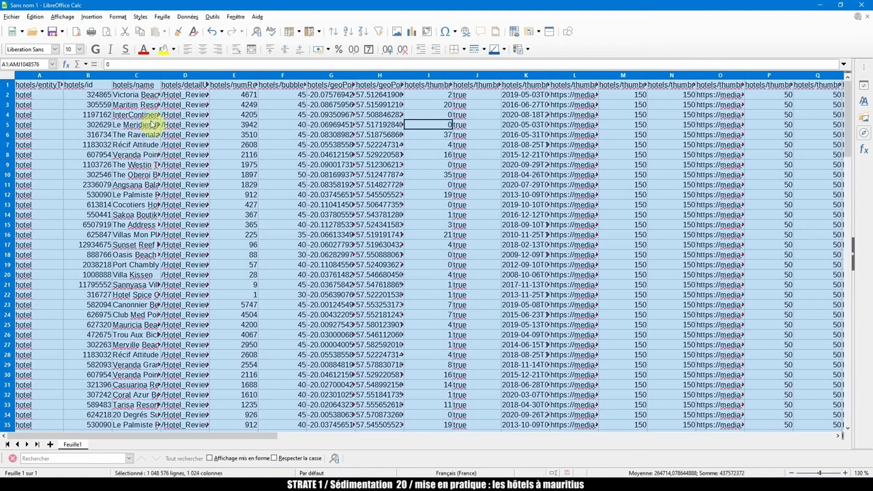
double_click(160, 75)
click(208, 155)
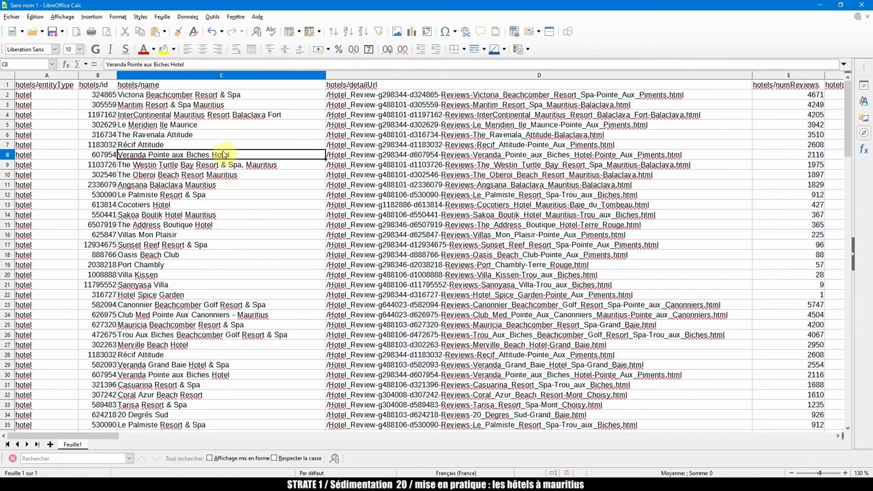
drag(322, 74, 248, 75)
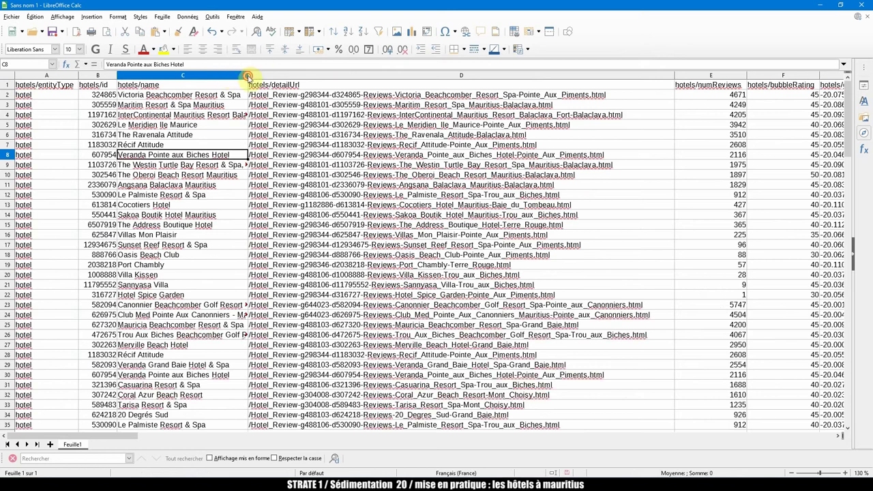
double_click(248, 75)
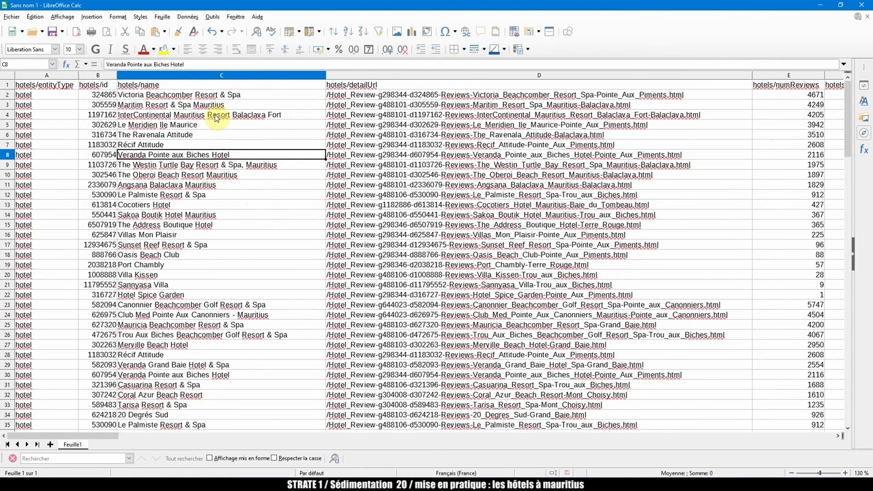
Try to sort the entire sheet in ascending order by column C, and undo the sort.
key(ctrl+a)
click(188, 16)
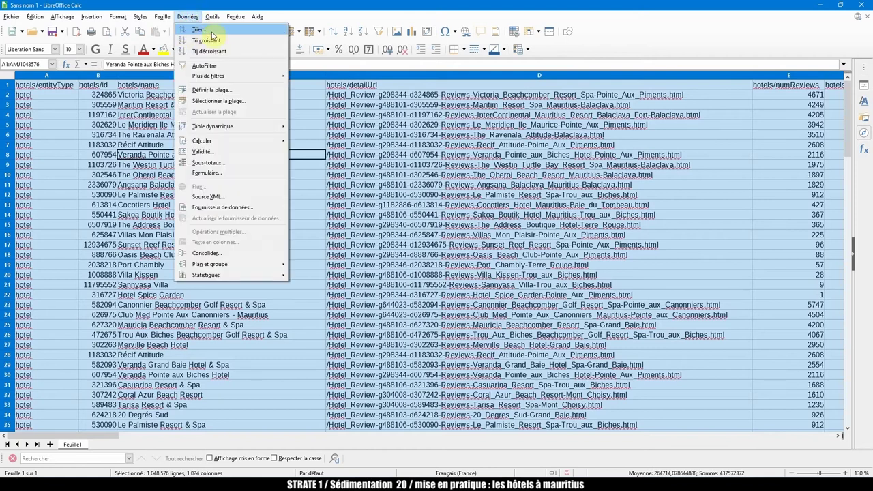
click(214, 31)
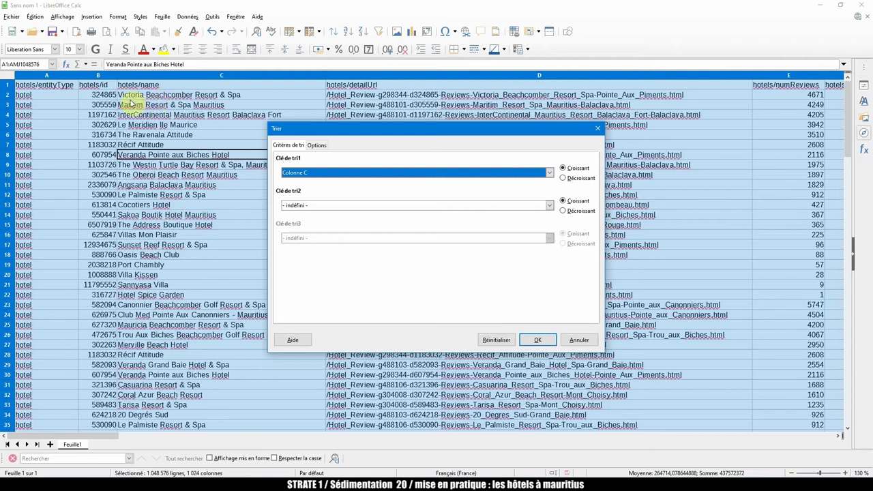
click(538, 340)
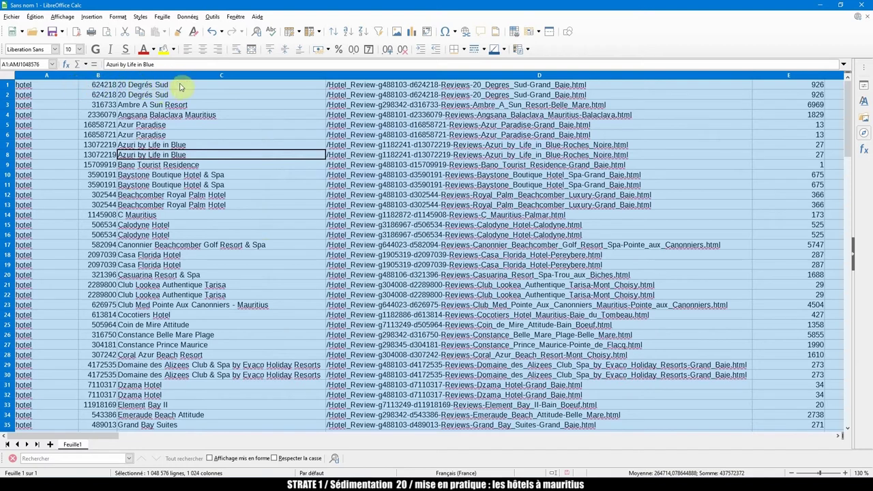
key(ctrl+z)
Sort the hotel table in ascending order by hotels/name, with the first row treated as column labels.
click(188, 16)
click(194, 27)
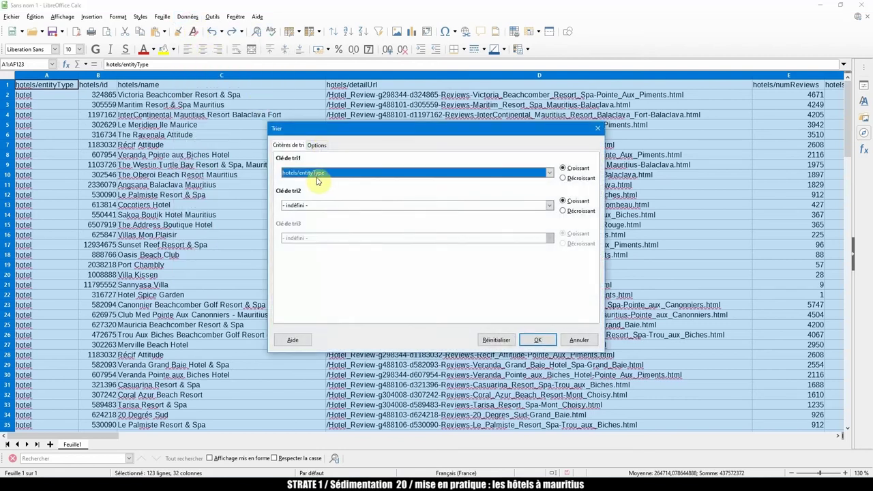
click(315, 174)
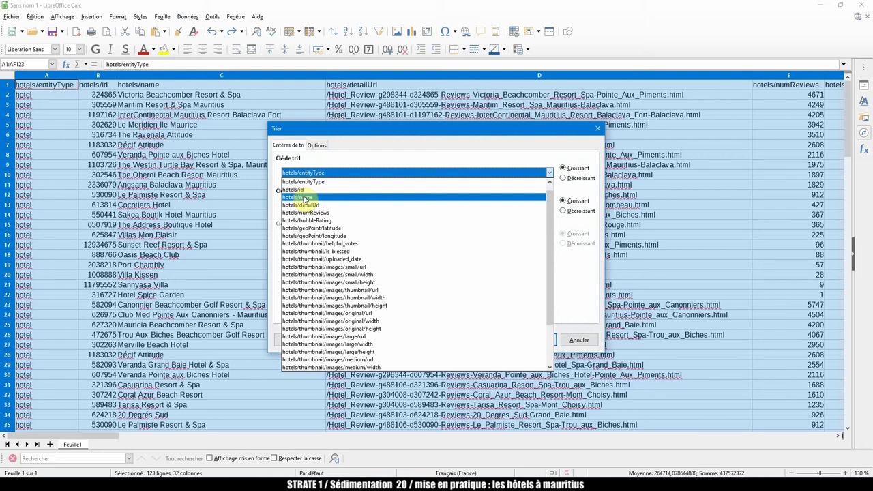
click(304, 199)
click(322, 146)
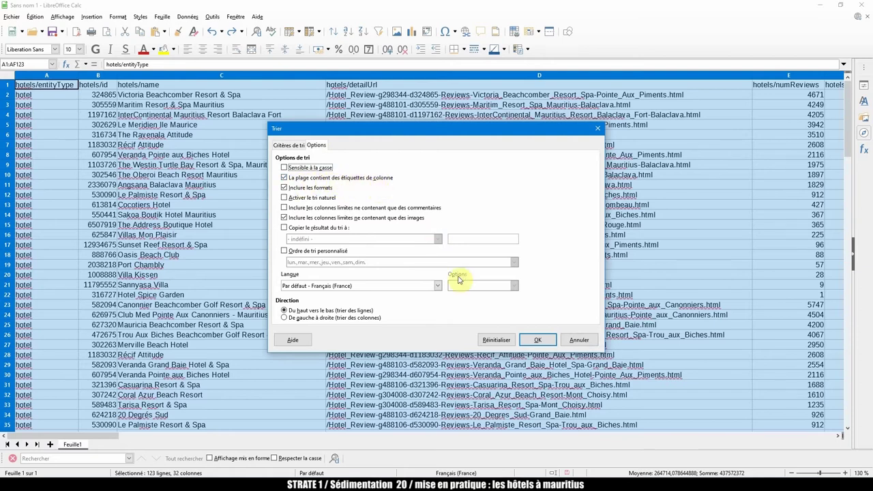
click(537, 340)
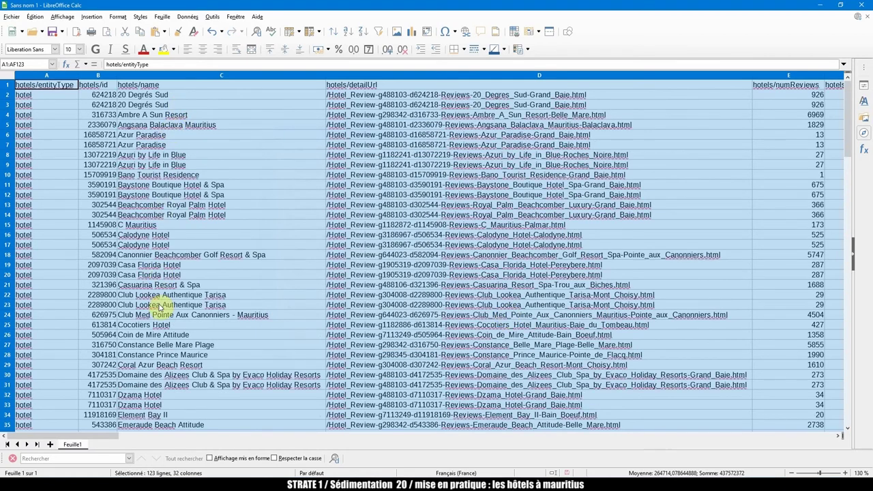
Examine the sorted list for repeated hotels, comparing rows 2 and 3 for 20 Degrés Sud.
click(156, 96)
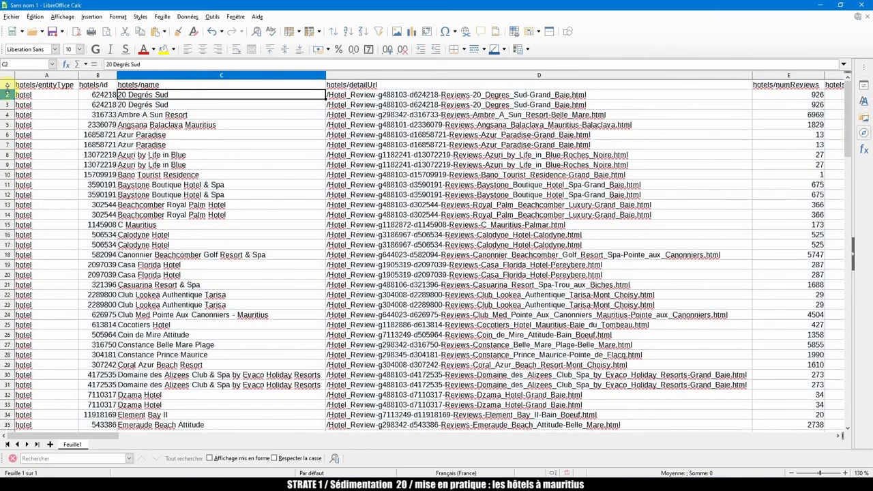
drag(8, 95, 9, 107)
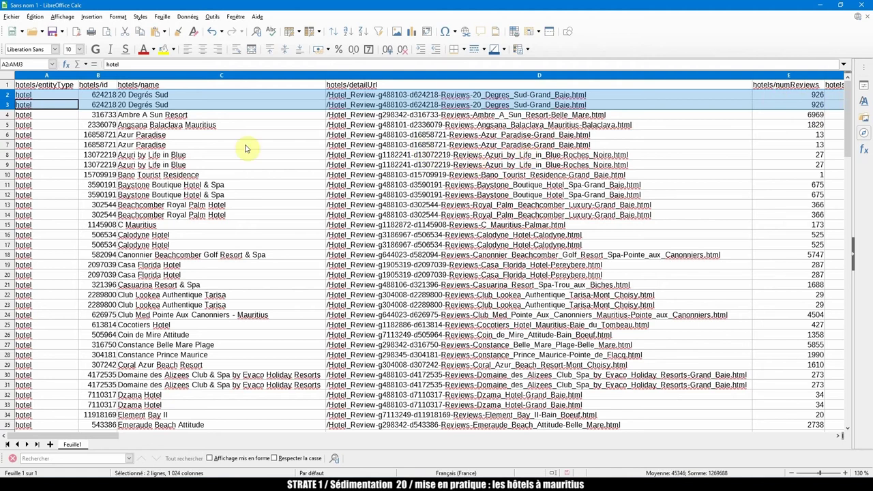
click(198, 143)
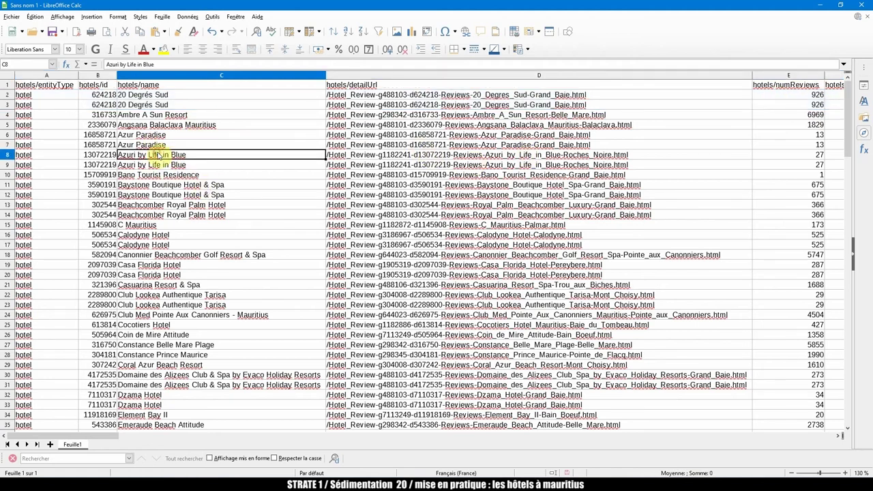
Apply a standard filter to the hotels/name column with no field criterion and the no-duplicates option enabled.
key(ctrl+space)
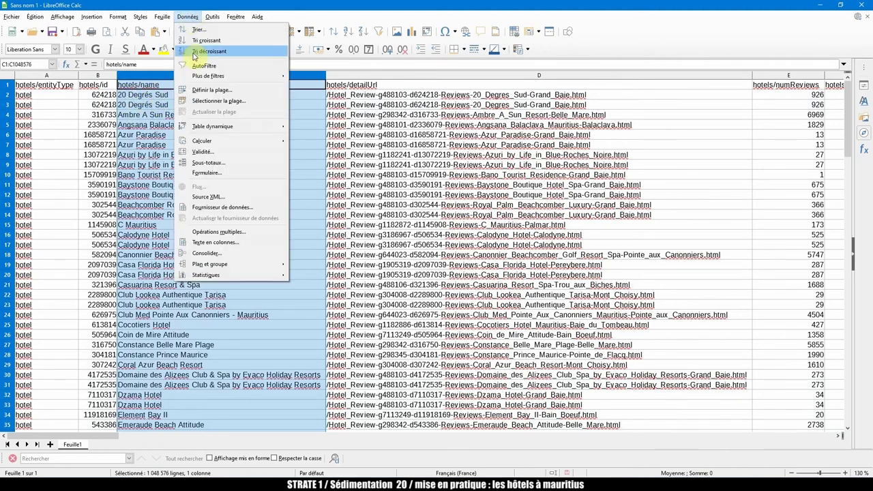
mouse_move(221, 77)
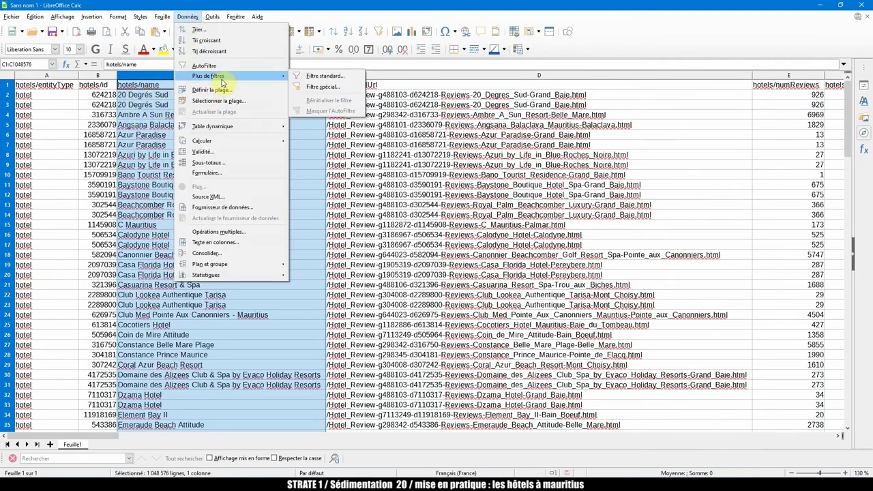
click(322, 76)
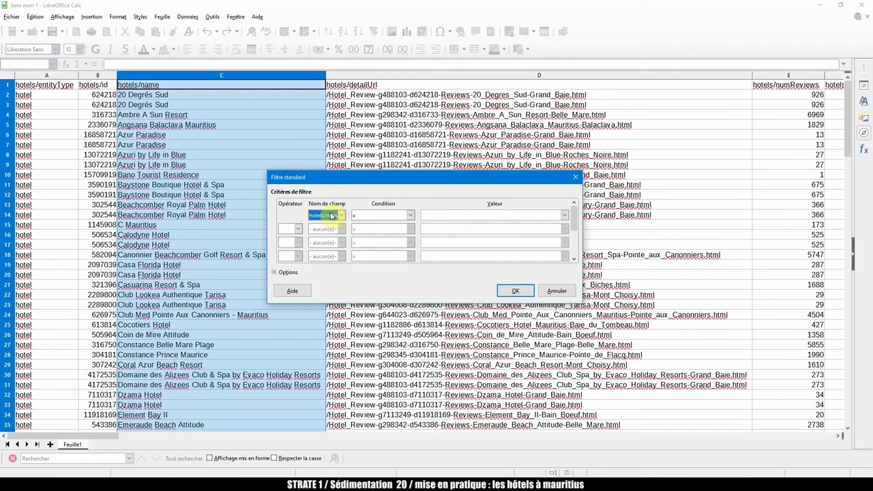
click(330, 216)
click(323, 225)
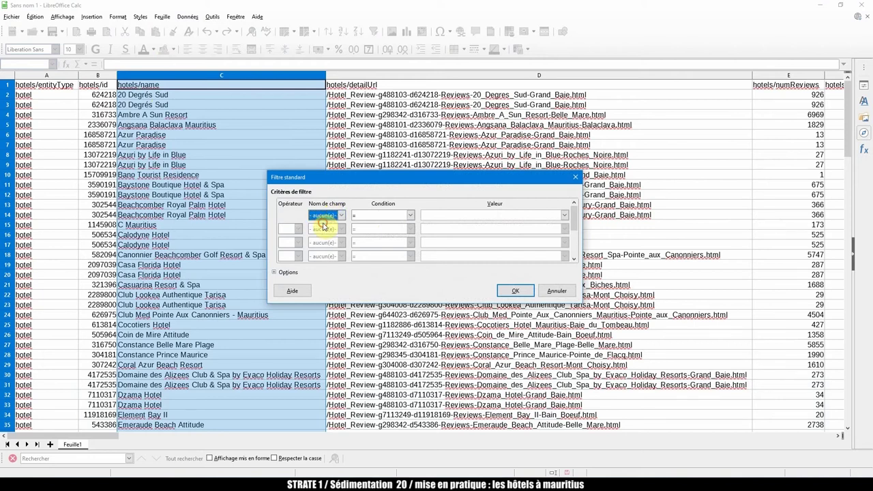
click(276, 273)
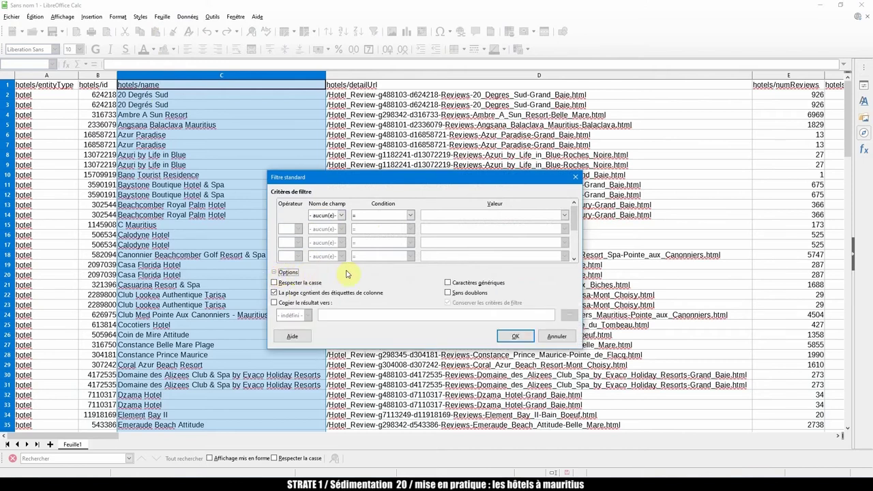
click(454, 295)
click(515, 337)
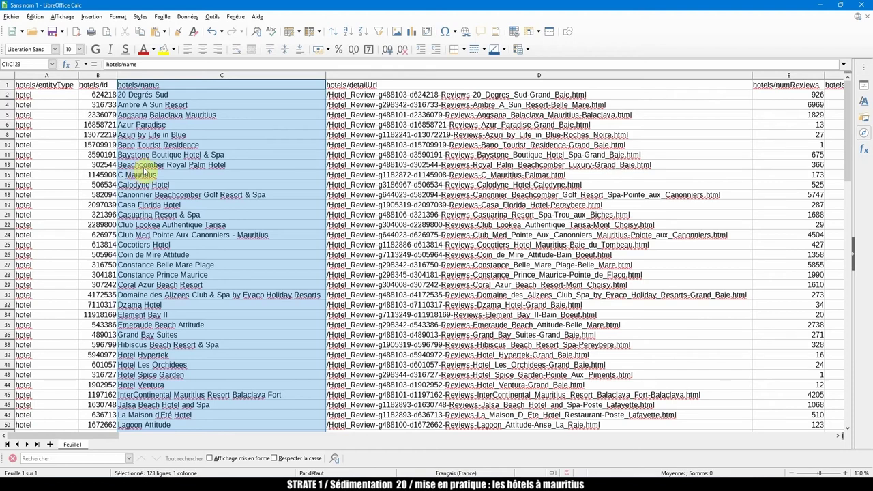
scroll(146, 170, down, 4)
scroll(193, 190, up, 4)
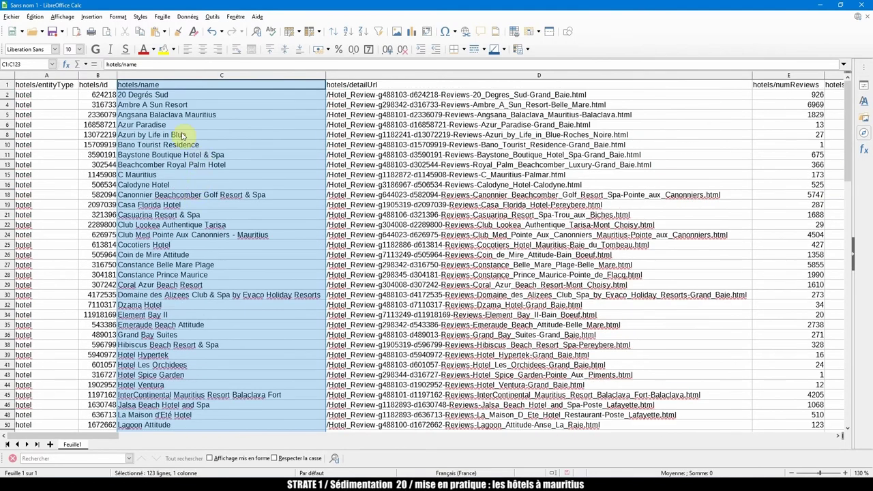
Copy the whole filtered sheet and paste it into a new sheet, Feuille2.
click(198, 186)
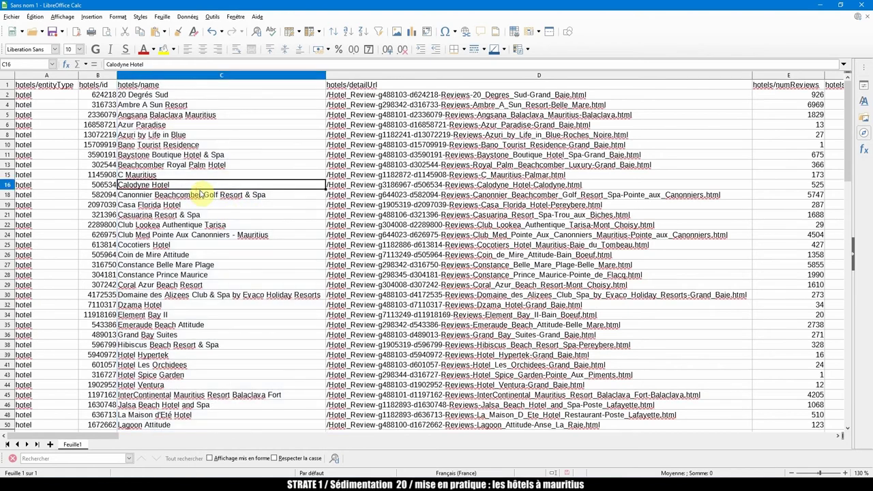
key(ctrl+a)
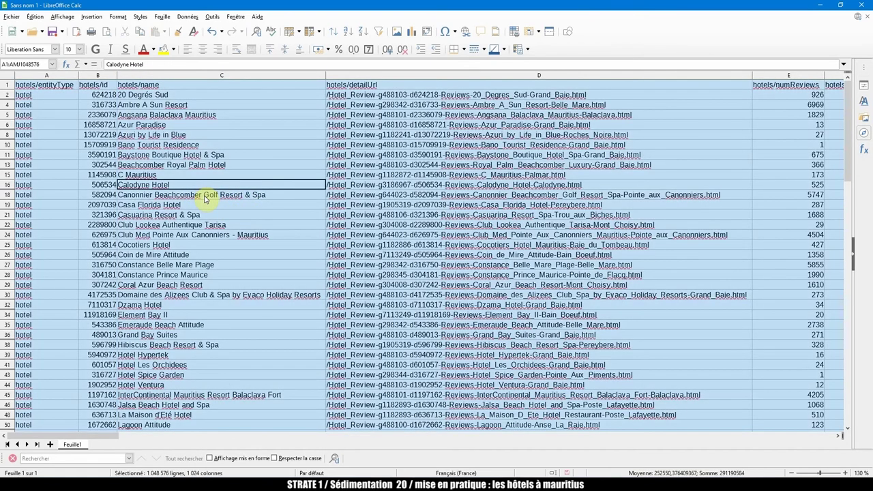
key(Return)
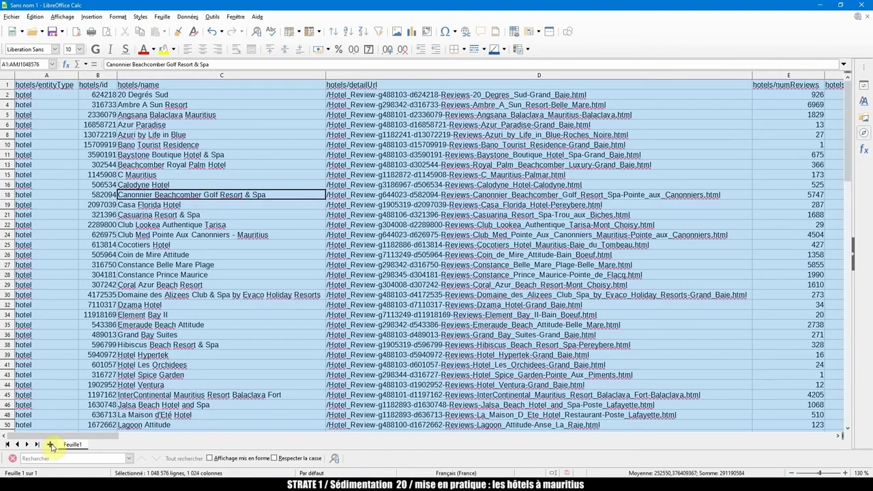
click(51, 445)
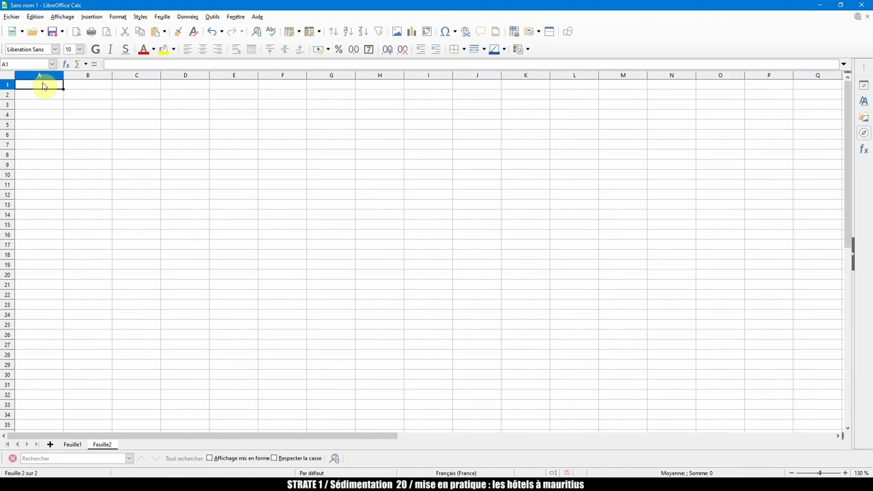
key(ctrl+v)
click(198, 175)
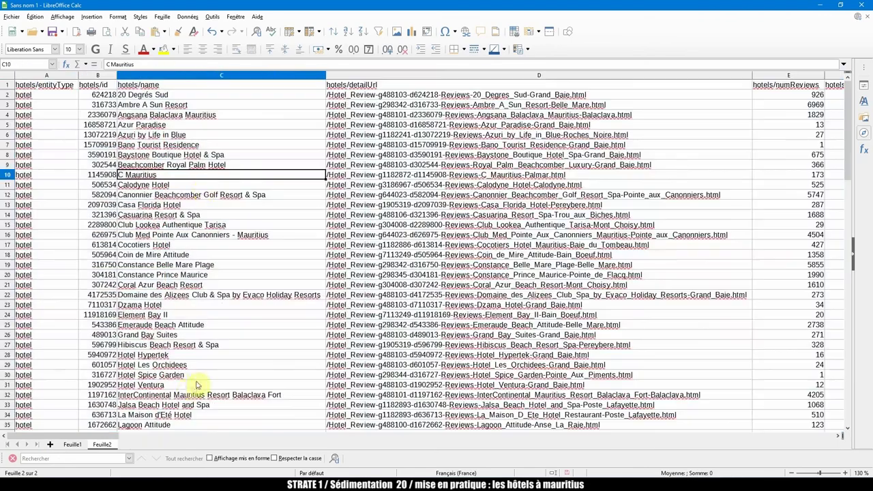
Compare the last rows of Feuille2 and Feuille1 to check the deduplicated hotel list.
scroll(138, 330, down, 20)
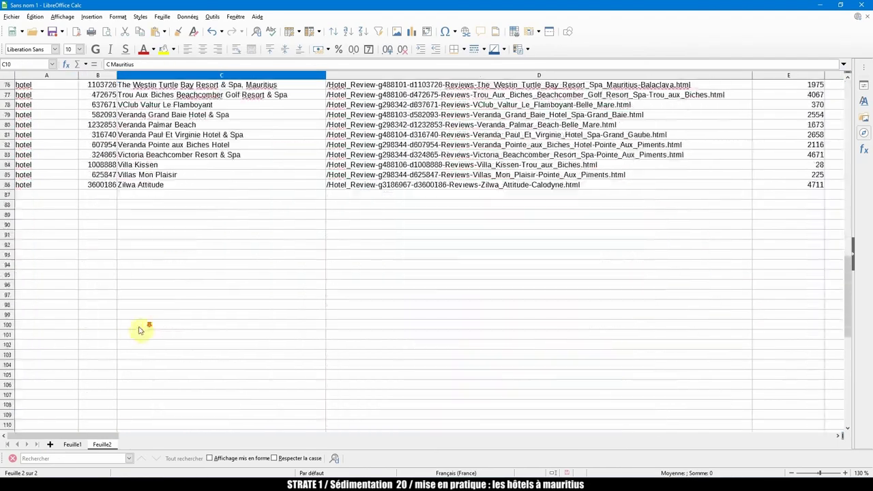
scroll(15, 86, up, 20)
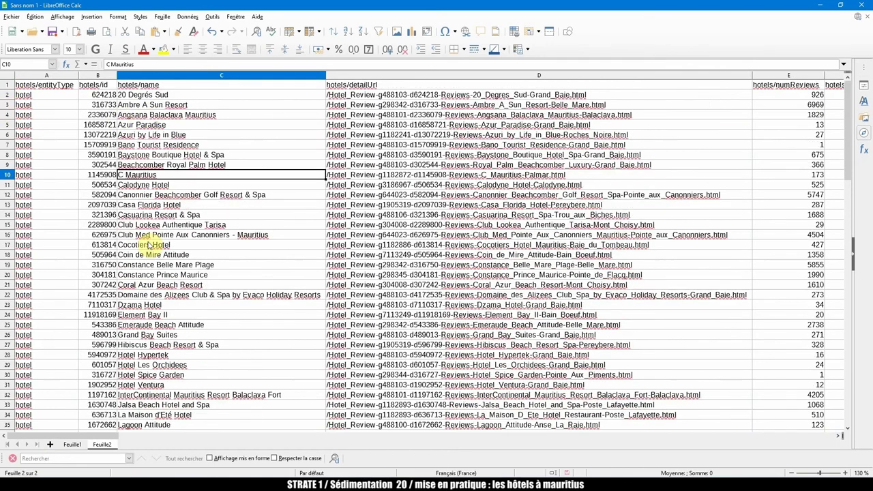
scroll(149, 244, down, 20)
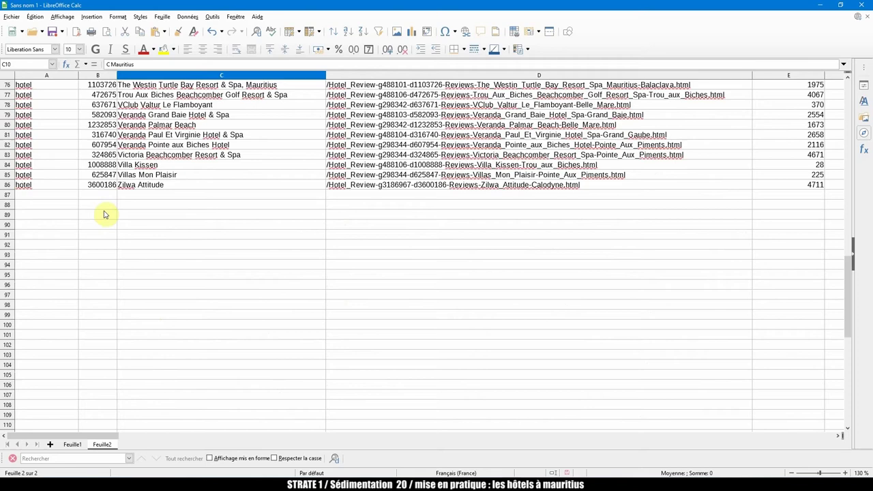
click(73, 445)
scroll(69, 371, down, 20)
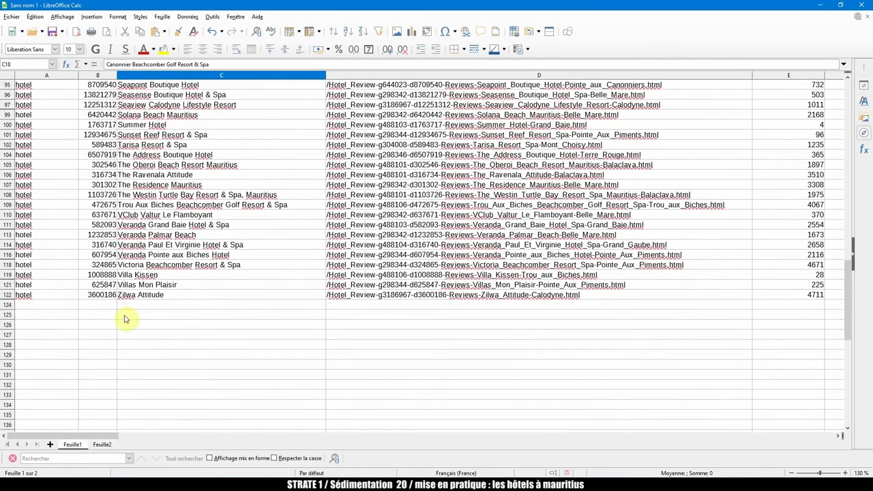
click(103, 444)
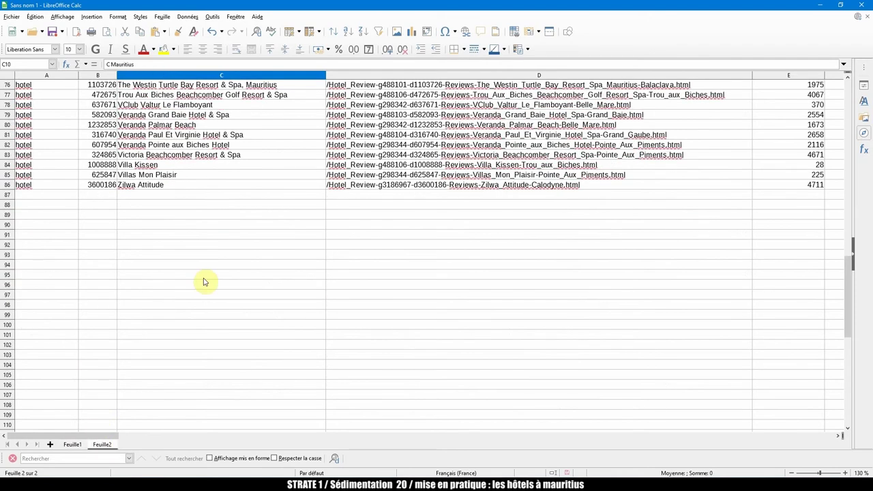
scroll(513, 311, up, 4)
key(ctrl+Home)
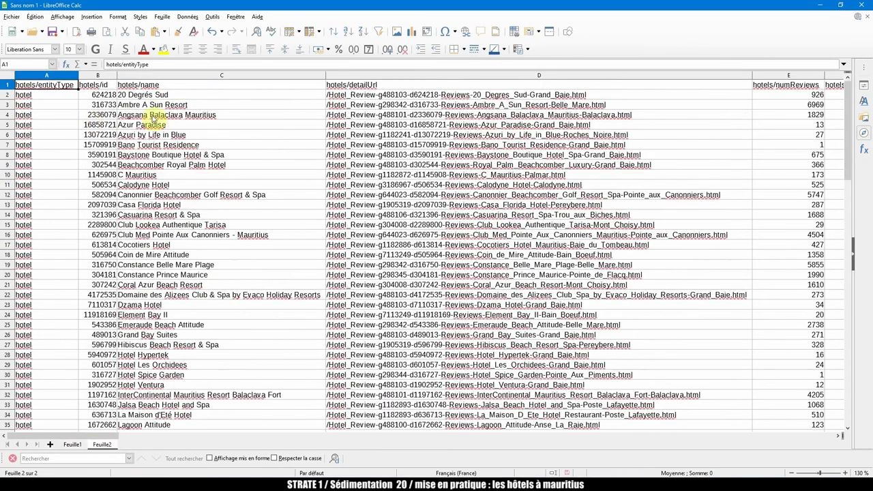
Save the Feuille2 sheet to the desktop as TRIPADVISOR.csv in Text CSV format.
click(15, 21)
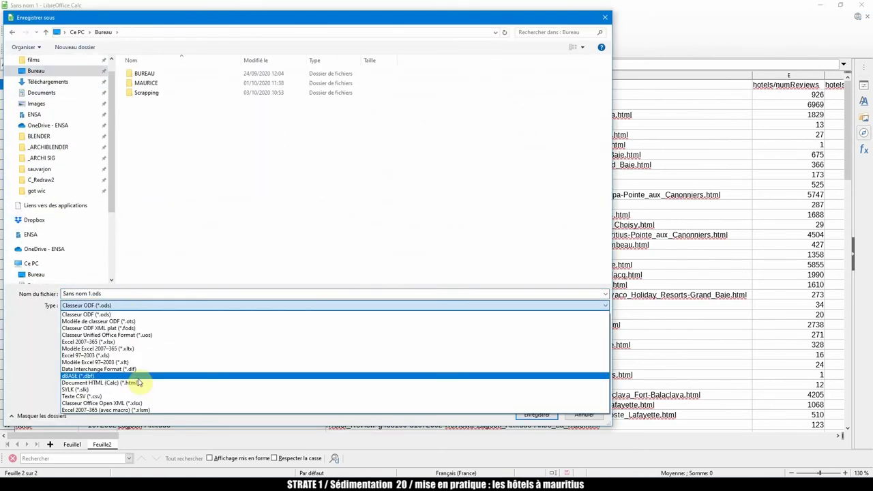
click(141, 384)
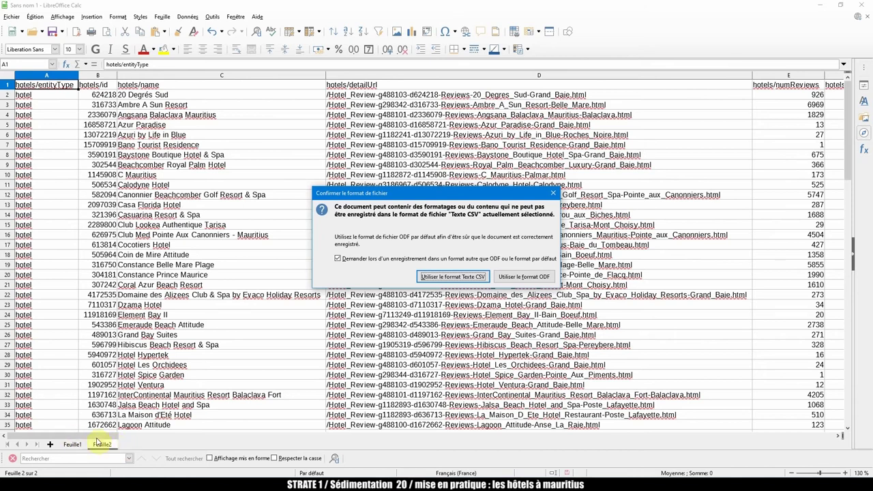
click(452, 277)
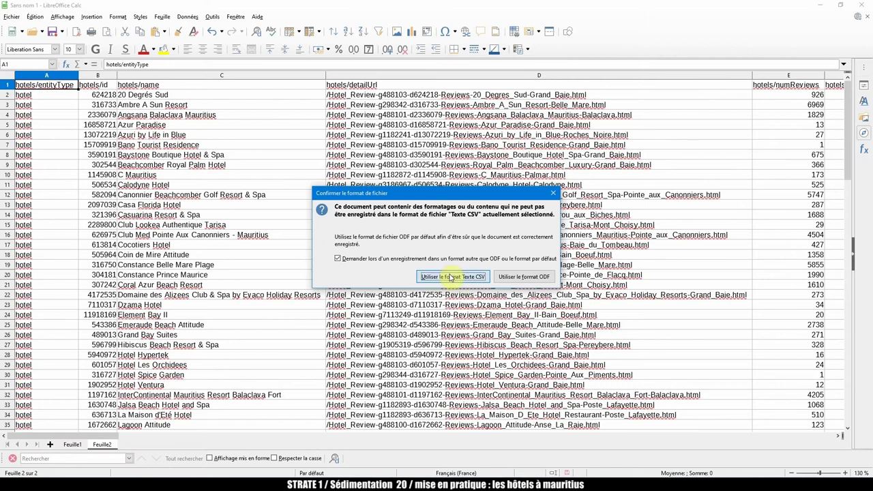
click(493, 292)
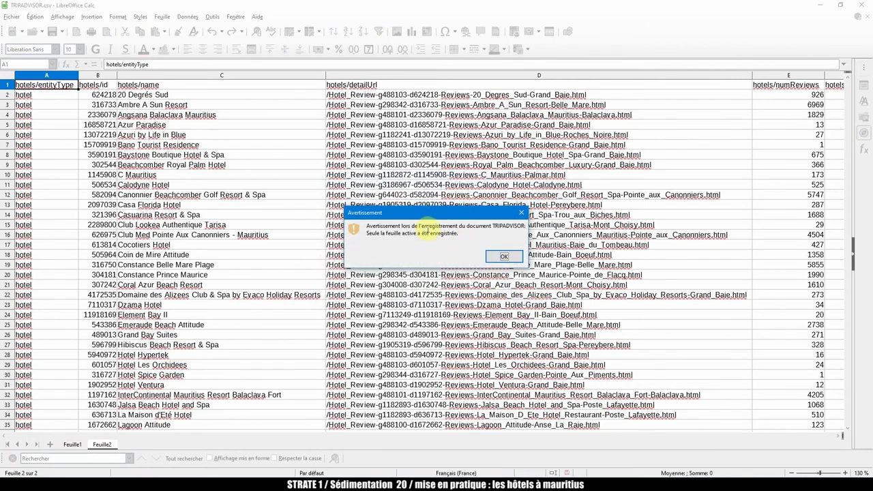
click(504, 257)
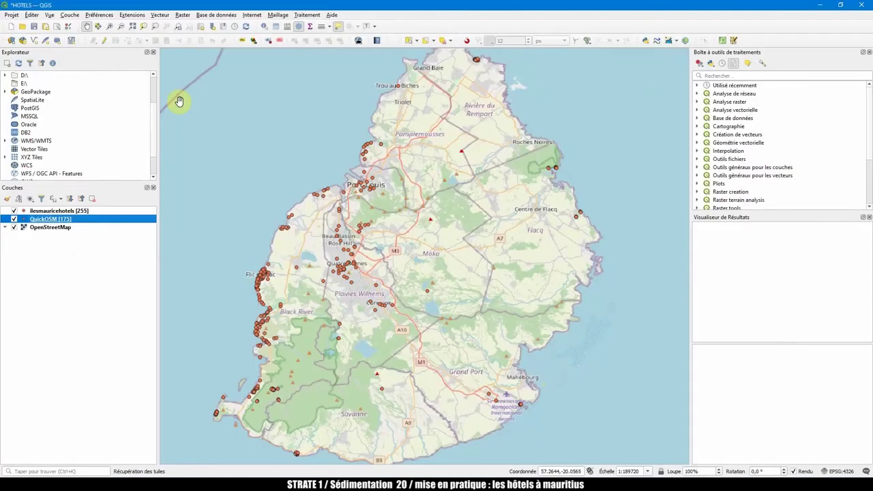
Switch to QGIS and add TRIPADVISOR.csv as a delimited-text point layer, using hotels/geoPoint/longitude for X, hotels/geoPoint/latitude for Y and EPSG:4326.
click(11, 39)
click(823, 77)
double_click(207, 208)
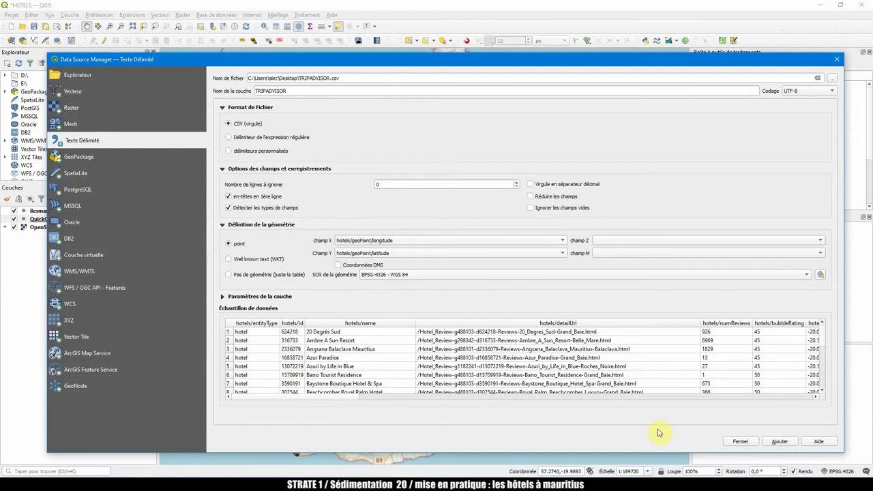
click(780, 442)
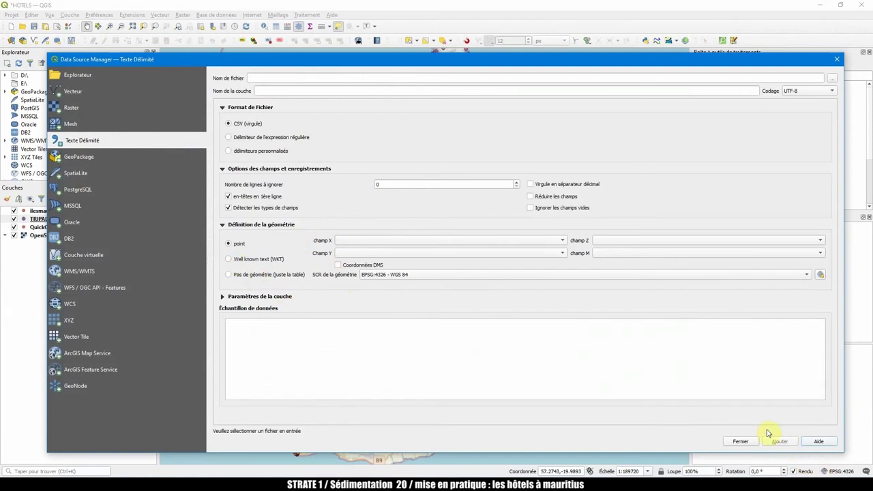
click(744, 441)
Move the TRIPADVISOR layer to the top of the layer order and hide the ilesmauricehotels and QuickOSM layers.
drag(48, 218, 47, 207)
click(14, 218)
click(14, 226)
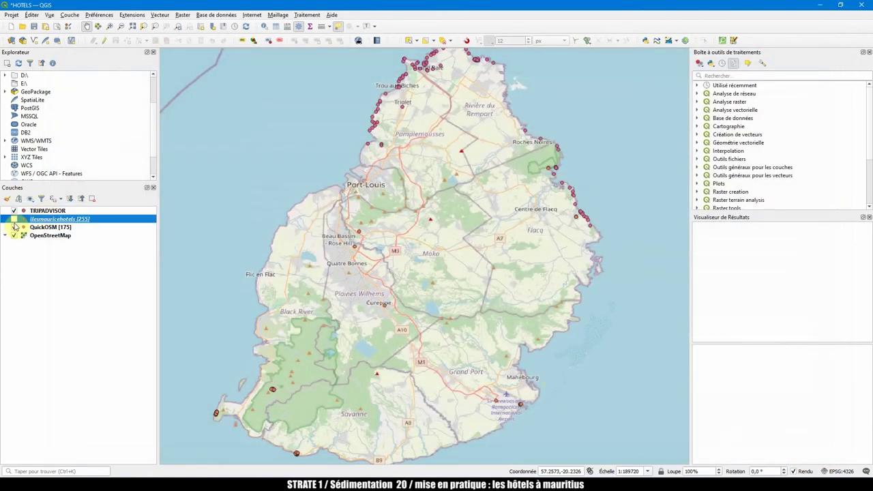
scroll(288, 206, up, 2)
drag(289, 207, 345, 226)
Show the feature count of the TRIPADVISOR layer and search the processing tools for "dupl".
right_click(39, 211)
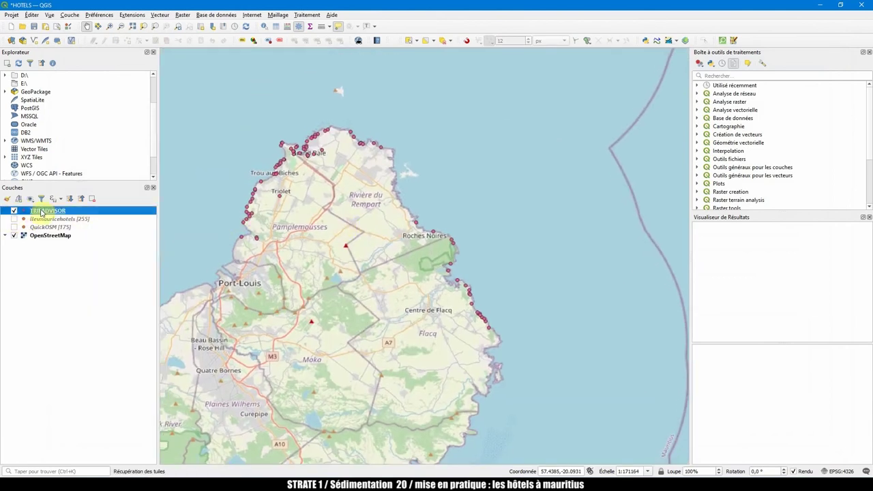
click(87, 243)
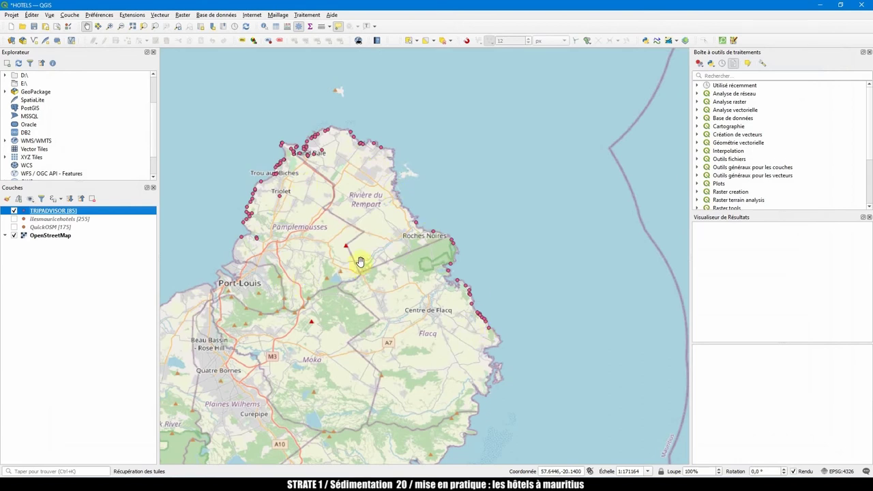
text(dupl)
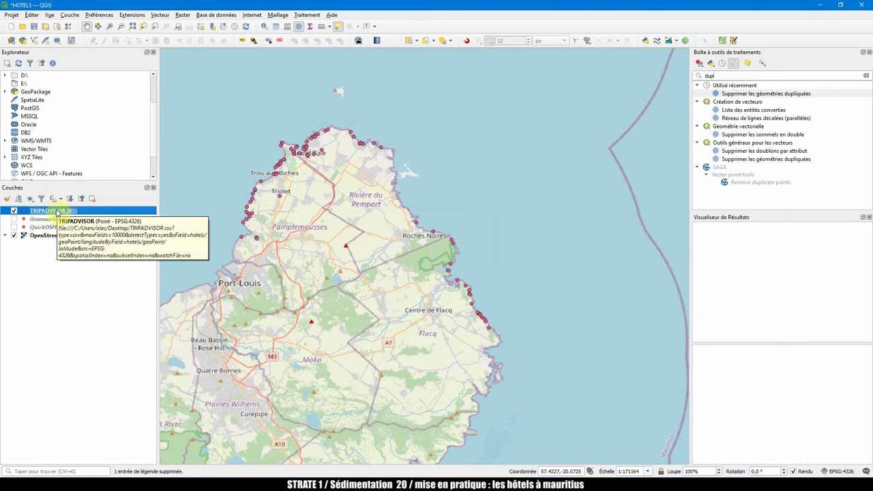
Export the TRIPADVISOR layer as a GeoPackage named Tripadvisor in EPSG:4326 and add it to the map.
right_click(56, 214)
click(97, 309)
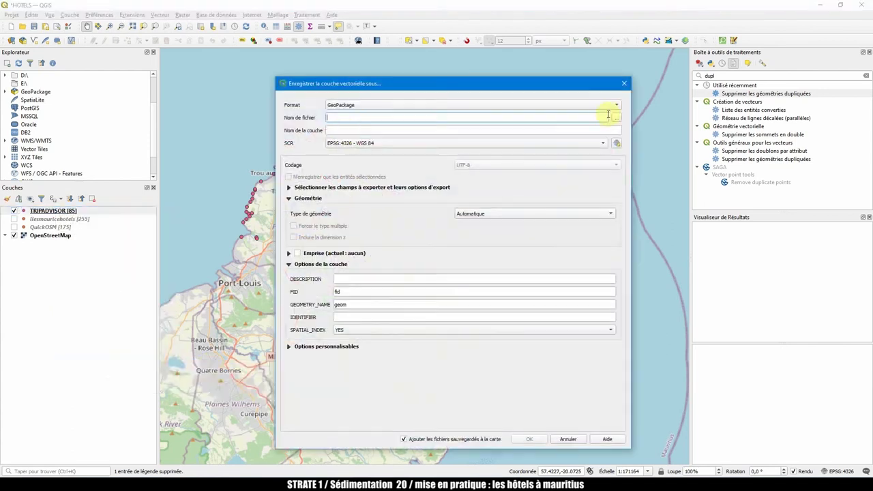
click(610, 113)
double_click(206, 92)
double_click(205, 63)
text(Tripadvisor)
key(Return)
click(526, 439)
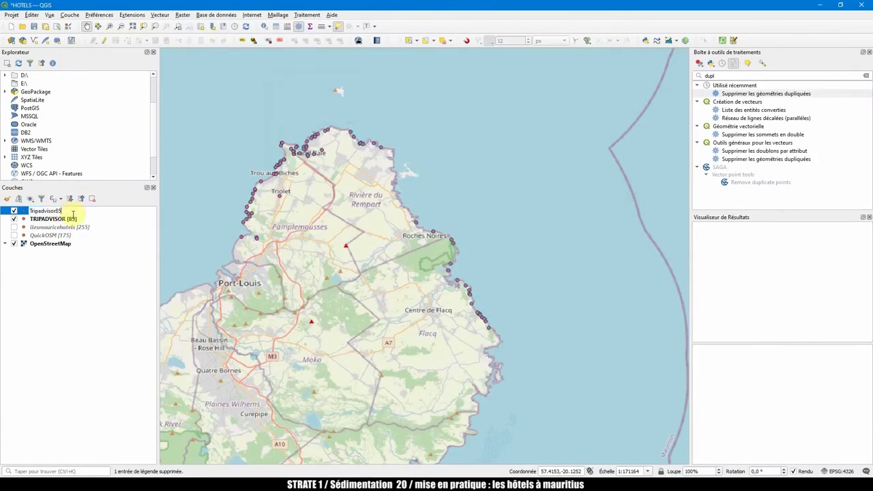
Remove the original CSV-based TRIPADVISOR layer from the project and select the exported Tripadvisor layer.
right_click(58, 219)
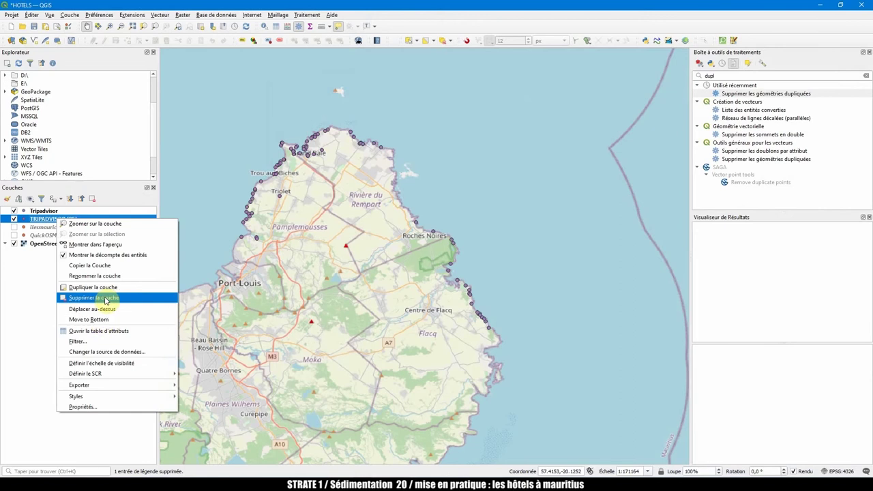
click(106, 299)
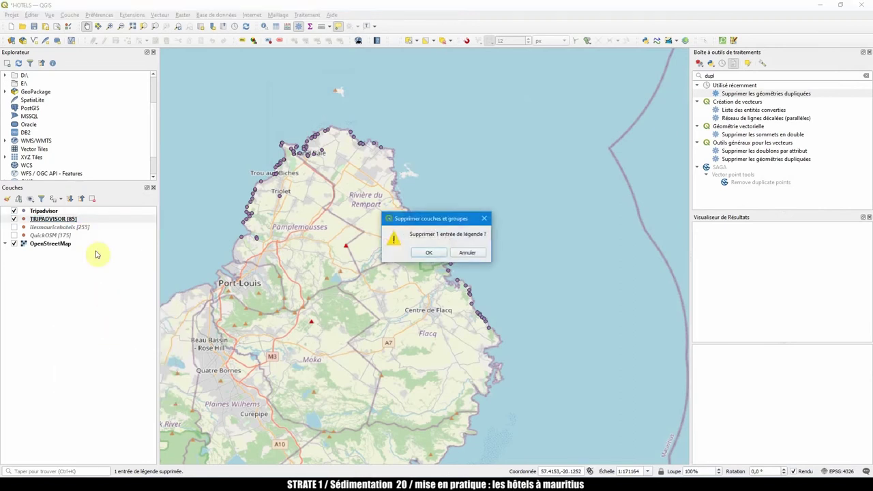
click(427, 253)
click(48, 212)
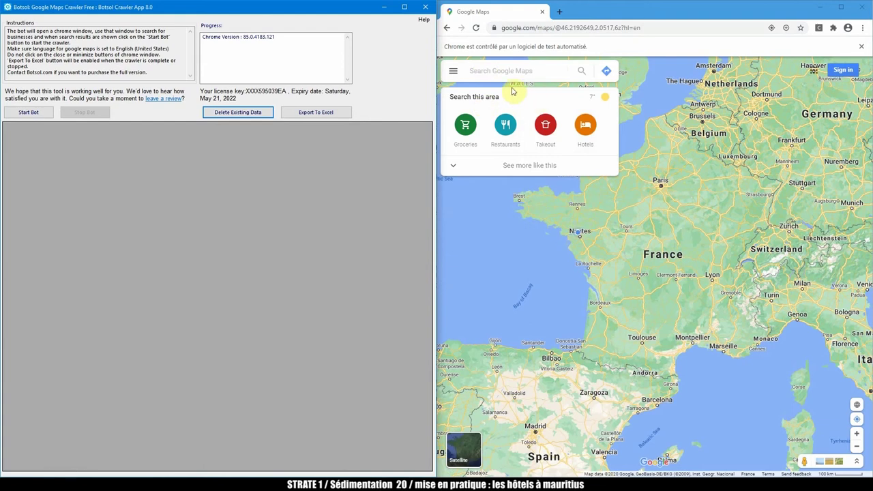
In the crawler's Google Maps window, search for "maurice" and frame the whole island of Mauritius.
click(495, 70)
text(m)
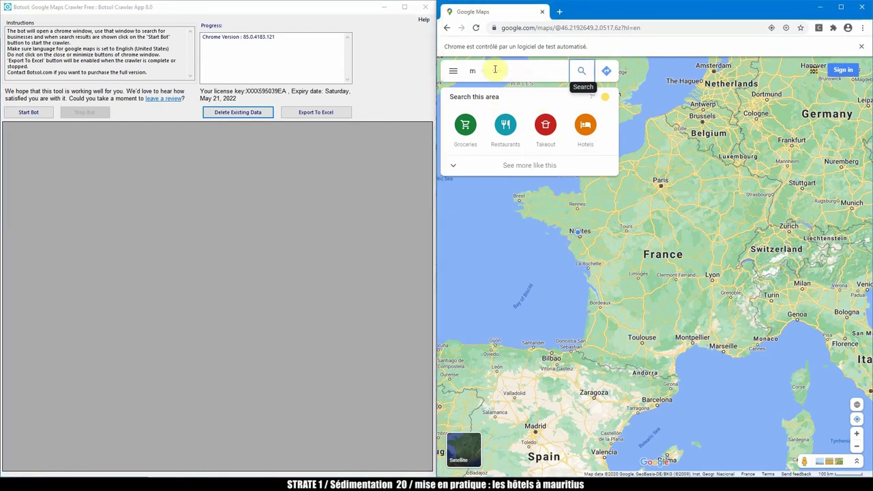
text(aurice)
key(Return)
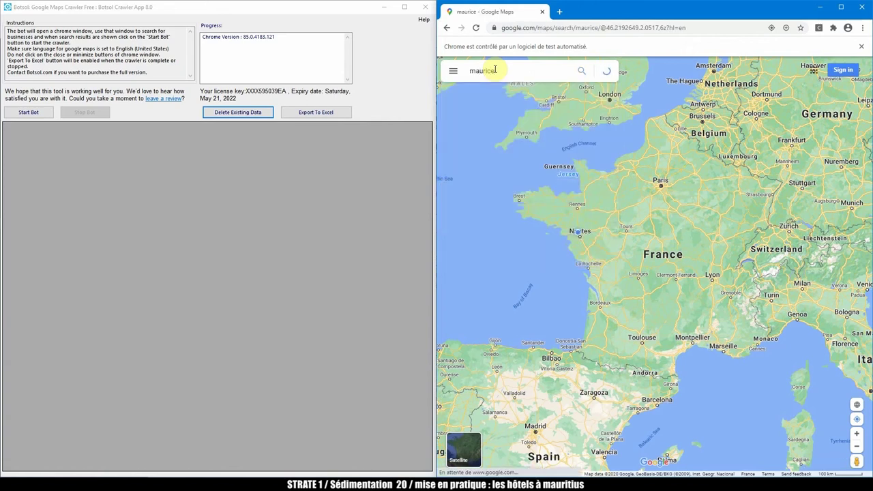
scroll(729, 270, up, 3)
scroll(729, 270, up, 2)
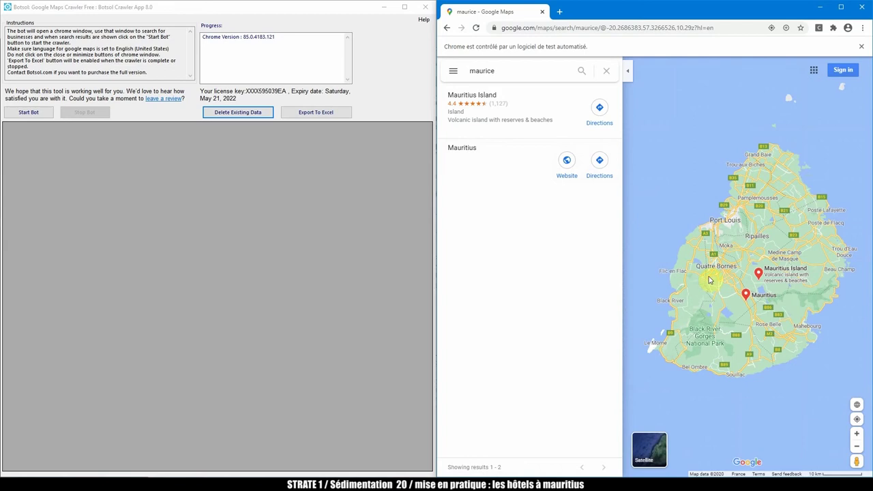
Extend the Google Maps search to "maurice hotel" and run the Botsol crawler on the results until it completes.
click(522, 71)
click(506, 71)
text(tel)
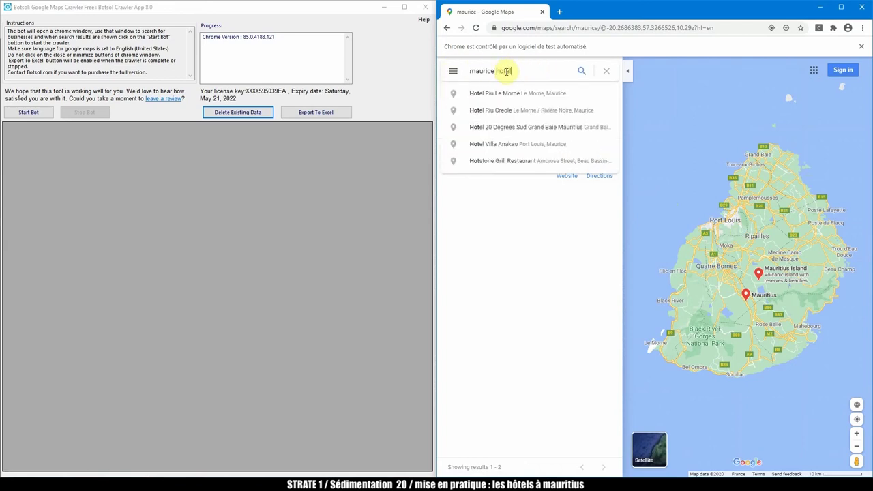
key(Return)
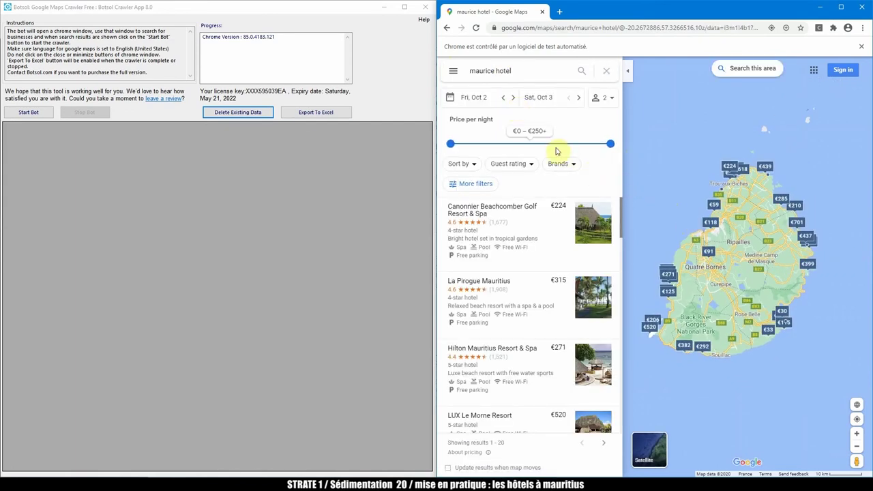
click(41, 112)
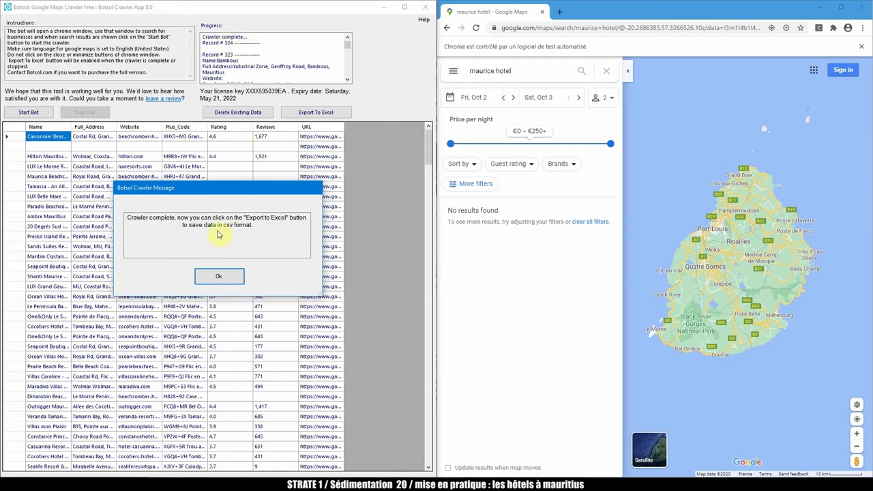
click(218, 278)
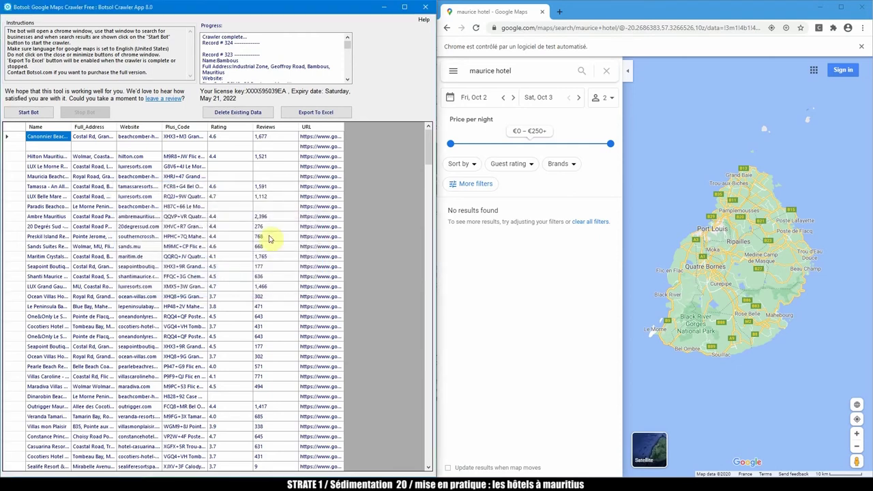
Export the crawled hotel records to the Hotels folder as botsol.csv.
click(303, 115)
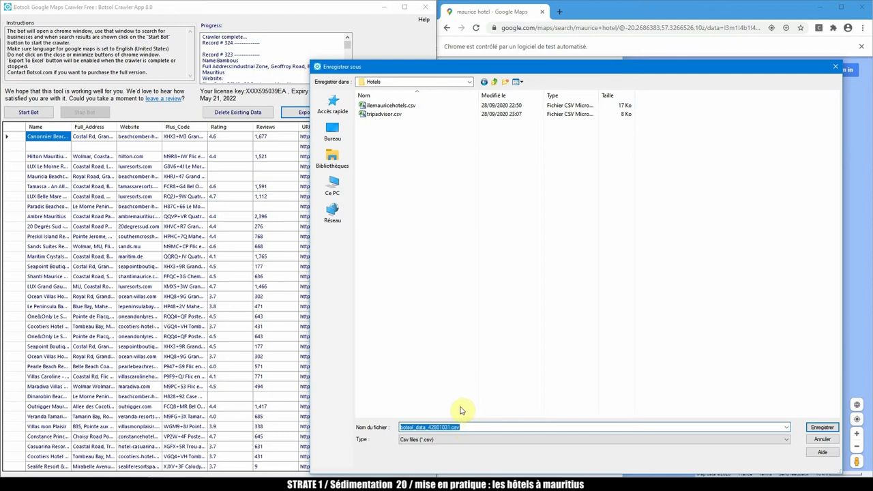
click(448, 426)
drag(448, 426, 418, 427)
key(BackSpace)
key(Return)
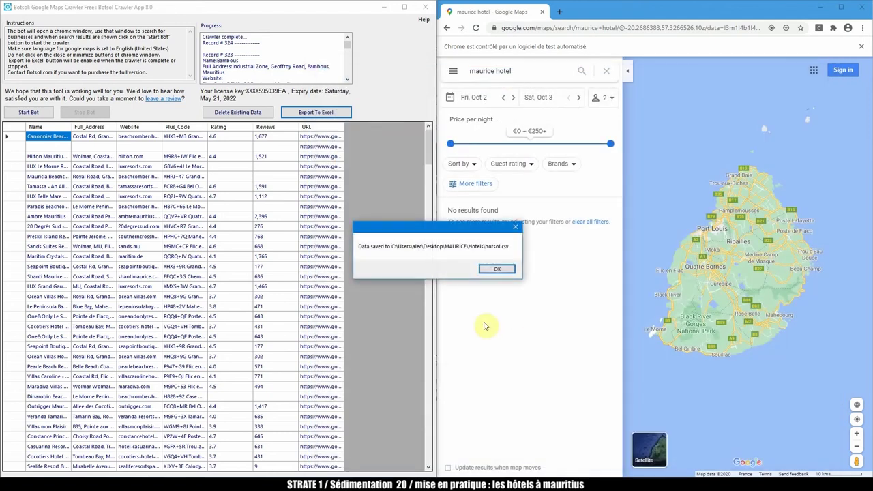
click(485, 268)
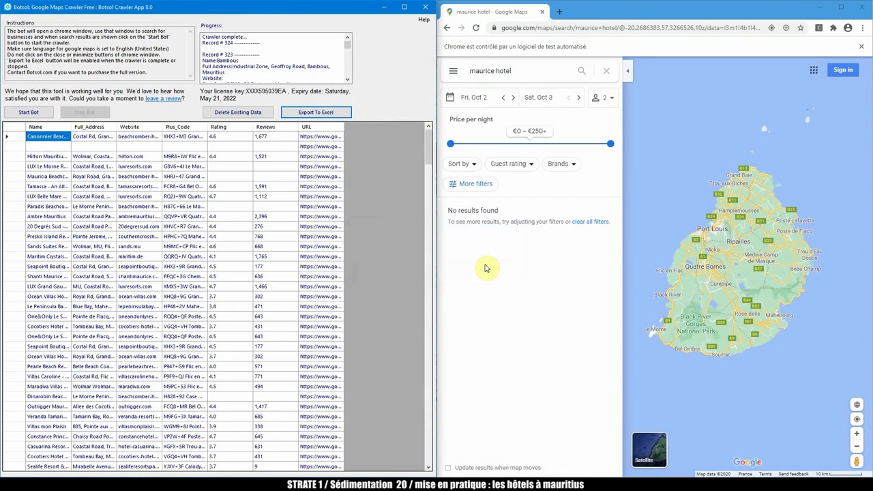
double_click(162, 126)
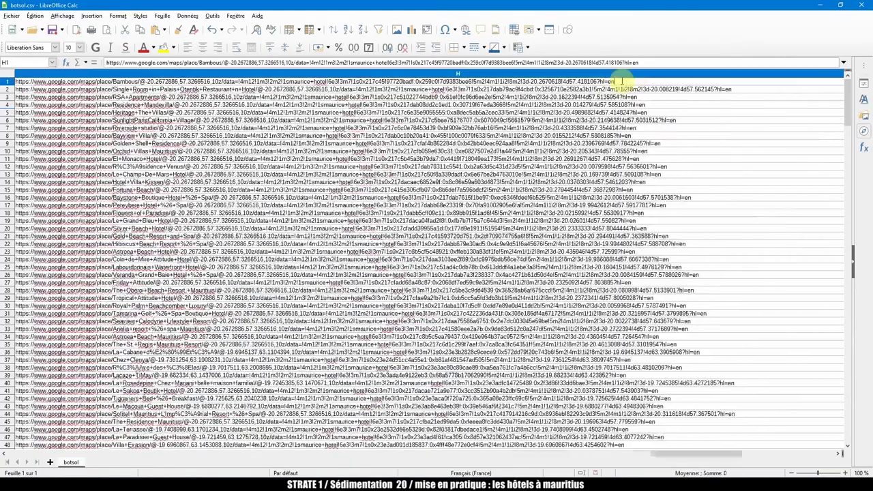
In LibreOffice Calc, reduce the URLs in column H of botsol.csv to latitude and longitude with find and replace, and save the file.
click(127, 74)
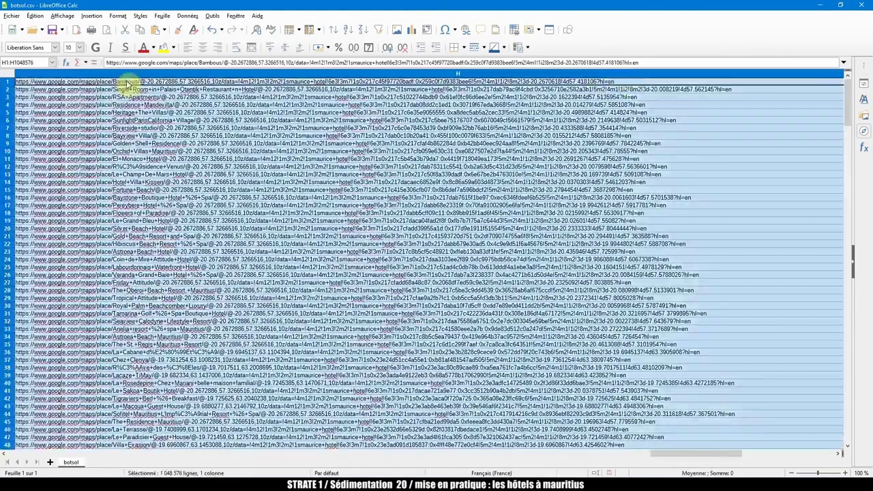
key(ctrl+h)
click(567, 242)
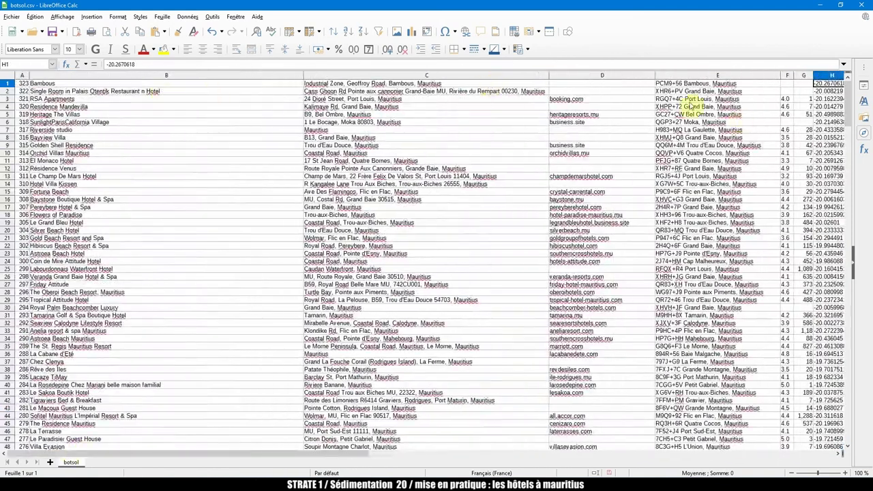
key(ctrl+s)
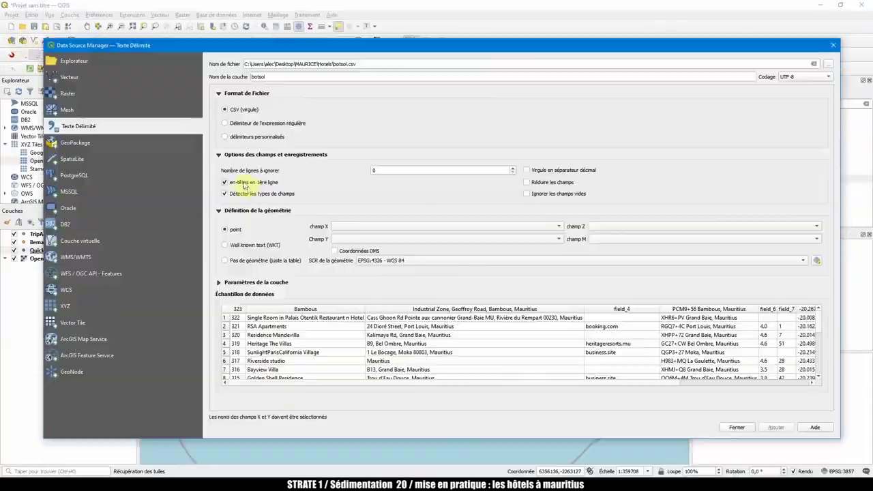
In QGIS, add botsol.csv as a delimited-text point layer without a header row, using field_9 as X, field_8 as Y and EPSG:4326.
scroll(801, 321, right, 5)
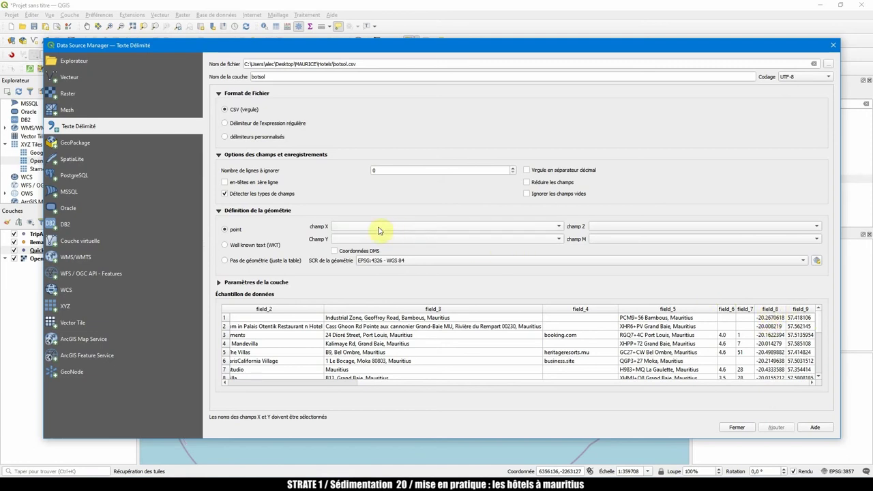
click(346, 242)
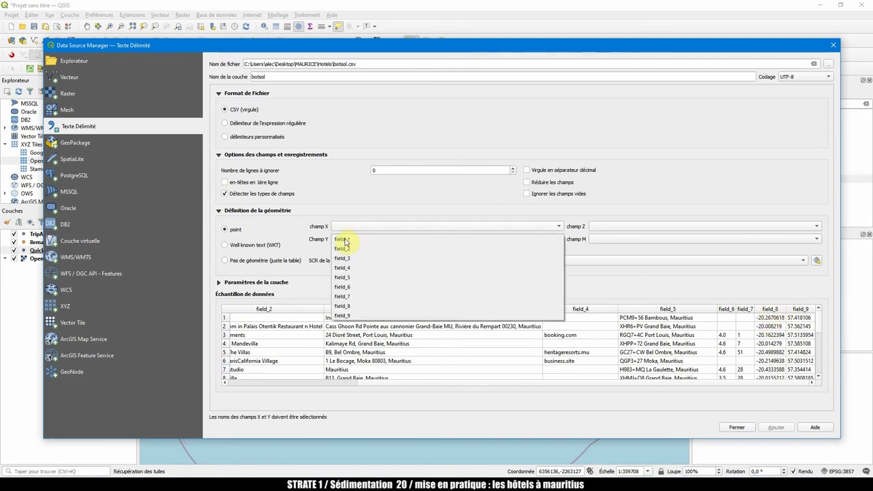
click(345, 307)
click(343, 231)
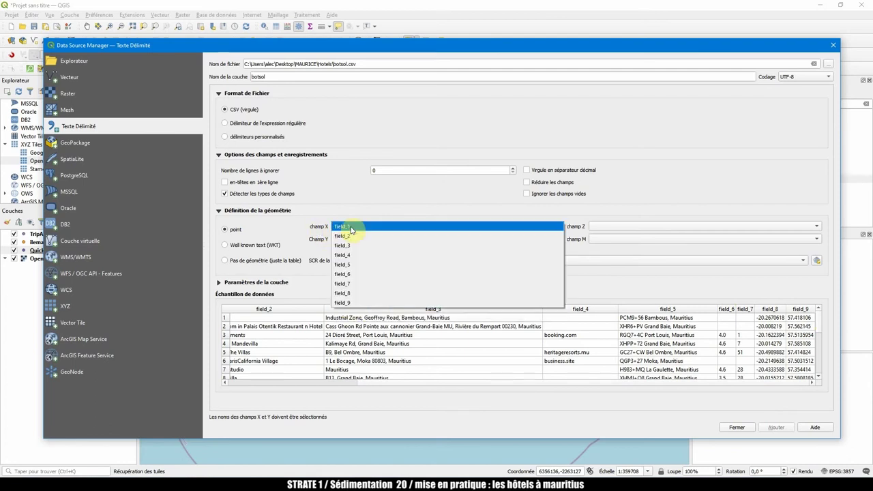
click(357, 302)
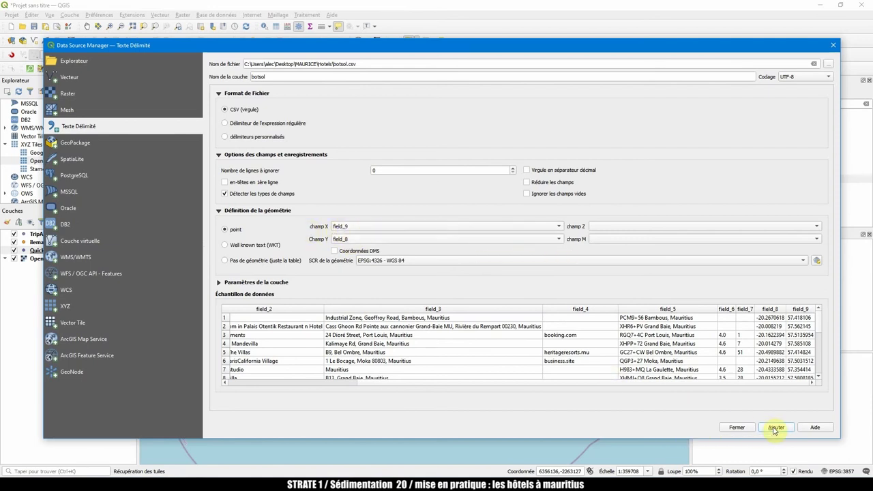
click(776, 428)
click(833, 45)
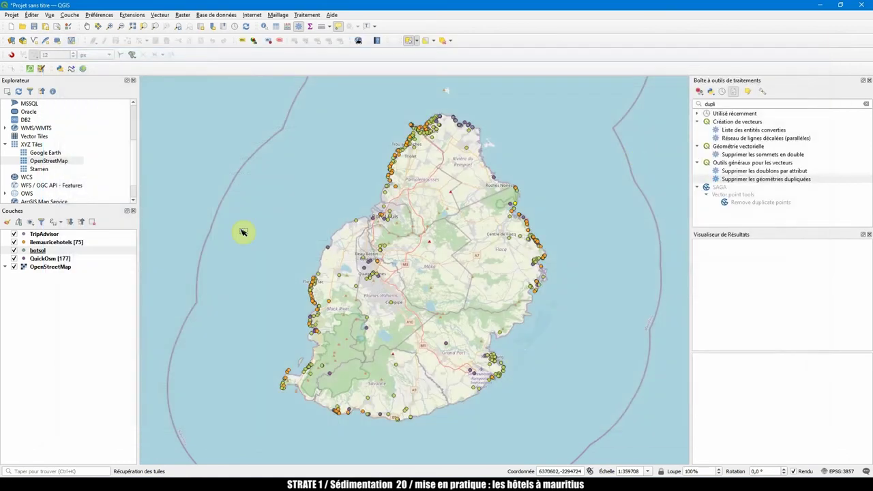
Move the botsol layer to the top of the layer order and inspect its points on Rodrigues and Mauritius.
drag(38, 250, 49, 234)
right_click(43, 234)
click(68, 238)
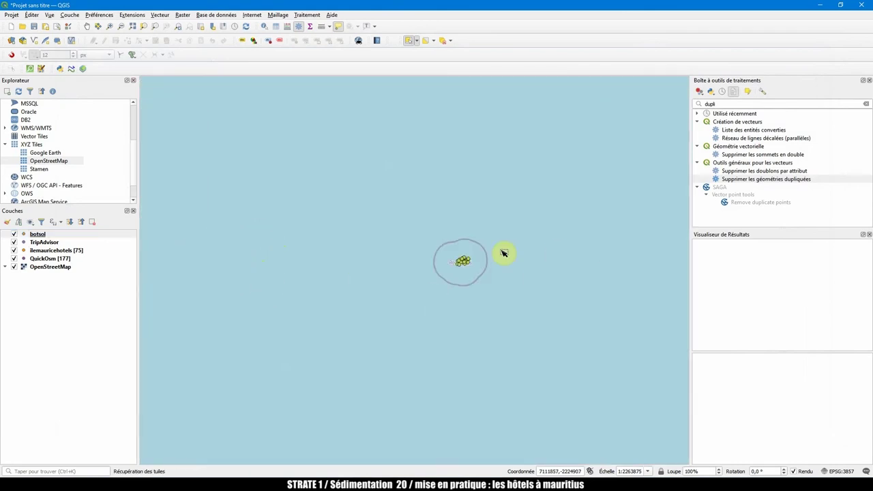
scroll(466, 212, up, 4)
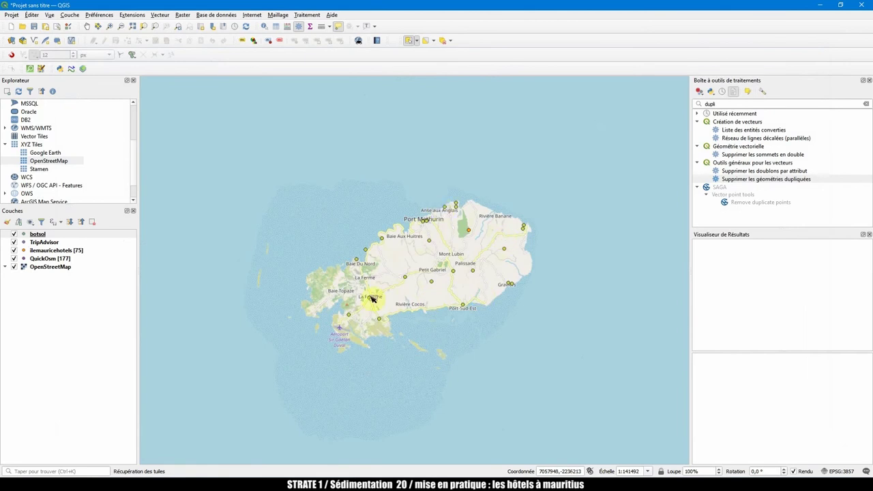
scroll(430, 281, down, 4)
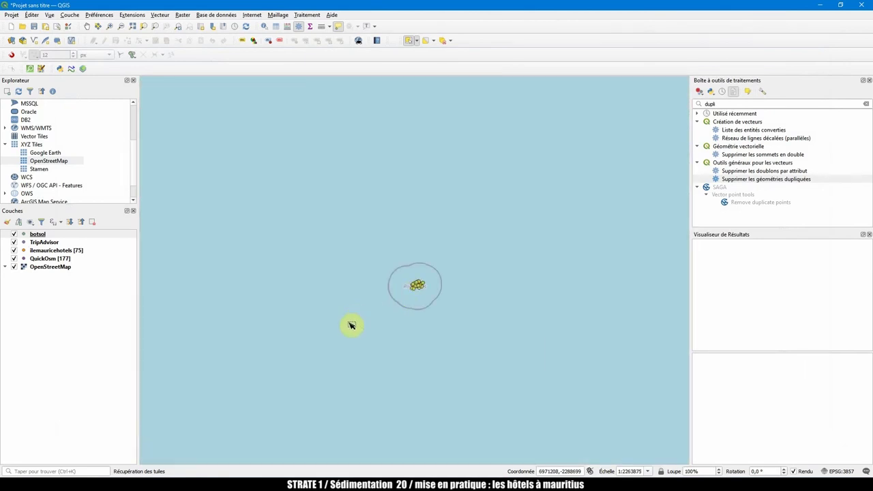
drag(350, 325, 540, 200)
drag(493, 264, 682, 341)
scroll(273, 273, up, 2)
Show the feature count of the botsol layer.
click(44, 235)
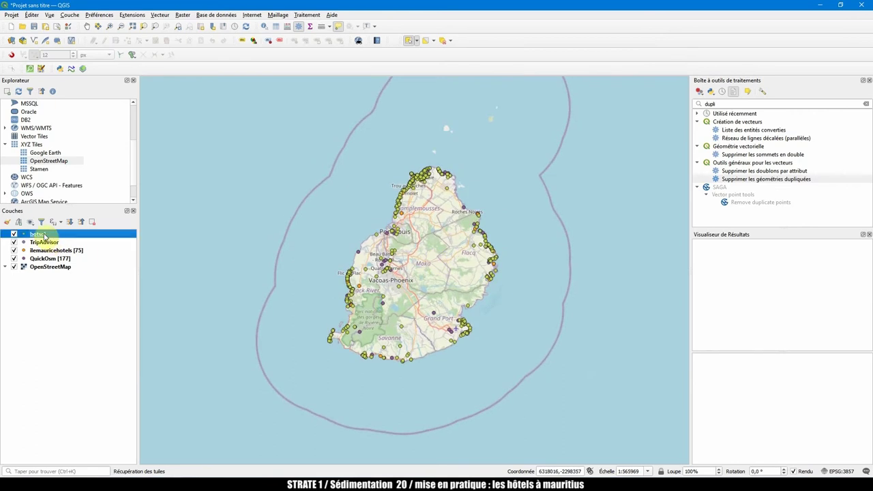
right_click(37, 235)
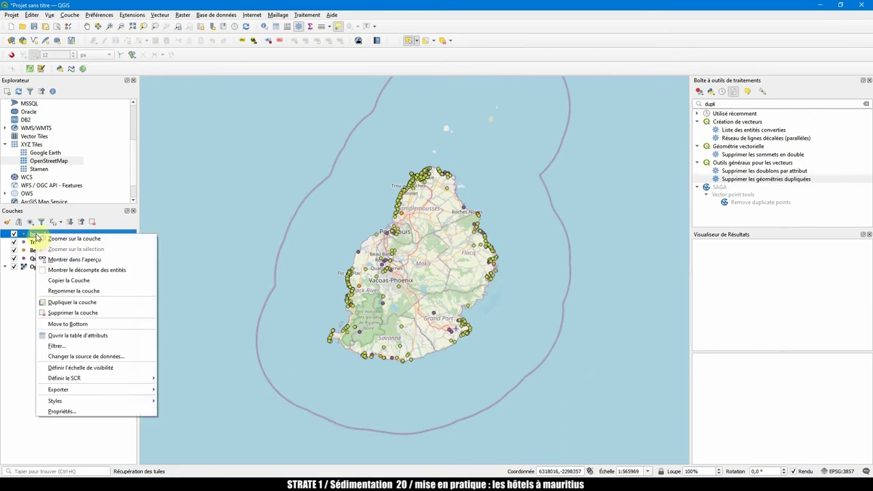
click(92, 270)
drag(58, 235, 59, 242)
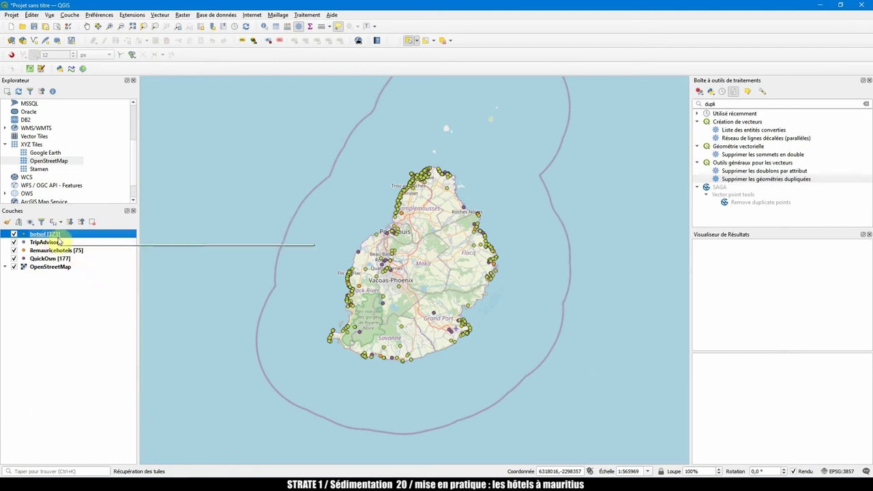
Export the botsol layer as a GeoPackage named BotSol in the Hotels folder, in EPSG:4326, and add it to the map.
right_click(45, 238)
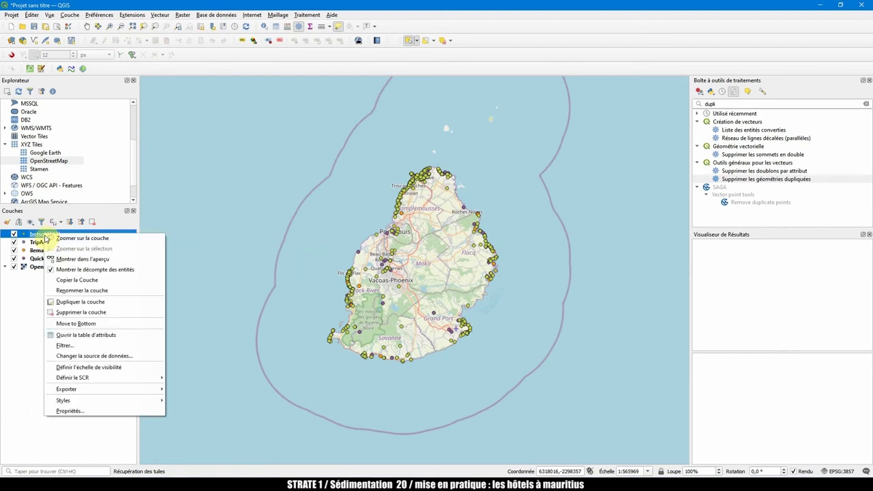
mouse_move(93, 390)
click(205, 389)
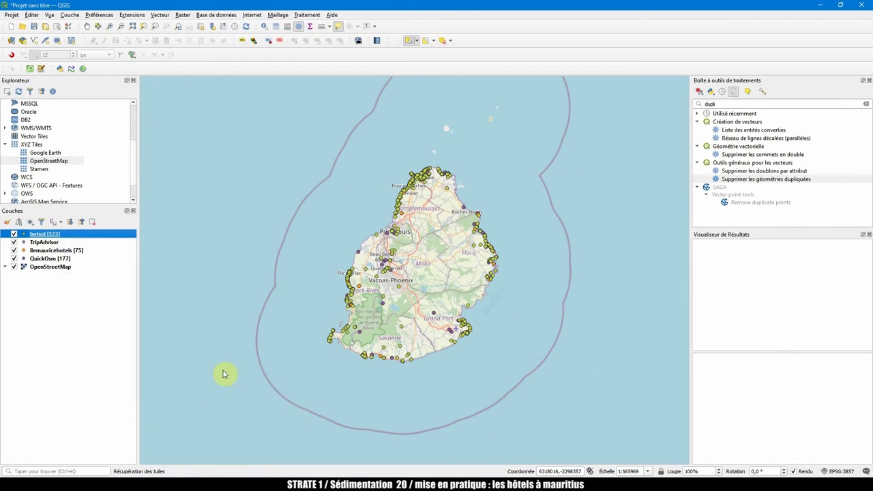
click(647, 117)
text(BotSol)
key(Return)
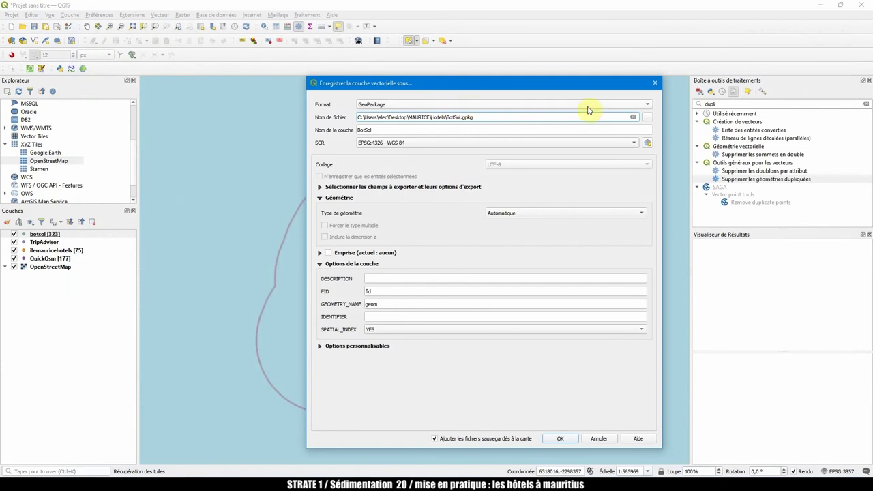
click(647, 118)
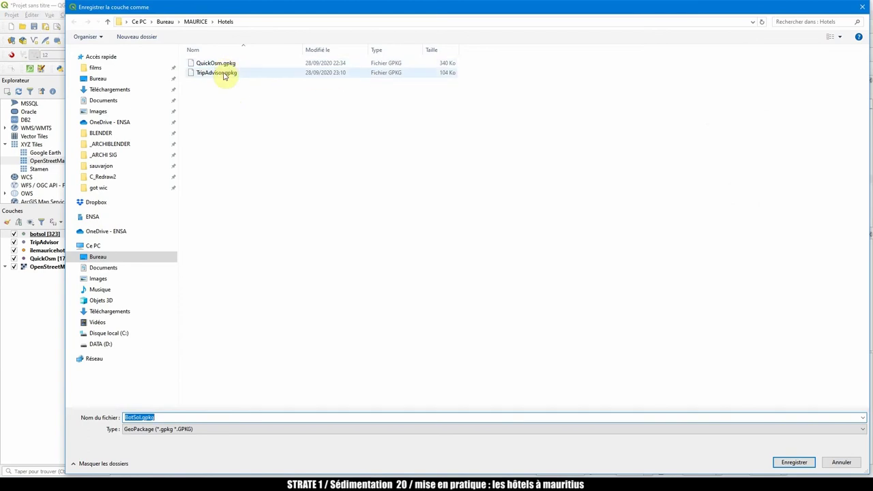
click(794, 462)
click(556, 438)
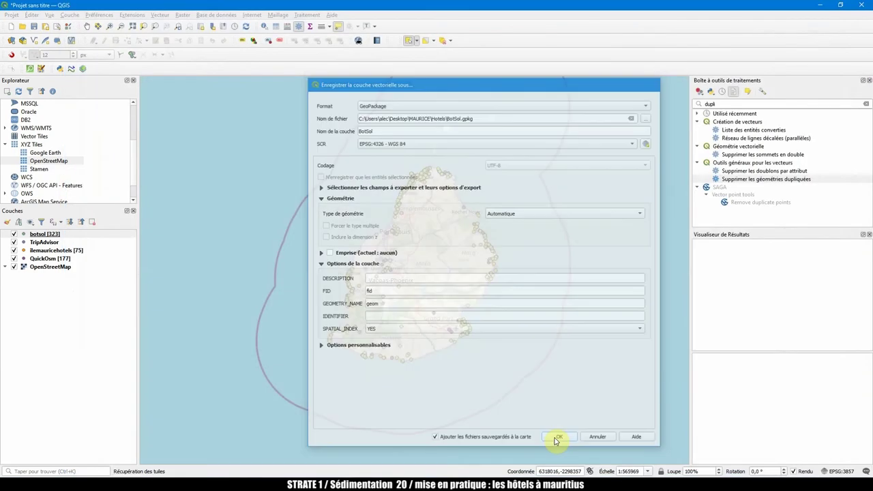
Remove the original CSV-based botsol layer from the project.
right_click(41, 242)
click(51, 308)
click(428, 255)
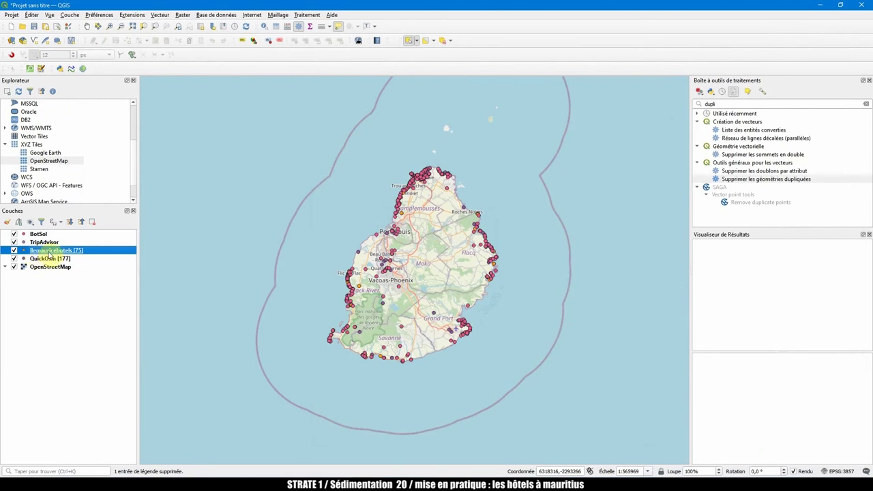
Export the ilemauricehotels layer to a new vector file.
right_click(62, 251)
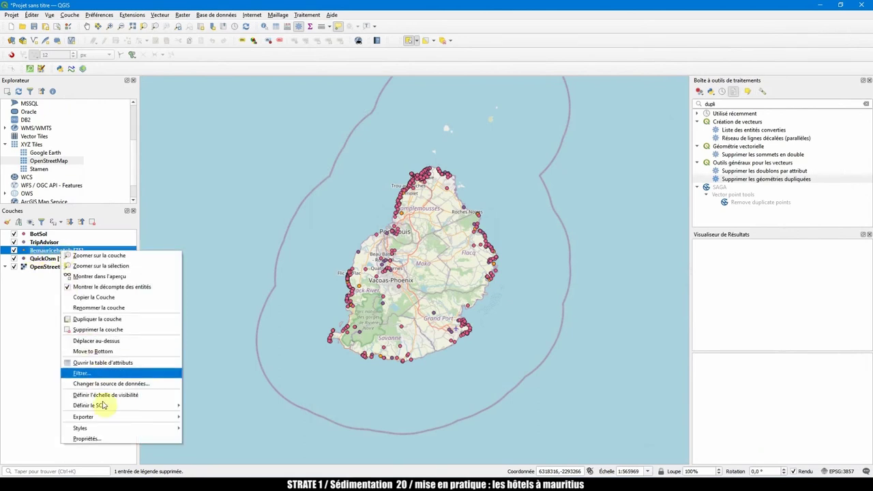
mouse_move(108, 417)
click(229, 417)
click(643, 116)
click(792, 462)
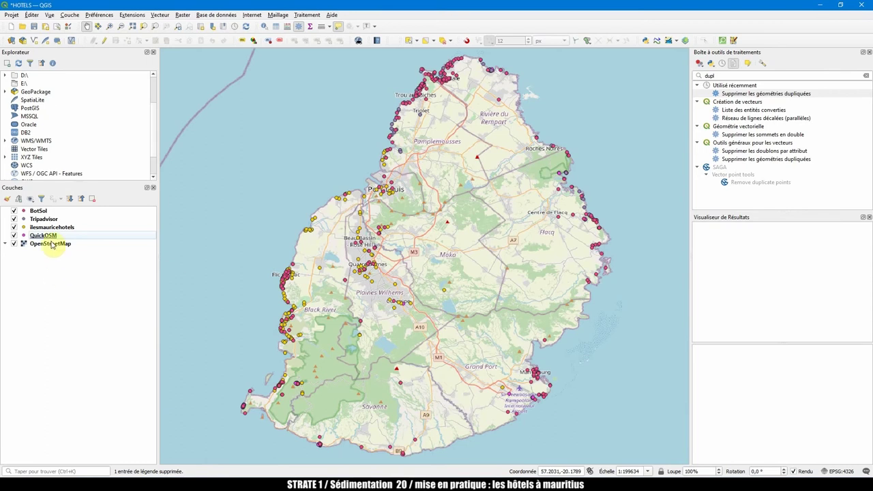
Select the BotSol, Tripadvisor, ilesmauricehotels and QuickOSM layers together.
click(38, 211)
shift+click(41, 235)
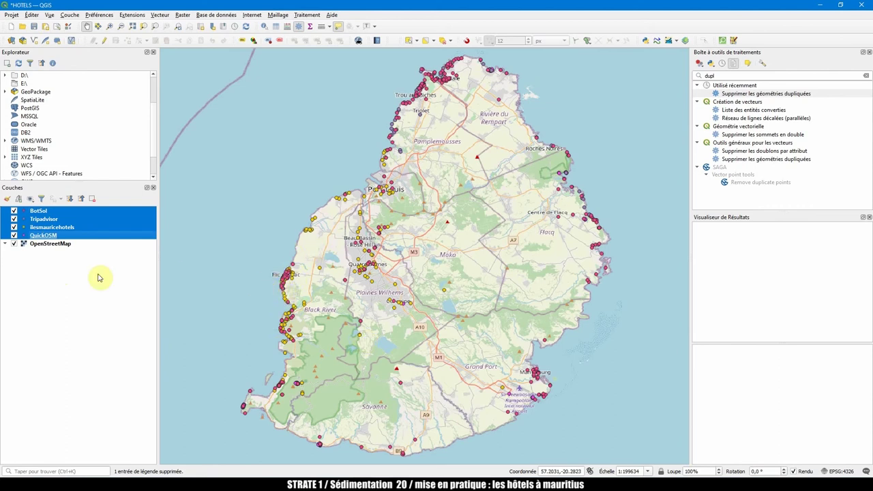
click(78, 266)
click(60, 237)
shift+click(41, 211)
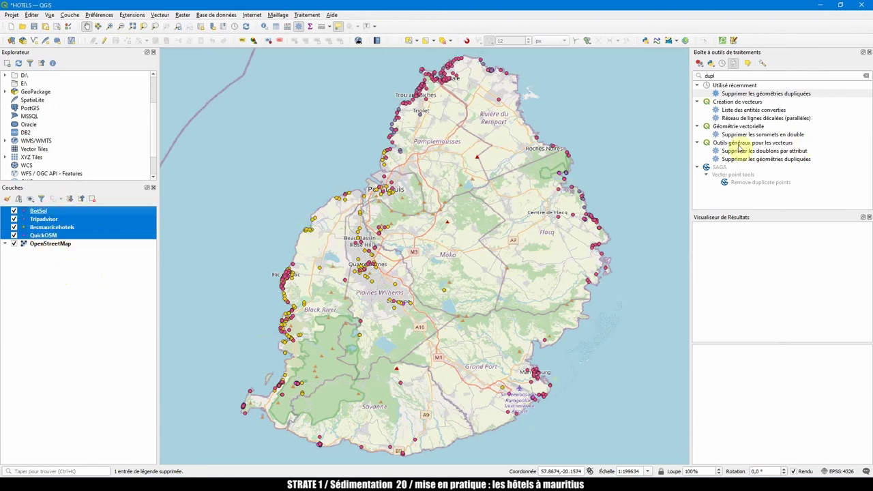
Try to merge the BotSol, ilesmauricehotels, QuickOSM and Tripadvisor vector layers into one temporary layer.
double_click(723, 76)
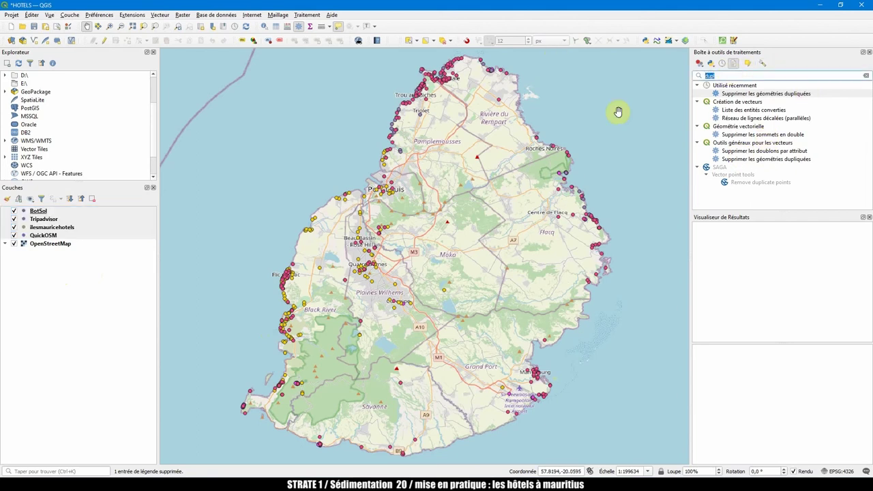
text(fusion)
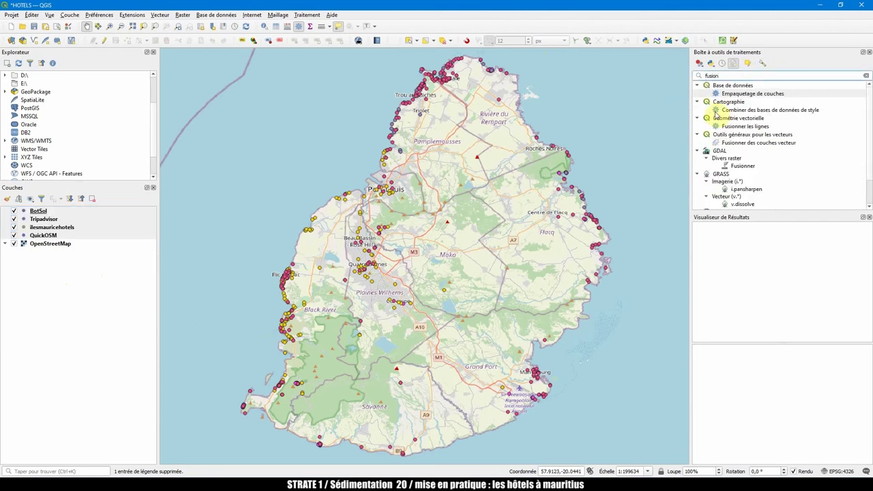
click(722, 143)
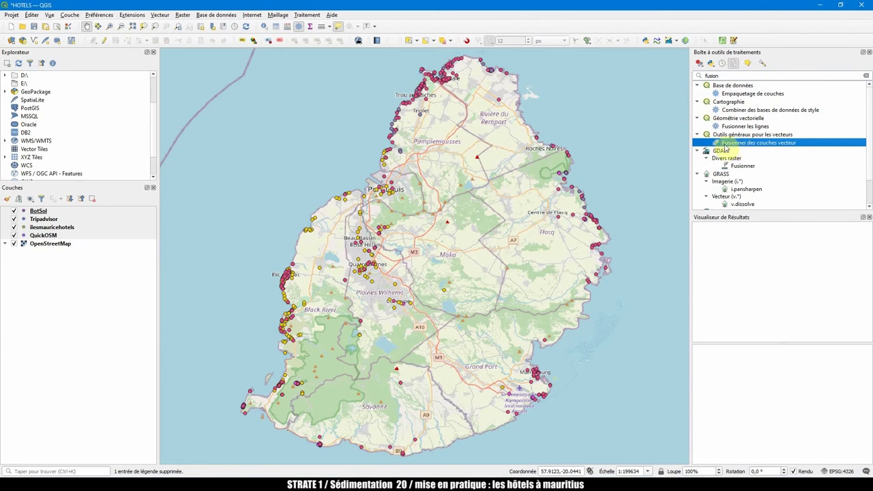
double_click(756, 144)
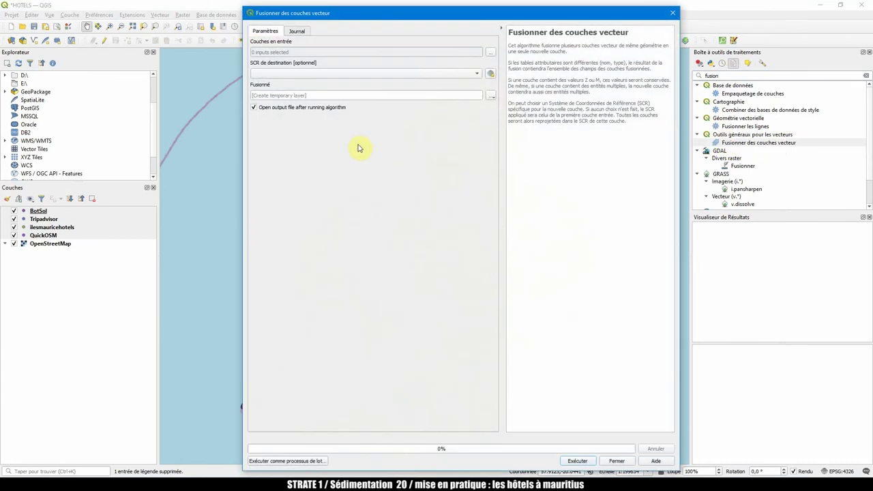
click(489, 53)
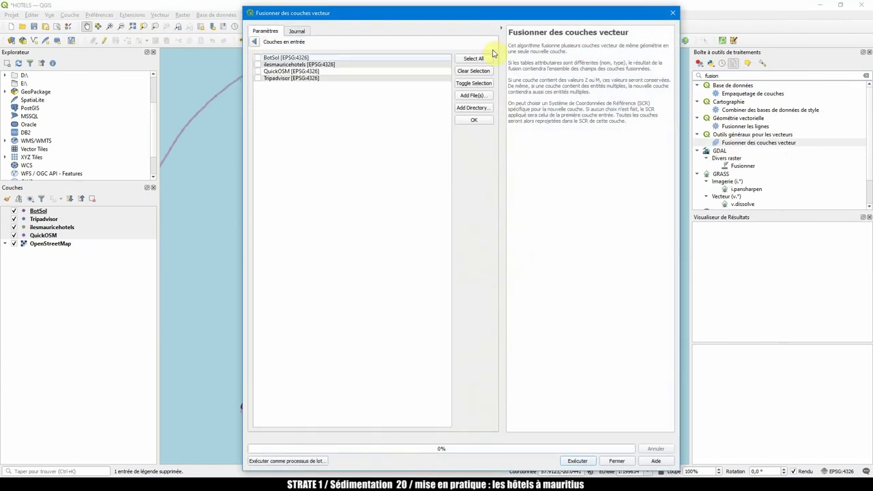
click(259, 64)
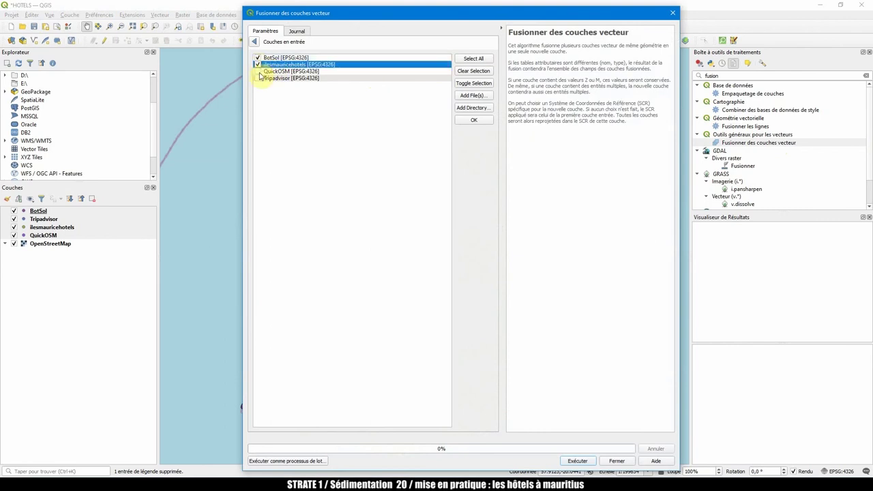
click(259, 78)
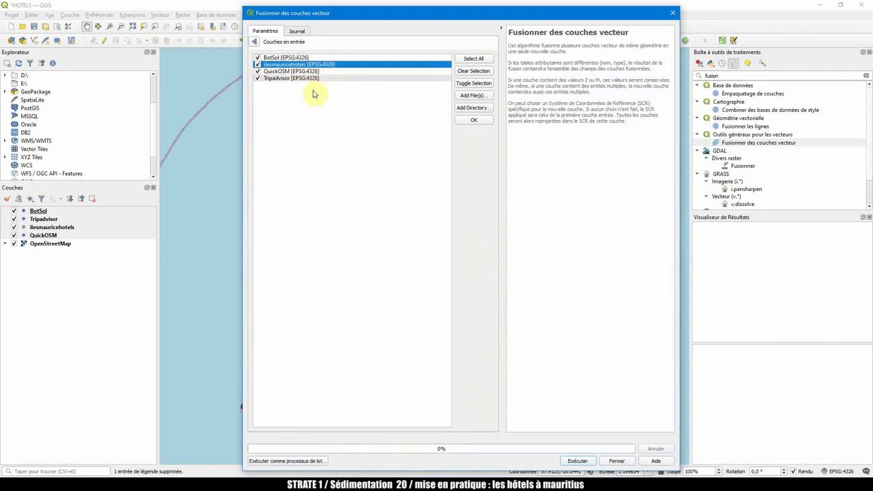
click(577, 461)
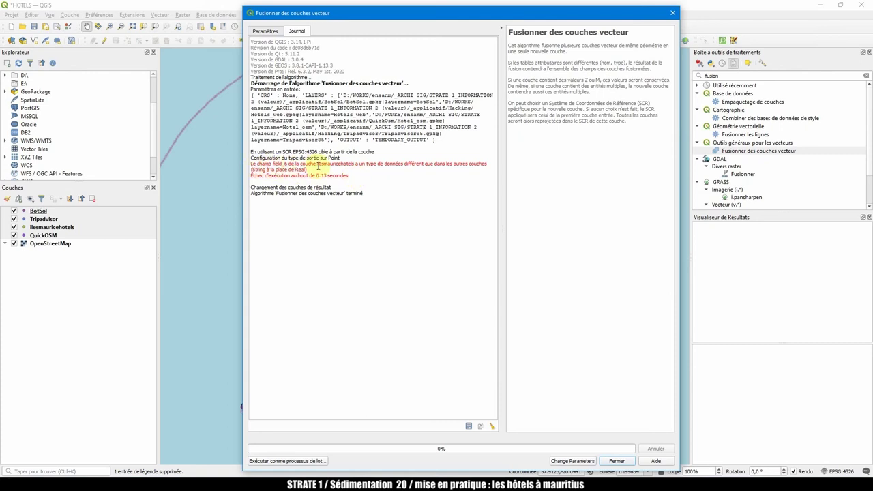
Check the merge log's field type error, exclude ilesmauricehotels, and merge BotSol, QuickOSM and Tripadvisor into a temporary layer.
drag(273, 165, 281, 164)
click(257, 170)
double_click(258, 169)
double_click(300, 170)
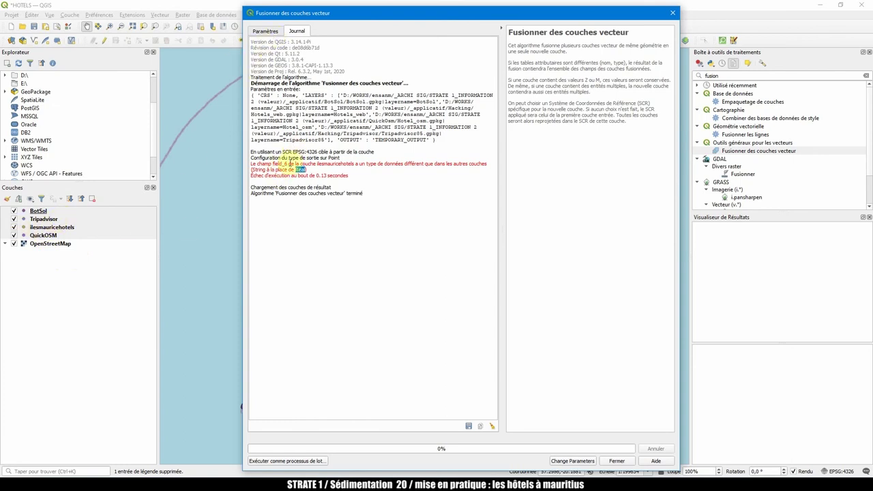
double_click(318, 165)
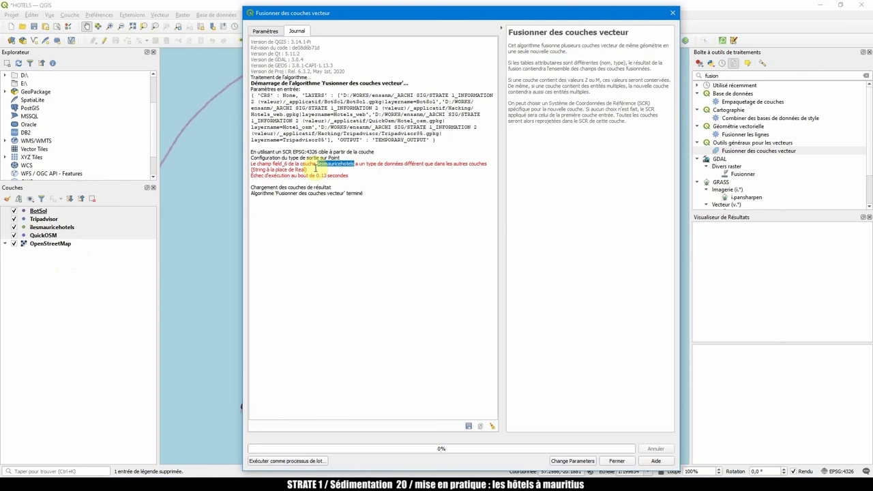
click(269, 32)
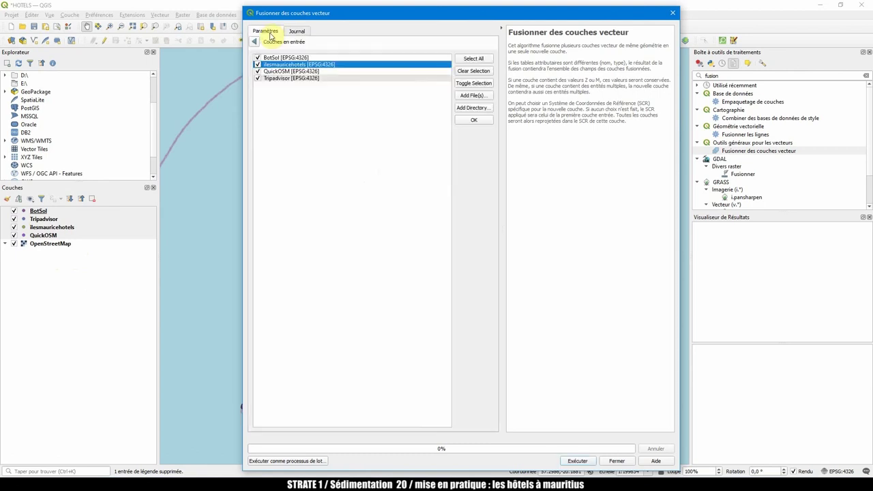
click(257, 64)
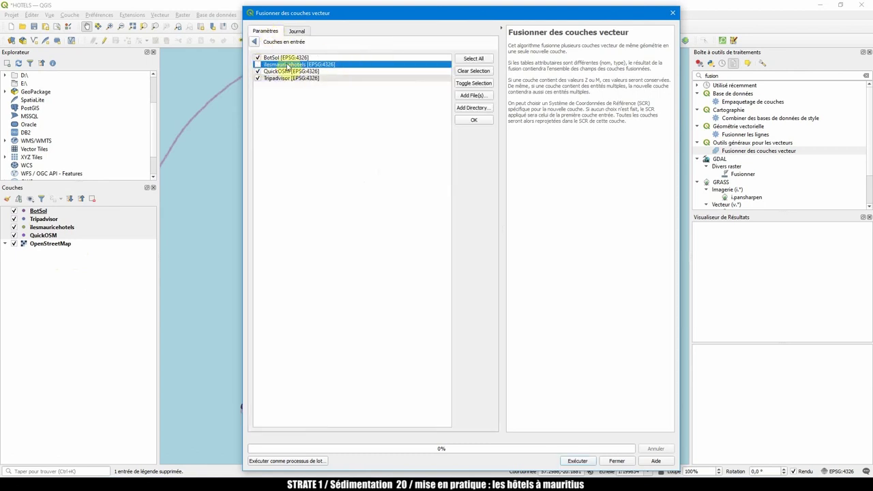
click(254, 41)
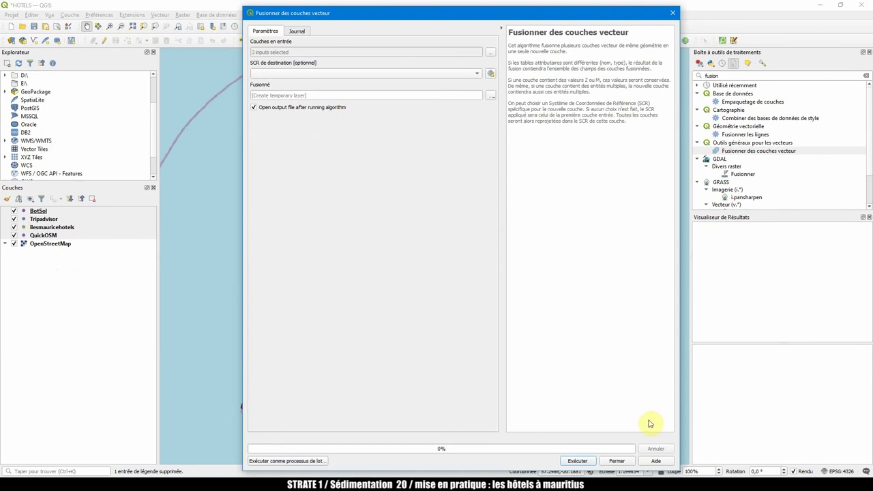
click(580, 461)
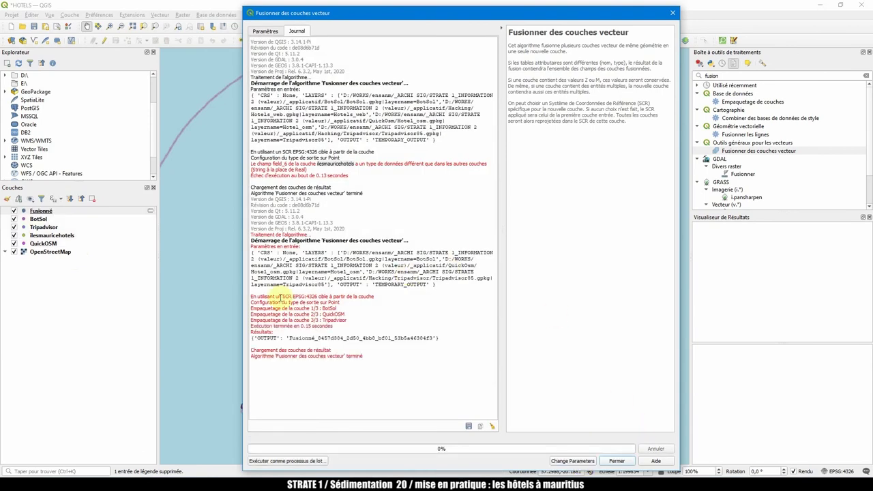
drag(283, 296, 362, 338)
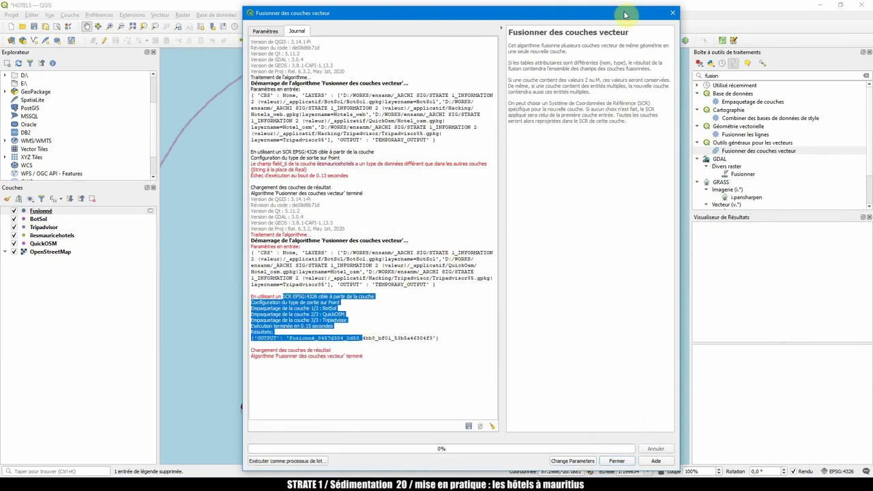
click(674, 13)
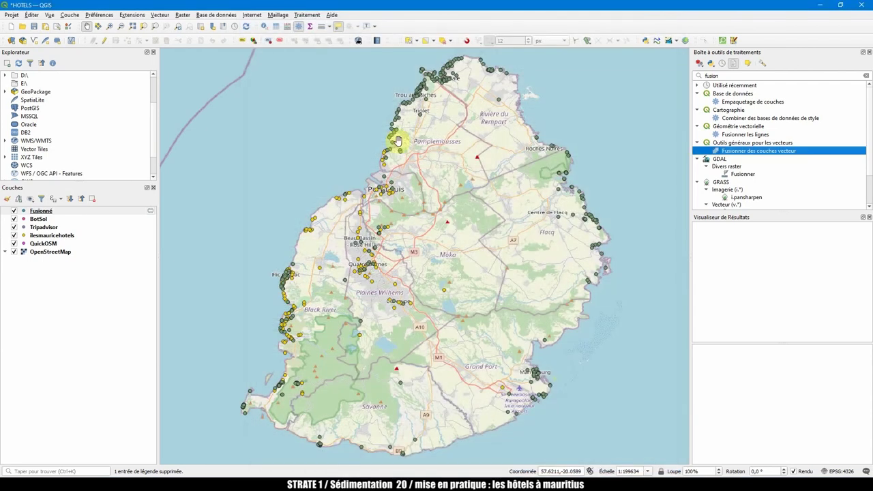
Open the merged layer's attribute table full-screen and examine its columns across to the layer and path fields.
click(41, 211)
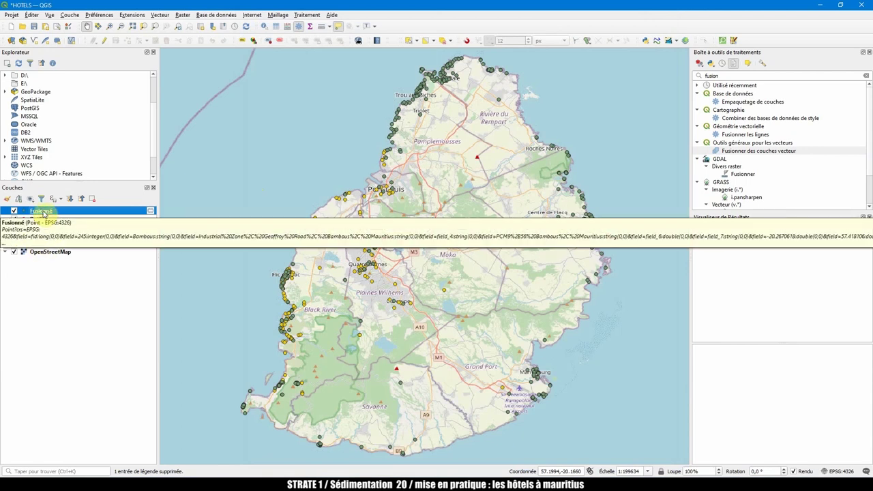
right_click(39, 212)
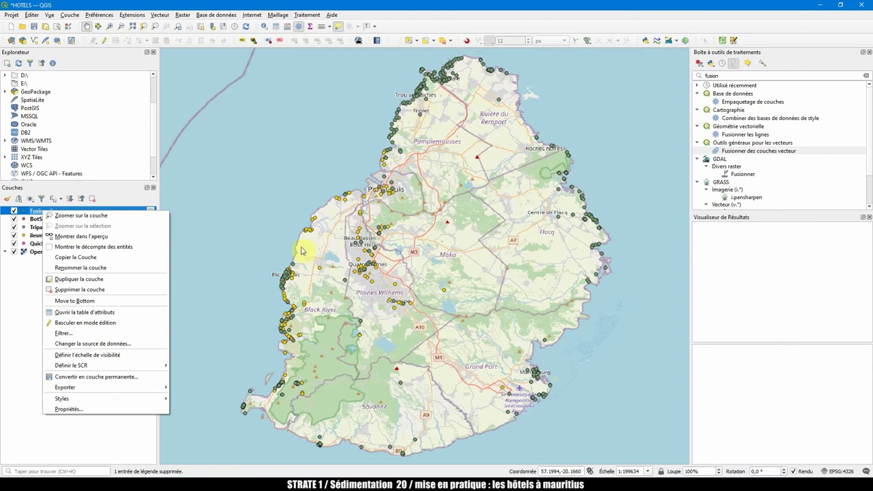
click(88, 313)
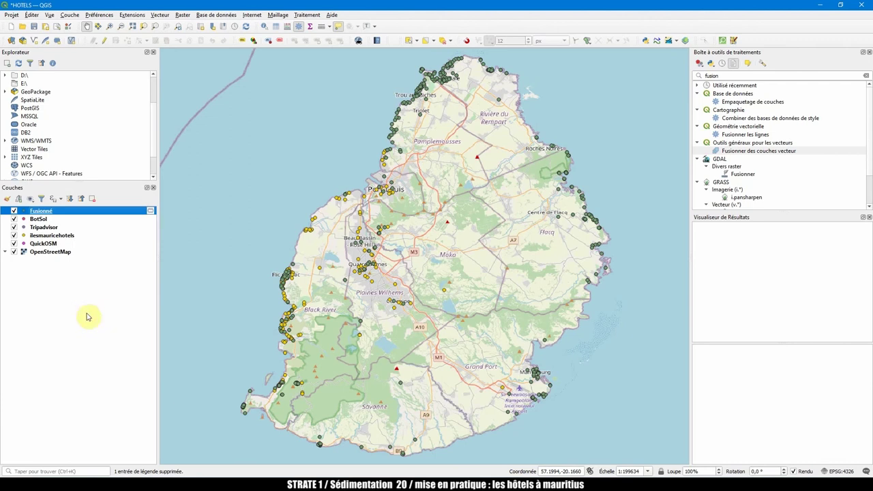
click(284, 66)
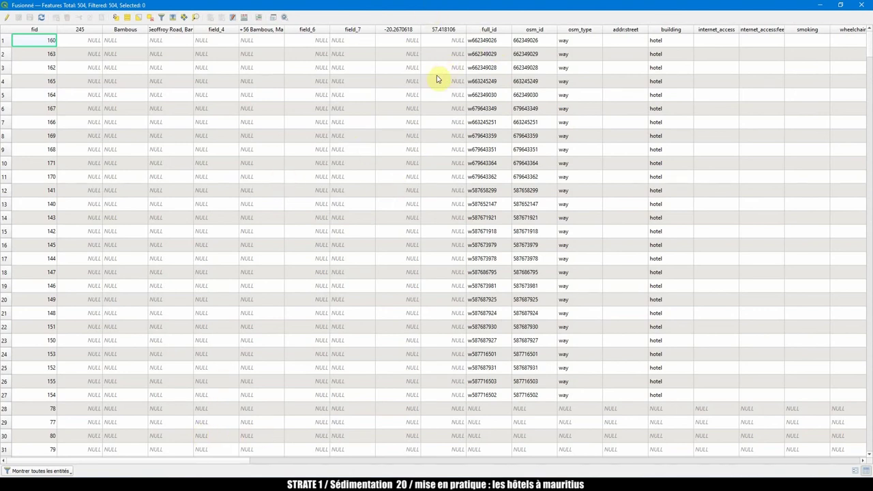
drag(79, 464, 689, 465)
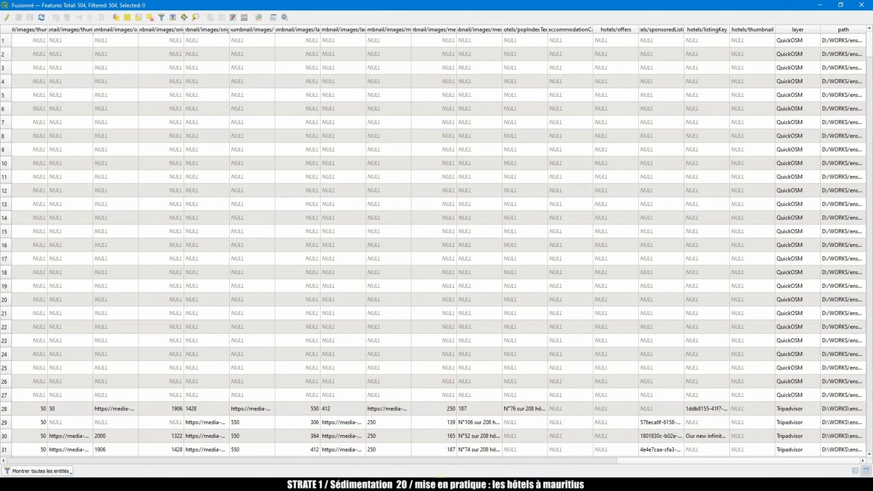
drag(441, 462, 302, 462)
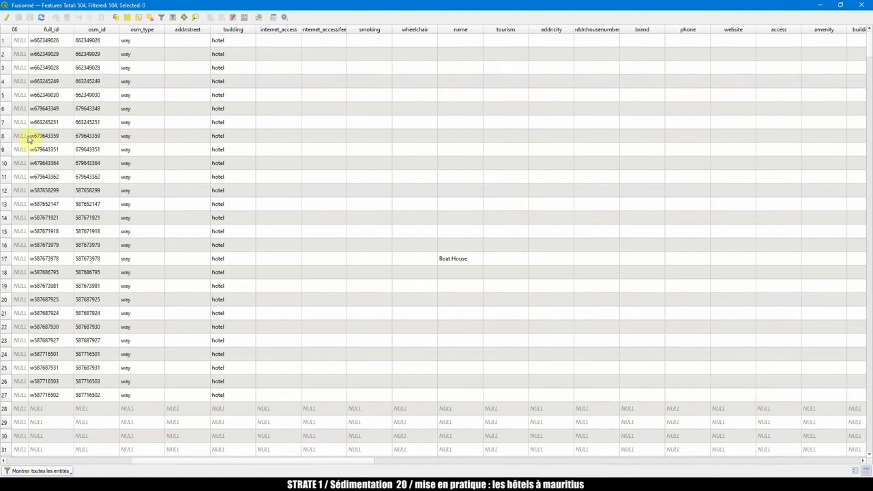
click(7, 41)
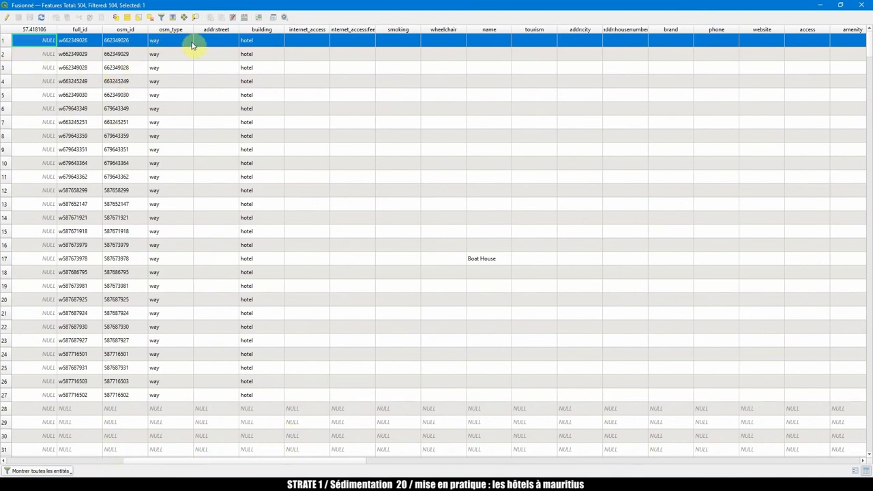
click(75, 462)
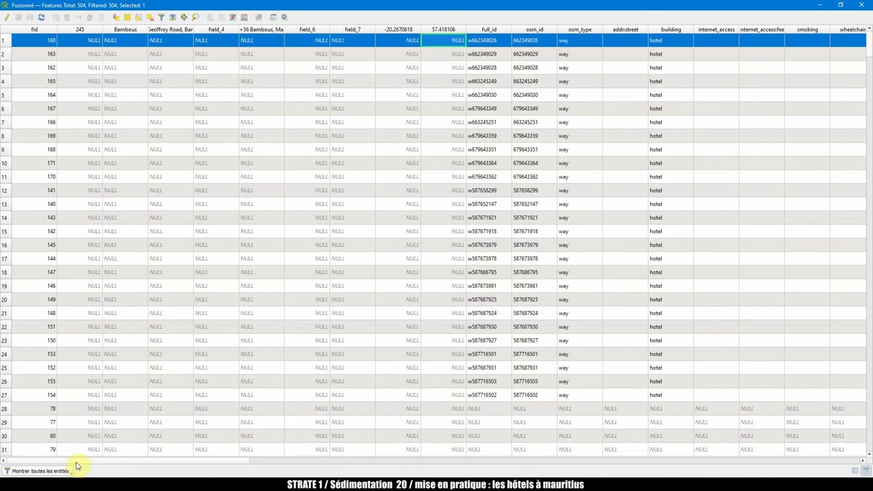
drag(206, 463, 861, 463)
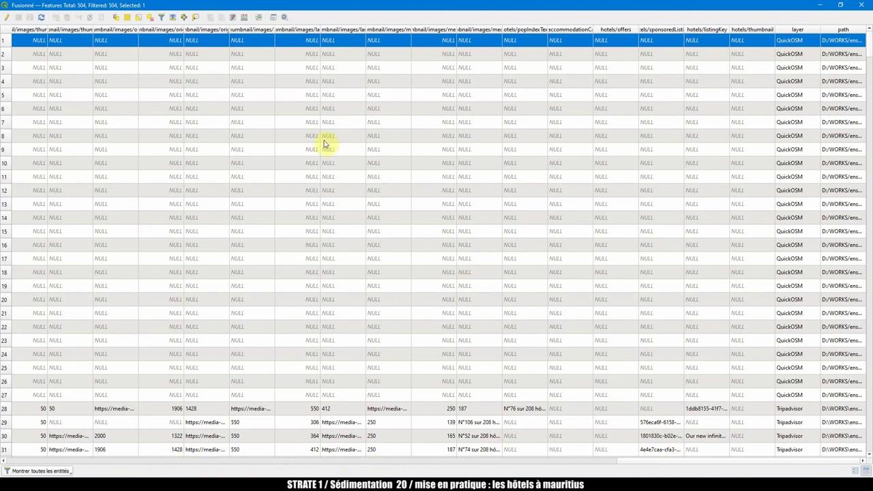
Go through the first record field by field to examine which attributes are filled in.
scroll(327, 146, left, 15)
key(Right)
key(Right)
key(Right)
key(Right)
key(Right)
key(Right)
key(Right)
key(Right)
key(Right)
key(Right)
key(Right)
key(Right)
key(Right)
key(Right)
key(Right)
key(Right)
key(Right)
key(Right)
key(Right)
key(Right)
key(Right)
key(Right)
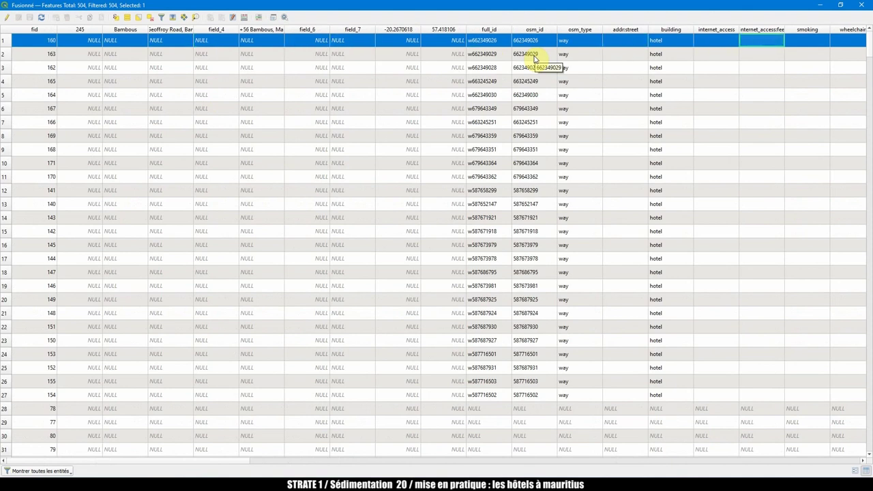
Find the BotSol records in the merged table and widen their address column to fit its contents.
scroll(534, 59, down, 20)
scroll(208, 143, left, 10)
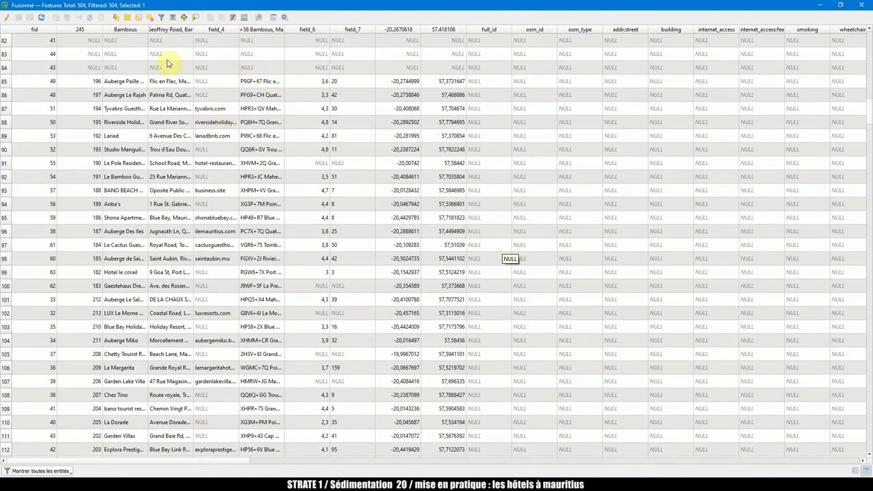
double_click(193, 30)
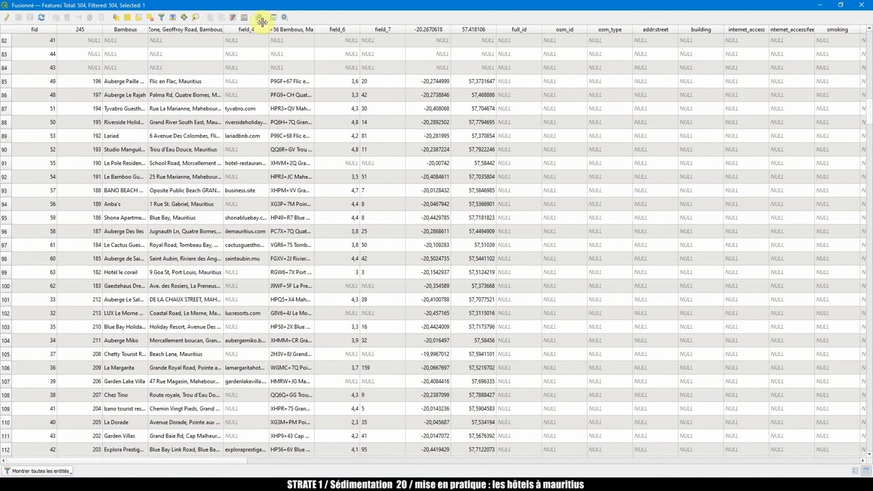